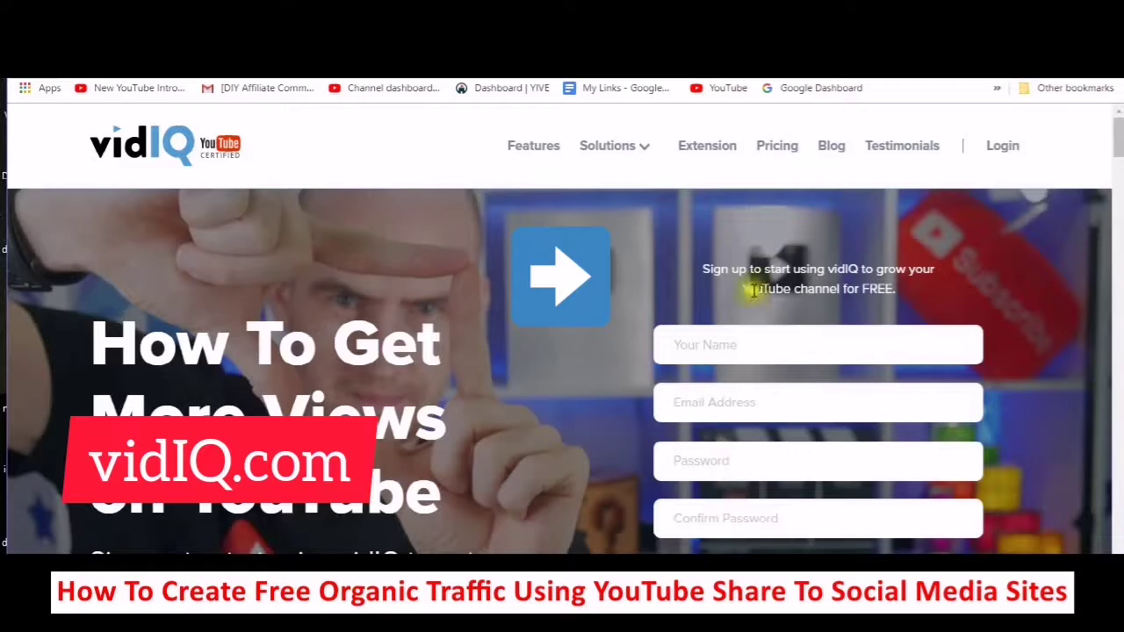
Scroll the vidIQ homepage down so the whole free sign-up form and terms checkbox are visible
{"action": "scroll", "coordinate": [558, 371], "scroll_direction": "down", "scroll_amount": 1}
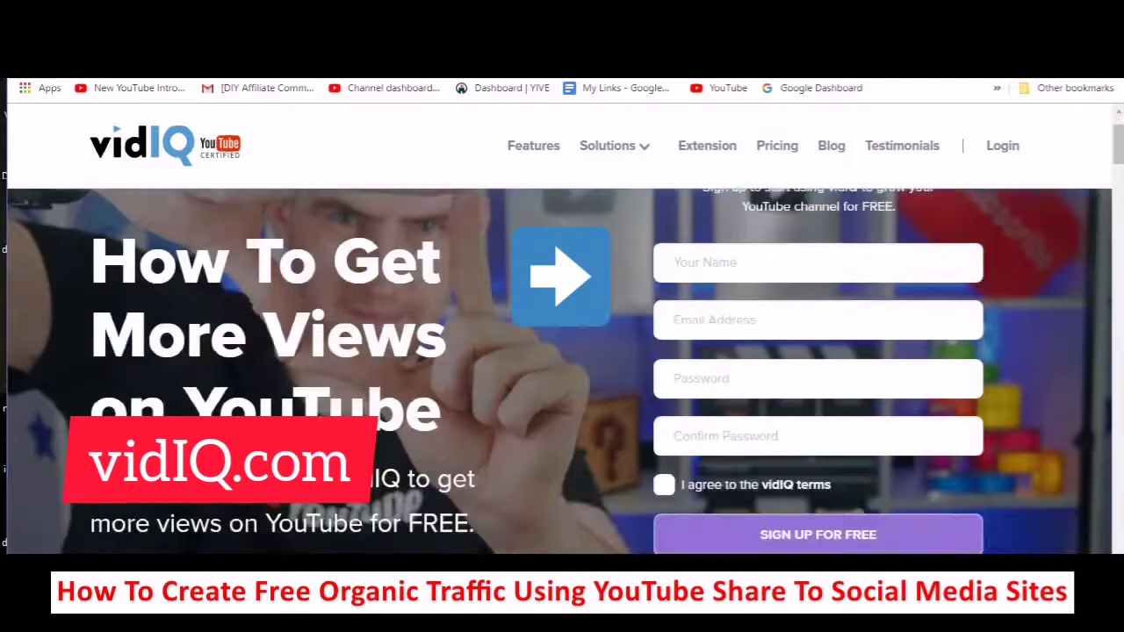
Enter the user's full name and fill the saved e-mail address from autofill
{"action": "left_click", "coordinate": [674, 261]}
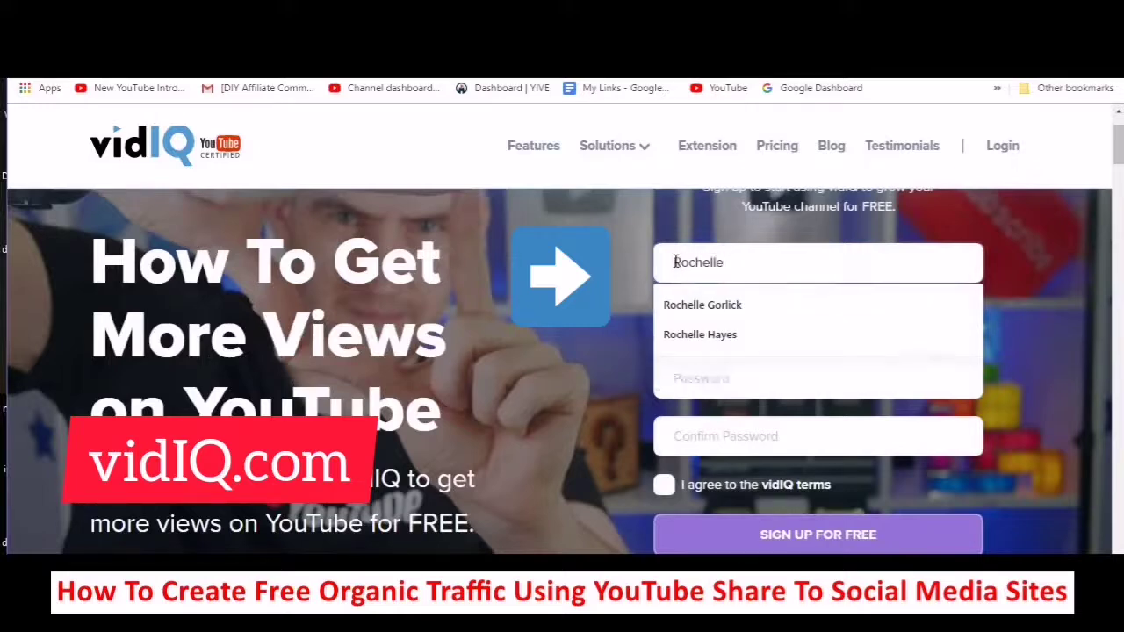
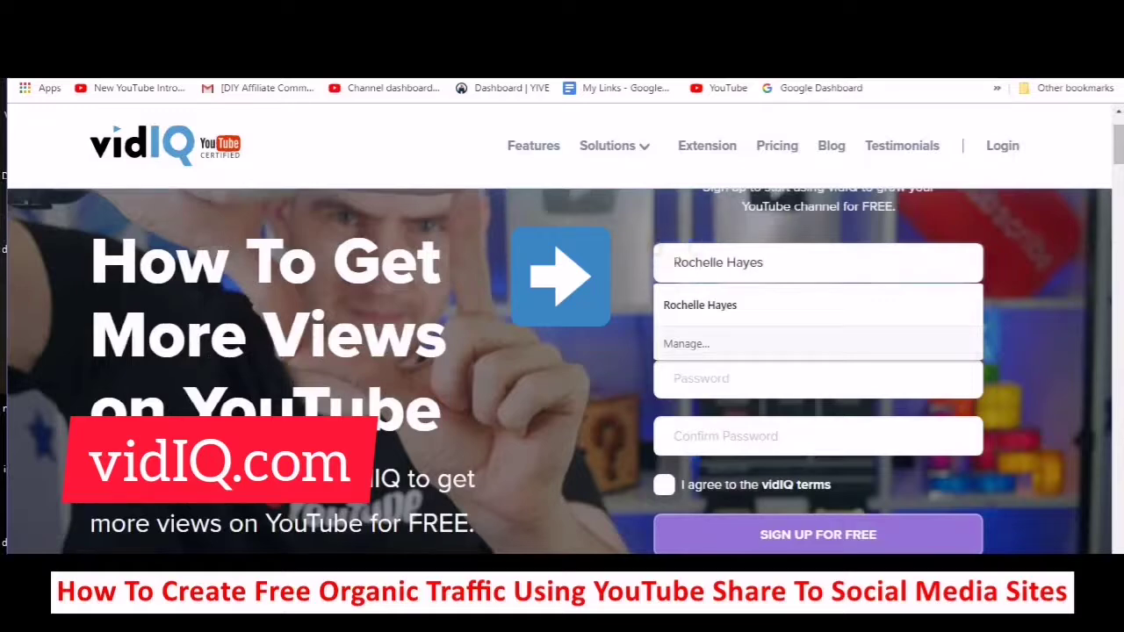
{"action": "left_click", "coordinate": [633, 365]}
{"action": "left_click", "coordinate": [673, 322]}
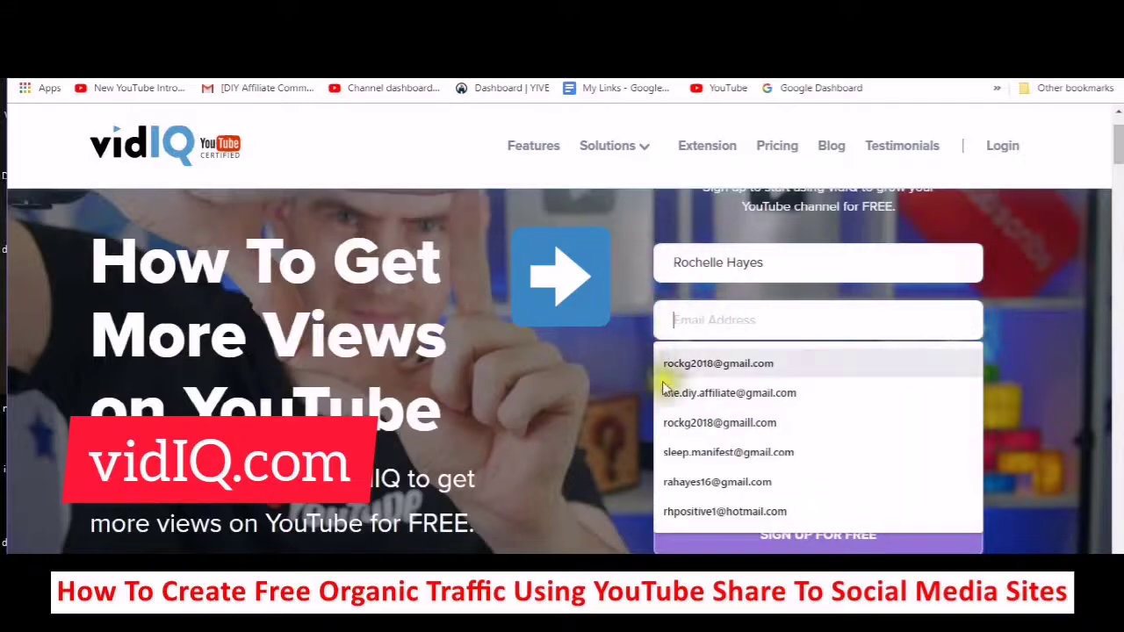
{"action": "left_click", "coordinate": [672, 393]}
Paste the account password into Password and type it again into Confirm Password
{"action": "left_click", "coordinate": [672, 388]}
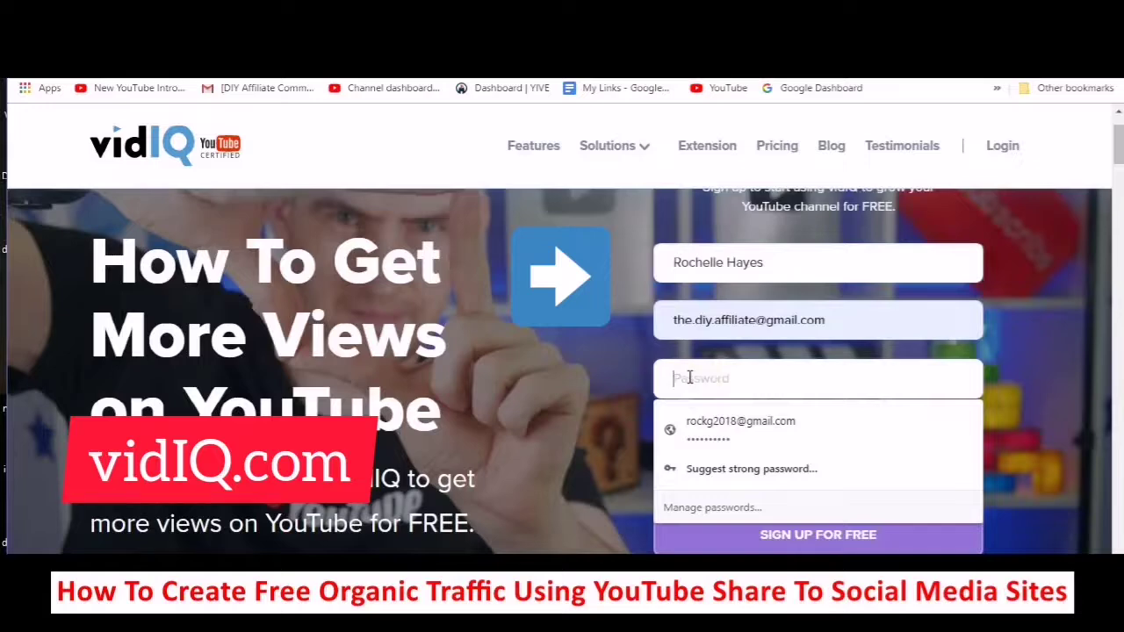
{"action": "key", "text": "ctrl+v"}
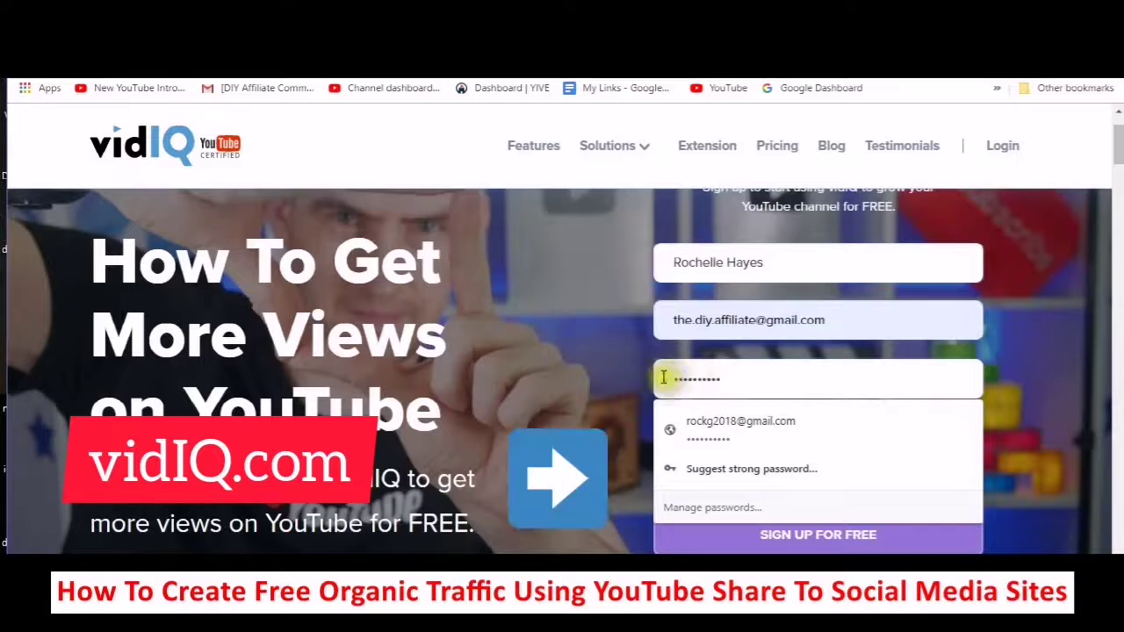
{"action": "left_click", "coordinate": [636, 471]}
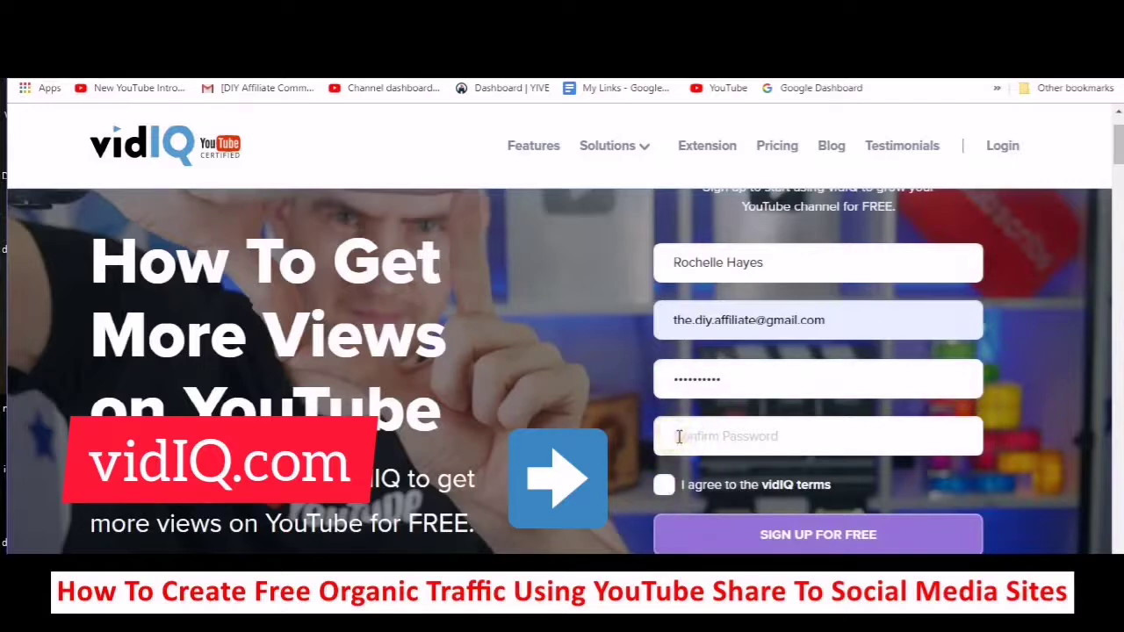
{"action": "left_click", "coordinate": [669, 437]}
{"action": "type", "text": "R"}
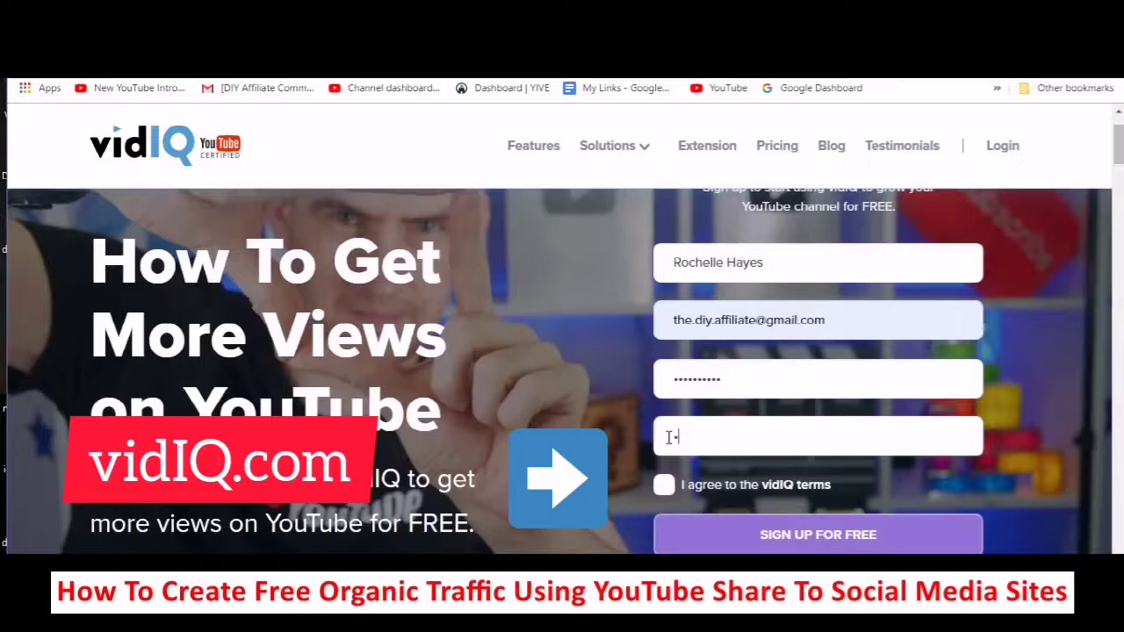
{"action": "type", "text": "o"}
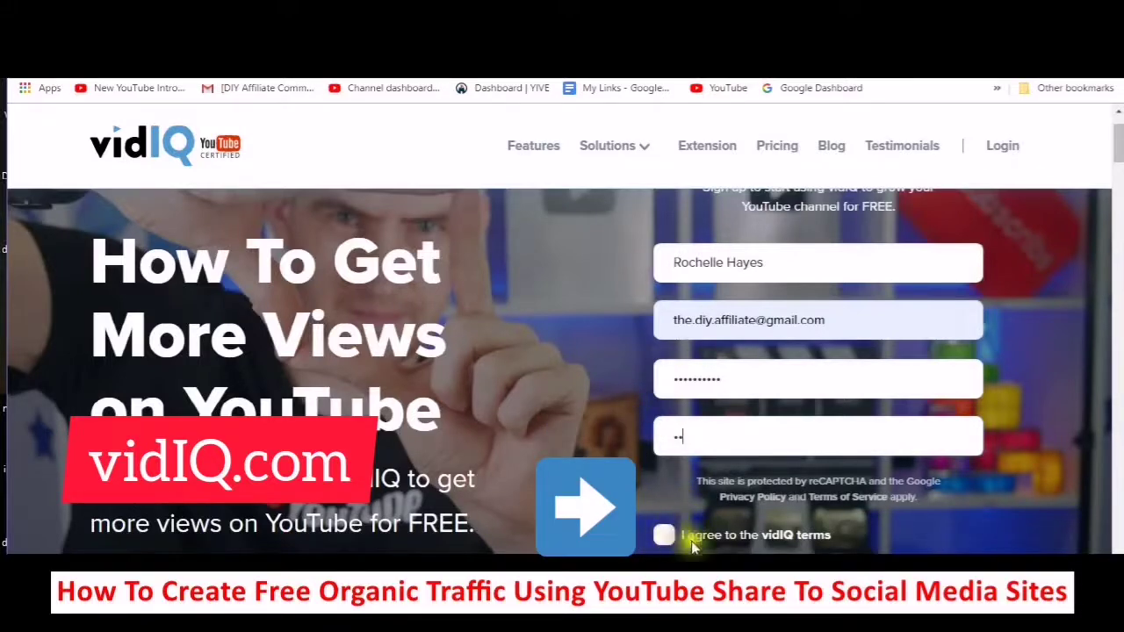
{"action": "type", "text": "********"}
Accept the vidIQ terms and submit the form with Sign Up For Free
{"action": "left_click", "coordinate": [663, 537]}
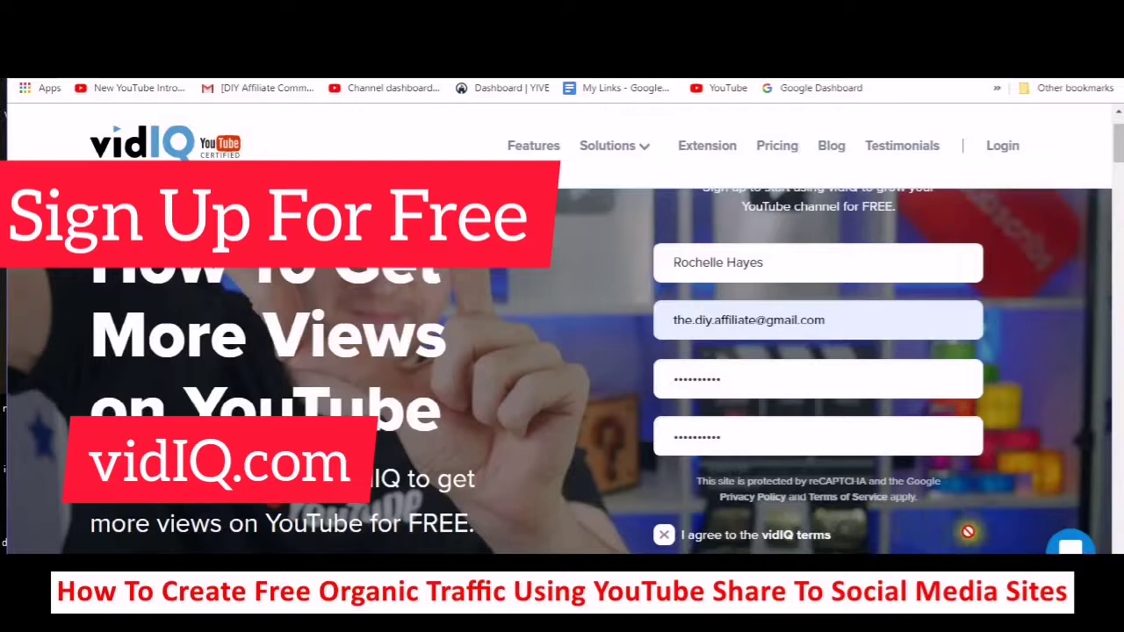
{"action": "scroll", "coordinate": [669, 538], "scroll_direction": "down", "scroll_amount": 5}
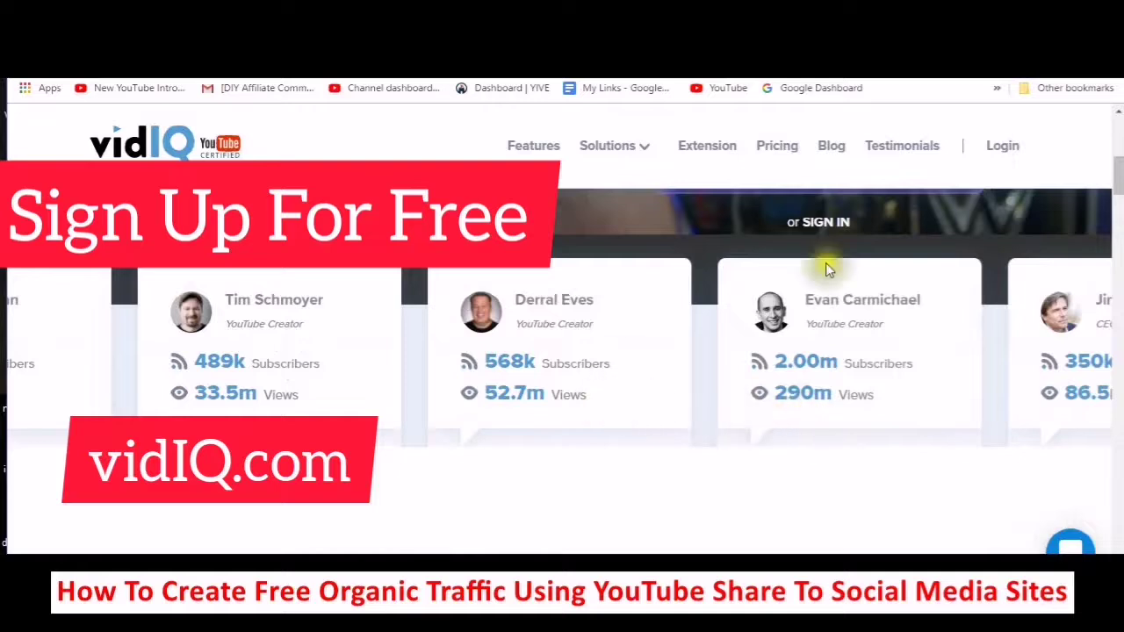
{"action": "left_click", "coordinate": [729, 391]}
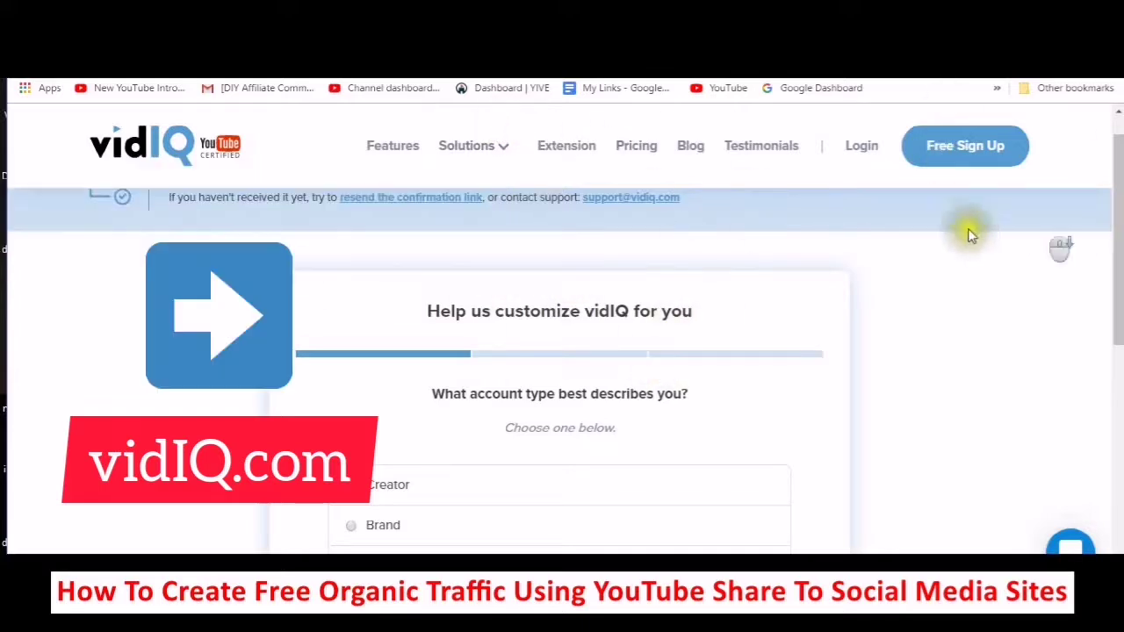
Answer the survey with Creator as account type and the first subscriber-size option
{"action": "scroll", "coordinate": [924, 368], "scroll_direction": "down", "scroll_amount": 3}
{"action": "scroll", "coordinate": [923, 367], "scroll_direction": "down", "scroll_amount": 2}
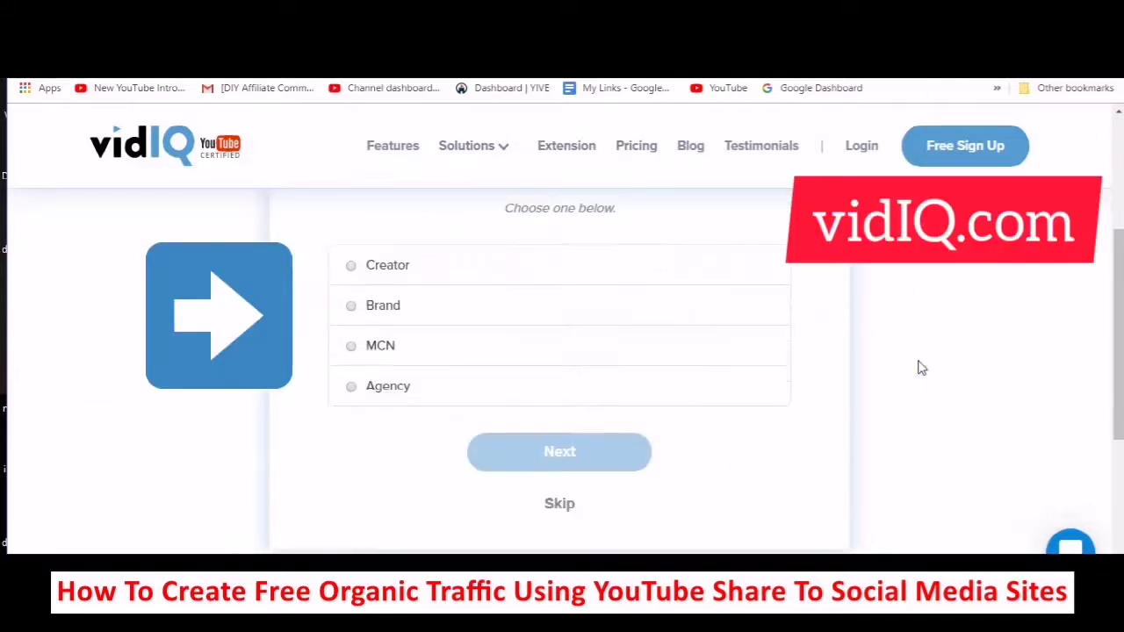
{"action": "scroll", "coordinate": [921, 353], "scroll_direction": "up", "scroll_amount": 2}
{"action": "scroll", "coordinate": [921, 351], "scroll_direction": "up", "scroll_amount": 1}
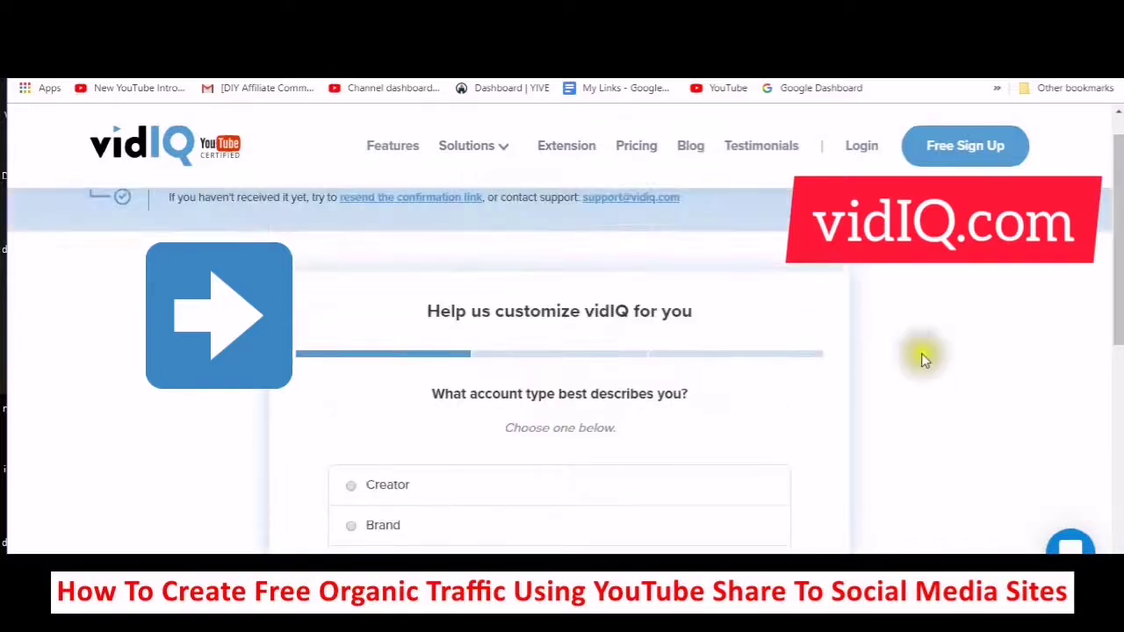
{"action": "scroll", "coordinate": [940, 462], "scroll_direction": "down", "scroll_amount": 1}
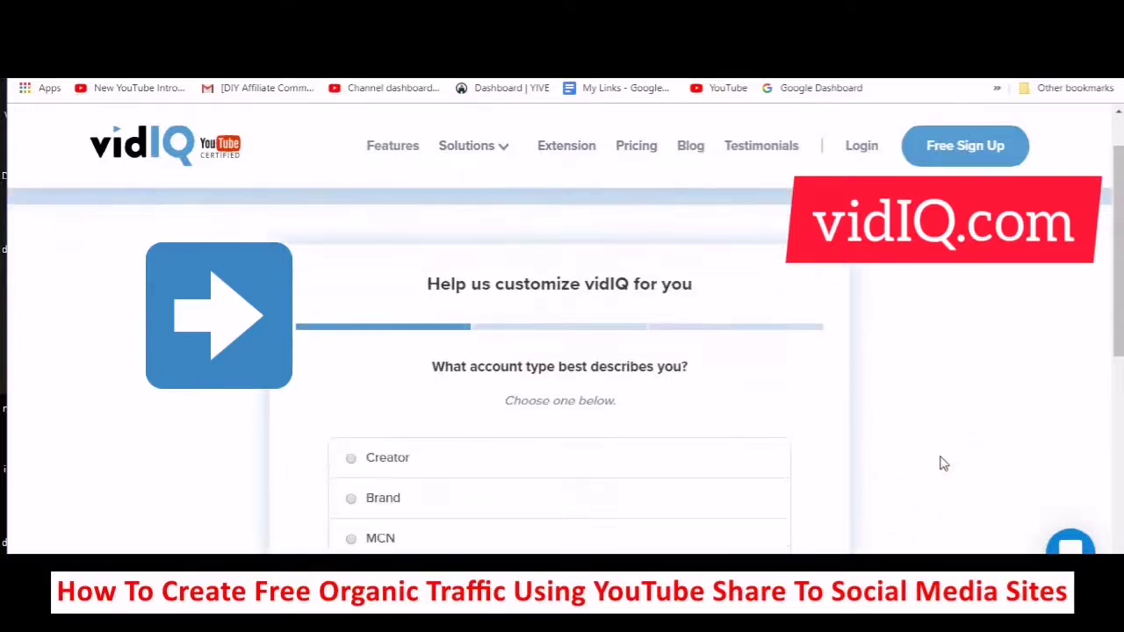
{"action": "scroll", "coordinate": [940, 462], "scroll_direction": "down", "scroll_amount": 2}
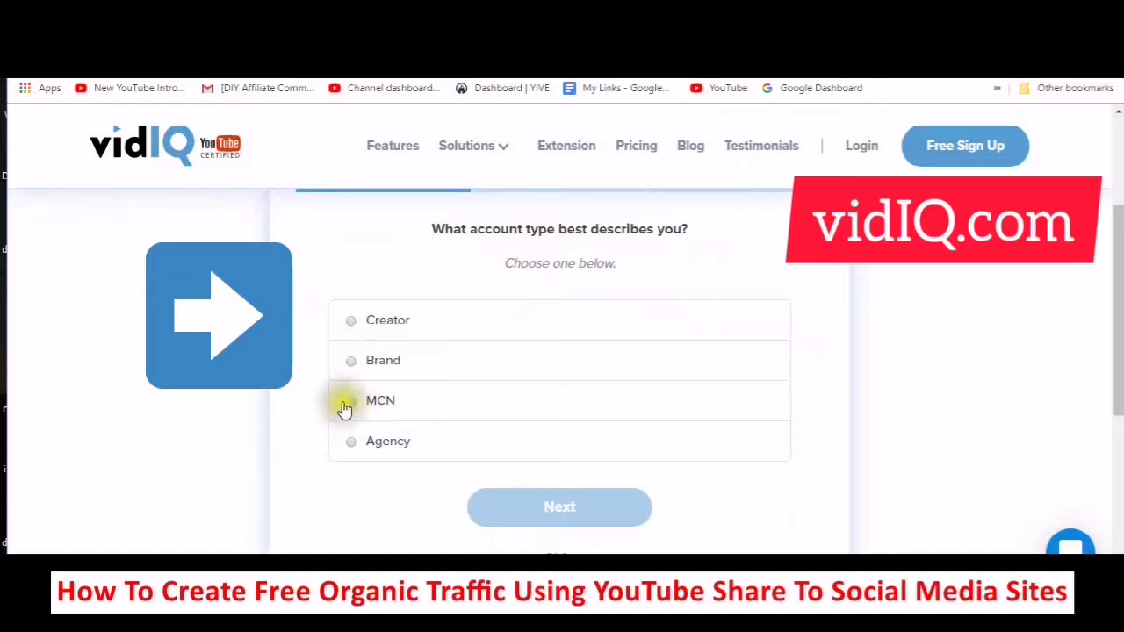
{"action": "left_click", "coordinate": [352, 323]}
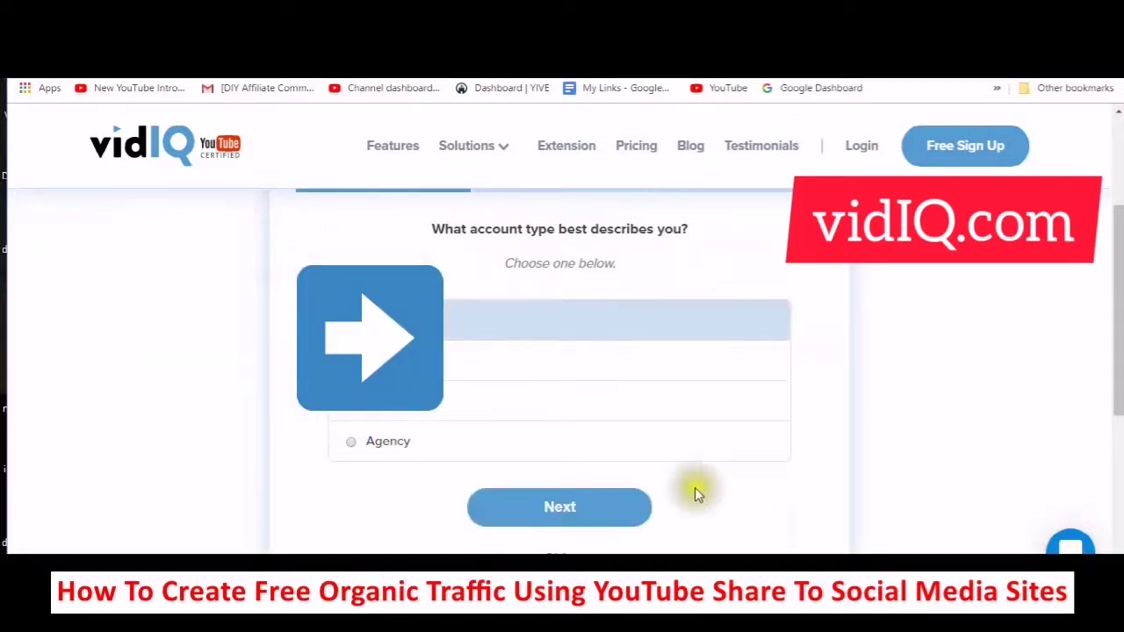
{"action": "left_click", "coordinate": [553, 509]}
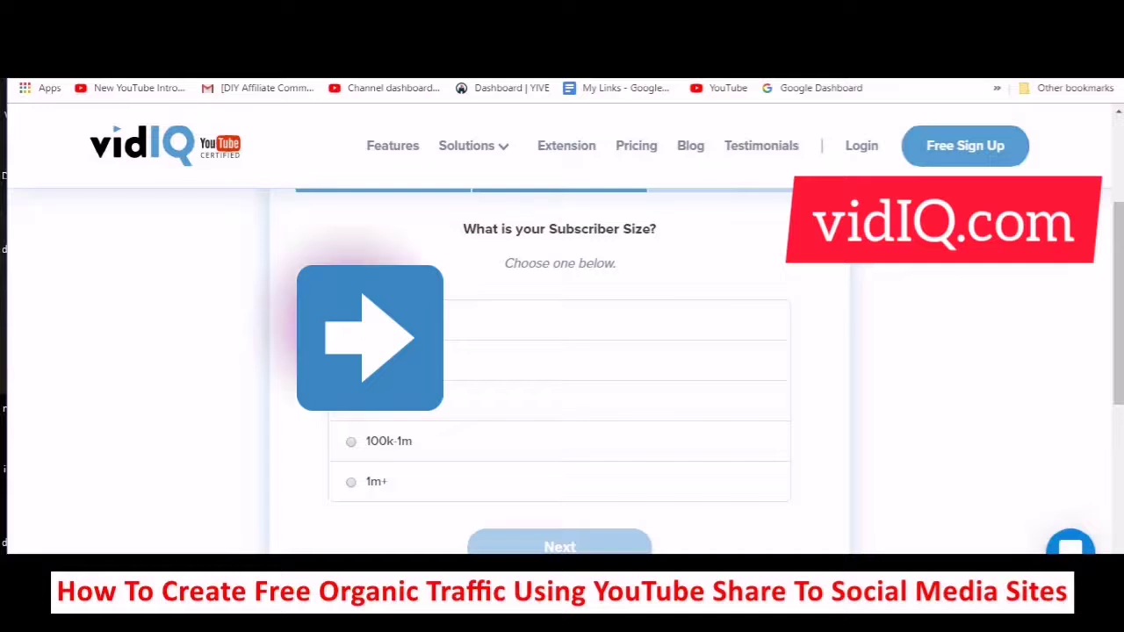
{"action": "left_click", "coordinate": [474, 324]}
{"action": "left_click", "coordinate": [563, 547]}
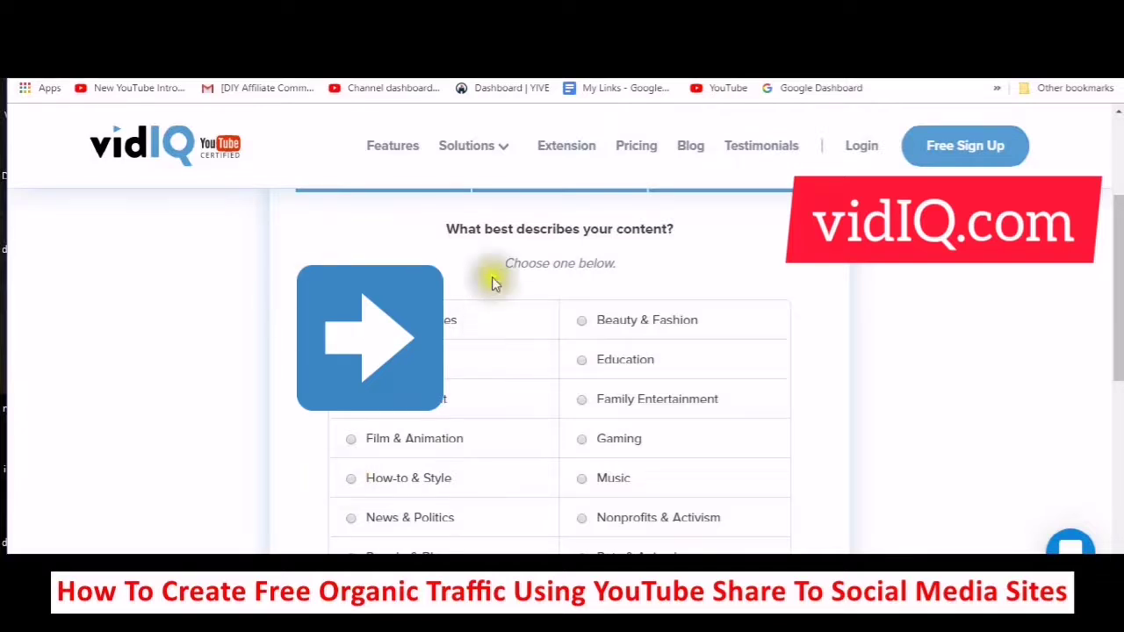
Choose Education as the content category and finish the survey with Complete
{"action": "scroll", "coordinate": [533, 403], "scroll_direction": "down", "scroll_amount": 2}
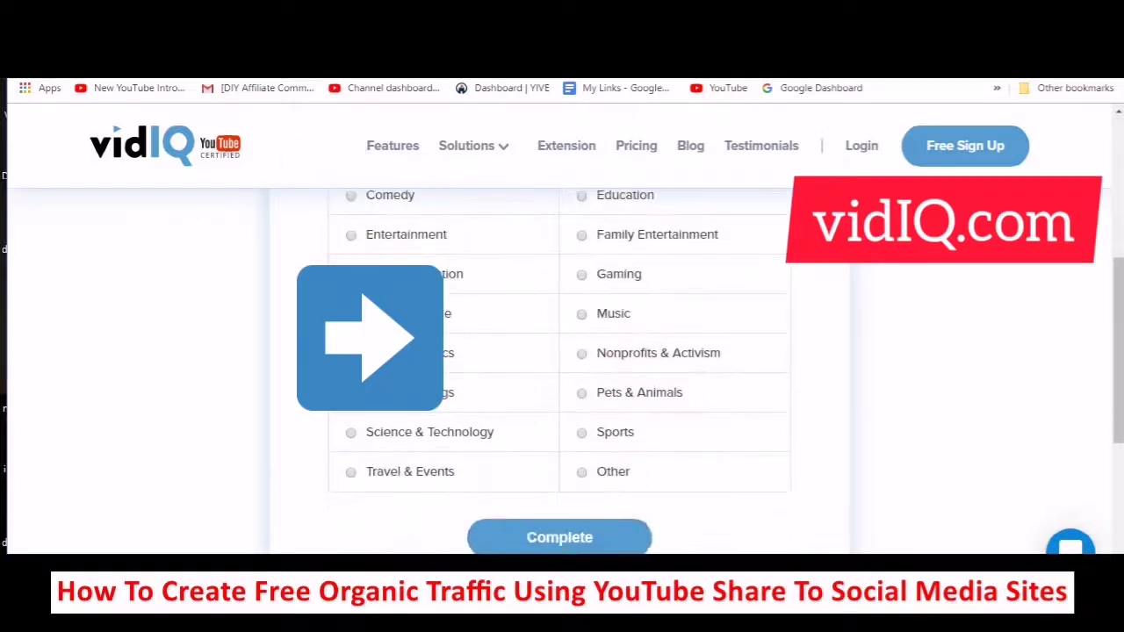
{"action": "scroll", "coordinate": [339, 156], "scroll_direction": "up", "scroll_amount": 1}
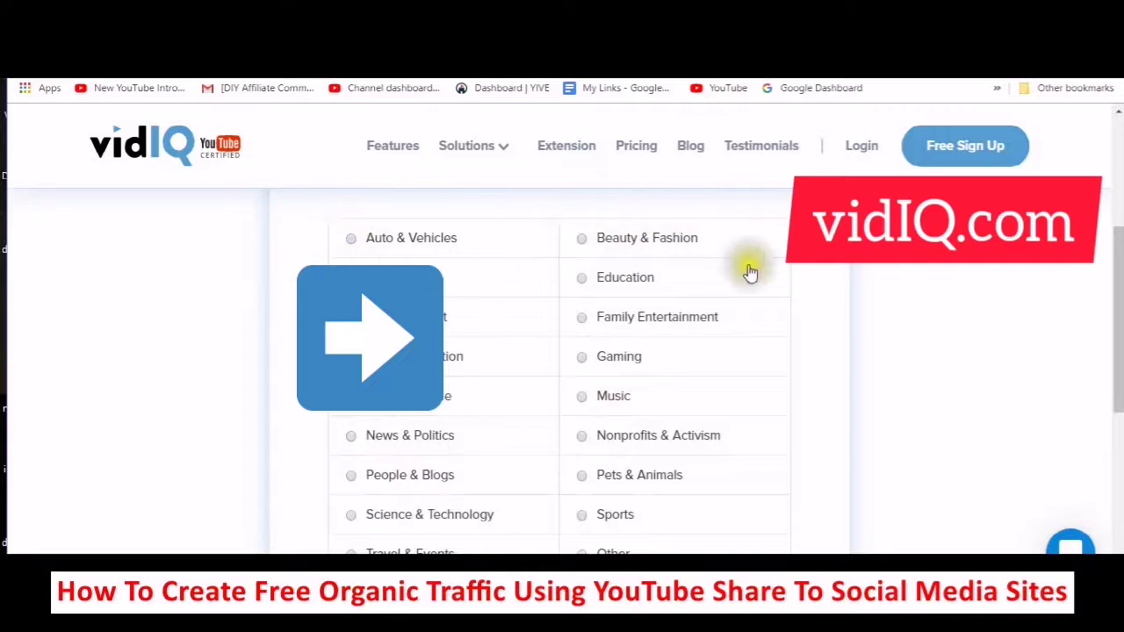
{"action": "left_click", "coordinate": [582, 281]}
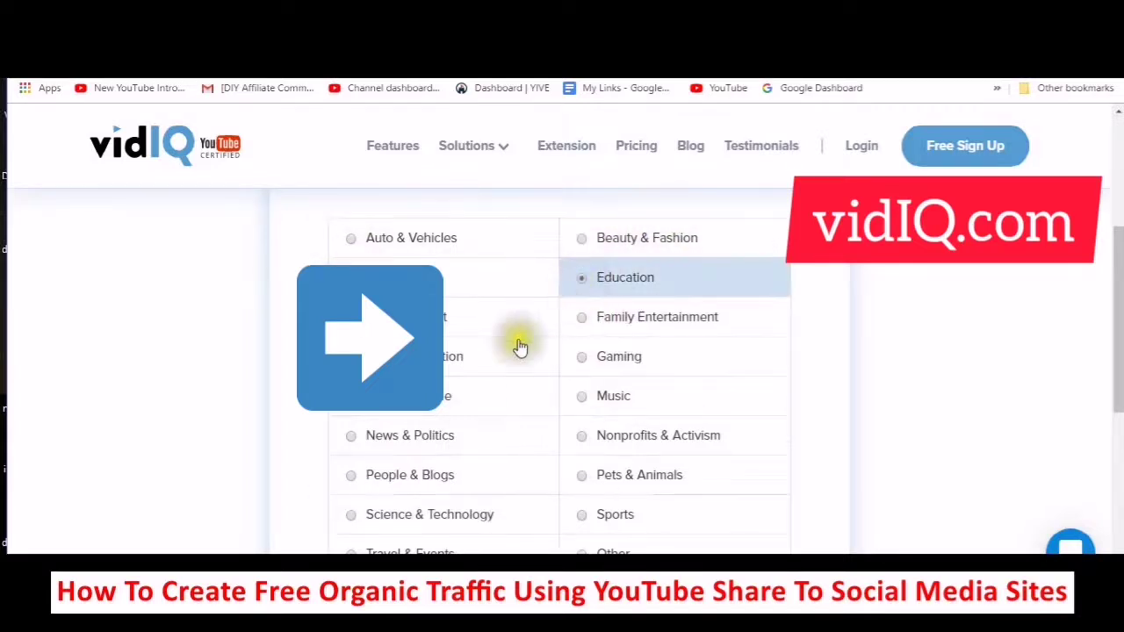
{"action": "scroll", "coordinate": [498, 415], "scroll_direction": "down", "scroll_amount": 1}
{"action": "scroll", "coordinate": [498, 414], "scroll_direction": "down", "scroll_amount": 2}
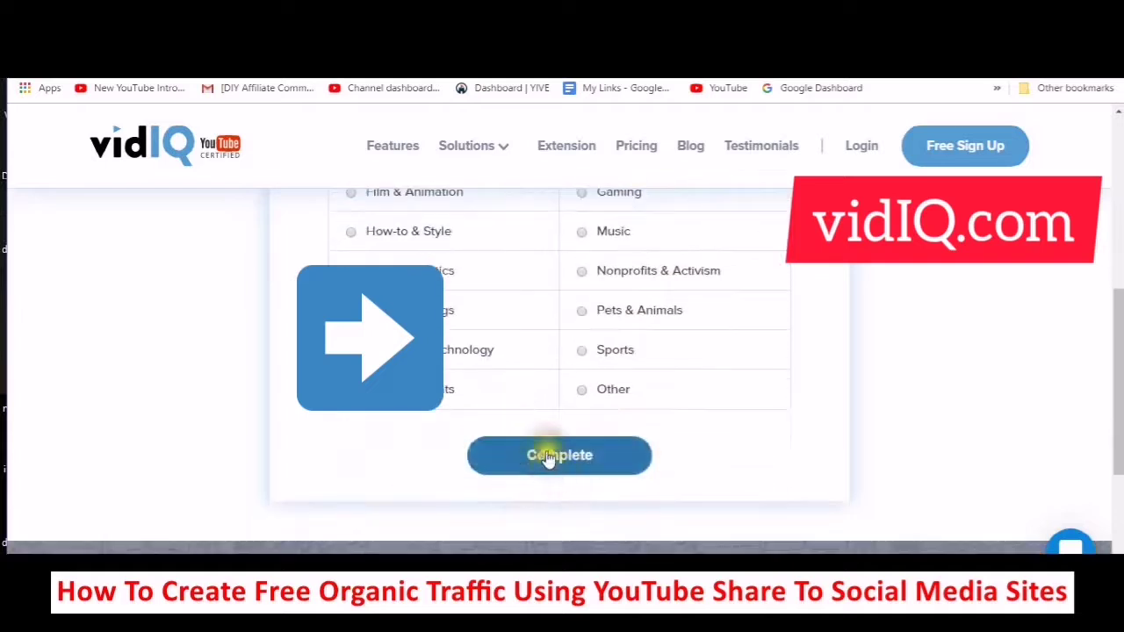
{"action": "left_click", "coordinate": [547, 457]}
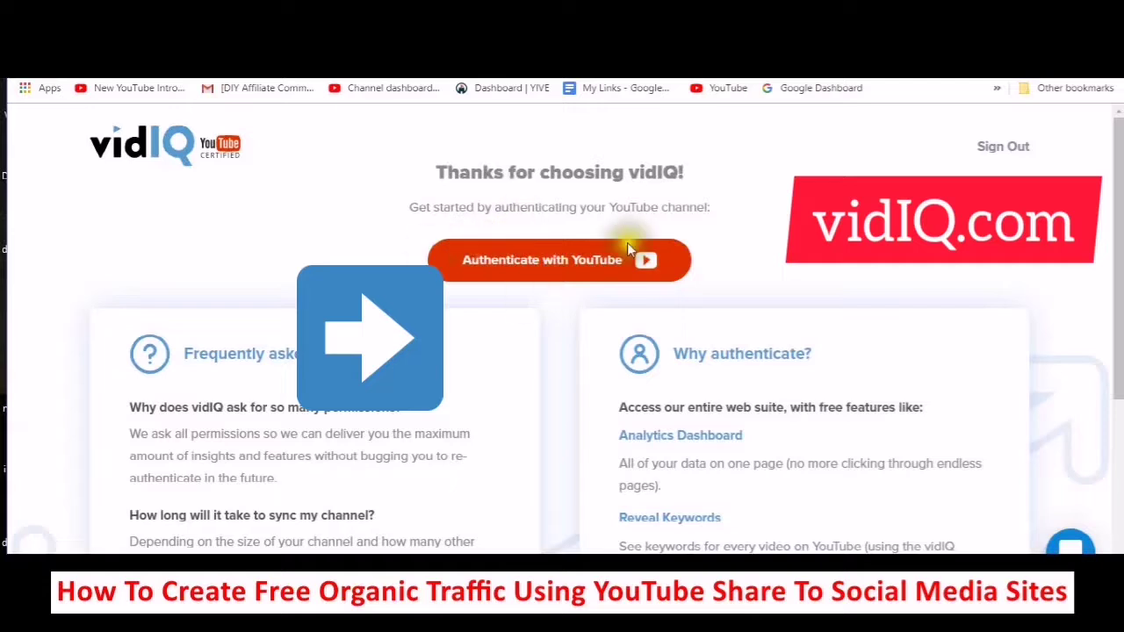
Start YouTube authentication from the welcome page's Authenticate with YouTube button
{"action": "left_click", "coordinate": [562, 260]}
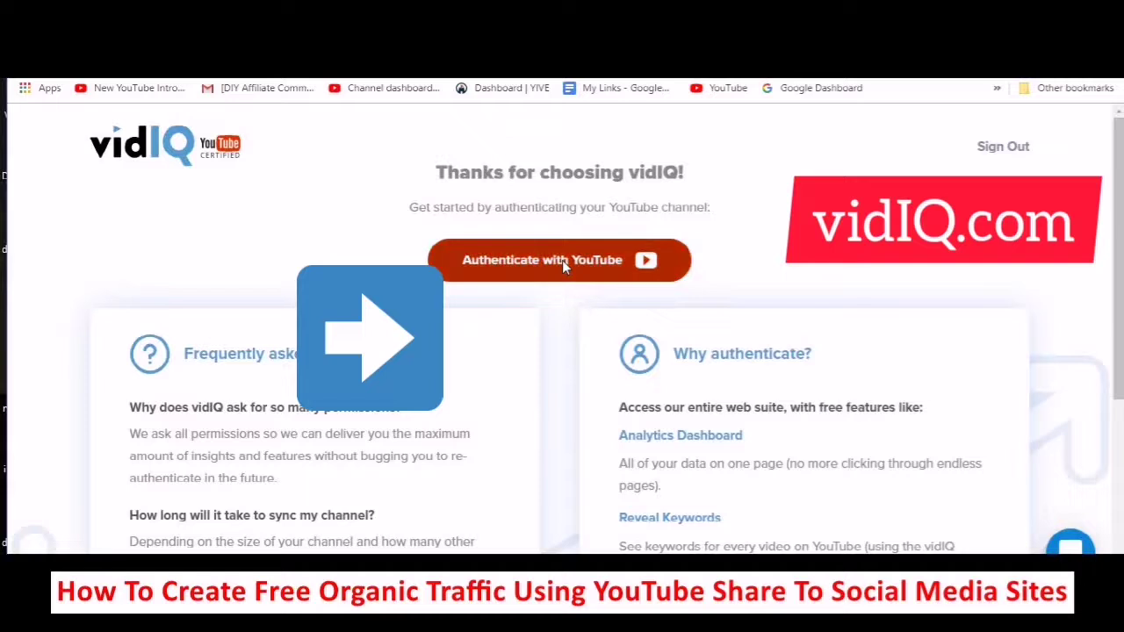
{"action": "left_click", "coordinate": [562, 260]}
{"action": "left_click", "coordinate": [563, 261]}
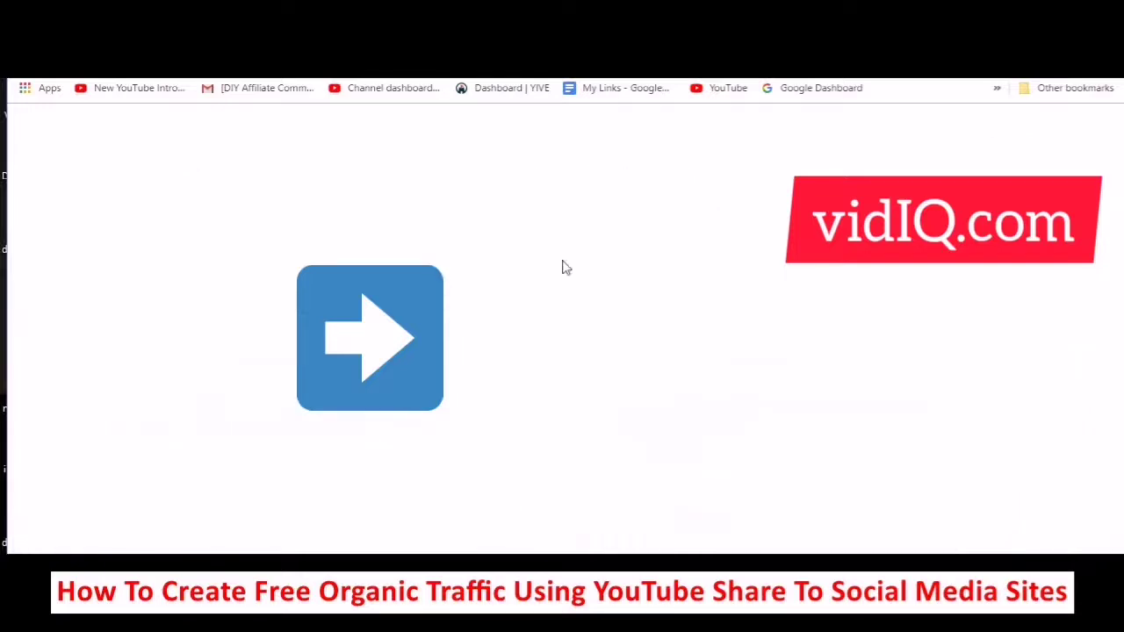
{"action": "left_click", "coordinate": [563, 264]}
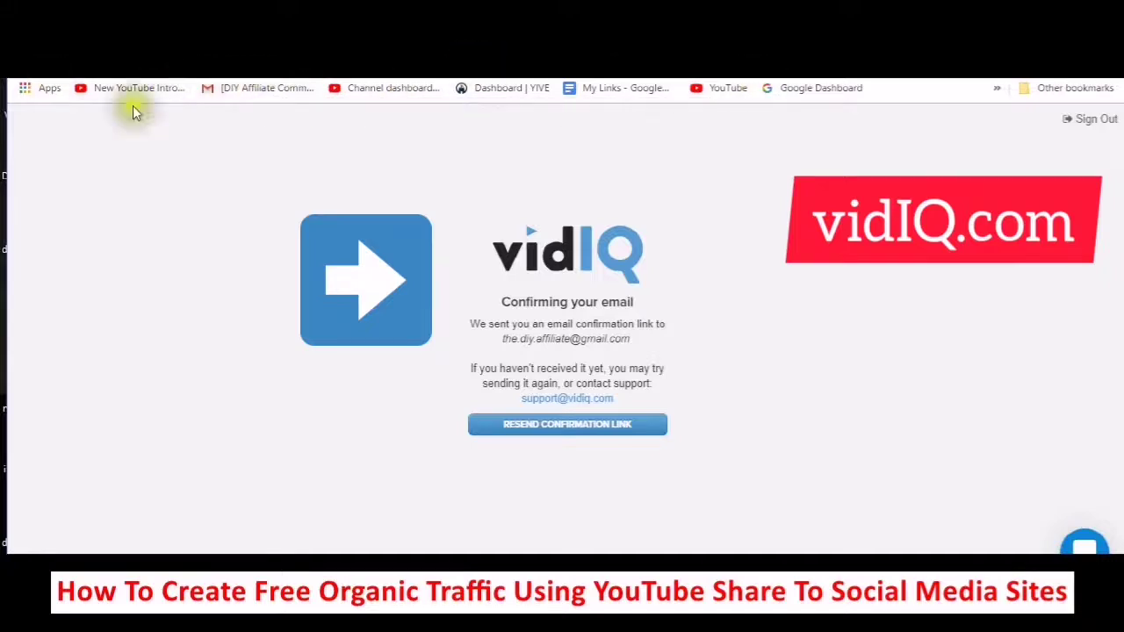
{"action": "left_click", "coordinate": [996, 90]}
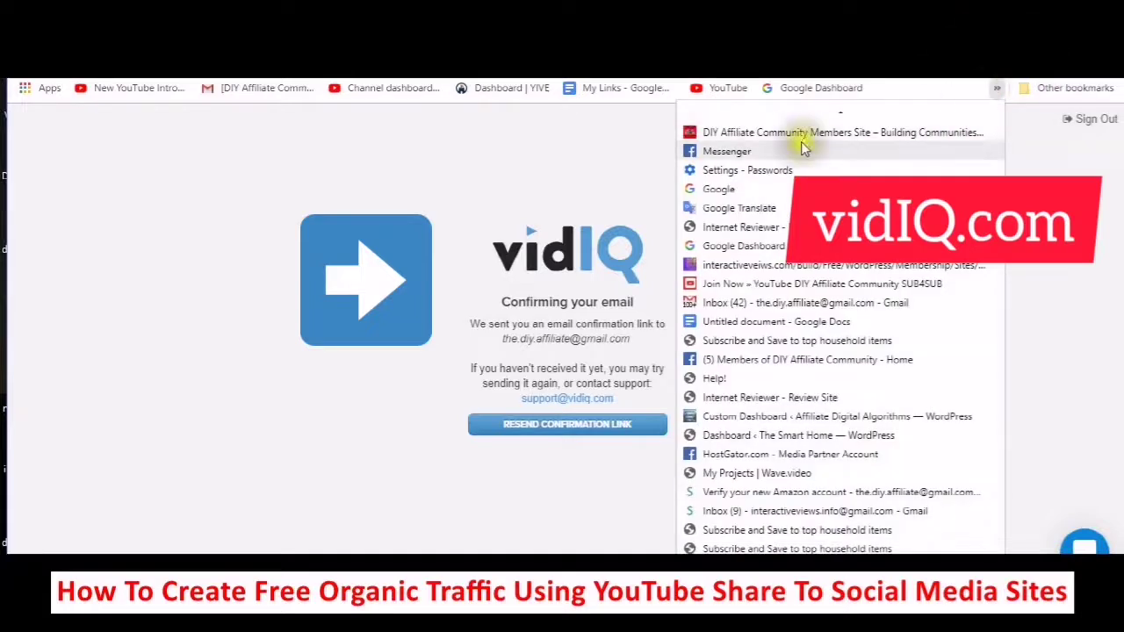
{"action": "left_click", "coordinate": [719, 307]}
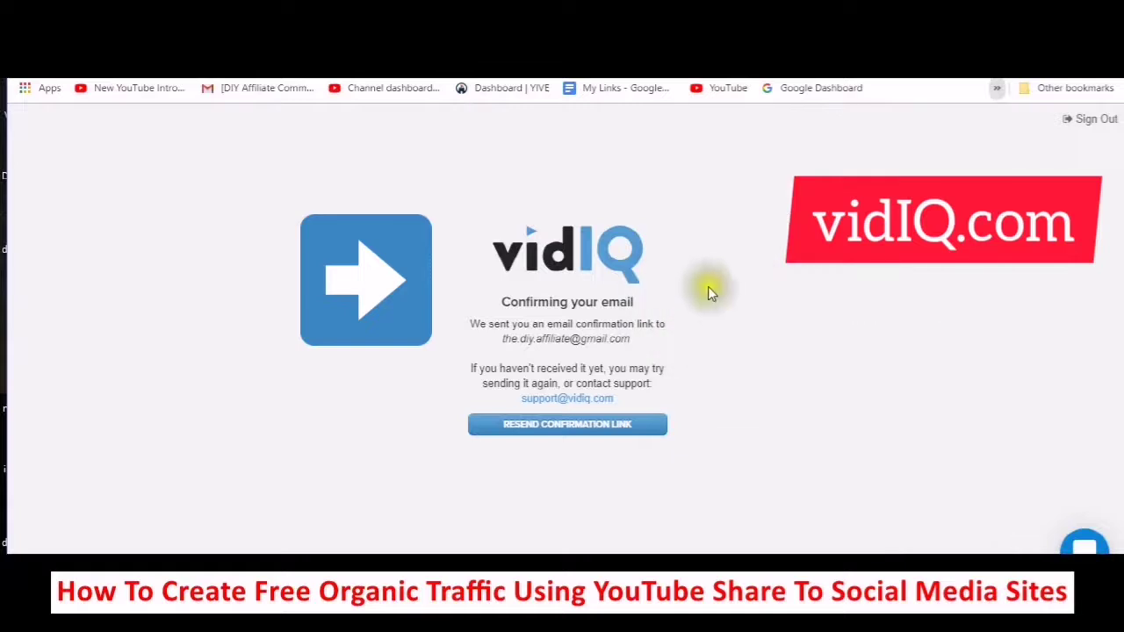
{"action": "left_click", "coordinate": [715, 262]}
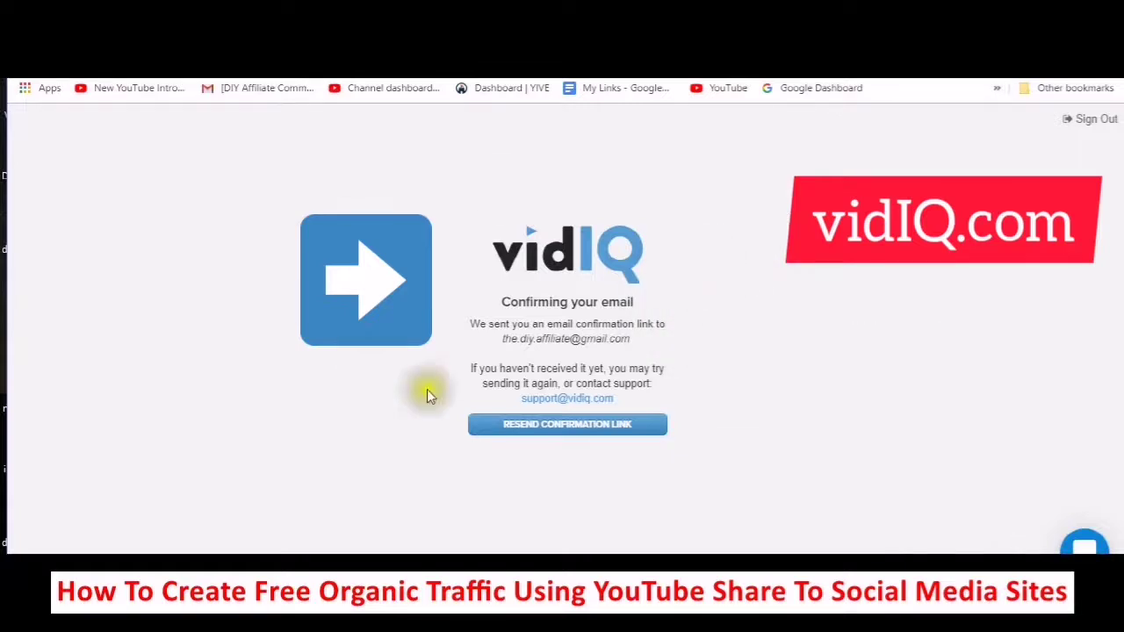
{"action": "left_click", "coordinate": [554, 428]}
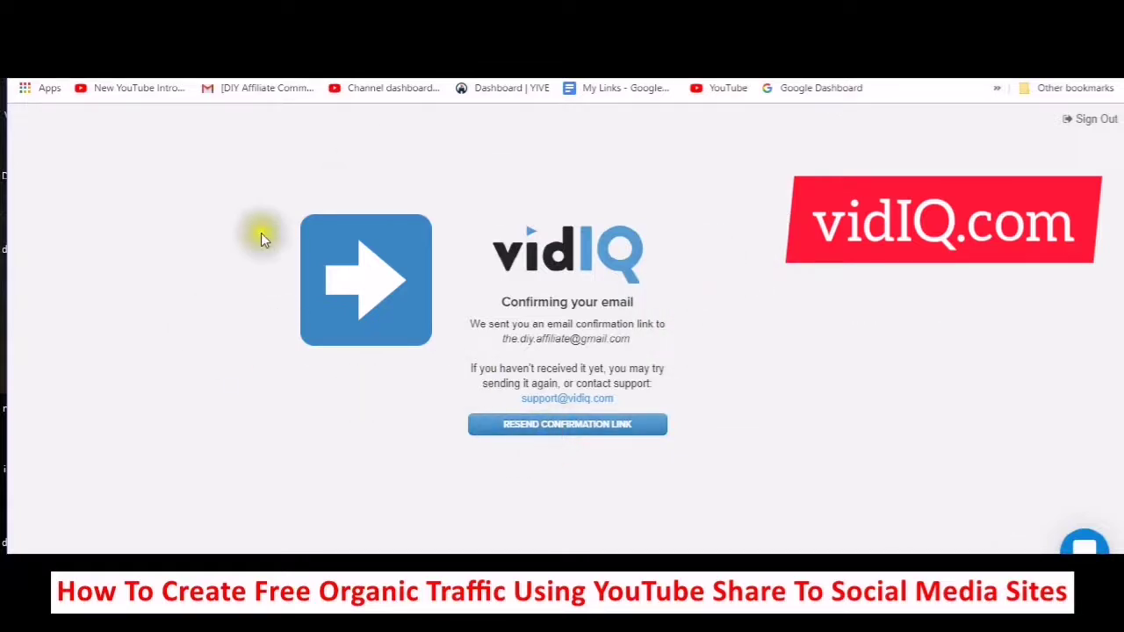
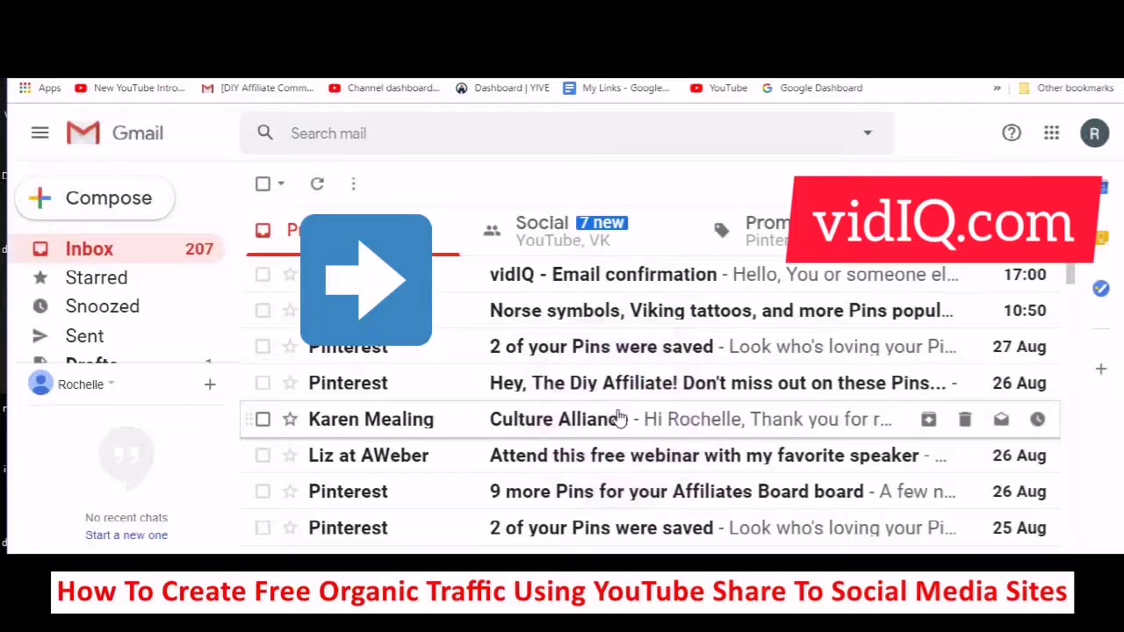
Open the 'vidIQ - Email confirmation' message and follow its 'Click this link to confirm your account' link
{"action": "left_click", "coordinate": [588, 287]}
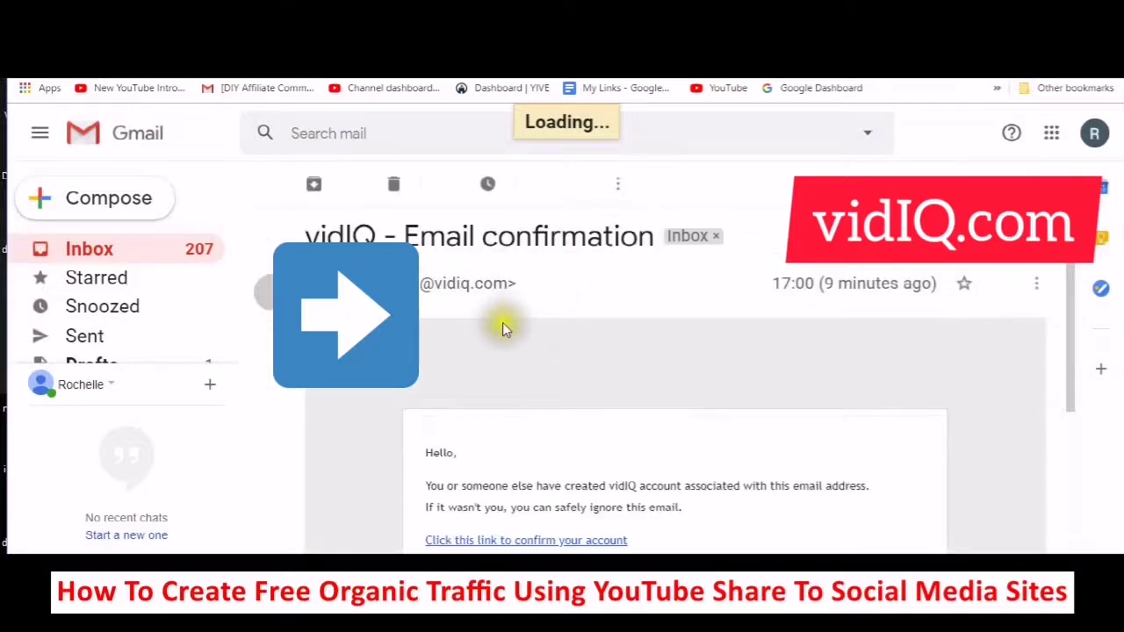
{"action": "scroll", "coordinate": [481, 444], "scroll_direction": "down", "scroll_amount": 3}
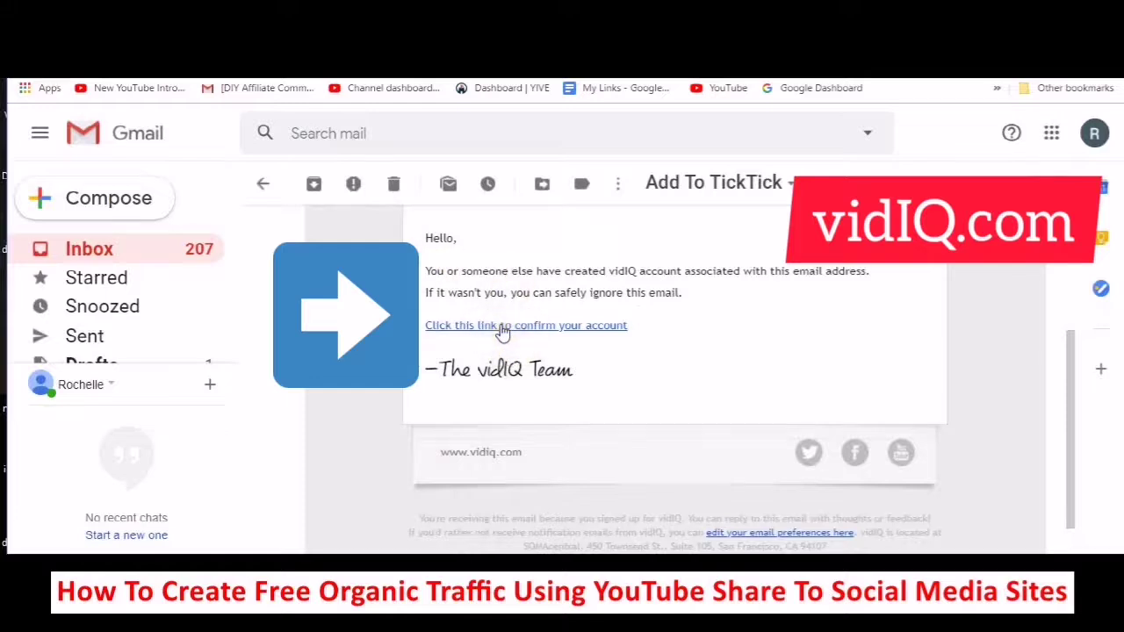
{"action": "left_click", "coordinate": [504, 327]}
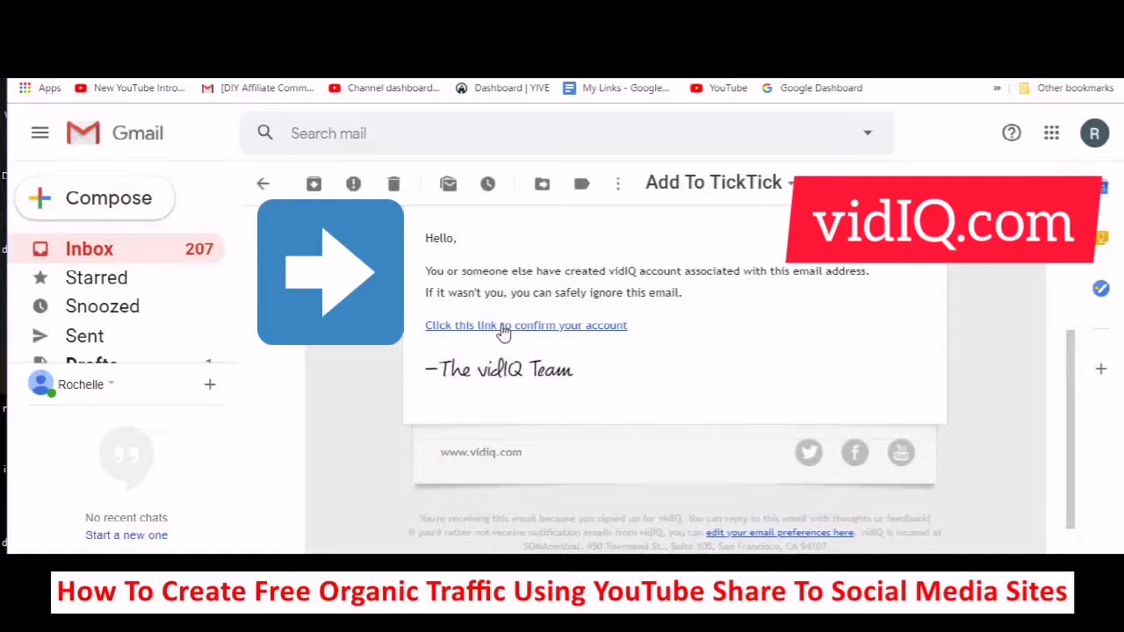
{"action": "left_click", "coordinate": [508, 326]}
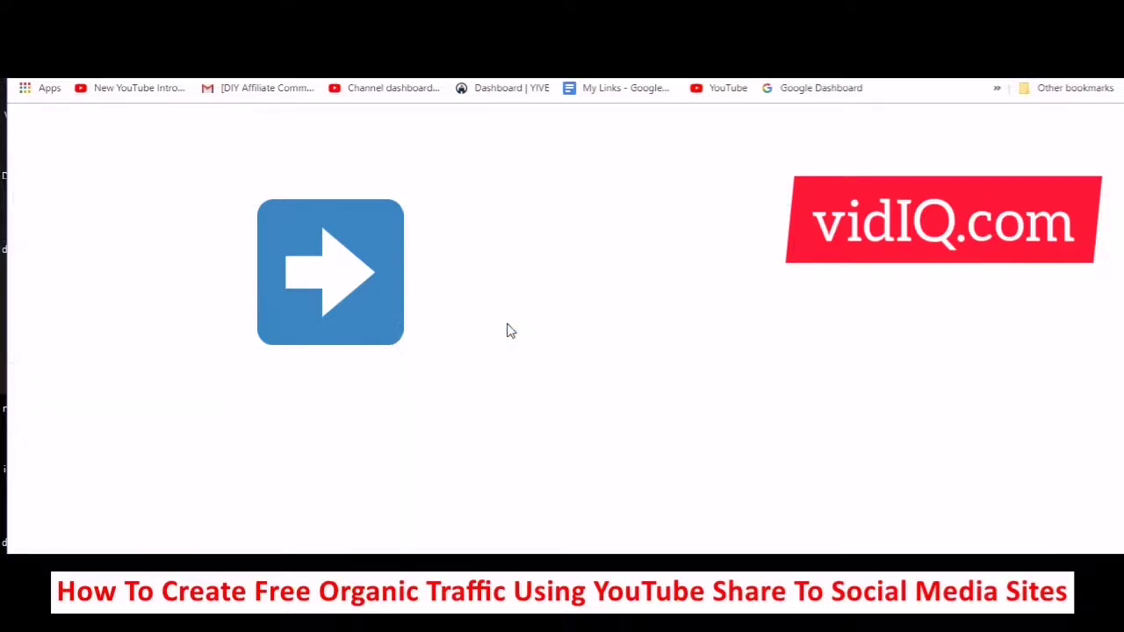
Load the Channel dashboard bookmark to reach the Welcome to vidIQ page
{"action": "left_click", "coordinate": [493, 324]}
{"action": "left_click", "coordinate": [359, 88]}
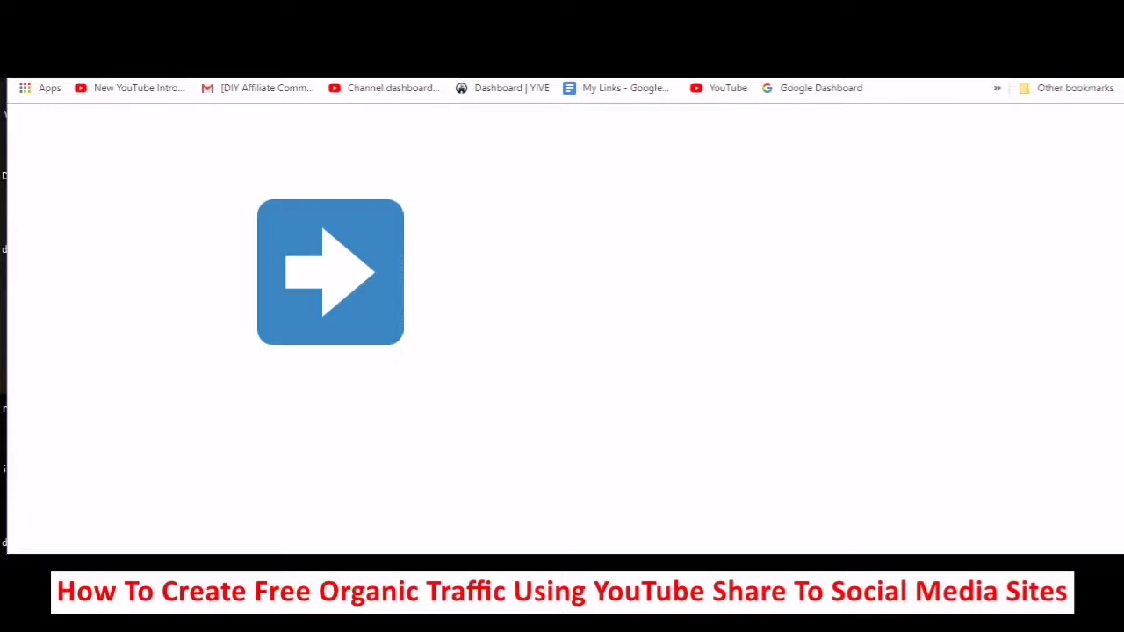
{"action": "left_click", "coordinate": [489, 128]}
{"action": "left_click", "coordinate": [493, 128]}
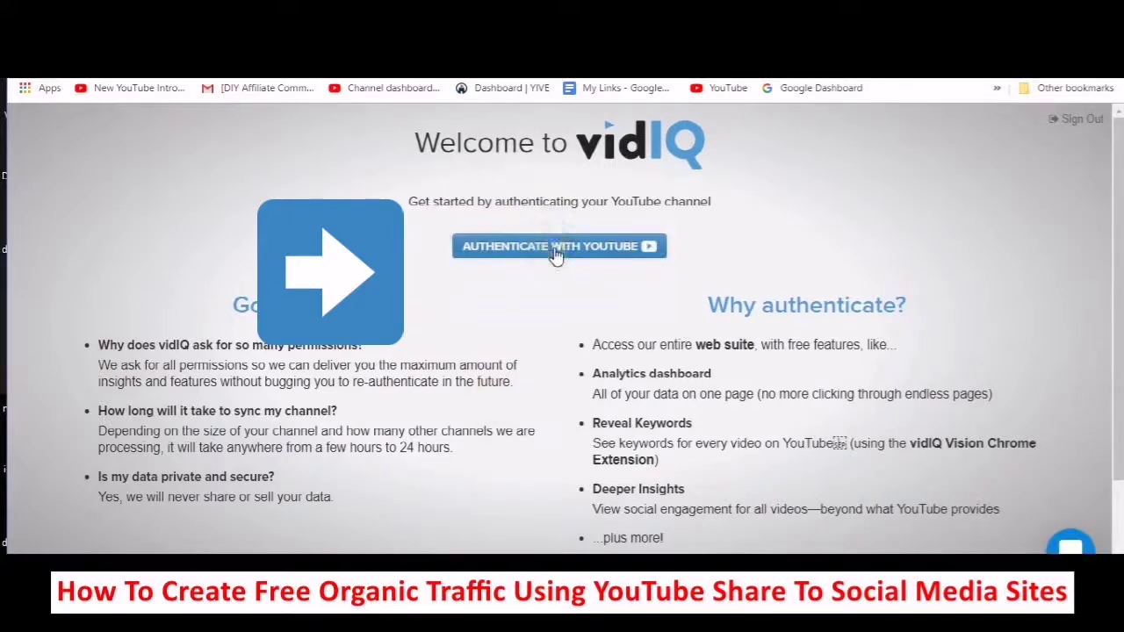
Choose 'Authenticate with YouTube' on the Welcome to vidIQ page
{"action": "left_click", "coordinate": [555, 253]}
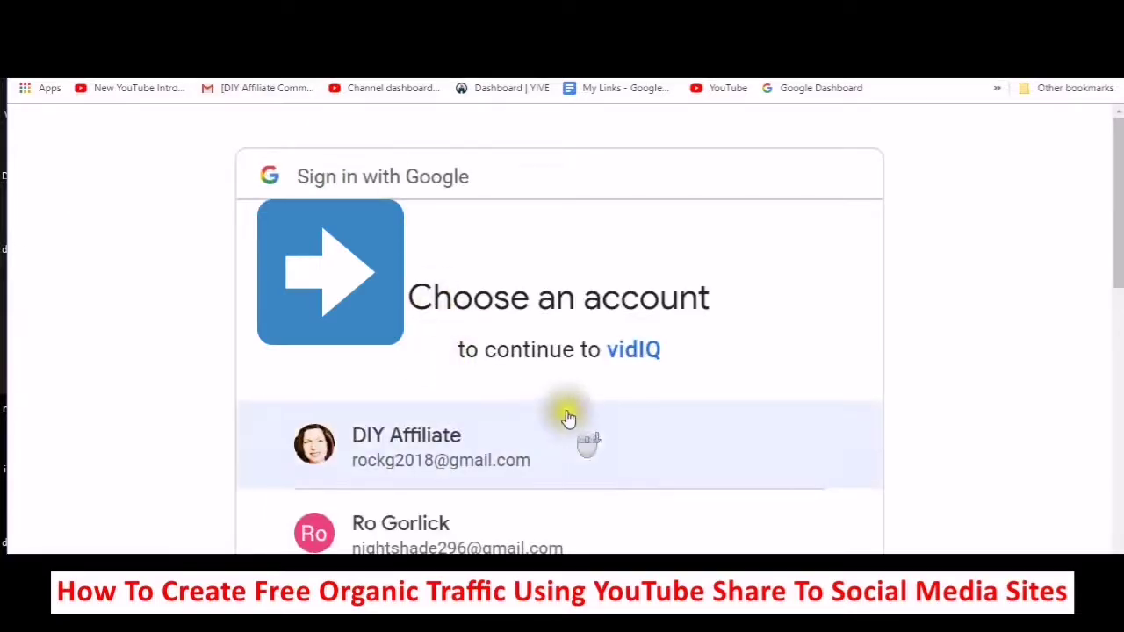
Pick the Google account that owns the YouTube channel from the Choose an account list
{"action": "scroll", "coordinate": [567, 413], "scroll_direction": "down", "scroll_amount": 2}
{"action": "scroll", "coordinate": [562, 416], "scroll_direction": "down", "scroll_amount": 2}
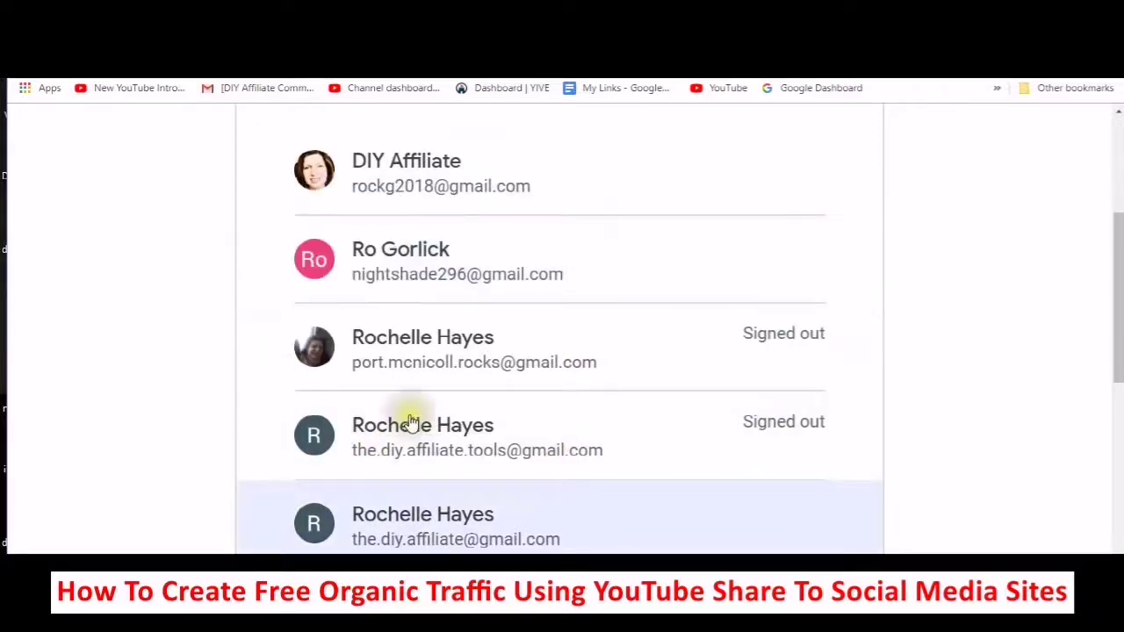
{"action": "scroll", "coordinate": [431, 527], "scroll_direction": "down", "scroll_amount": 2}
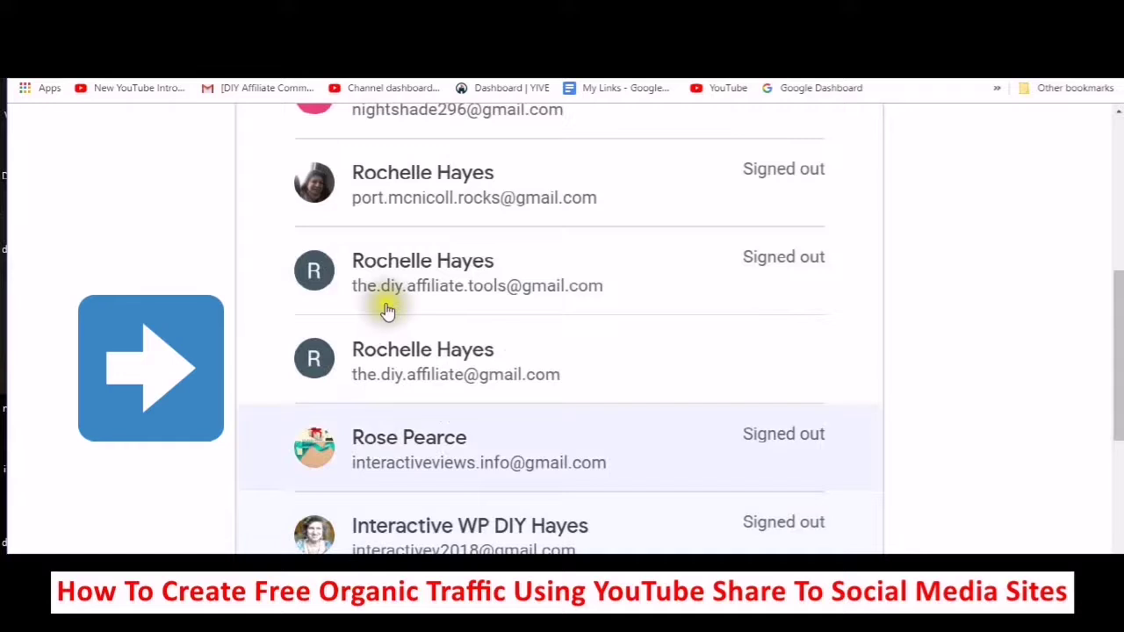
{"action": "left_click", "coordinate": [419, 366]}
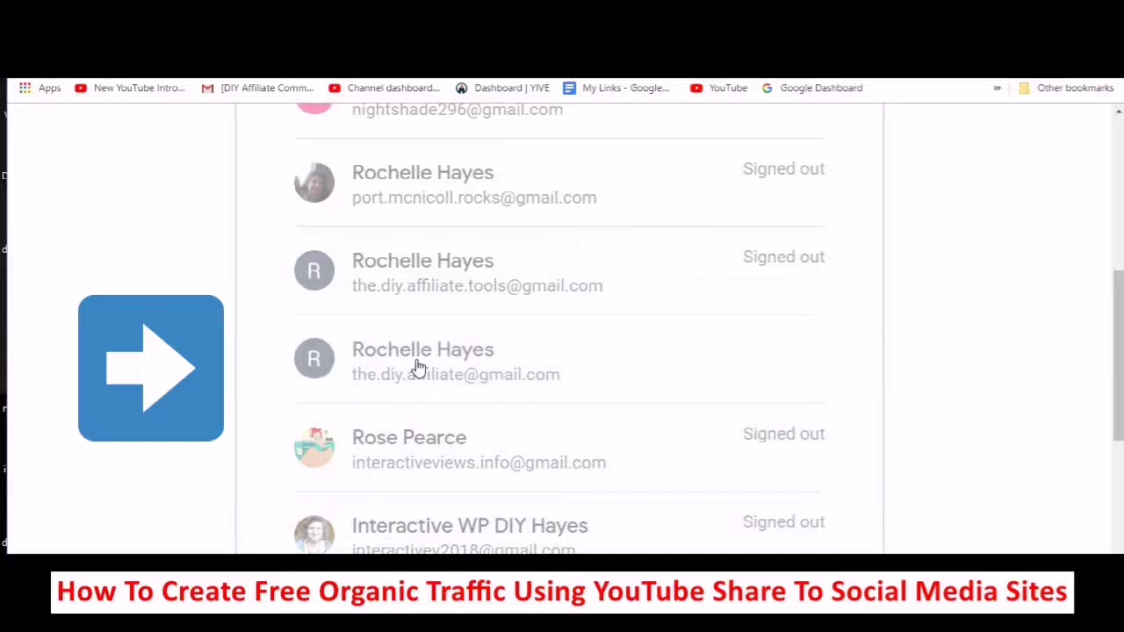
{"action": "left_click", "coordinate": [409, 365]}
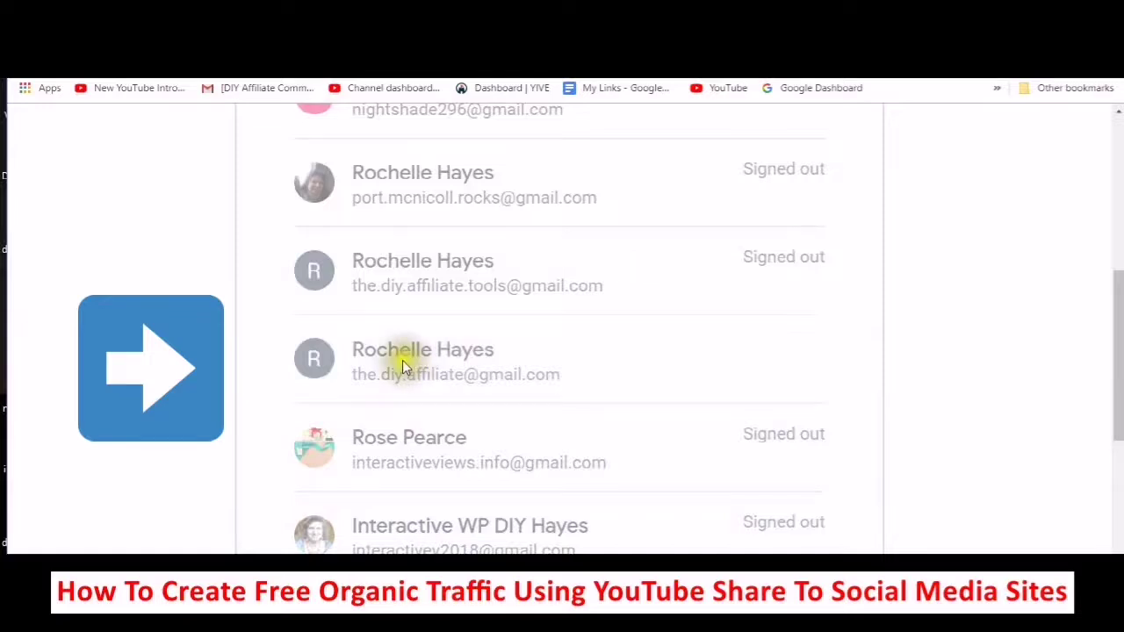
{"action": "left_click", "coordinate": [391, 364]}
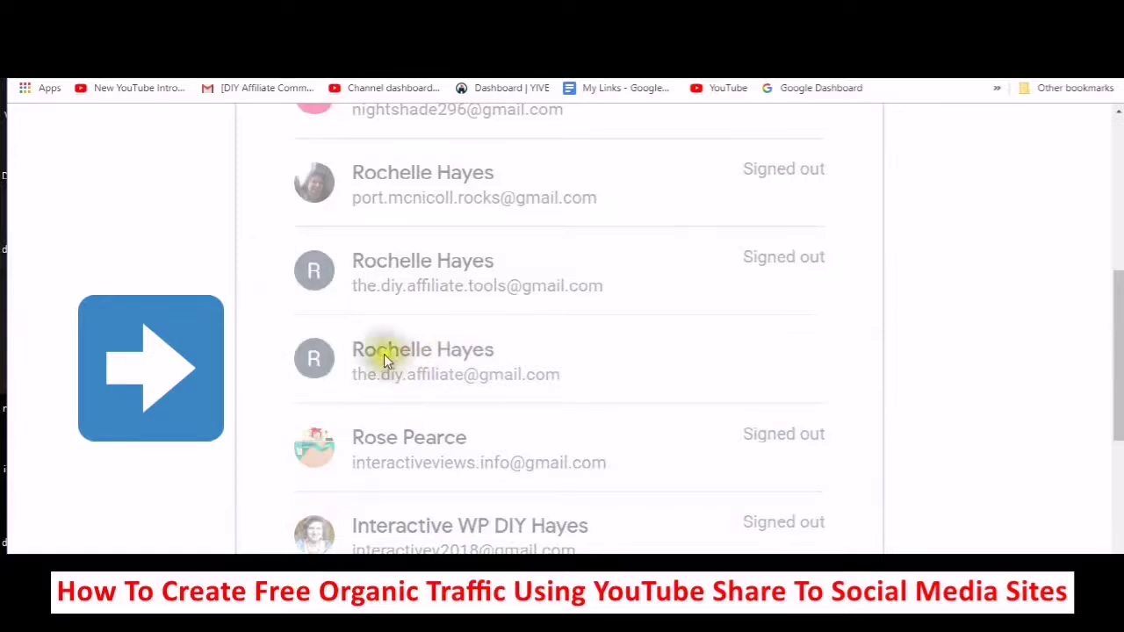
{"action": "left_click", "coordinate": [312, 303]}
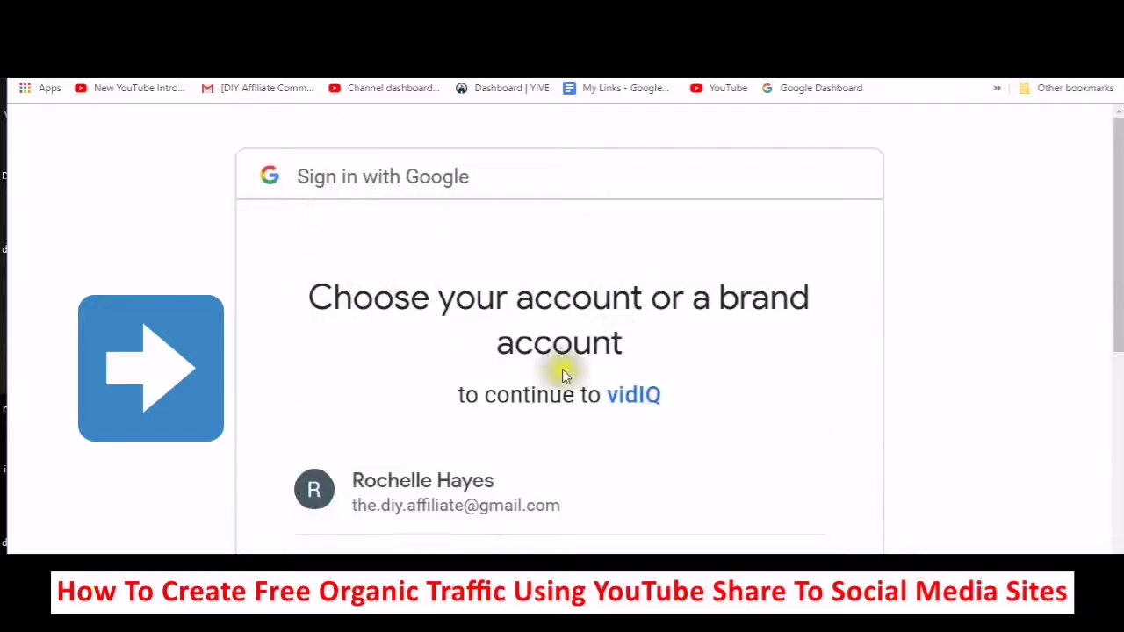
Continue to vidIQ as 'The New DIY Affiliate Channel' brand account
{"action": "scroll", "coordinate": [516, 372], "scroll_direction": "down", "scroll_amount": 3}
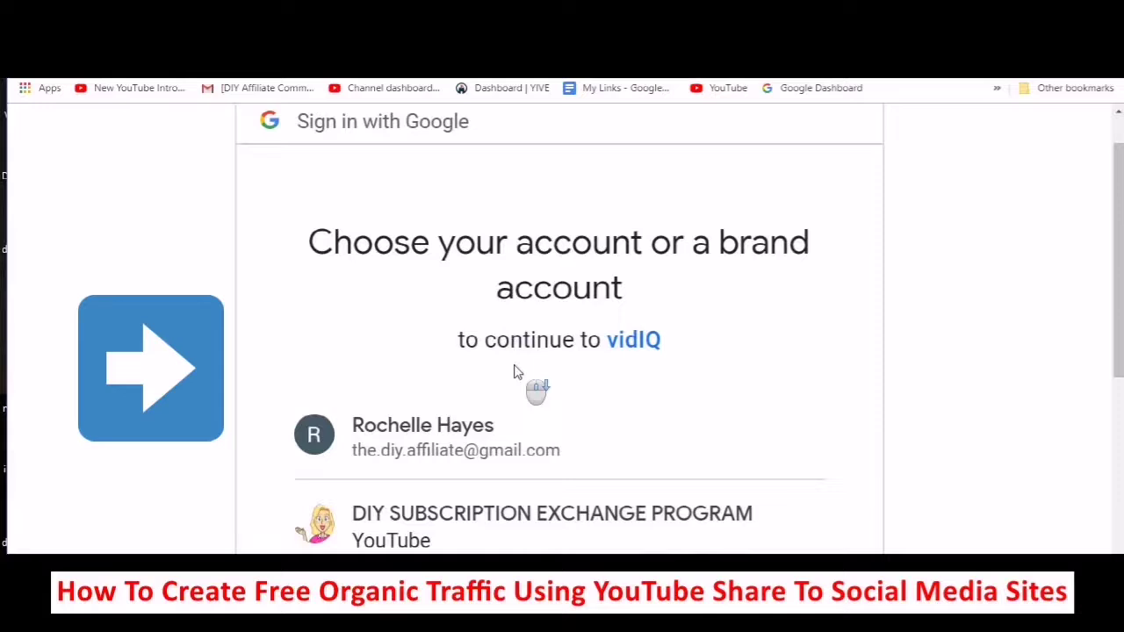
{"action": "scroll", "coordinate": [515, 371], "scroll_direction": "down", "scroll_amount": 2}
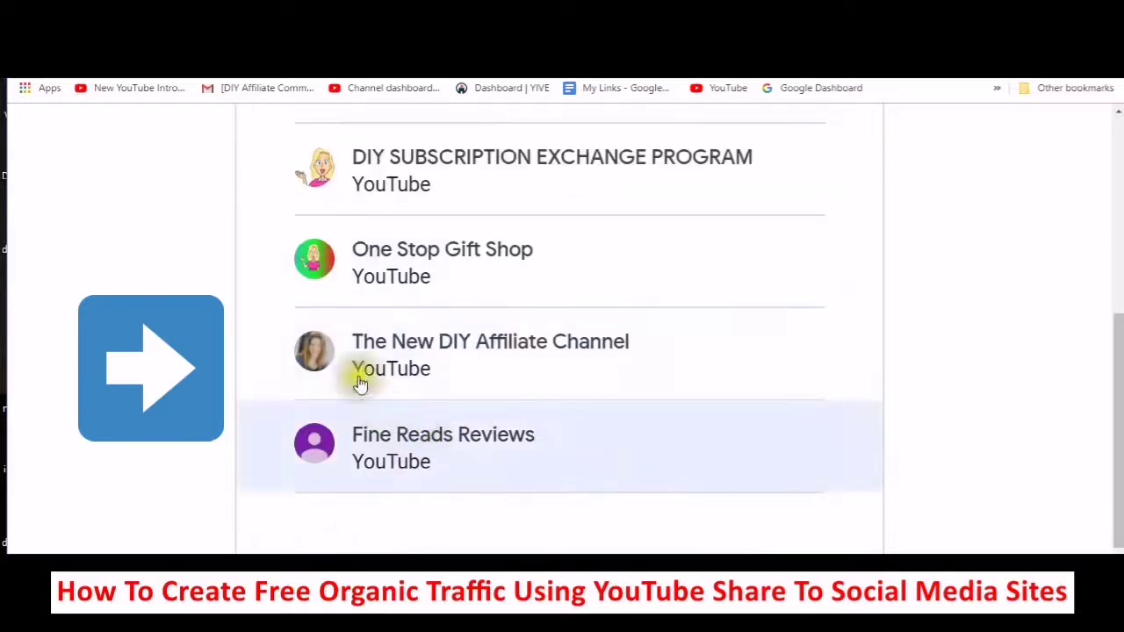
{"action": "left_click", "coordinate": [420, 349]}
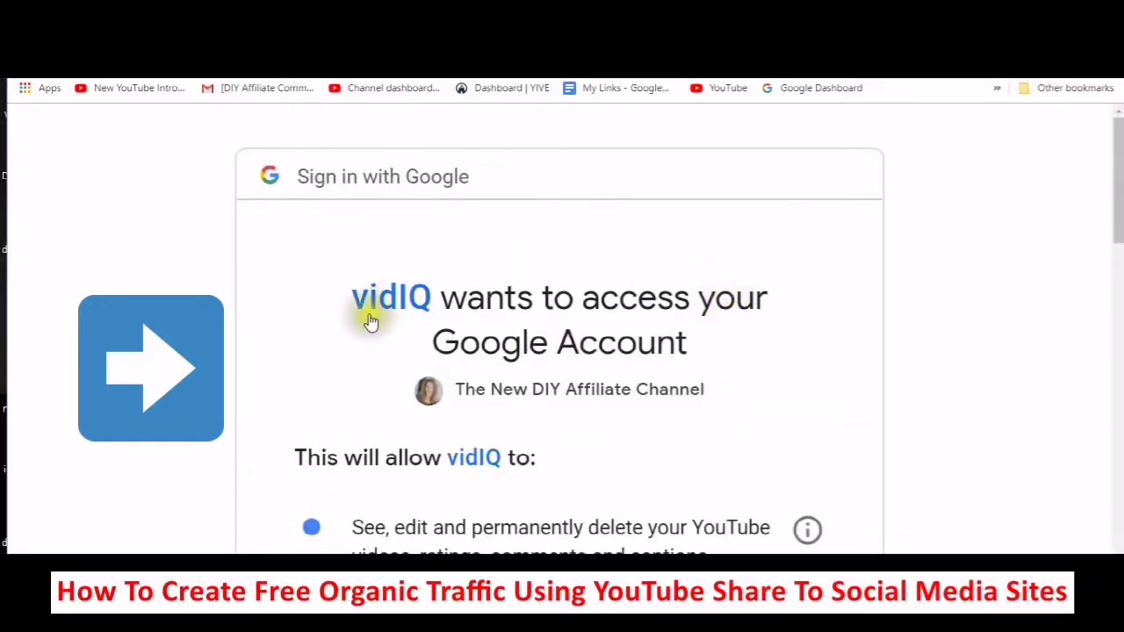
{"action": "scroll", "coordinate": [585, 377], "scroll_direction": "down", "scroll_amount": 2}
{"action": "scroll", "coordinate": [595, 380], "scroll_direction": "down", "scroll_amount": 5}
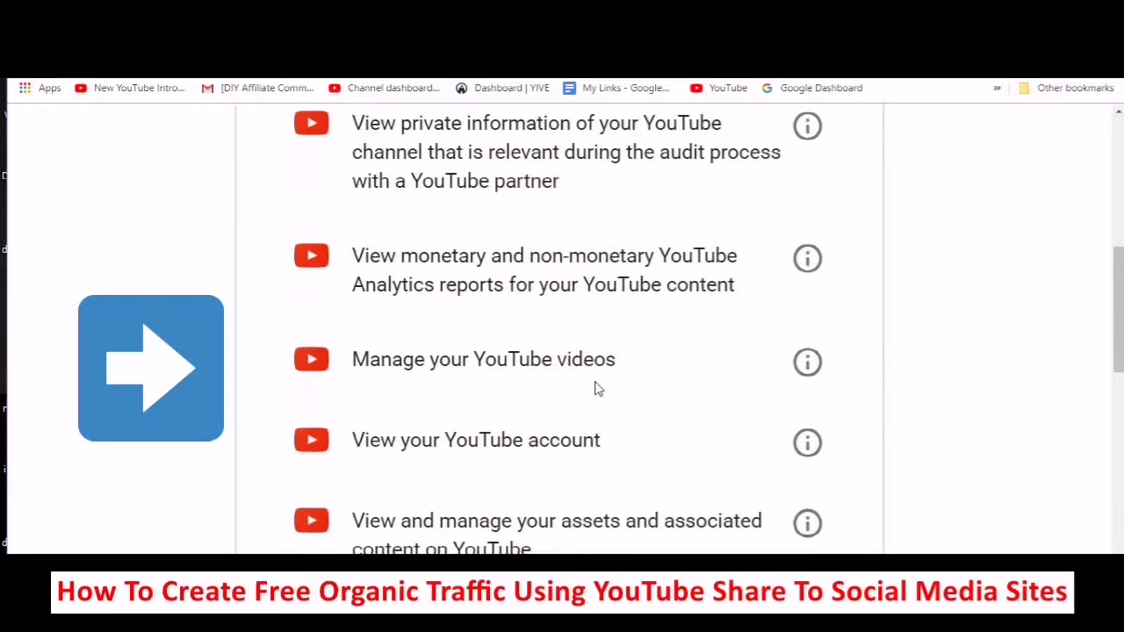
{"action": "scroll", "coordinate": [594, 390], "scroll_direction": "down", "scroll_amount": 5}
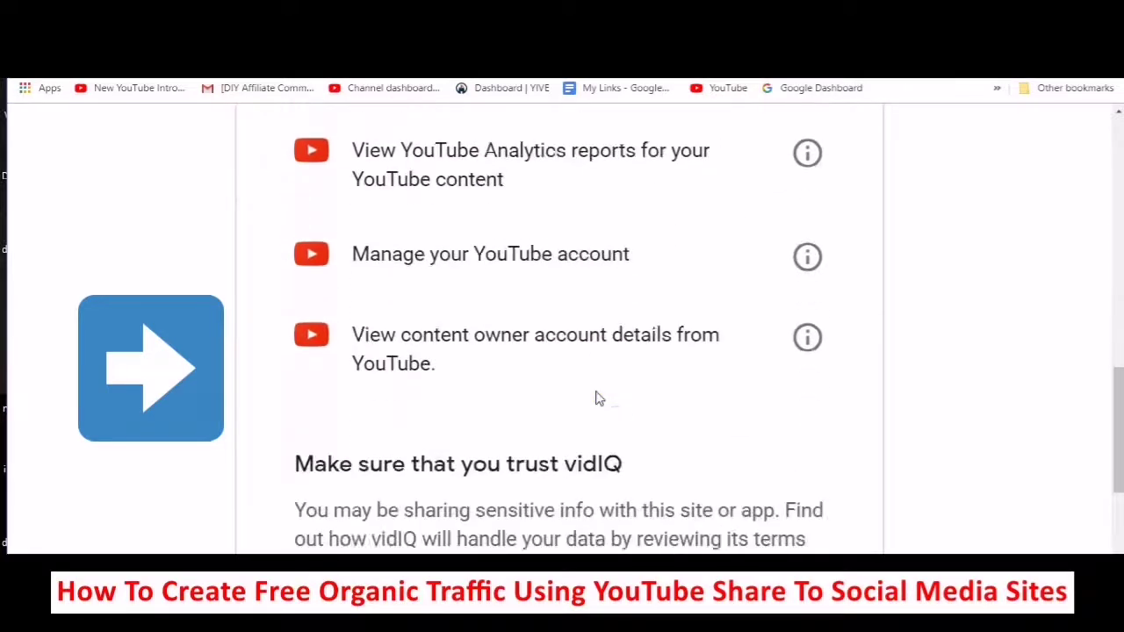
{"action": "scroll", "coordinate": [598, 395], "scroll_direction": "down", "scroll_amount": 3}
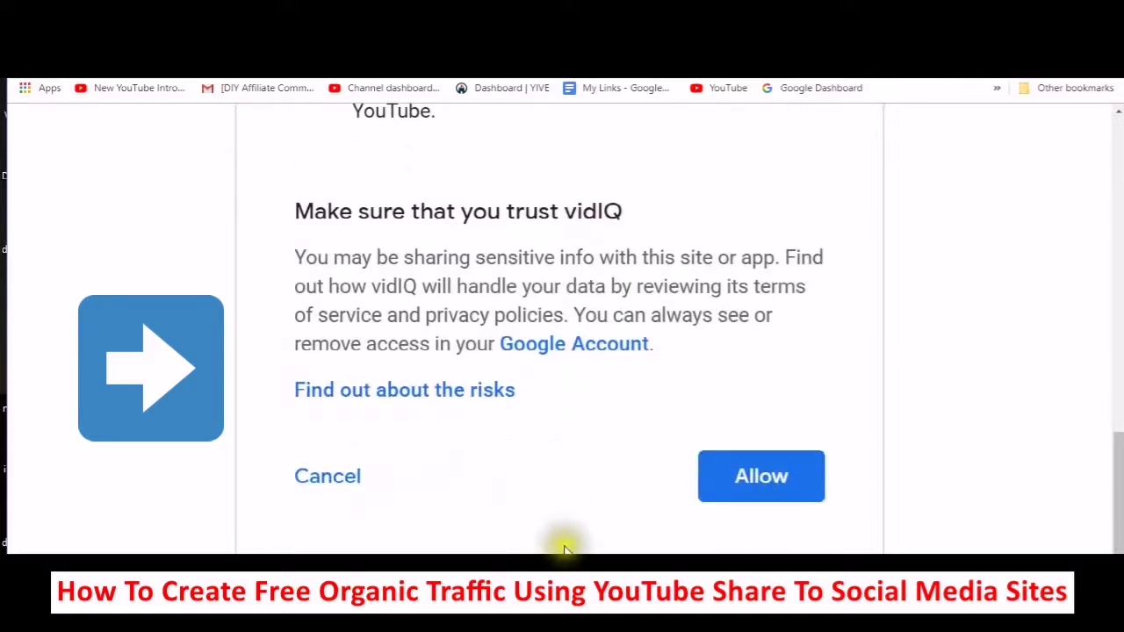
{"action": "left_click", "coordinate": [723, 484]}
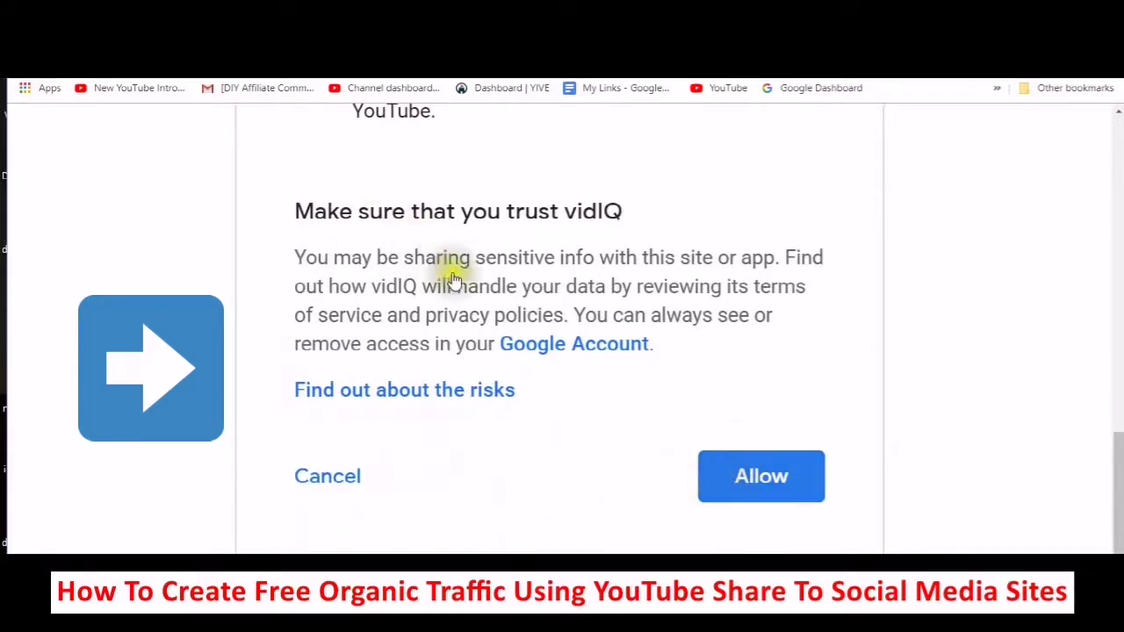
{"action": "left_click", "coordinate": [769, 489]}
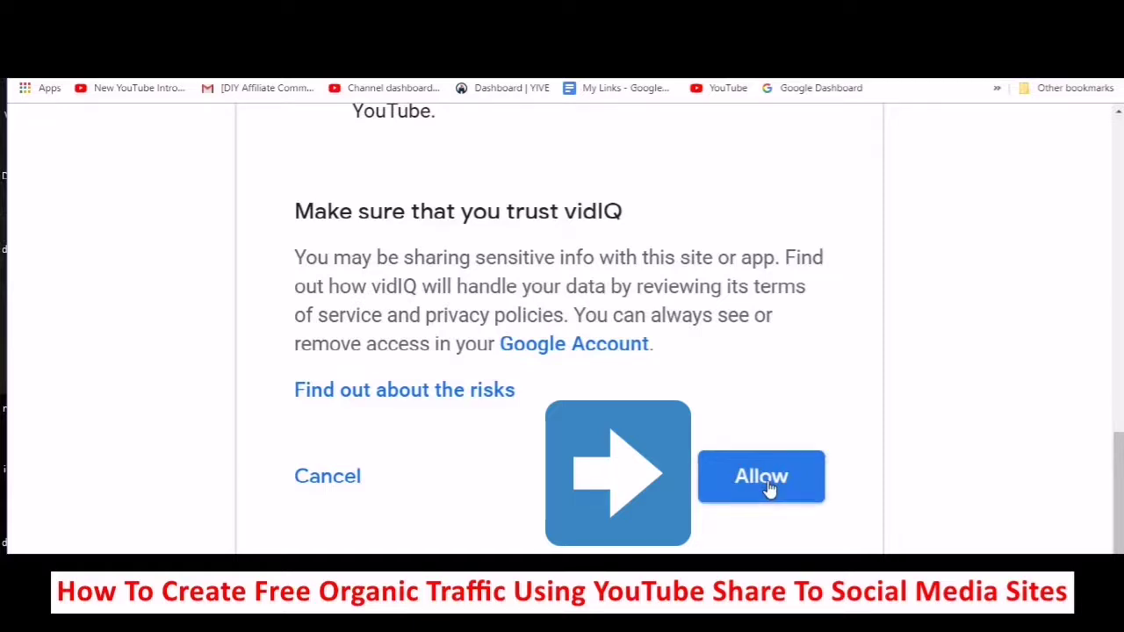
{"action": "left_click", "coordinate": [768, 489]}
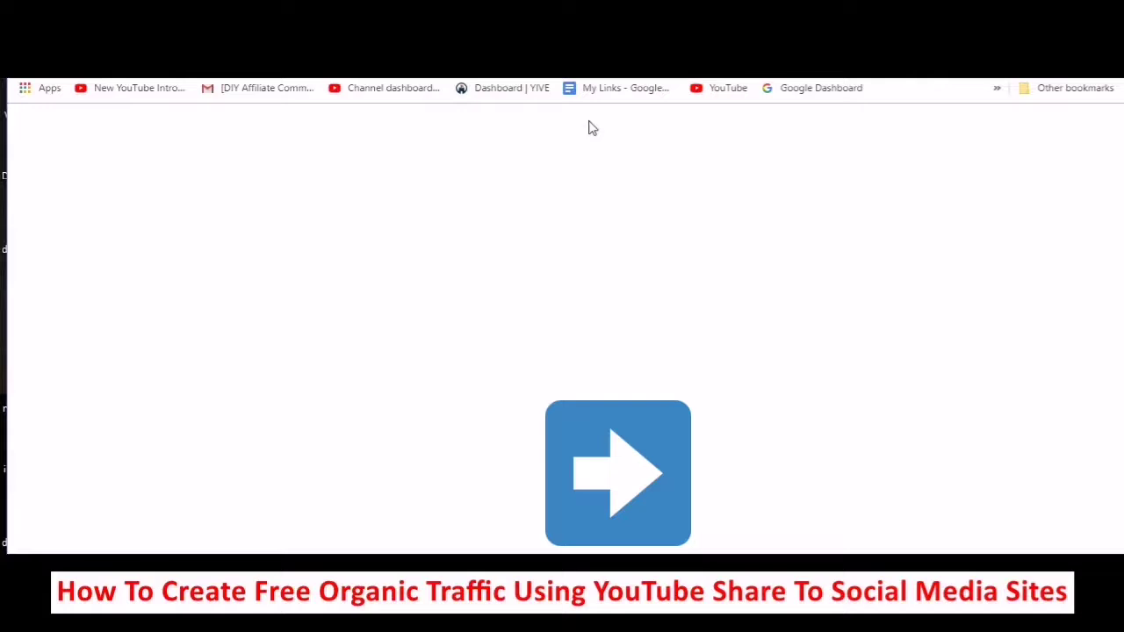
{"action": "left_click", "coordinate": [686, 125]}
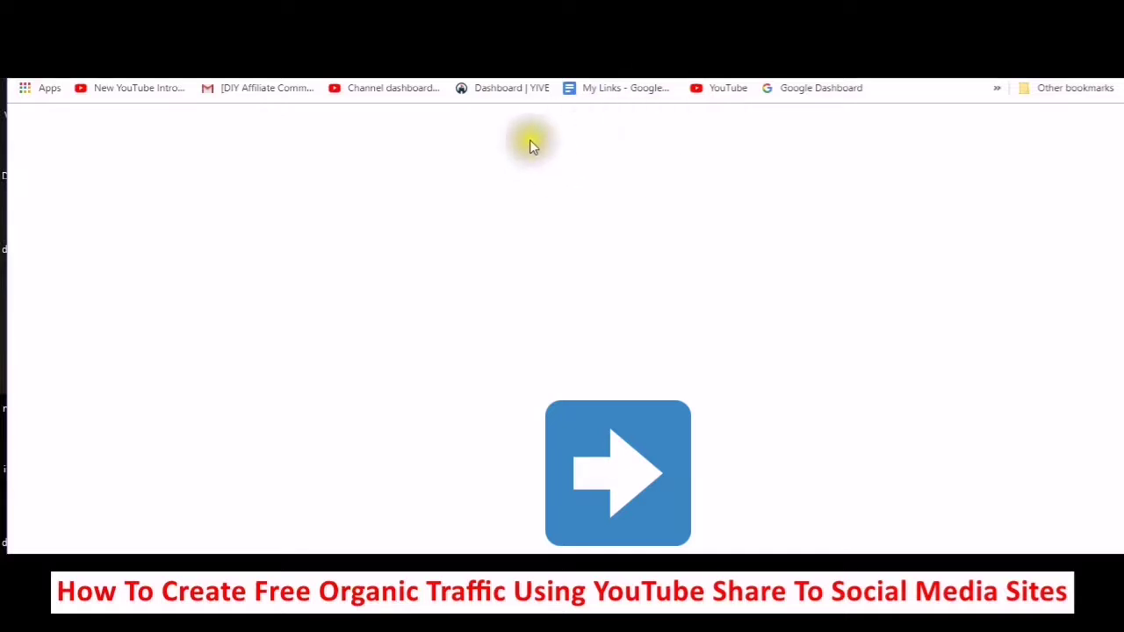
{"action": "left_click", "coordinate": [613, 86]}
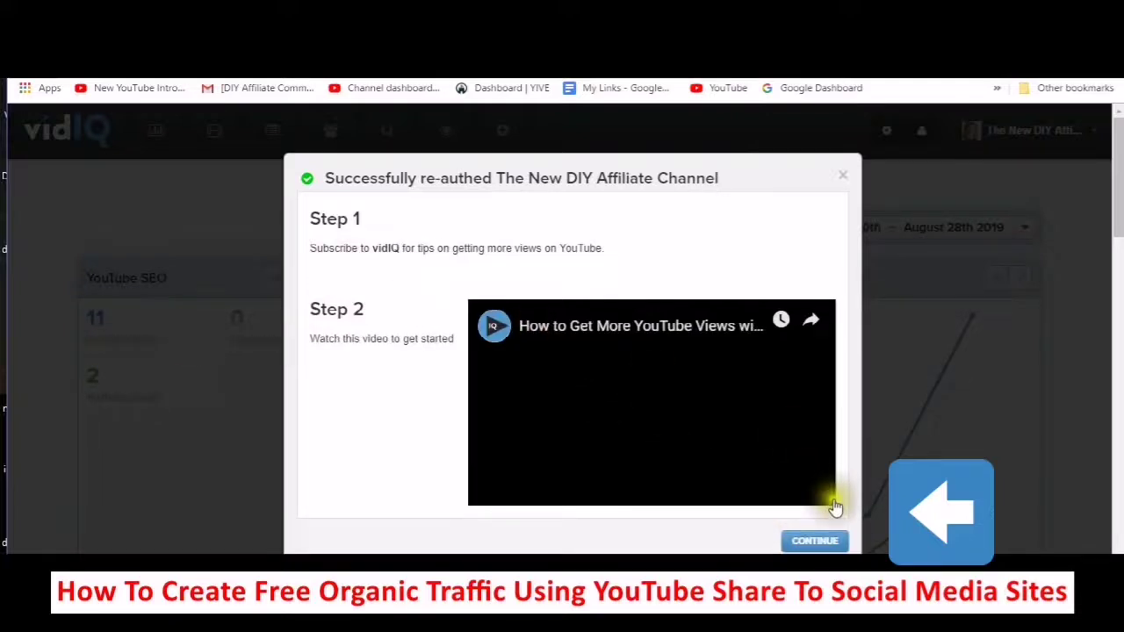
Dismiss the 'Successfully re-authed' getting-started dialog to reveal the vidIQ dashboard
{"action": "left_click", "coordinate": [817, 542]}
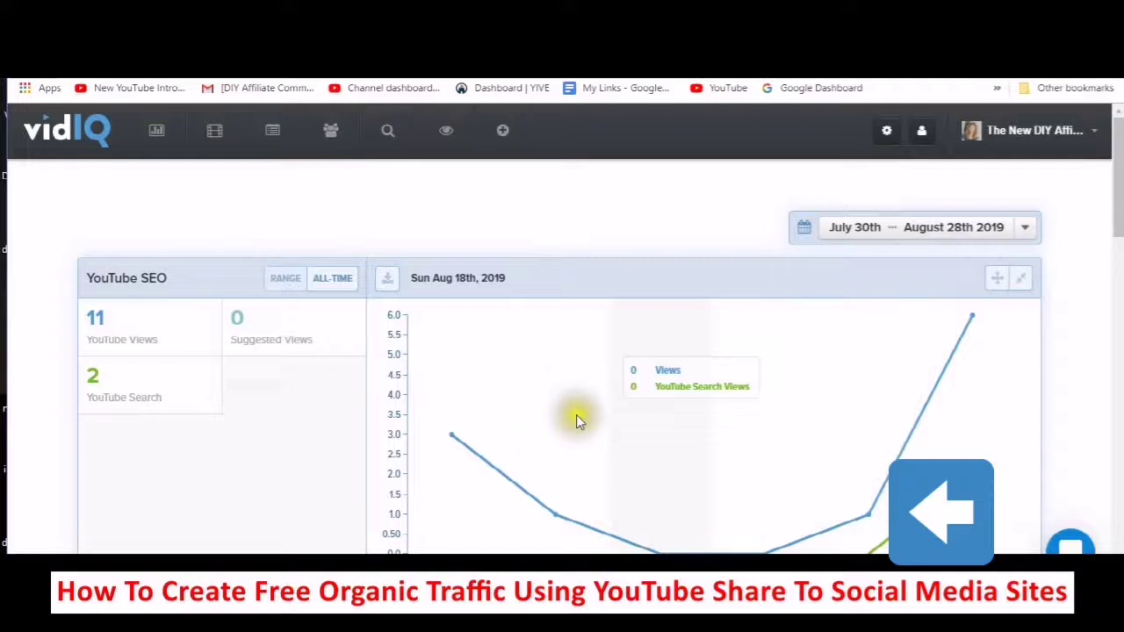
Scroll through the YouTube SEO and YouTube Overview charts showing 11 views and 25 minutes watched
{"action": "scroll", "coordinate": [617, 290], "scroll_direction": "down", "scroll_amount": 3}
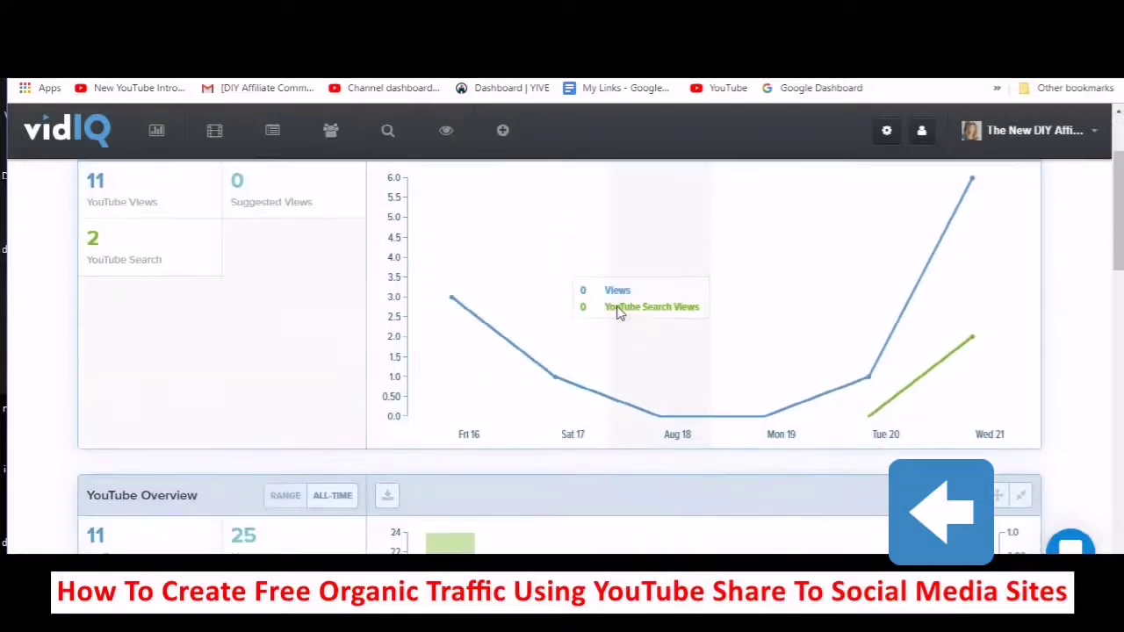
{"action": "scroll", "coordinate": [618, 311], "scroll_direction": "down", "scroll_amount": 1}
{"action": "scroll", "coordinate": [618, 316], "scroll_direction": "up", "scroll_amount": 3}
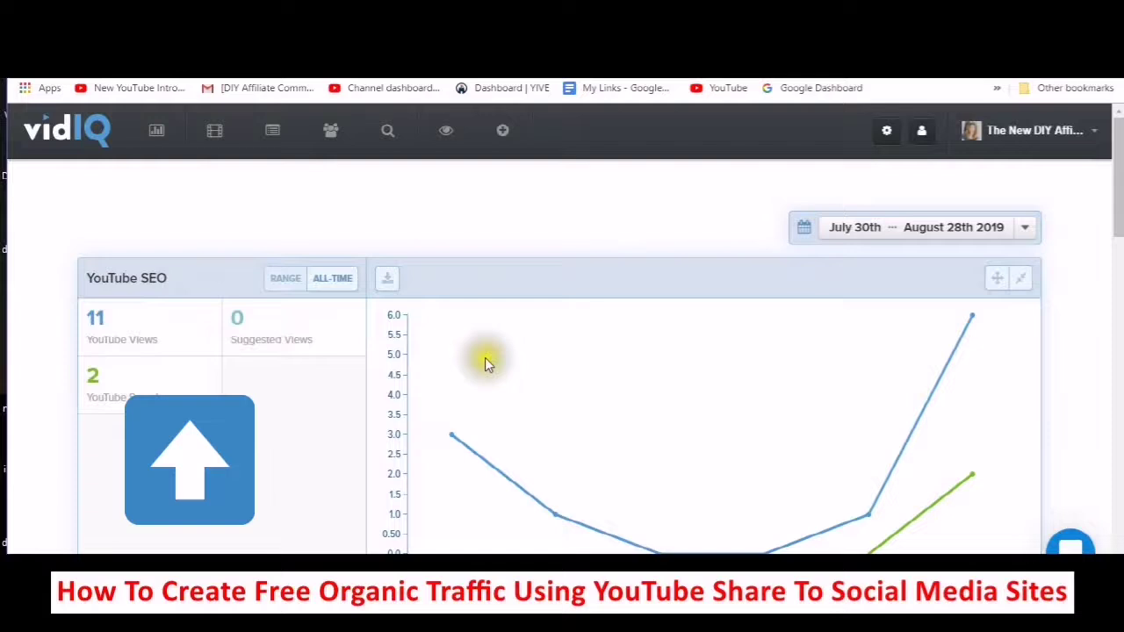
{"action": "scroll", "coordinate": [666, 354], "scroll_direction": "down", "scroll_amount": 1}
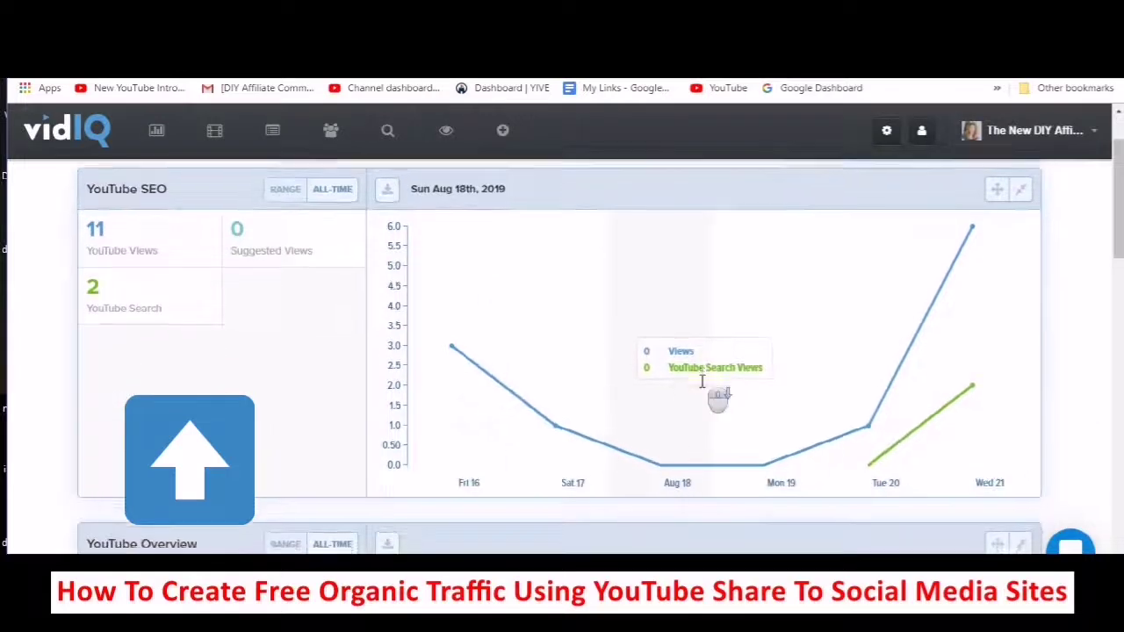
{"action": "scroll", "coordinate": [702, 382], "scroll_direction": "down", "scroll_amount": 1}
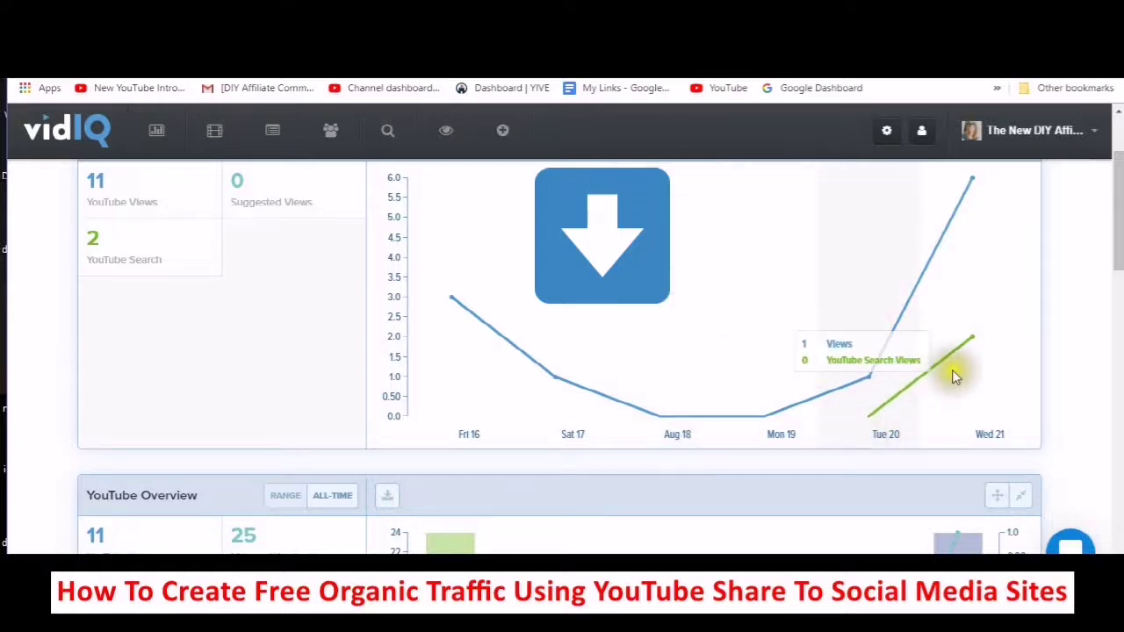
{"action": "scroll", "coordinate": [522, 413], "scroll_direction": "down", "scroll_amount": 2}
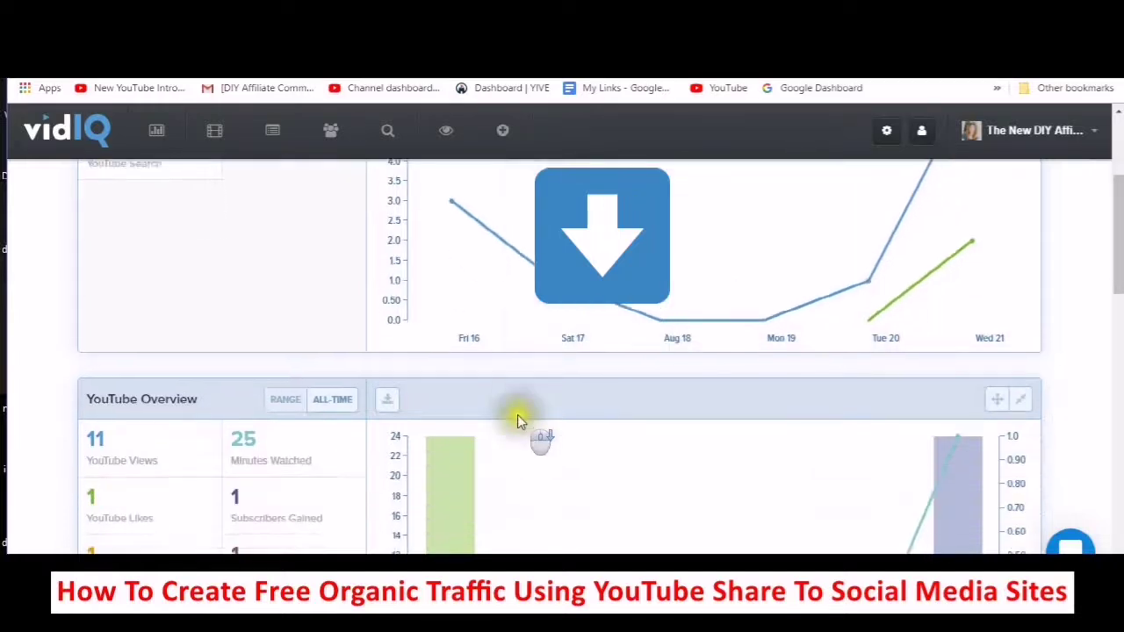
{"action": "scroll", "coordinate": [518, 422], "scroll_direction": "down", "scroll_amount": 3}
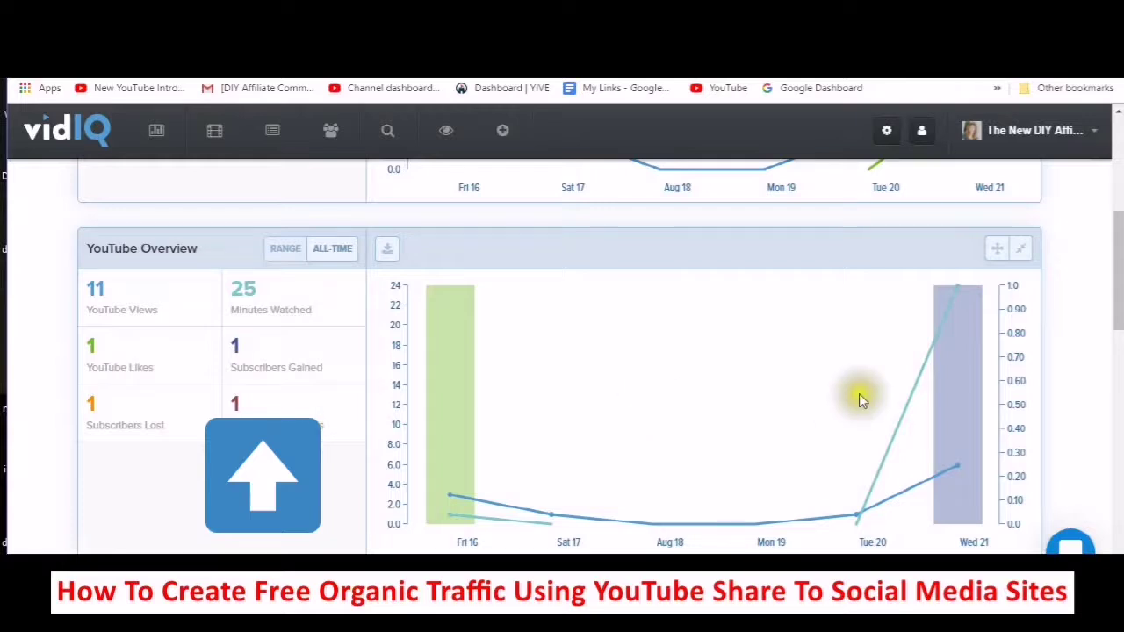
Scroll down to Top Videos, listing 'How To Set Your Channel Up For Success Settings Part 1/2'
{"action": "scroll", "coordinate": [830, 422], "scroll_direction": "down", "scroll_amount": 3}
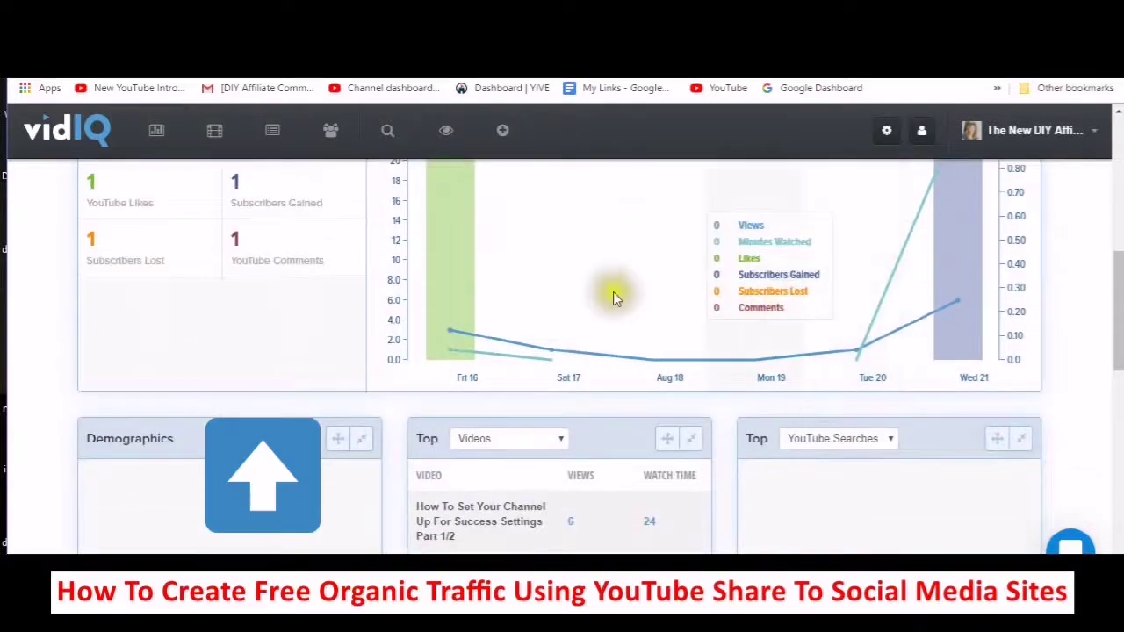
{"action": "scroll", "coordinate": [710, 346], "scroll_direction": "up", "scroll_amount": 1}
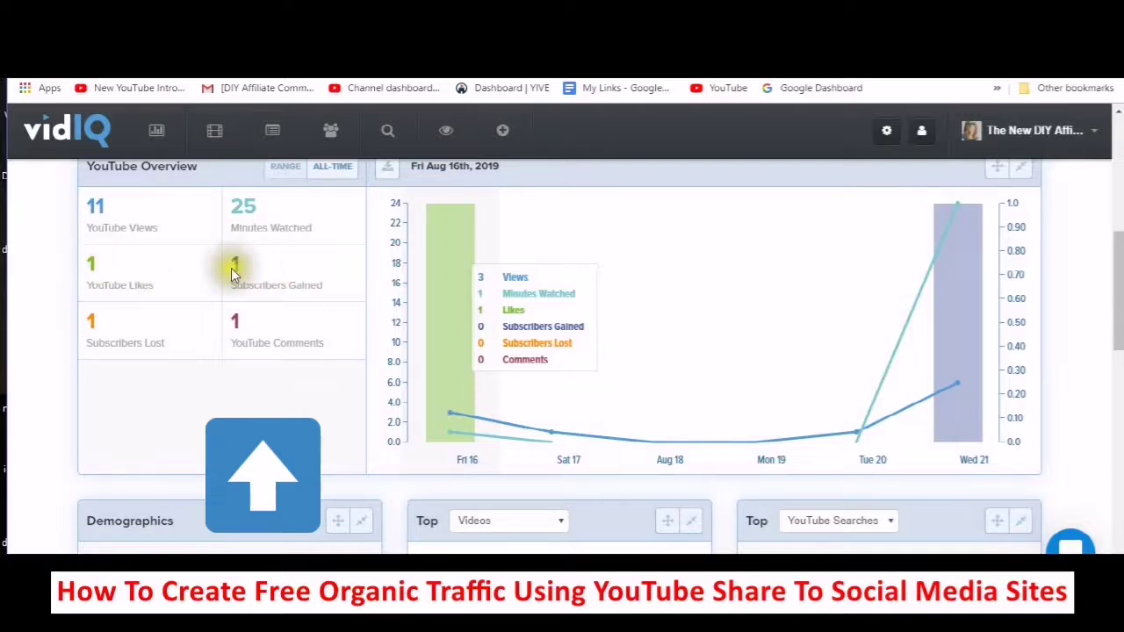
{"action": "scroll", "coordinate": [632, 413], "scroll_direction": "down", "scroll_amount": 2}
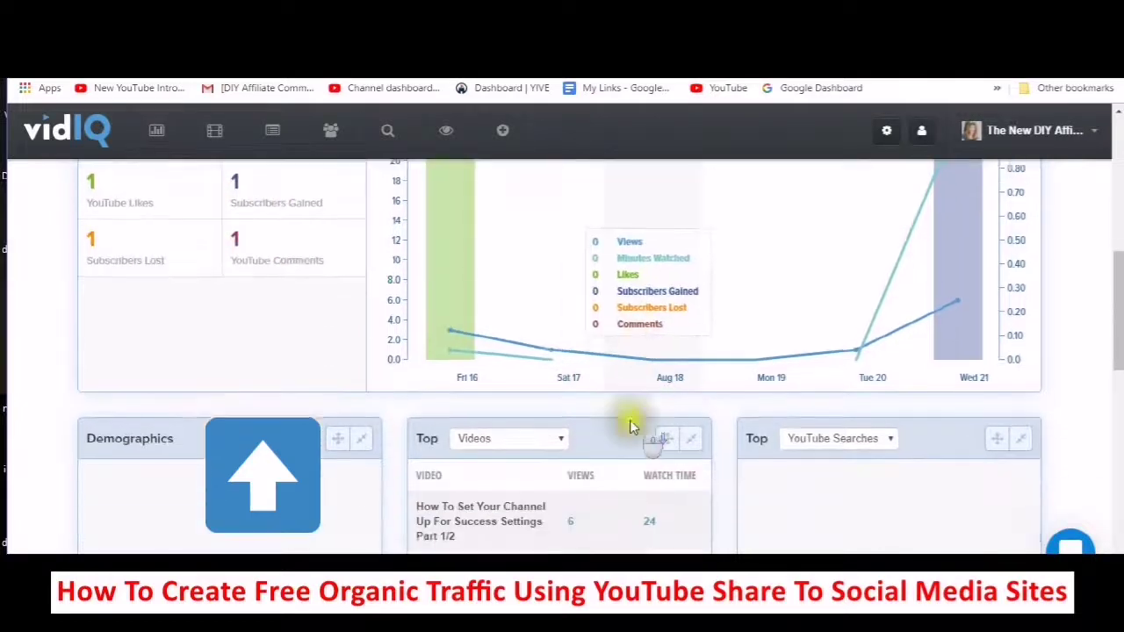
{"action": "scroll", "coordinate": [629, 420], "scroll_direction": "down", "scroll_amount": 5}
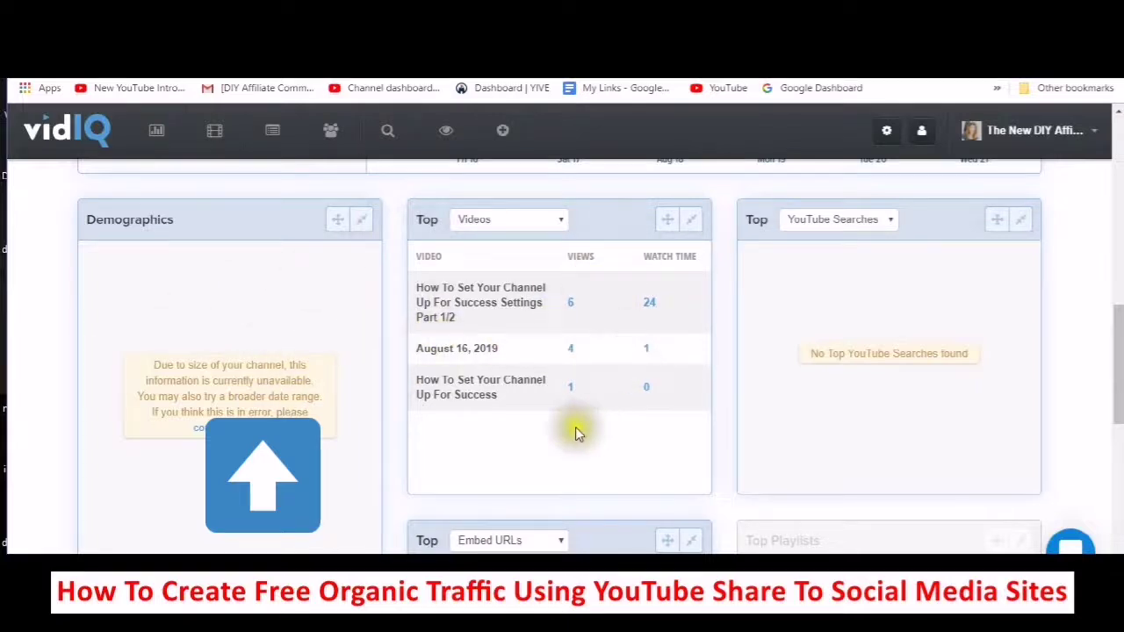
{"action": "scroll", "coordinate": [627, 431], "scroll_direction": "down", "scroll_amount": 2}
{"action": "scroll", "coordinate": [627, 431], "scroll_direction": "up", "scroll_amount": 1}
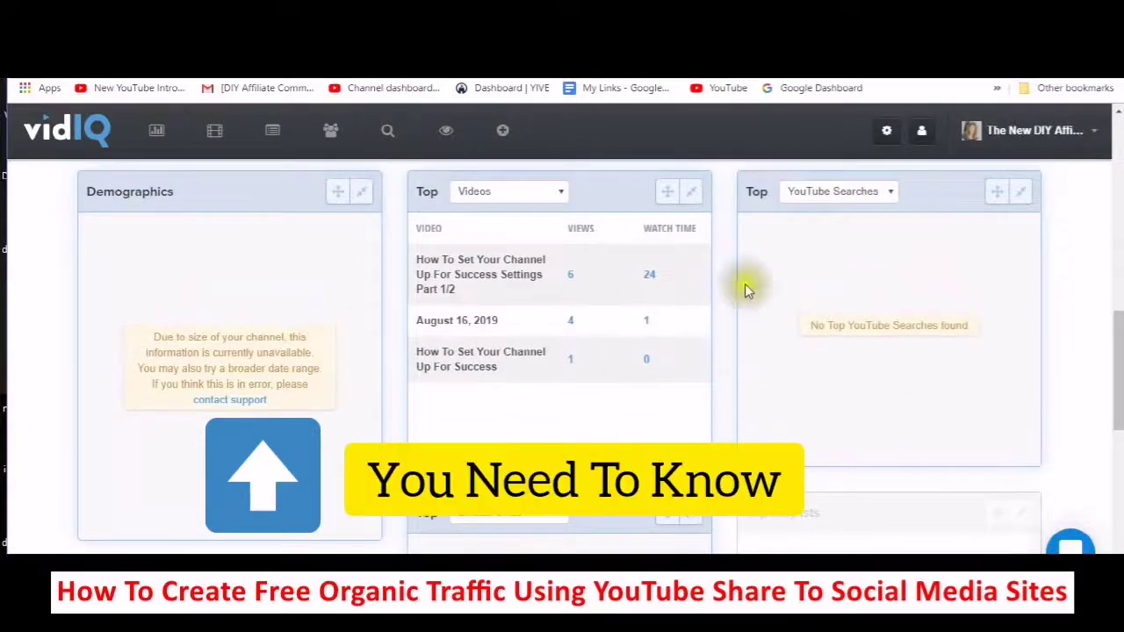
{"action": "scroll", "coordinate": [632, 416], "scroll_direction": "up", "scroll_amount": 2}
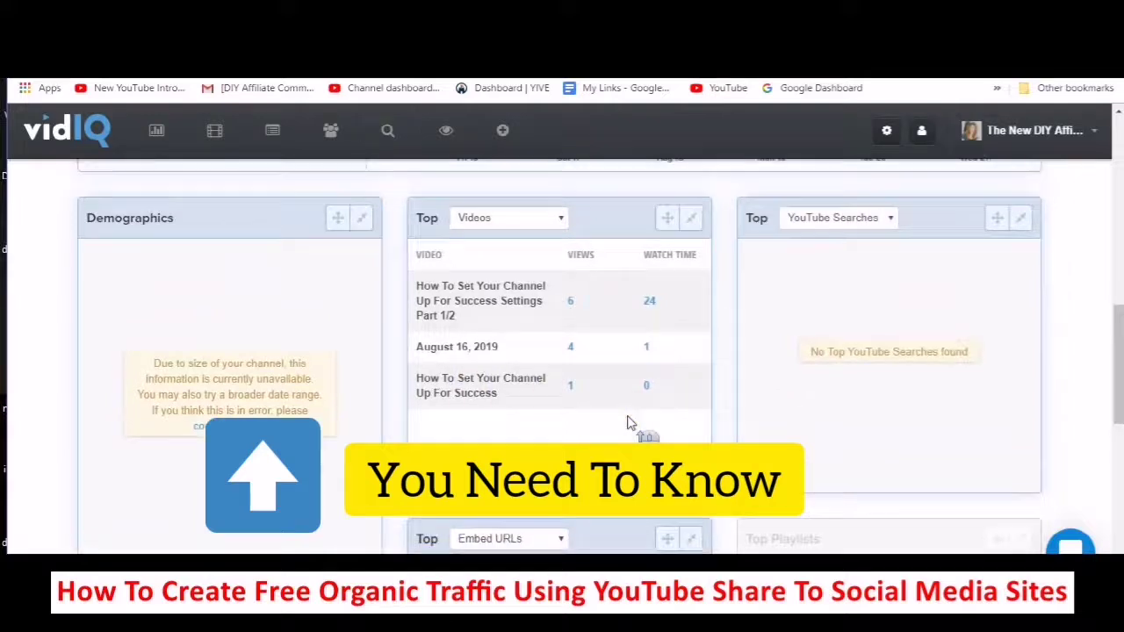
{"action": "scroll", "coordinate": [635, 408], "scroll_direction": "down", "scroll_amount": 1}
{"action": "scroll", "coordinate": [640, 415], "scroll_direction": "down", "scroll_amount": 1}
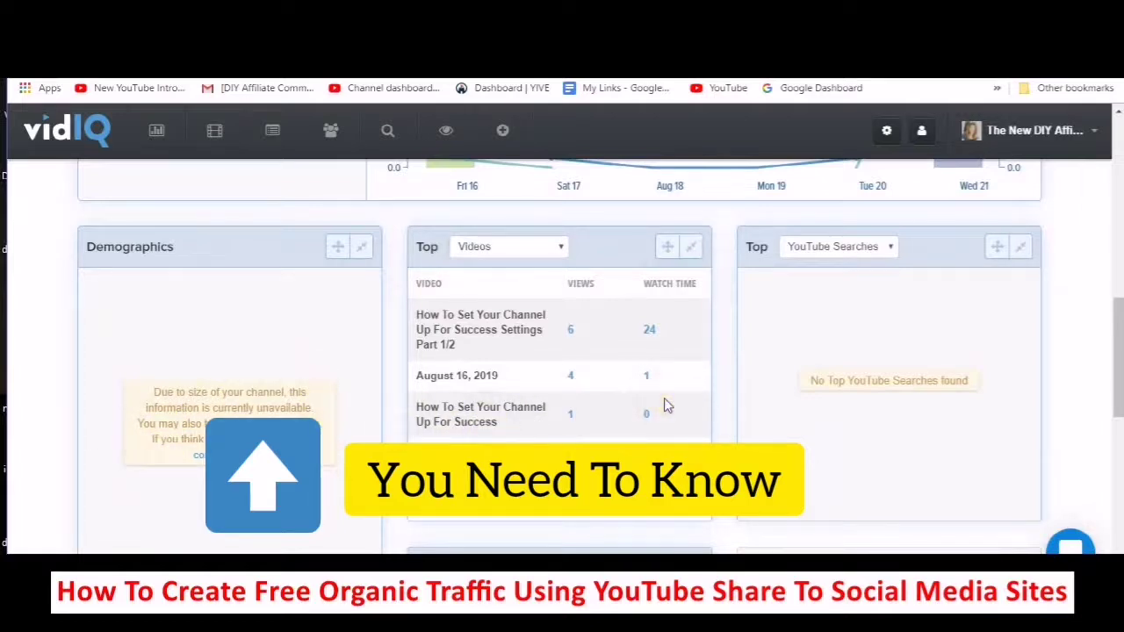
{"action": "scroll", "coordinate": [660, 404], "scroll_direction": "down", "scroll_amount": 2}
{"action": "scroll", "coordinate": [651, 415], "scroll_direction": "down", "scroll_amount": 6}
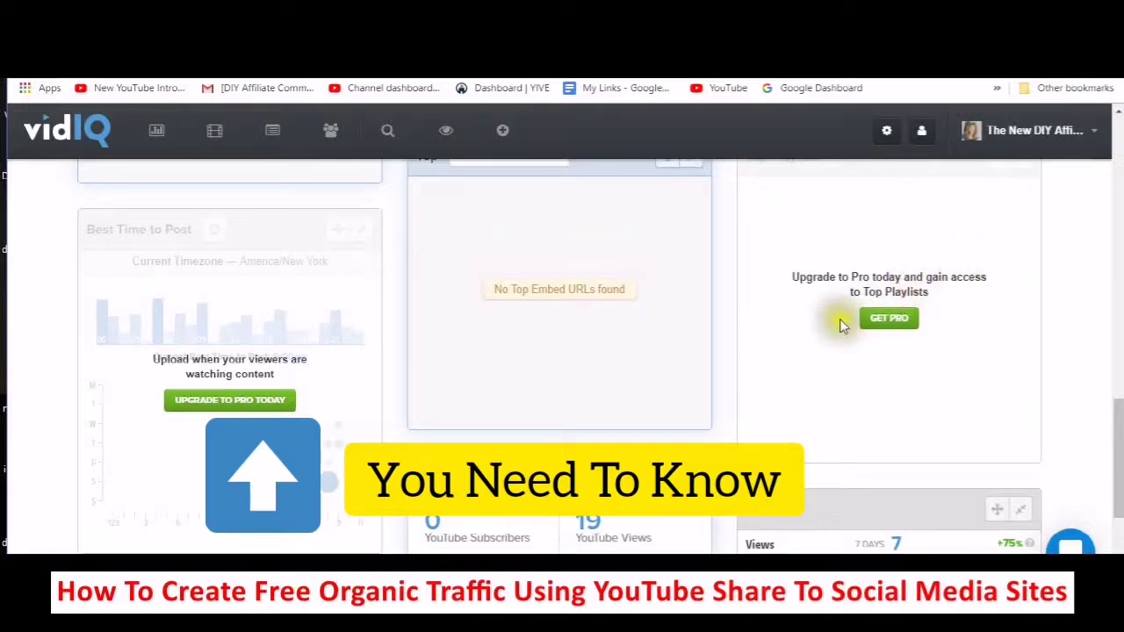
{"action": "scroll", "coordinate": [994, 327], "scroll_direction": "down", "scroll_amount": 1}
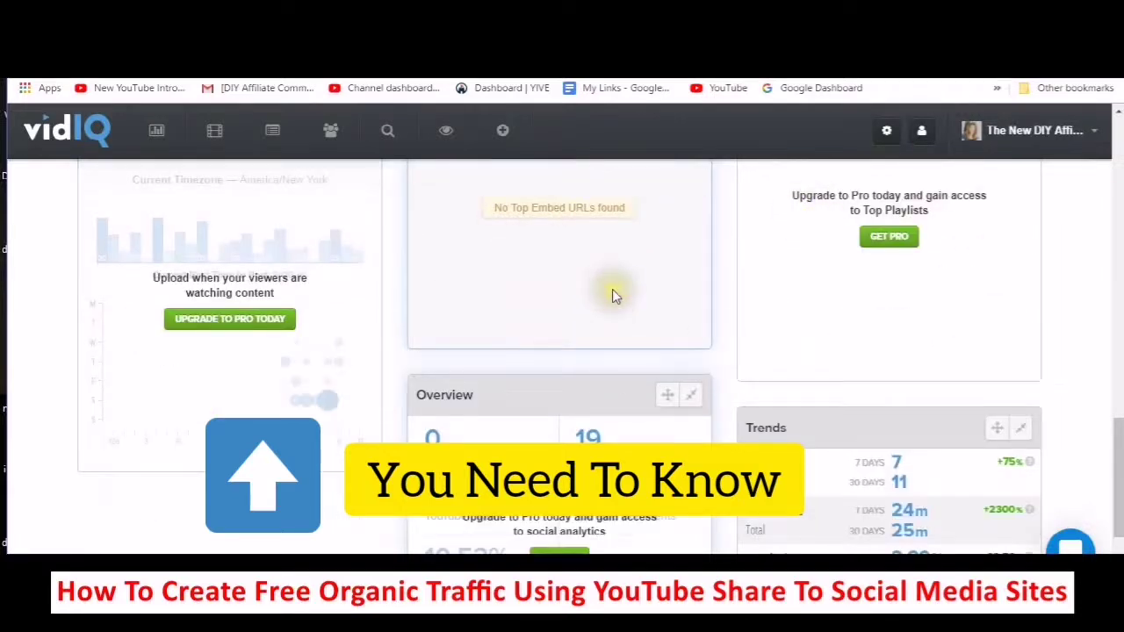
{"action": "scroll", "coordinate": [625, 312], "scroll_direction": "down", "scroll_amount": 1}
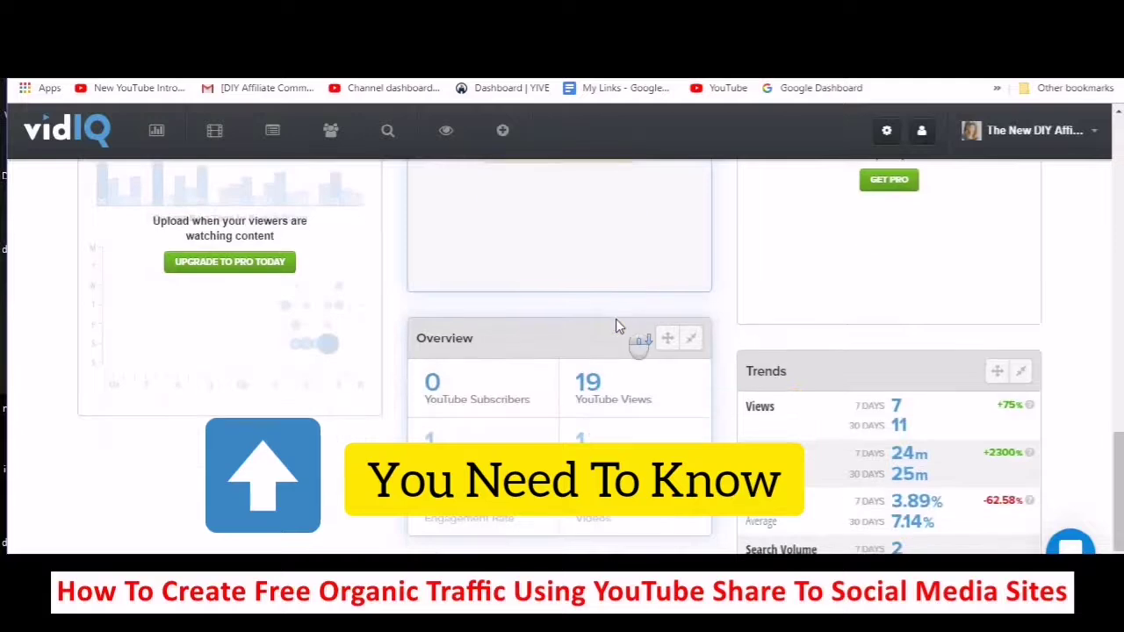
{"action": "scroll", "coordinate": [616, 319], "scroll_direction": "down", "scroll_amount": 1}
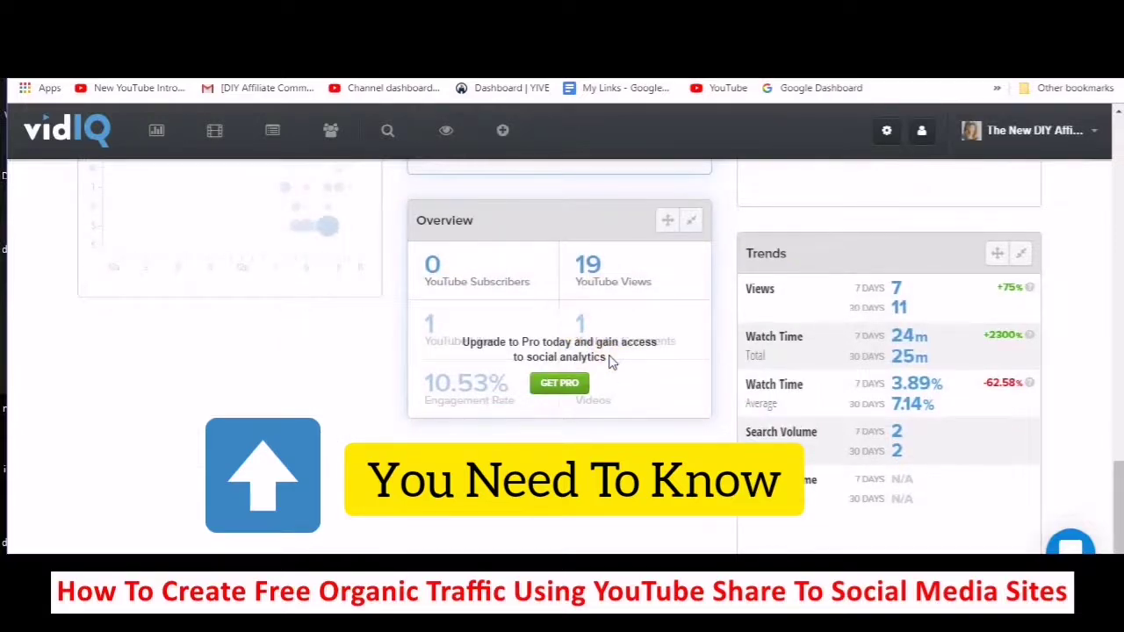
{"action": "scroll", "coordinate": [614, 361], "scroll_direction": "up", "scroll_amount": 4}
{"action": "scroll", "coordinate": [616, 360], "scroll_direction": "up", "scroll_amount": 5}
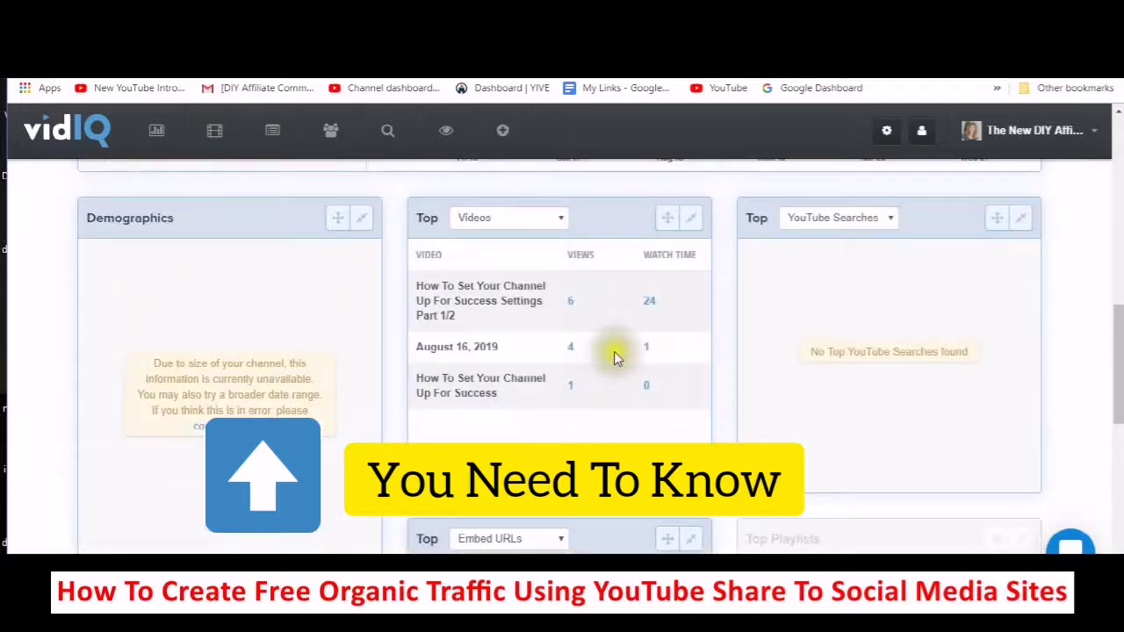
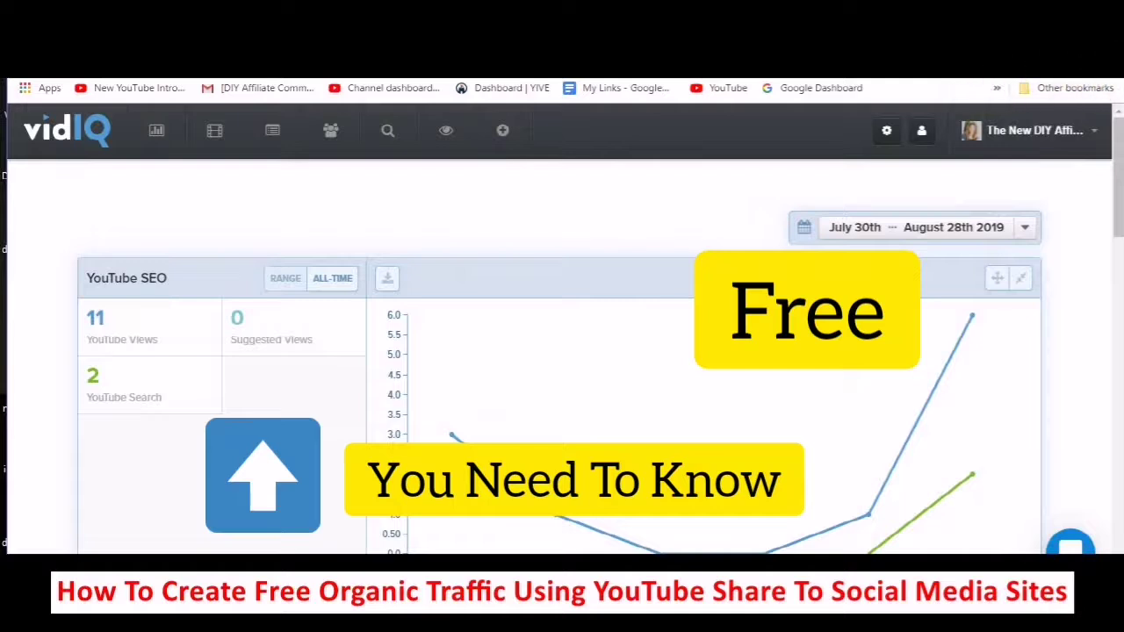
Open Chrome's Extensions page from the main menu via More tools
{"action": "left_click", "coordinate": [1112, 86]}
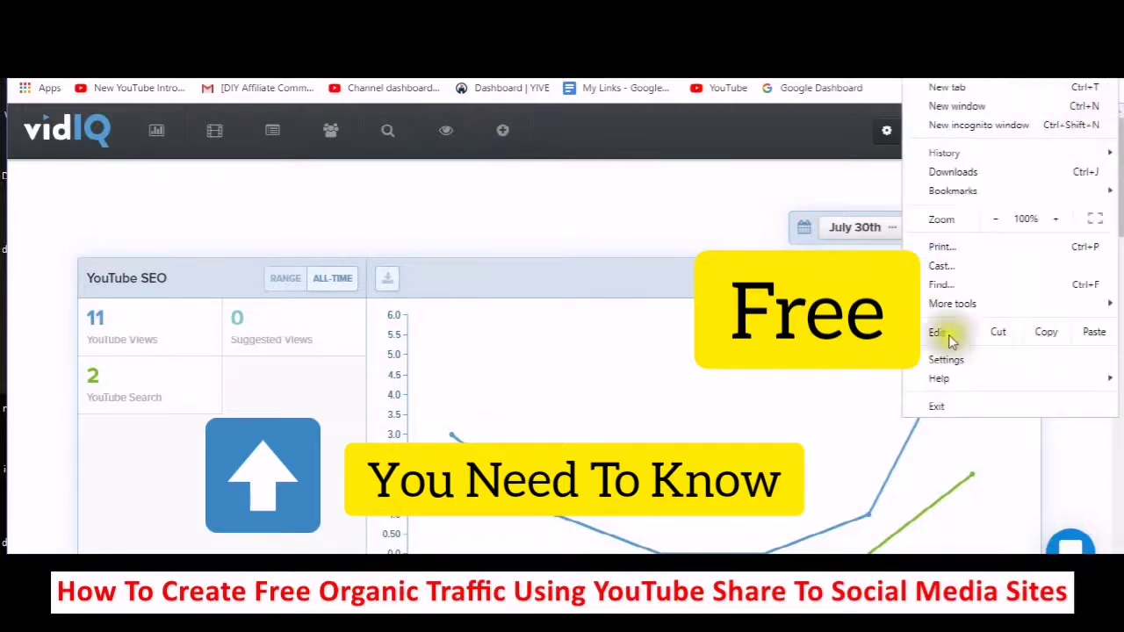
{"action": "mouse_move", "coordinate": [944, 307]}
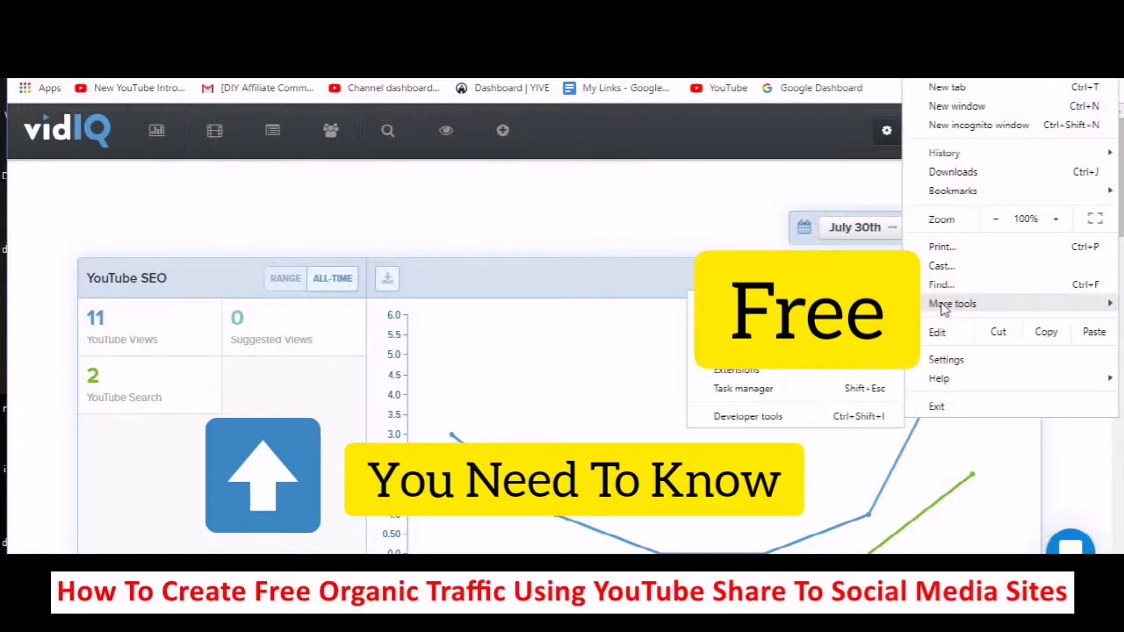
{"action": "left_click", "coordinate": [720, 376]}
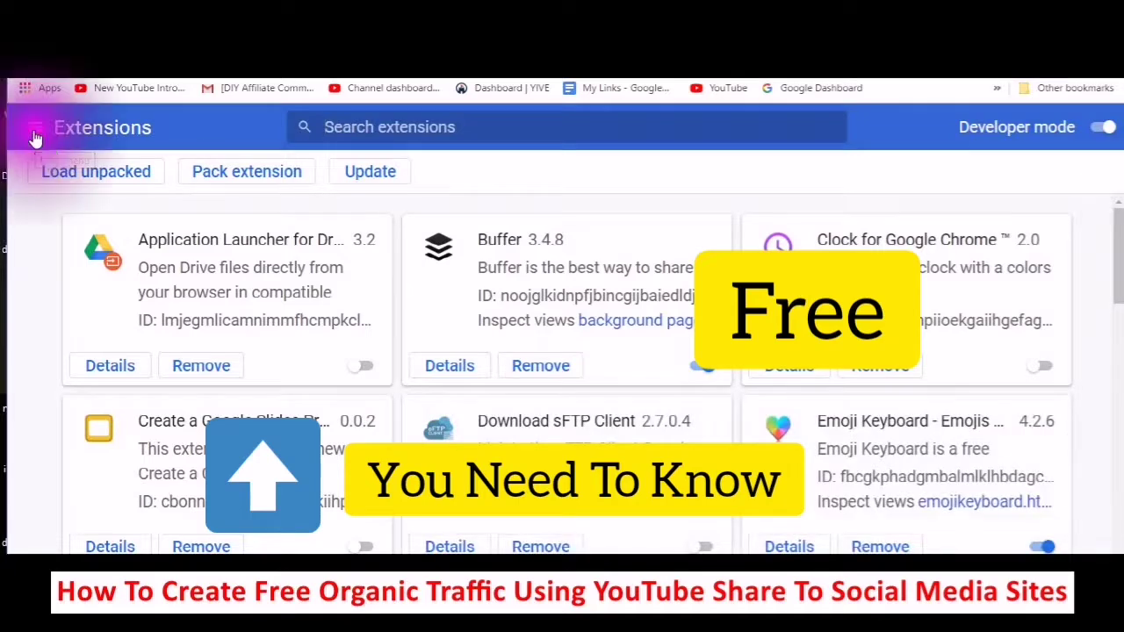
Go from the Extensions page's side drawer to the Chrome Web Store
{"action": "left_click", "coordinate": [35, 134]}
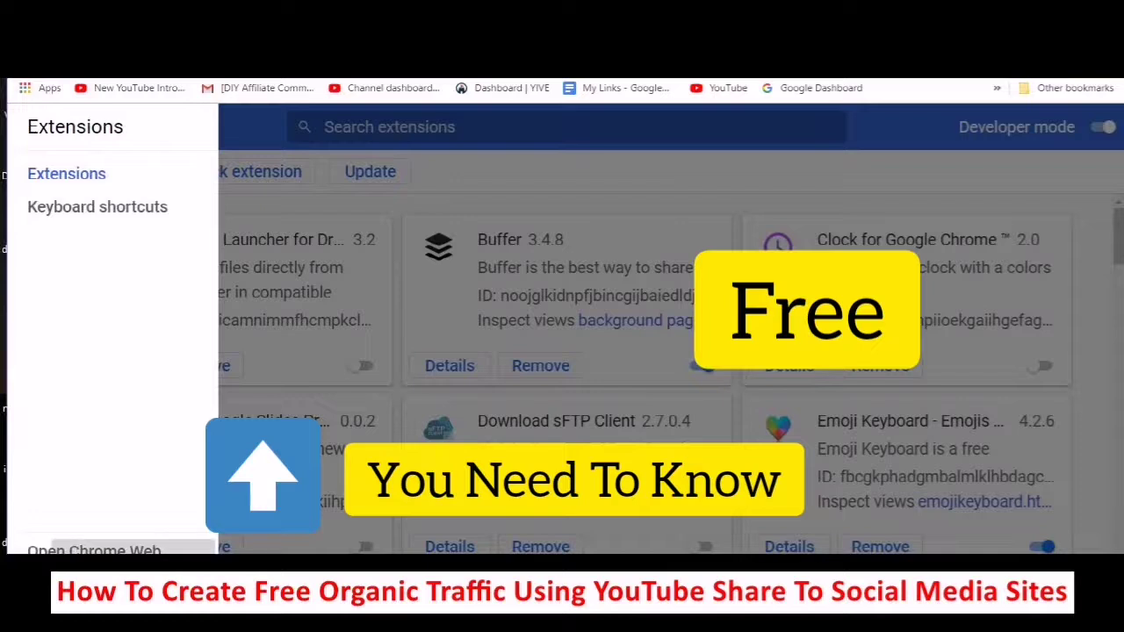
{"action": "left_click", "coordinate": [196, 545]}
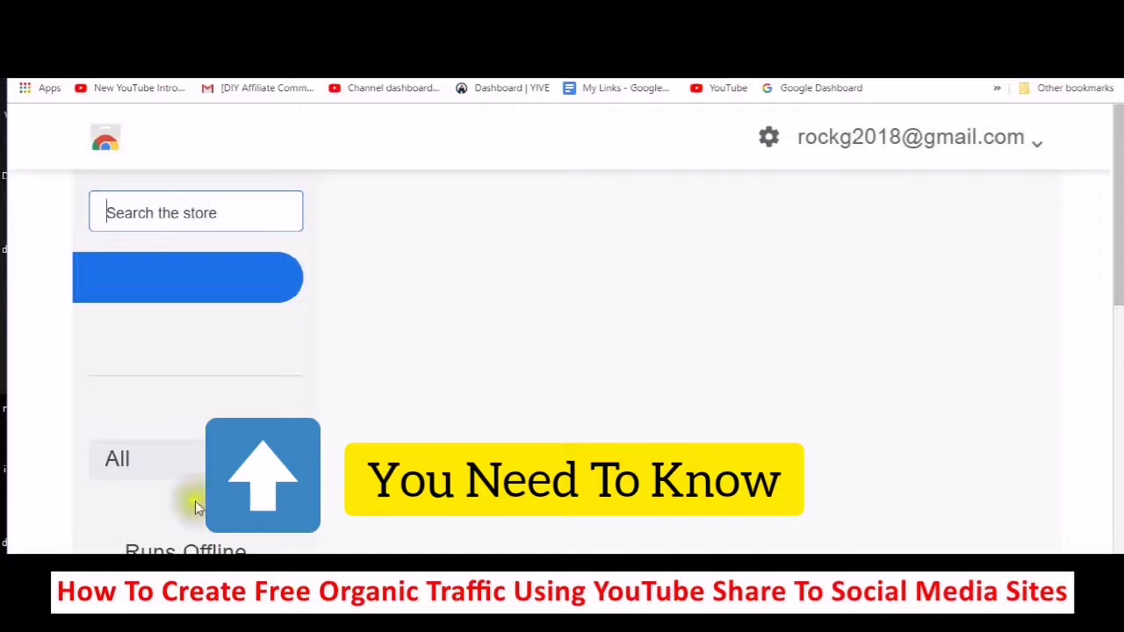
Search the Chrome Web Store for 'socialblade' after correcting a mistyped entry
{"action": "left_click", "coordinate": [99, 213]}
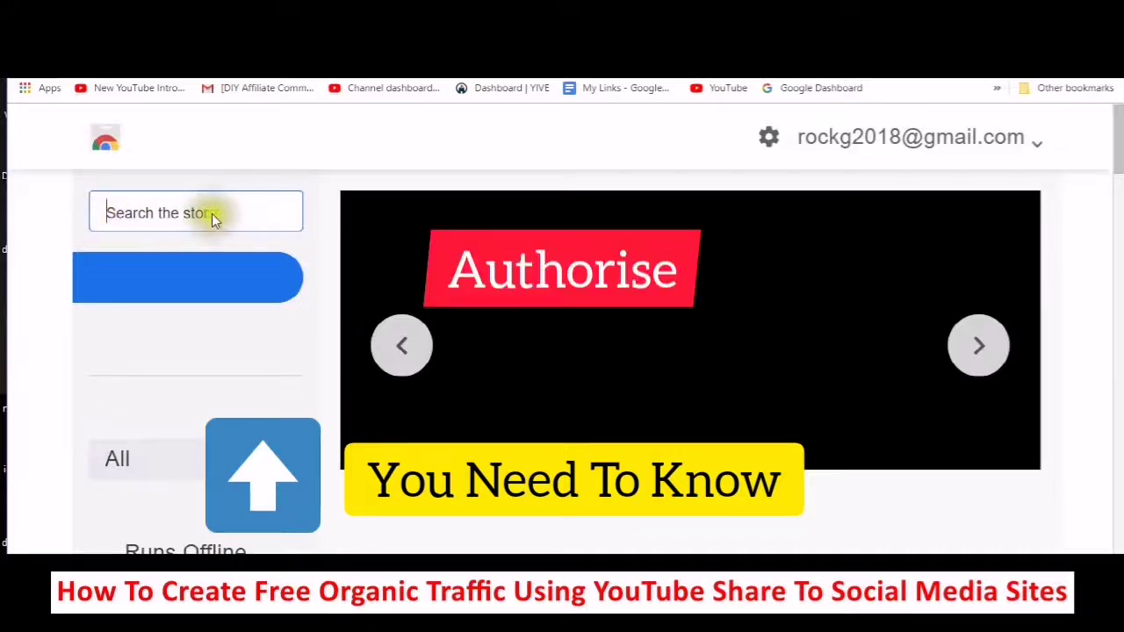
{"action": "type", "text": "sd"}
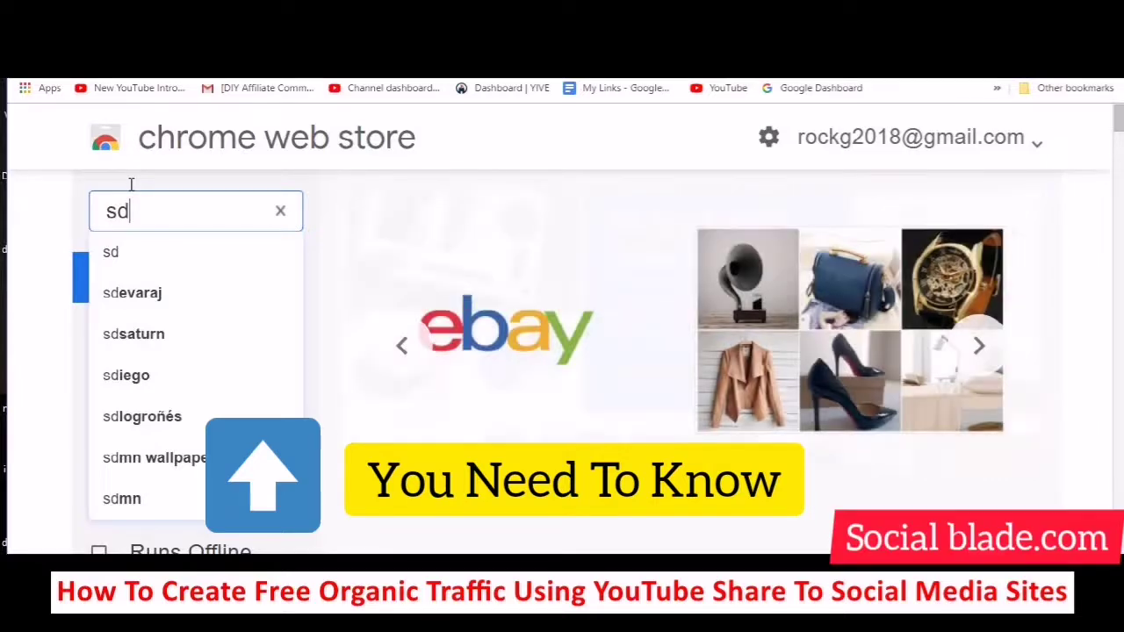
{"action": "key", "text": "BackSpace"}
{"action": "key", "text": "BackSpace"}
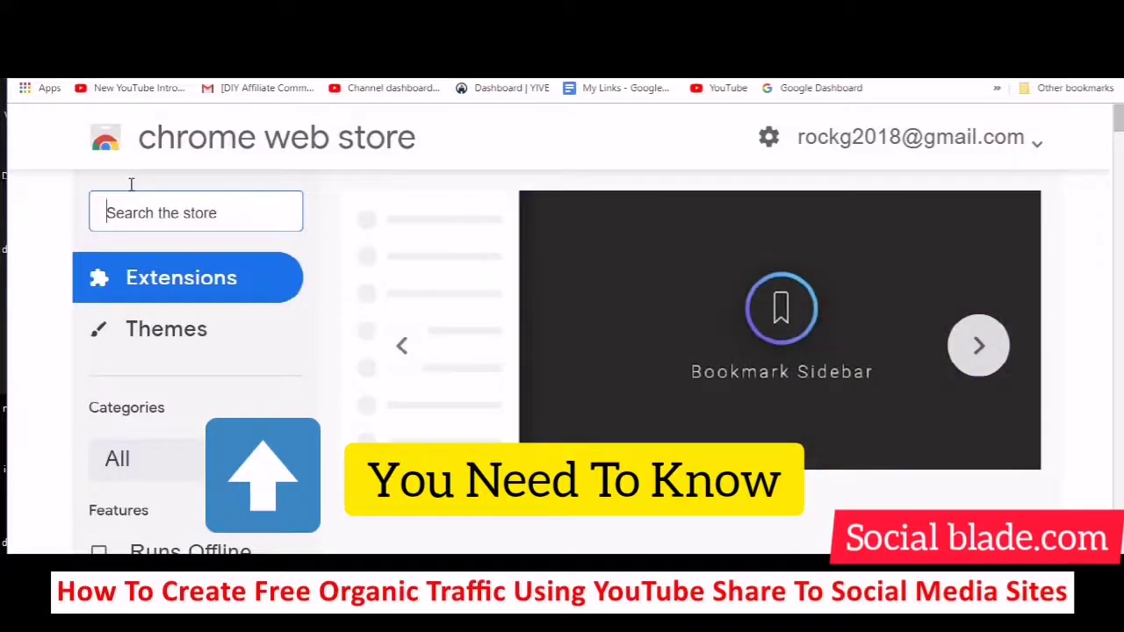
{"action": "type", "text": "socia"}
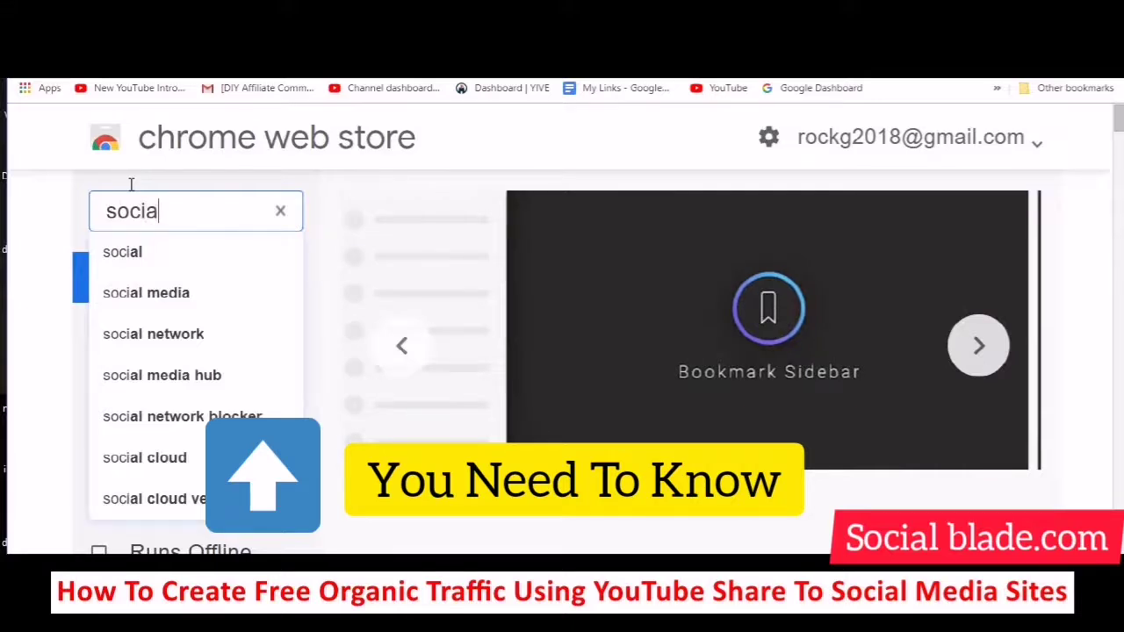
{"action": "type", "text": "lblade"}
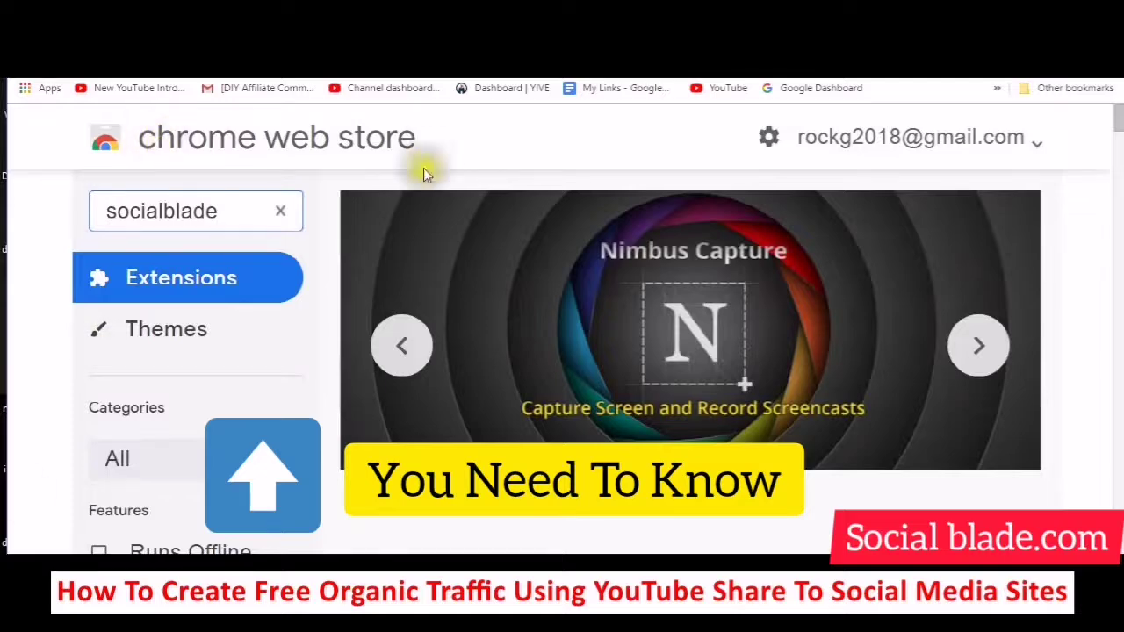
{"action": "key", "text": "Return"}
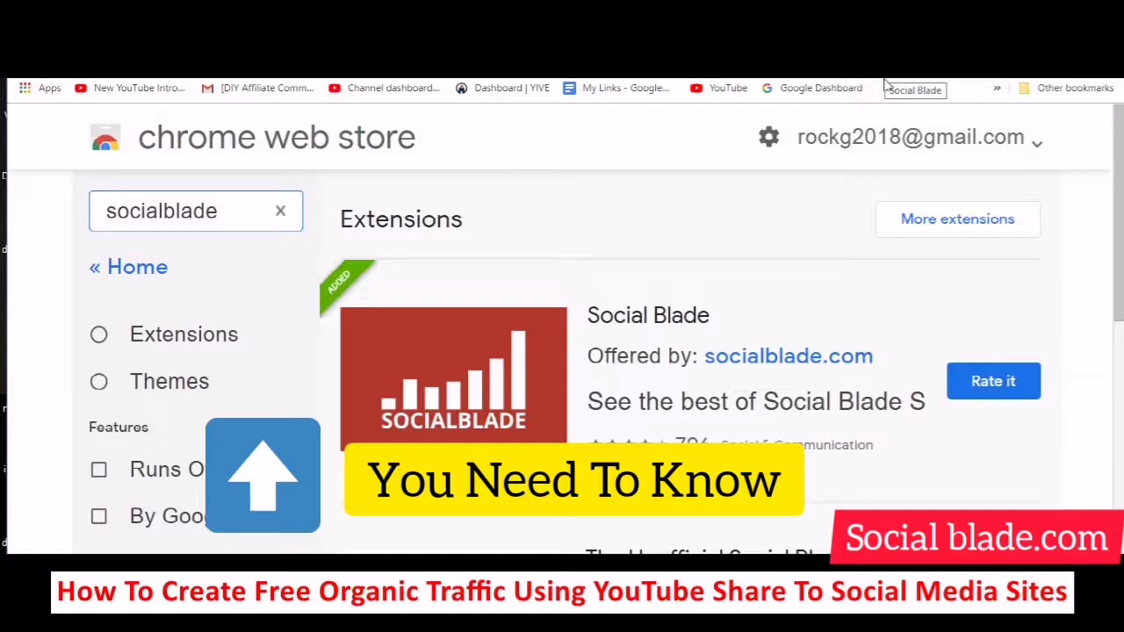
Open the Social Blade site from the toolbar, already signed in
{"action": "left_click", "coordinate": [887, 84]}
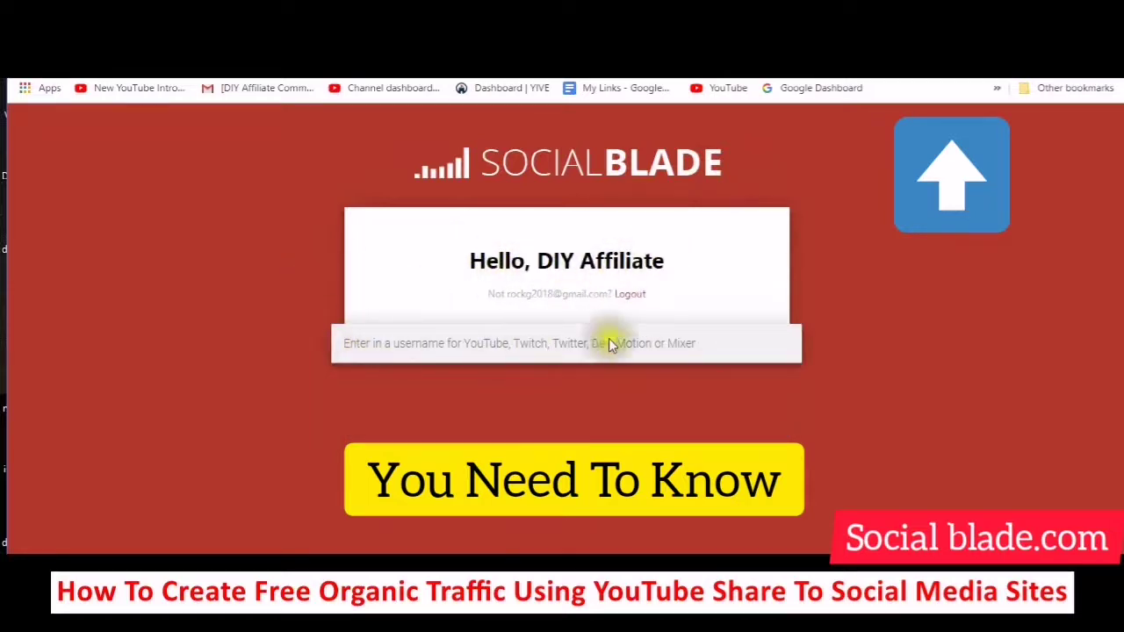
Look up 'The New DIY Affiliate Channel' in Social Blade's username search
{"action": "left_click", "coordinate": [345, 343]}
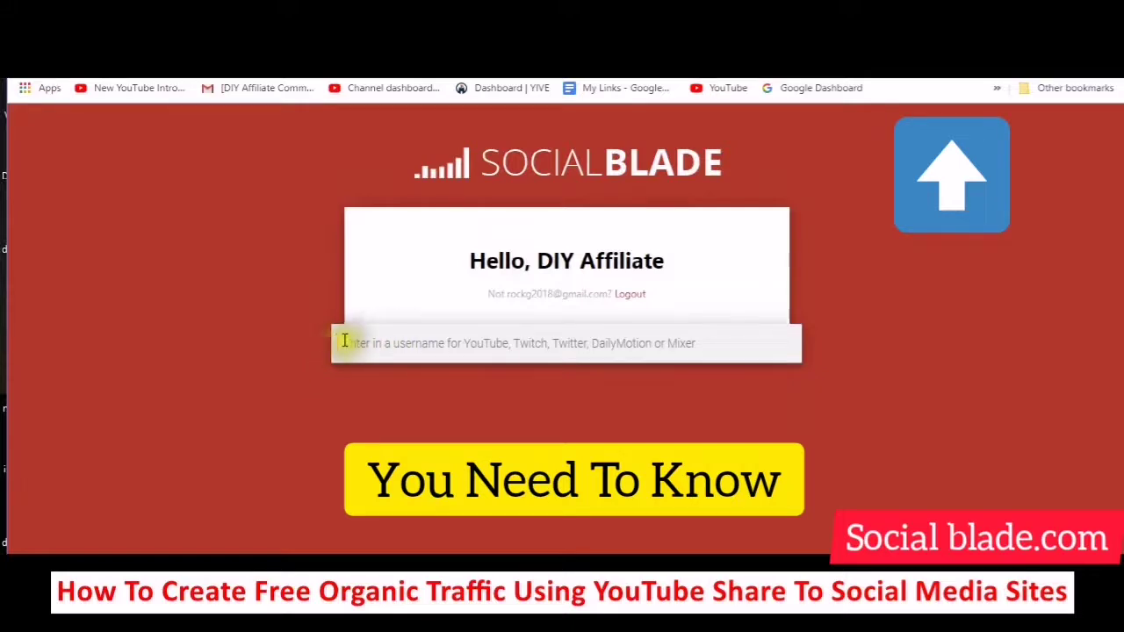
{"action": "left_click", "coordinate": [345, 344]}
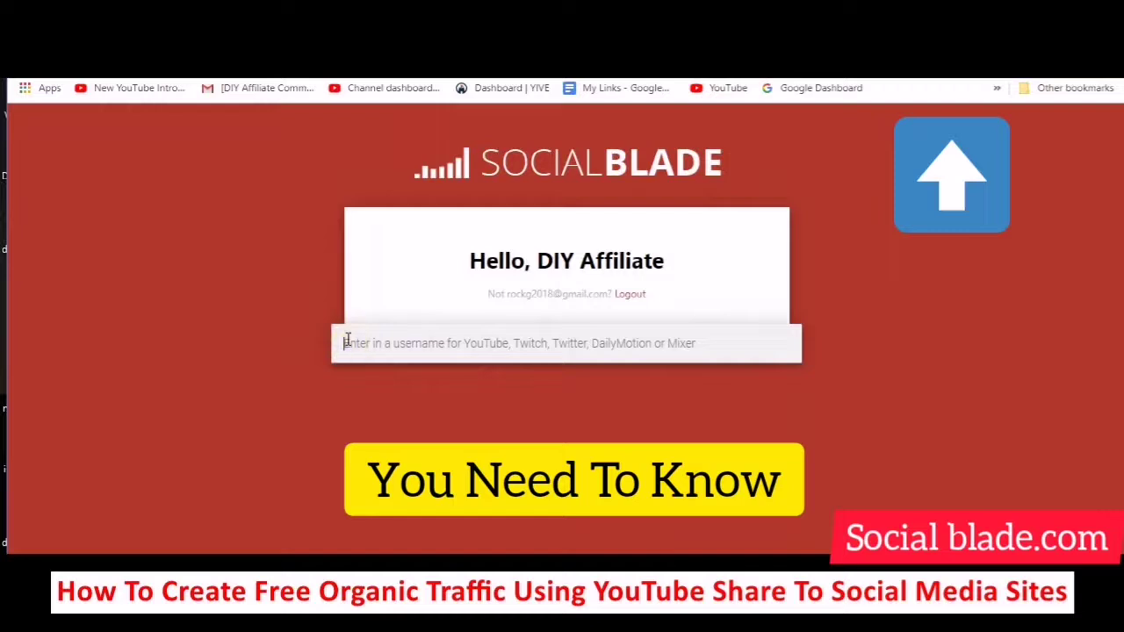
{"action": "type", "text": "the"}
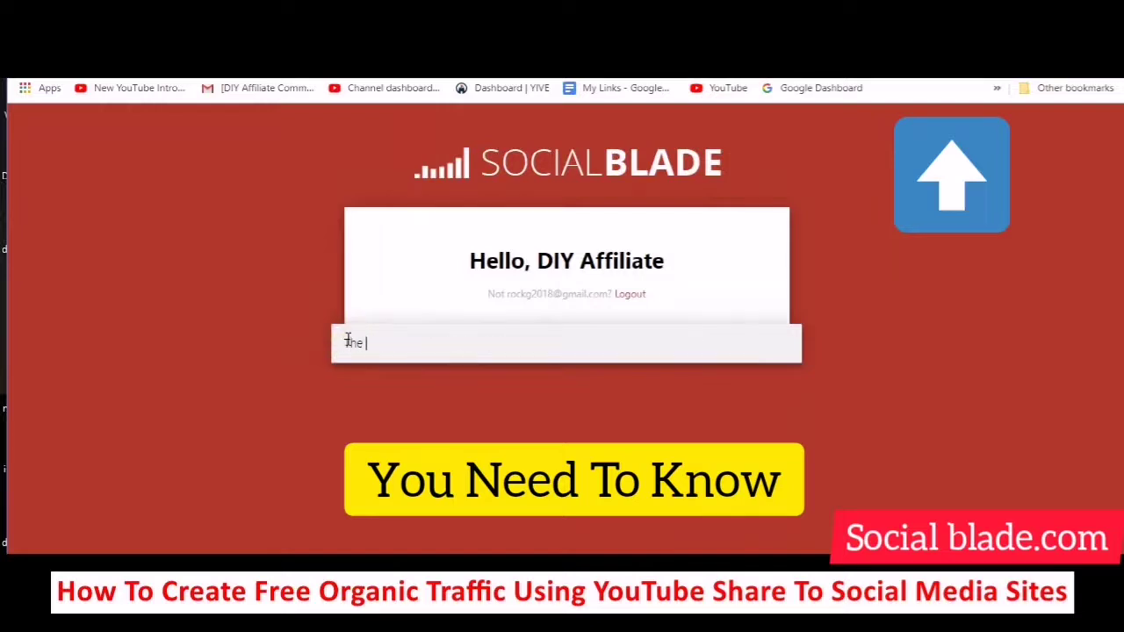
{"action": "type", "text": " New DIY Affiliate Channel"}
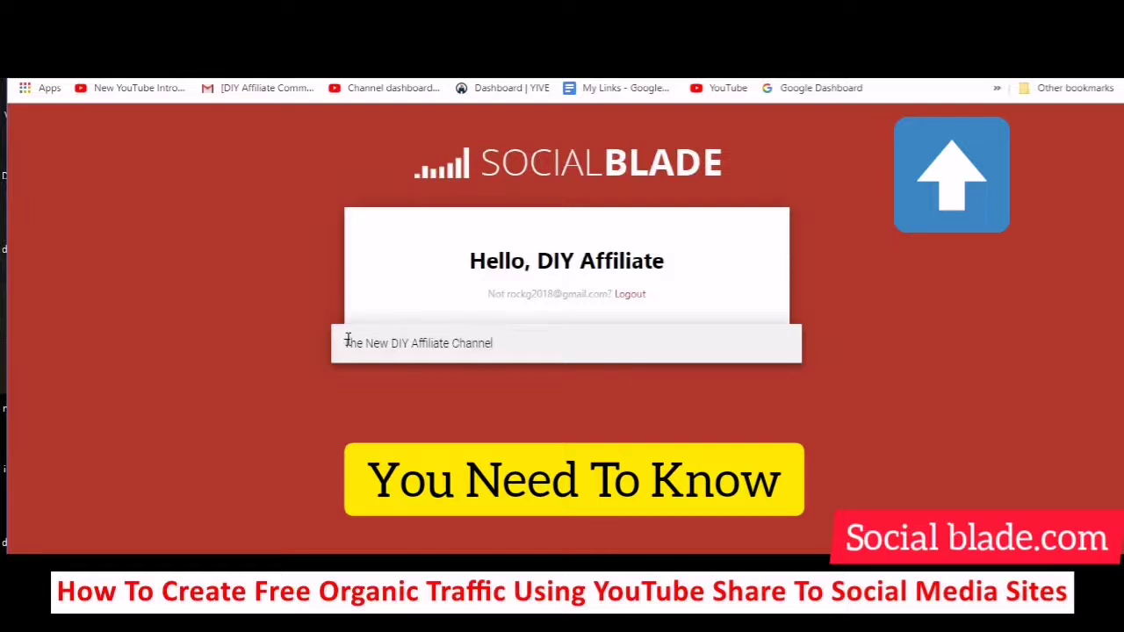
{"action": "key", "text": "Return"}
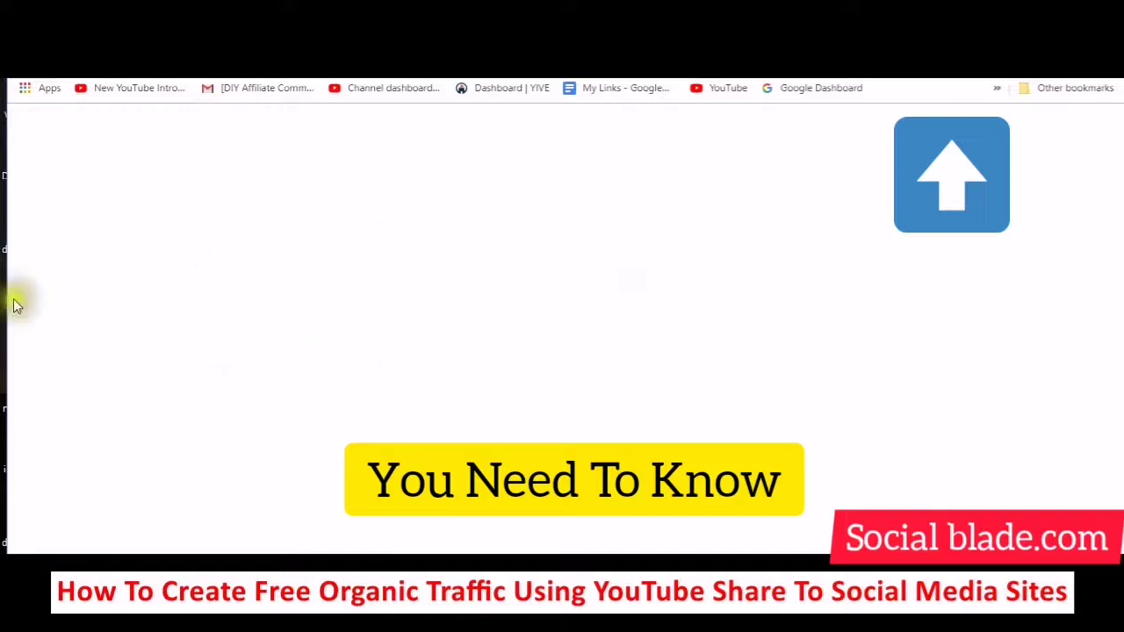
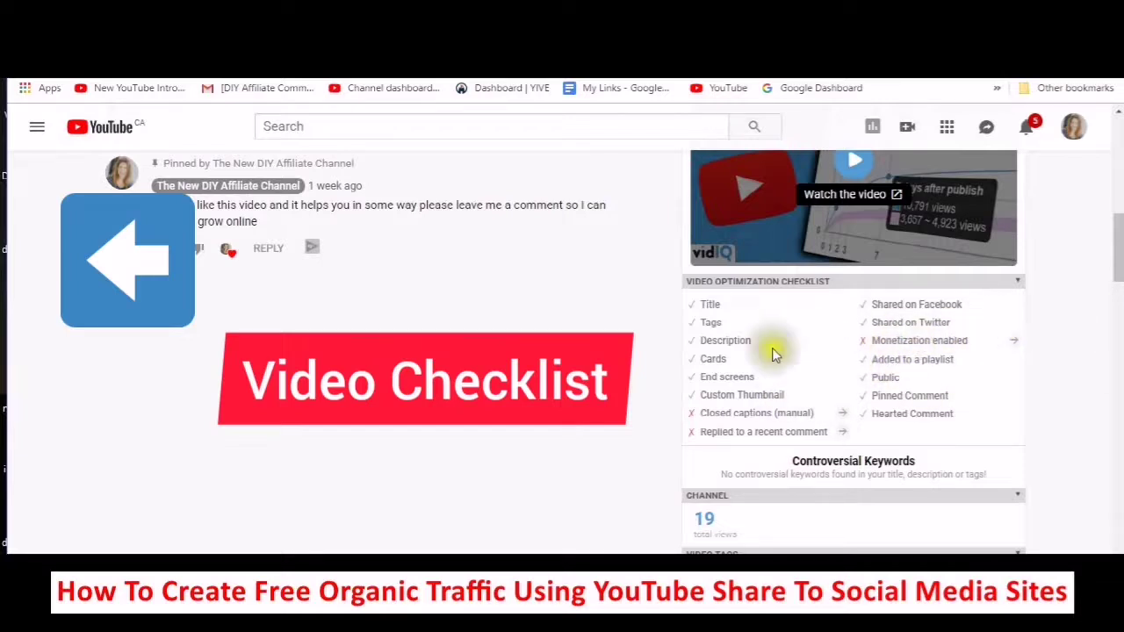
{"action": "scroll", "coordinate": [681, 426], "scroll_direction": "down", "scroll_amount": 3}
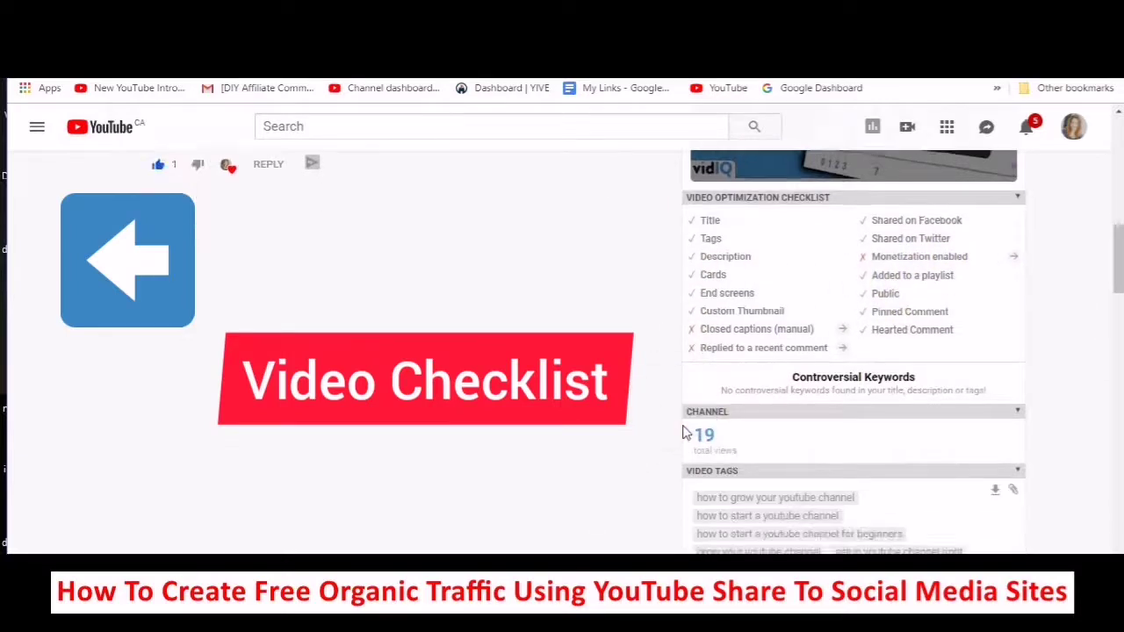
{"action": "scroll", "coordinate": [683, 431], "scroll_direction": "down", "scroll_amount": 1}
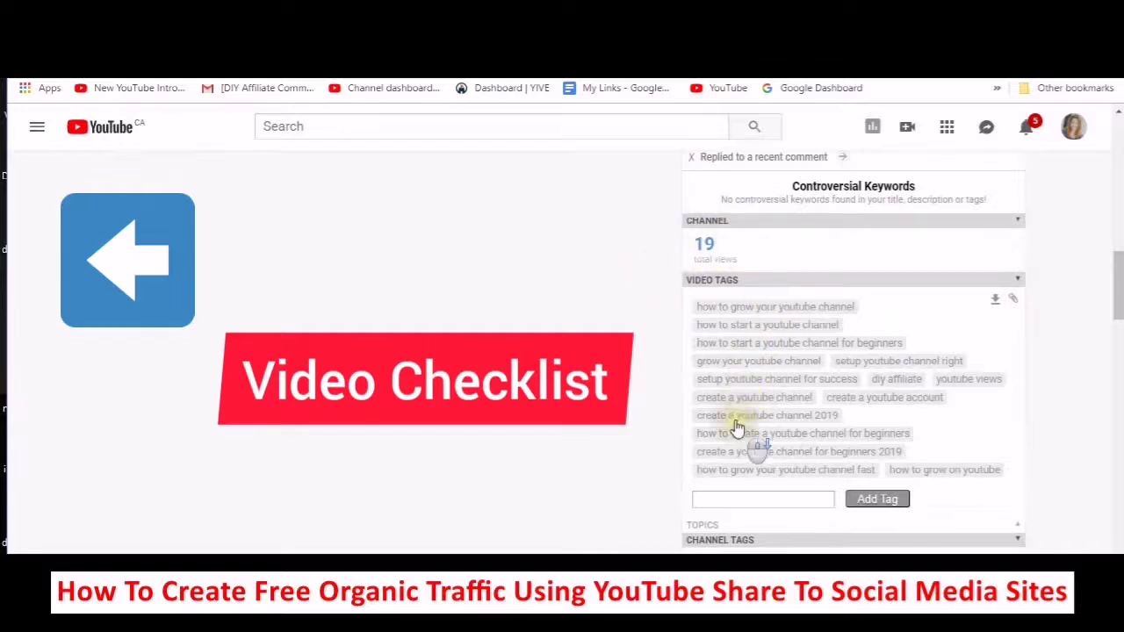
{"action": "scroll", "coordinate": [740, 417], "scroll_direction": "down", "scroll_amount": 1}
{"action": "scroll", "coordinate": [738, 427], "scroll_direction": "down", "scroll_amount": 1}
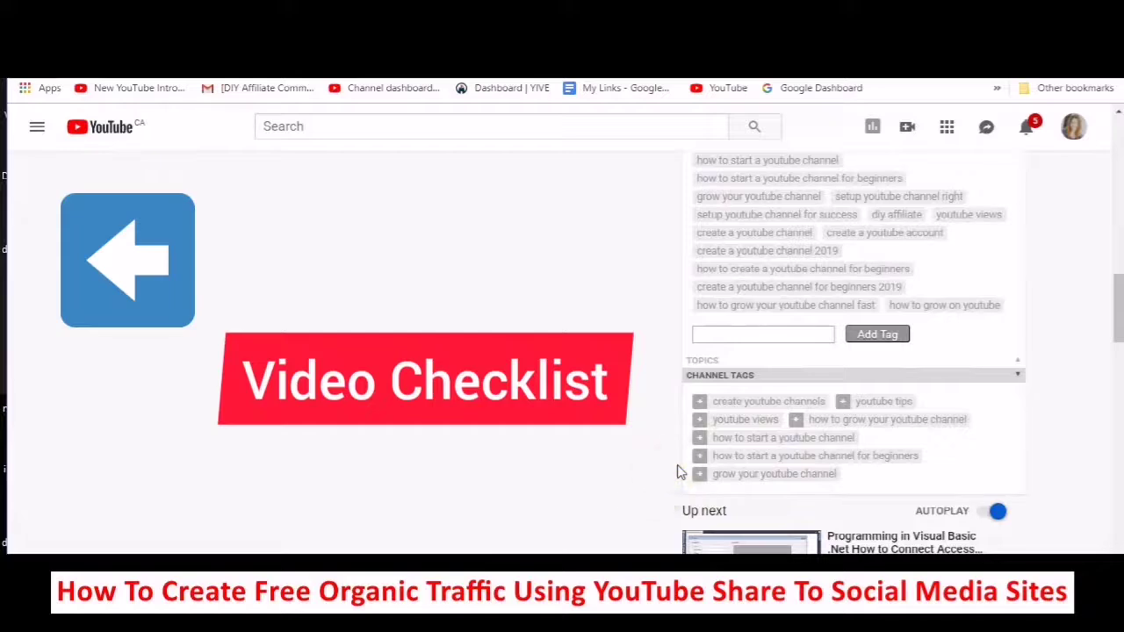
{"action": "scroll", "coordinate": [678, 473], "scroll_direction": "down", "scroll_amount": 2}
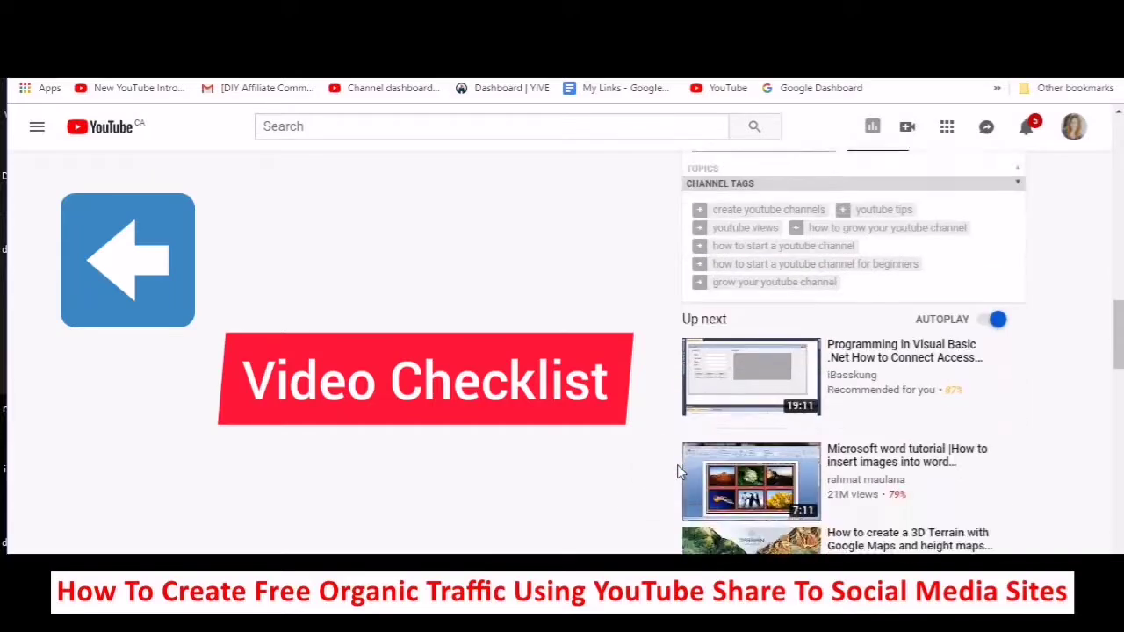
{"action": "scroll", "coordinate": [668, 448], "scroll_direction": "down", "scroll_amount": 1}
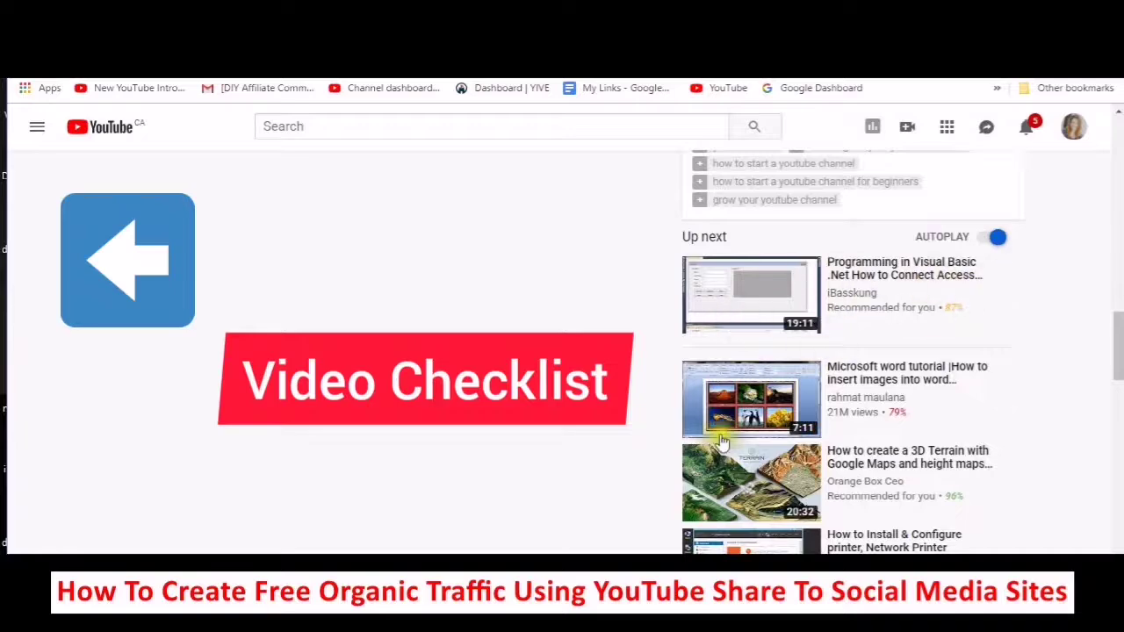
{"action": "scroll", "coordinate": [776, 499], "scroll_direction": "down", "scroll_amount": 1}
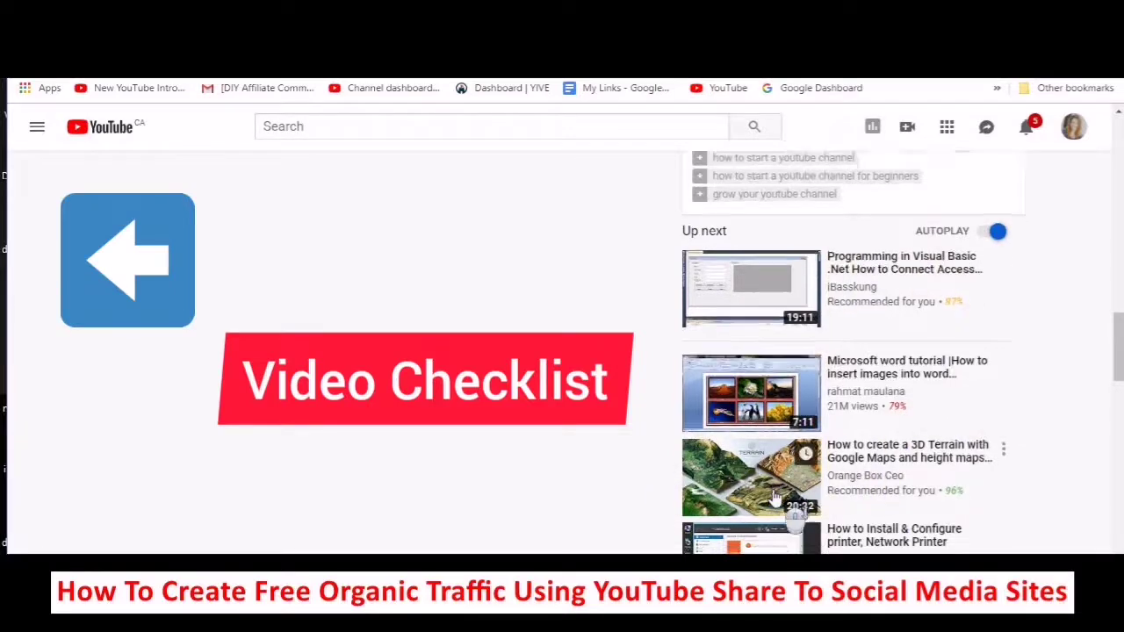
{"action": "scroll", "coordinate": [776, 499], "scroll_direction": "down", "scroll_amount": 4}
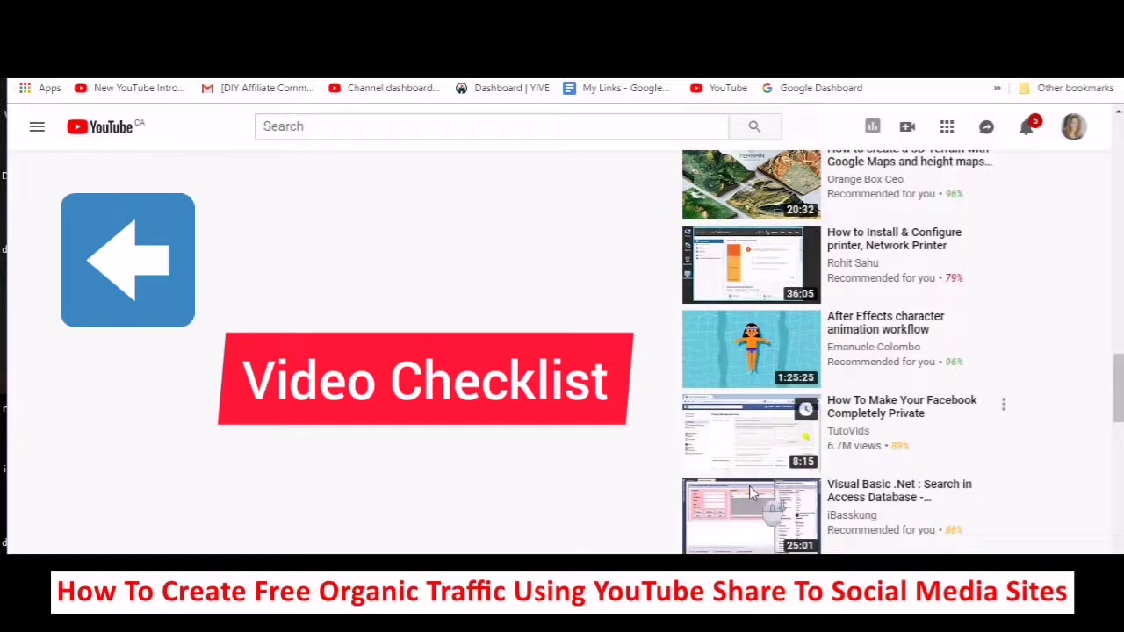
{"action": "scroll", "coordinate": [751, 493], "scroll_direction": "down", "scroll_amount": 3}
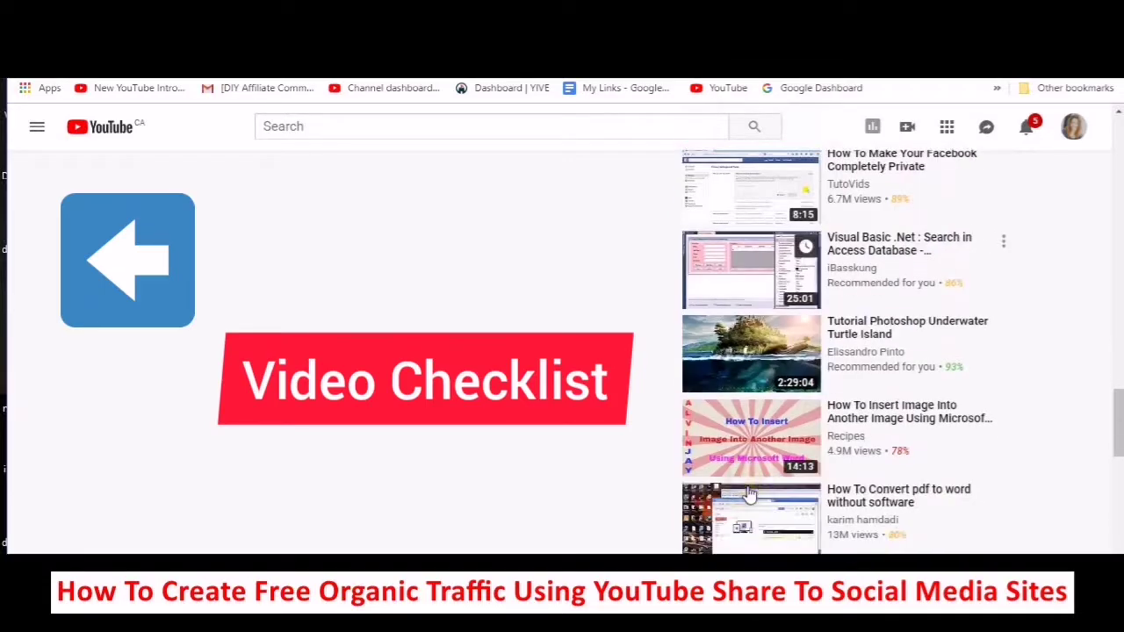
{"action": "scroll", "coordinate": [750, 495], "scroll_direction": "down", "scroll_amount": 2}
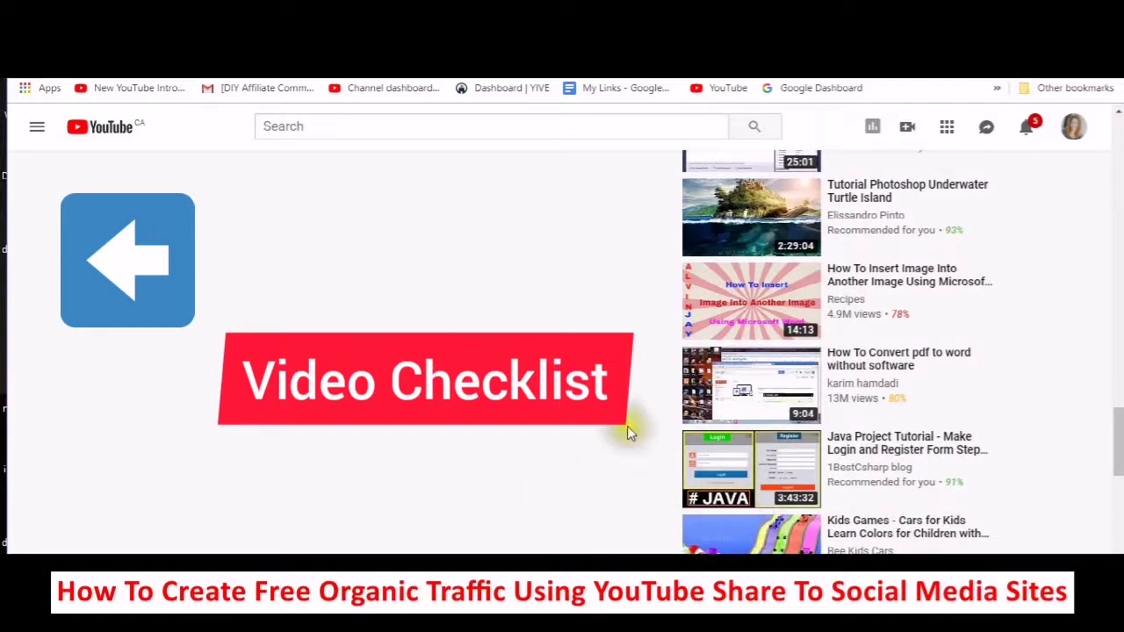
{"action": "scroll", "coordinate": [670, 435], "scroll_direction": "up", "scroll_amount": 1}
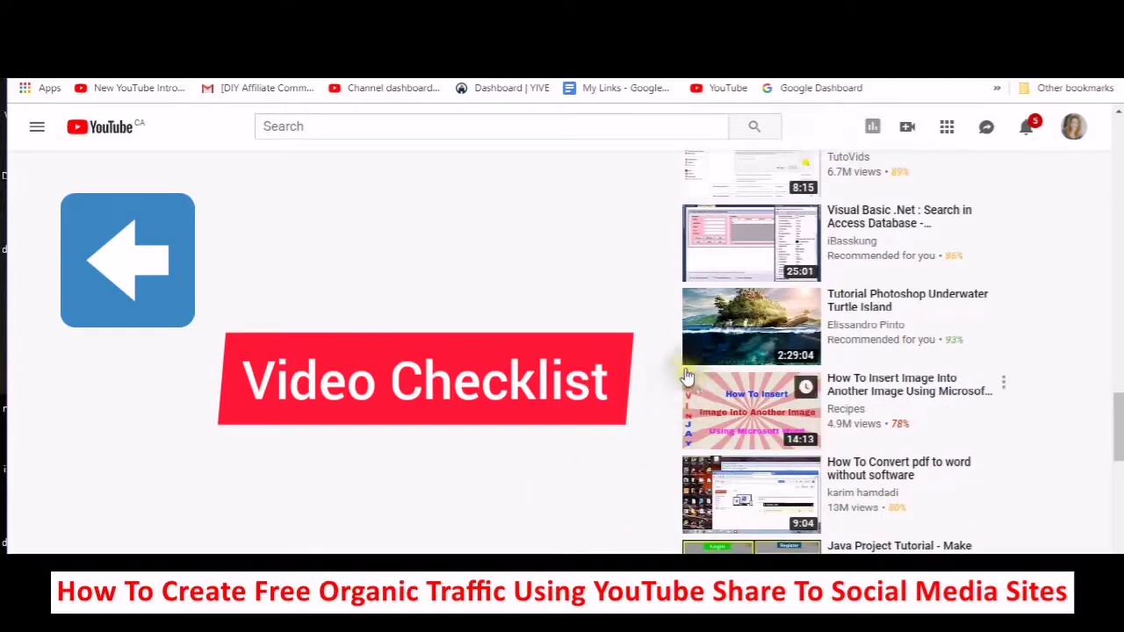
{"action": "scroll", "coordinate": [676, 343], "scroll_direction": "up", "scroll_amount": 2}
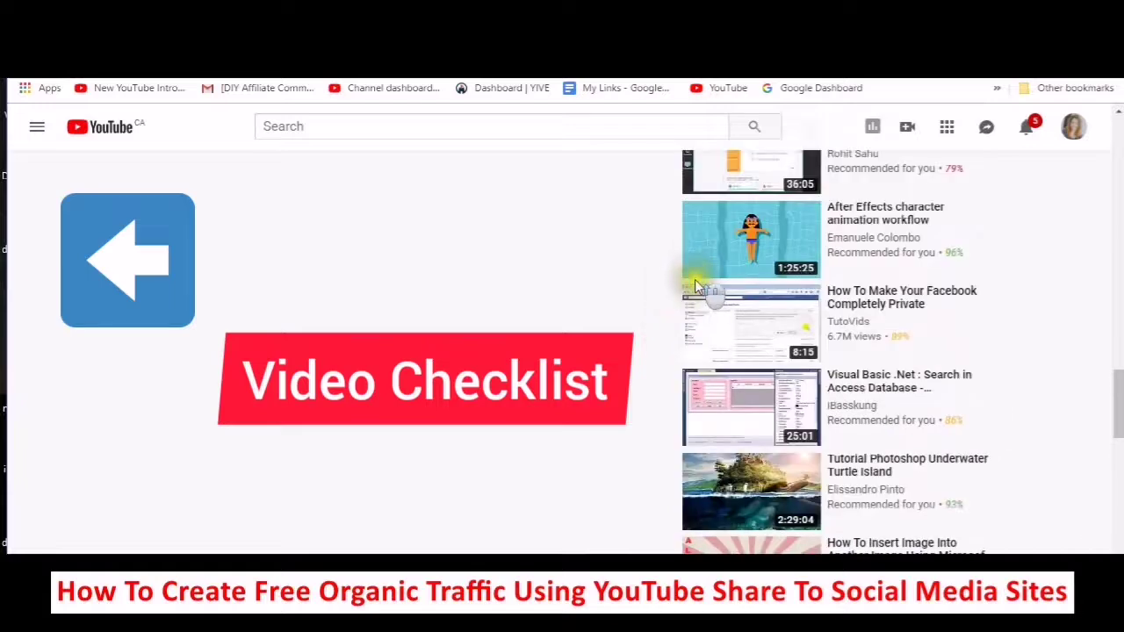
{"action": "scroll", "coordinate": [695, 279], "scroll_direction": "up", "scroll_amount": 5}
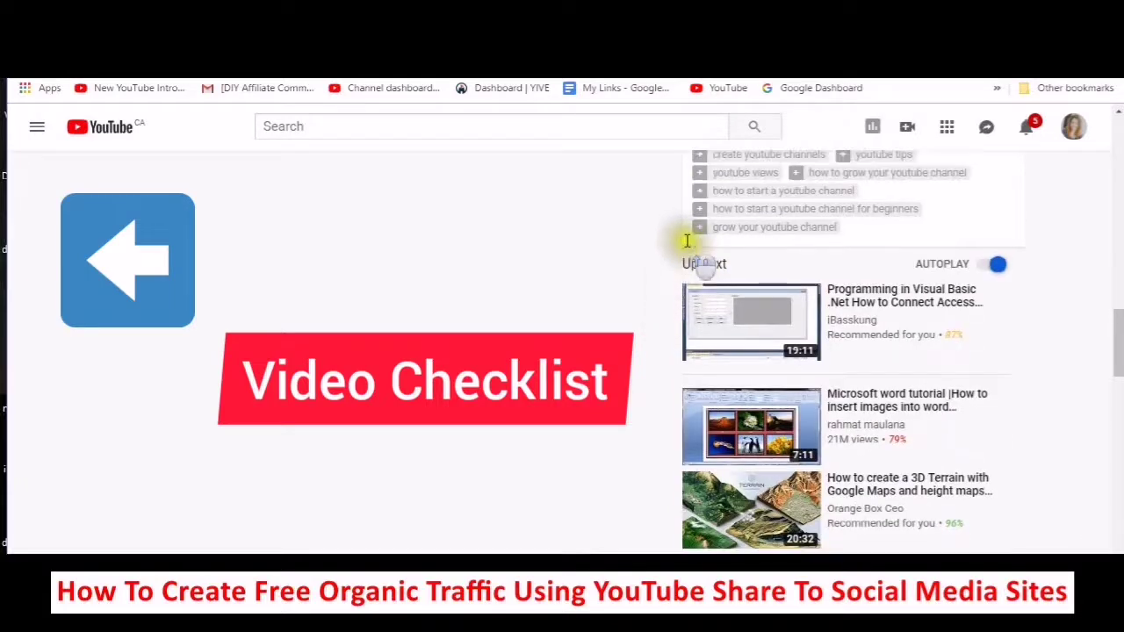
{"action": "scroll", "coordinate": [790, 281], "scroll_direction": "up", "scroll_amount": 1}
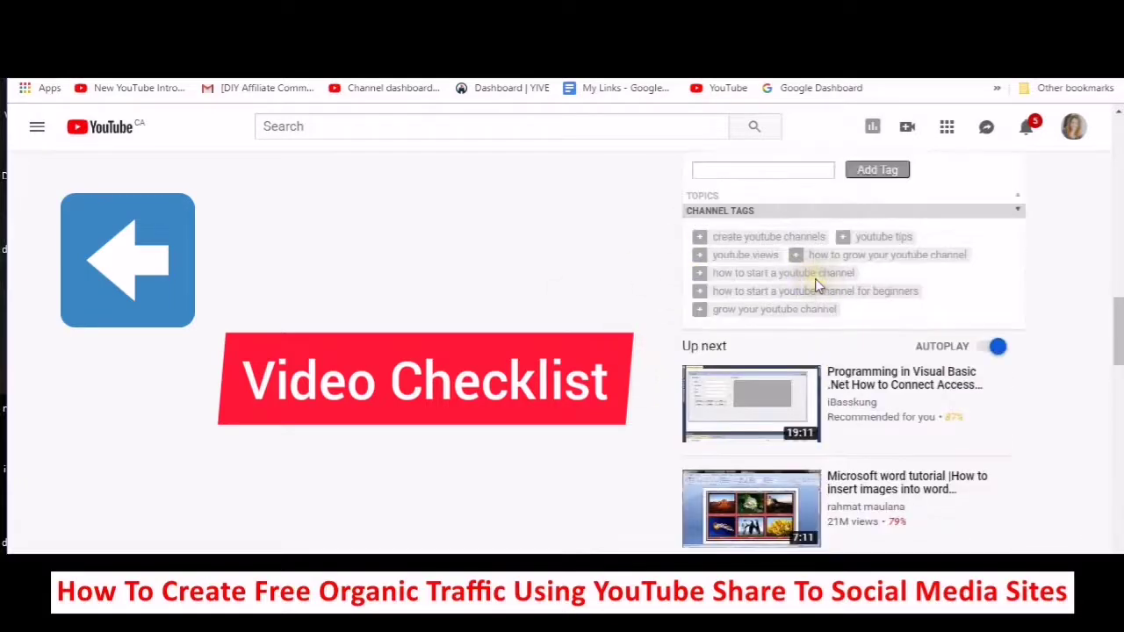
{"action": "scroll", "coordinate": [790, 504], "scroll_direction": "up", "scroll_amount": 1}
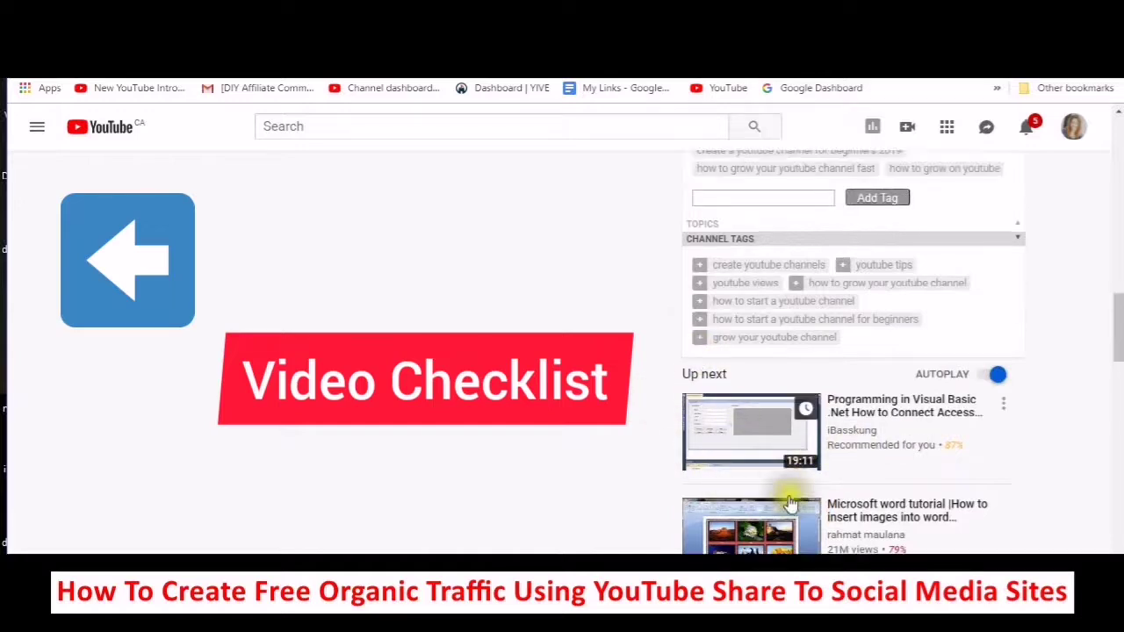
{"action": "scroll", "coordinate": [993, 395], "scroll_direction": "up", "scroll_amount": 1}
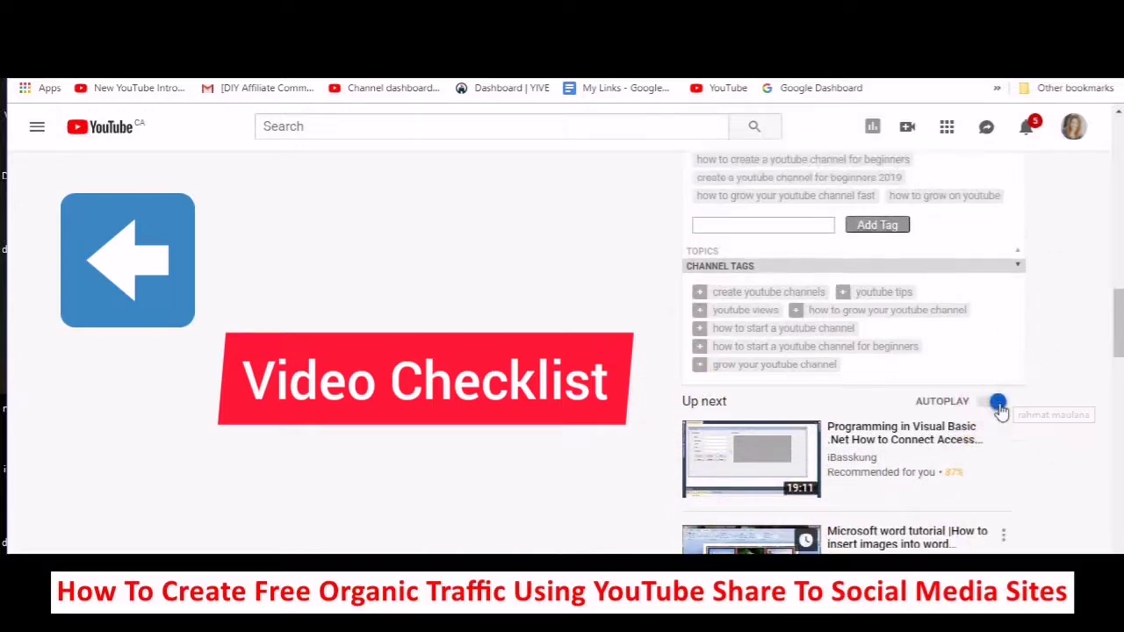
{"action": "scroll", "coordinate": [997, 404], "scroll_direction": "up", "scroll_amount": 3}
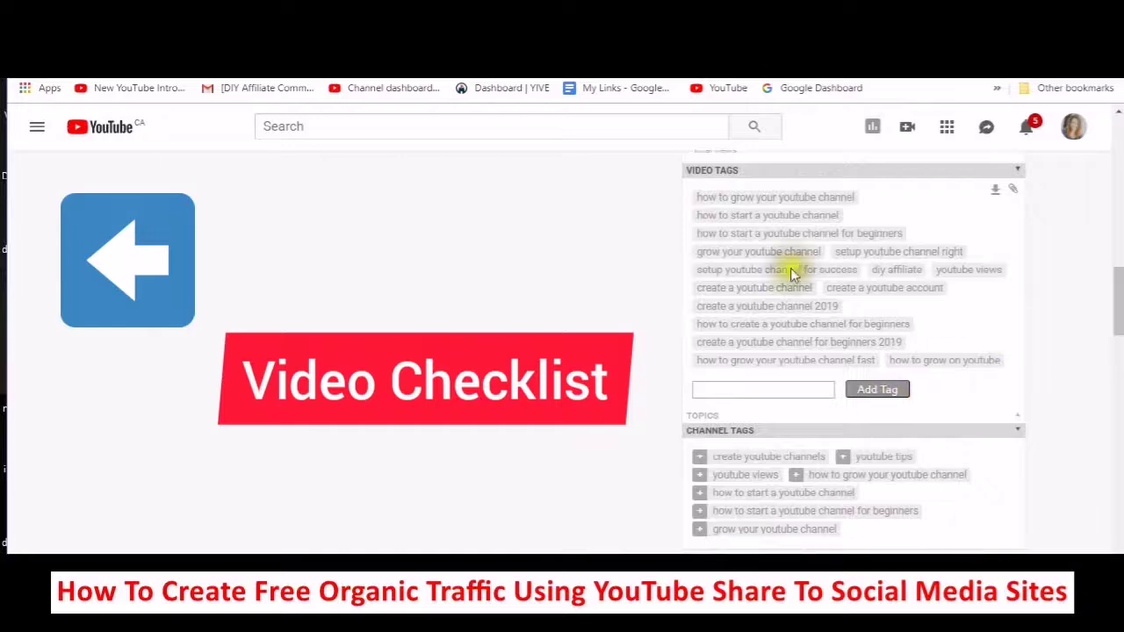
{"action": "scroll", "coordinate": [999, 161], "scroll_direction": "up", "scroll_amount": 5}
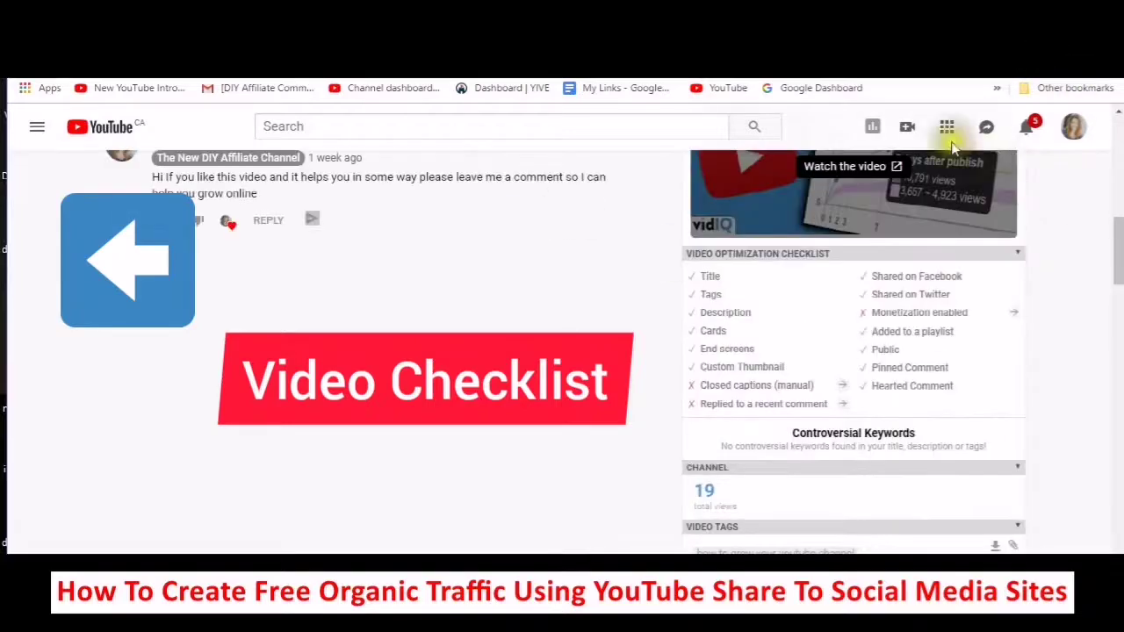
{"action": "scroll", "coordinate": [510, 290], "scroll_direction": "up", "scroll_amount": 3}
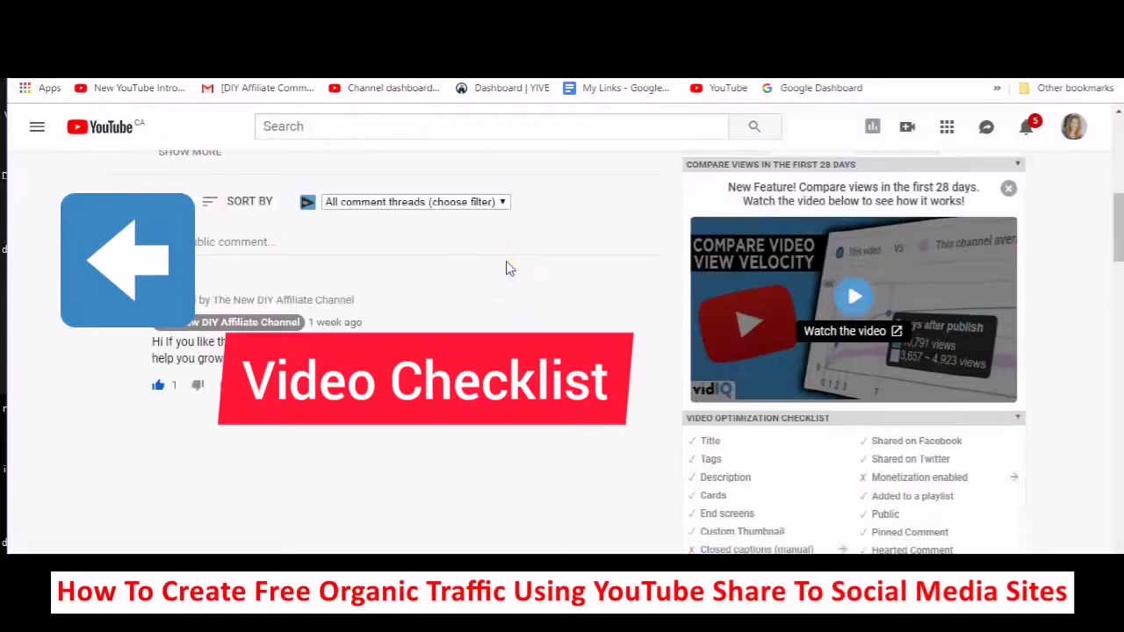
{"action": "scroll", "coordinate": [499, 227], "scroll_direction": "up", "scroll_amount": 3}
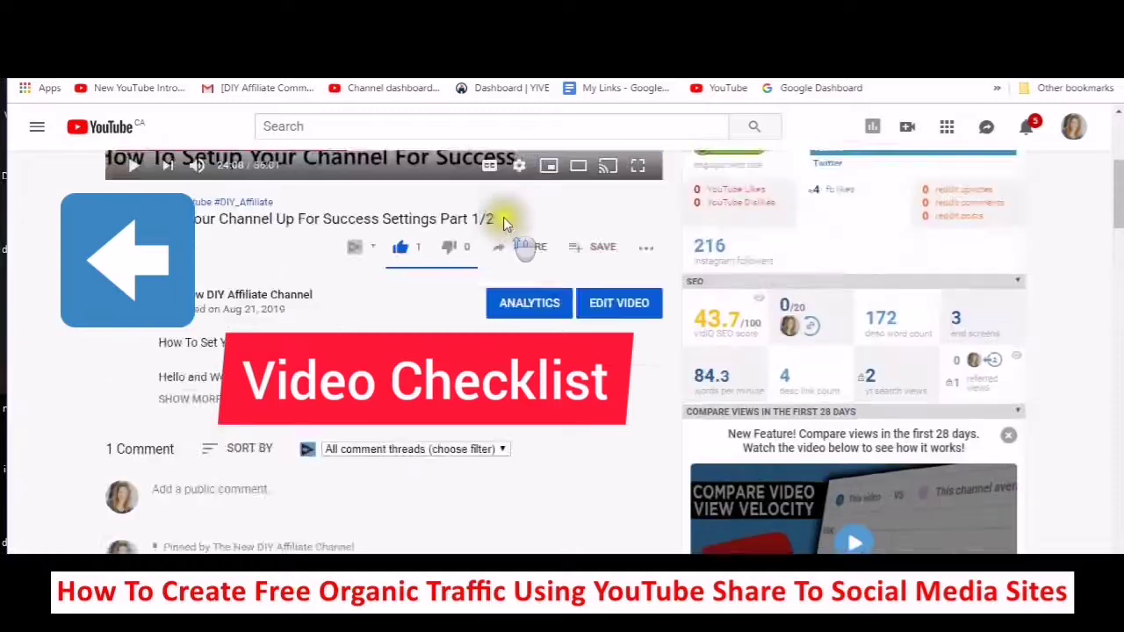
{"action": "scroll", "coordinate": [504, 222], "scroll_direction": "up", "scroll_amount": 4}
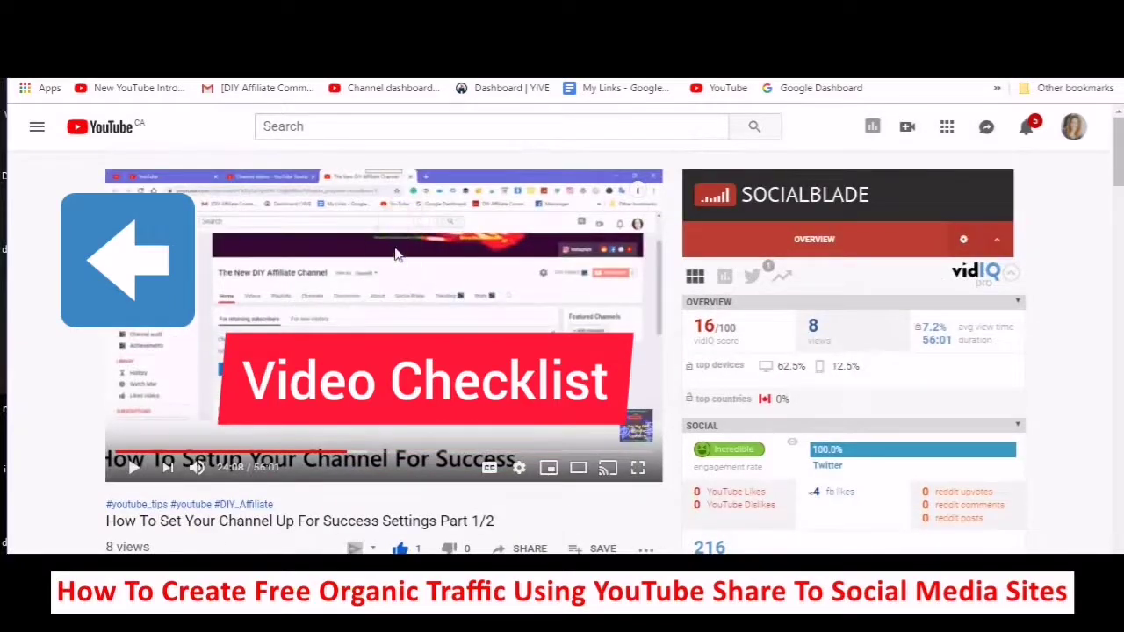
{"action": "scroll", "coordinate": [395, 250], "scroll_direction": "down", "scroll_amount": 3}
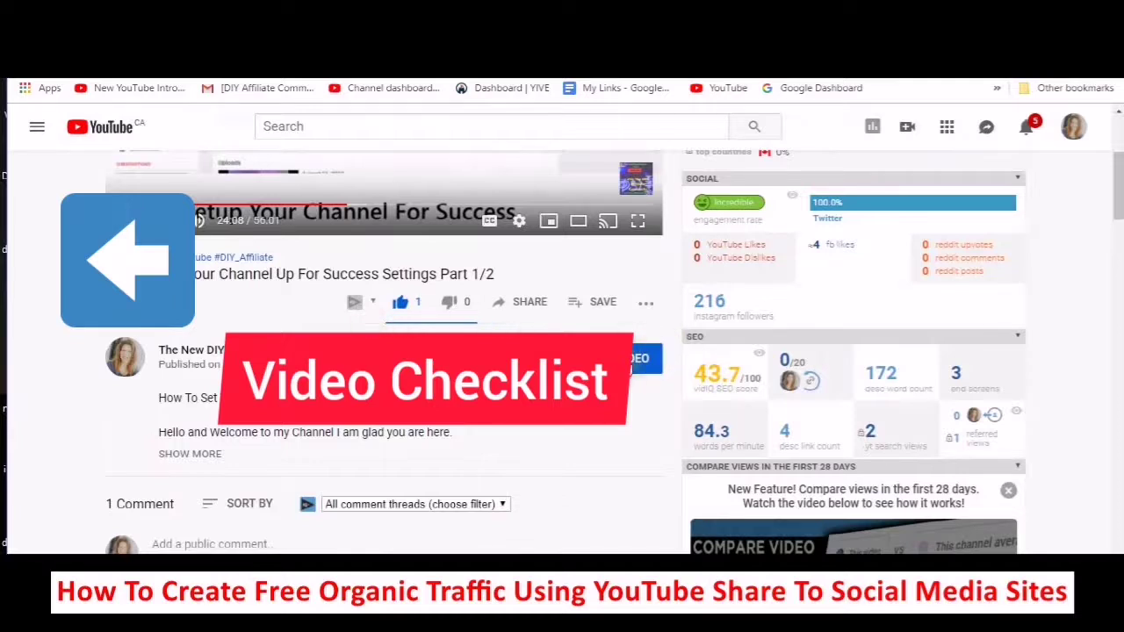
Open the Video details editor for 'How To Set Your Channel Up For Success Settings Part 1/2'
{"action": "left_click", "coordinate": [639, 360]}
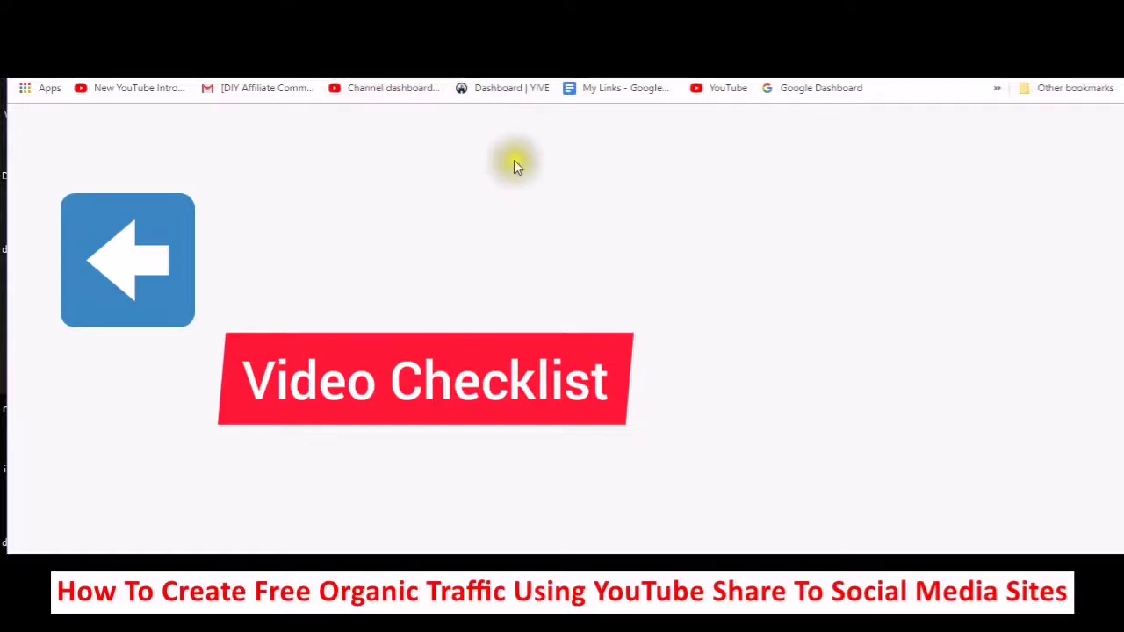
{"action": "left_click", "coordinate": [439, 91]}
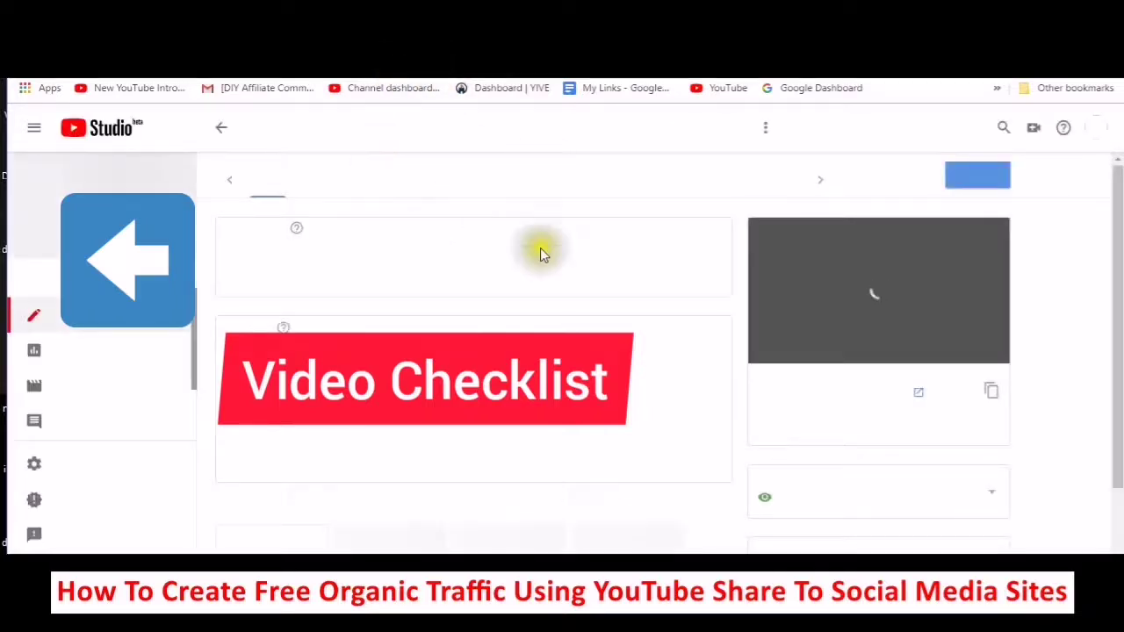
{"action": "left_click", "coordinate": [564, 297]}
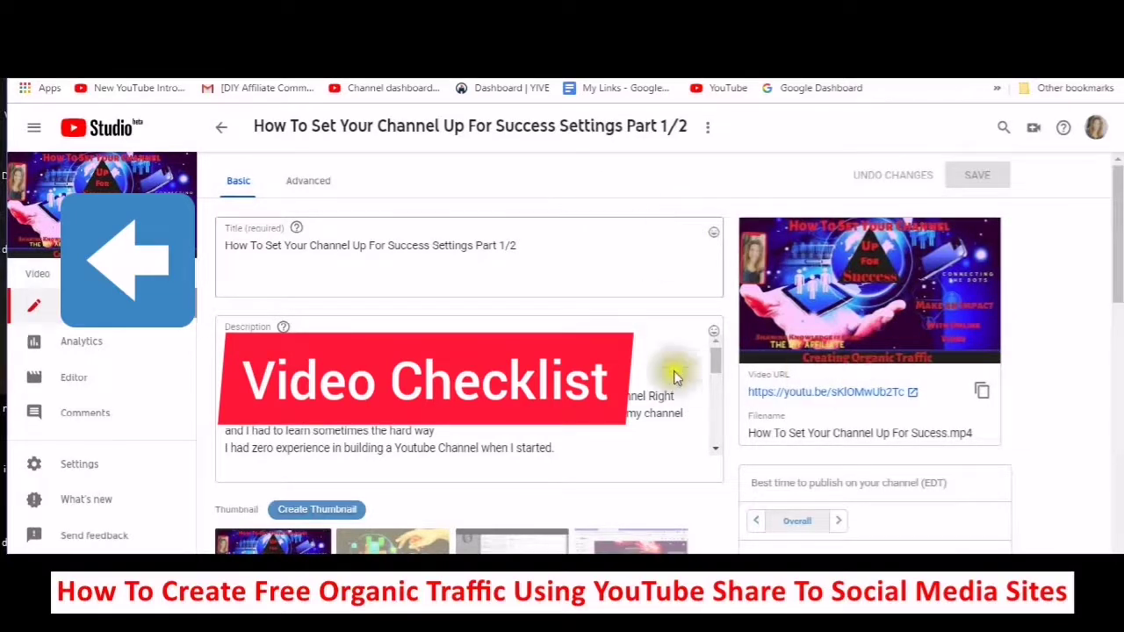
Scroll past Tags and the 43.7/100 vidIQ SEO score to the Videos To Gain Views From panel
{"action": "scroll", "coordinate": [675, 335], "scroll_direction": "up", "scroll_amount": 2}
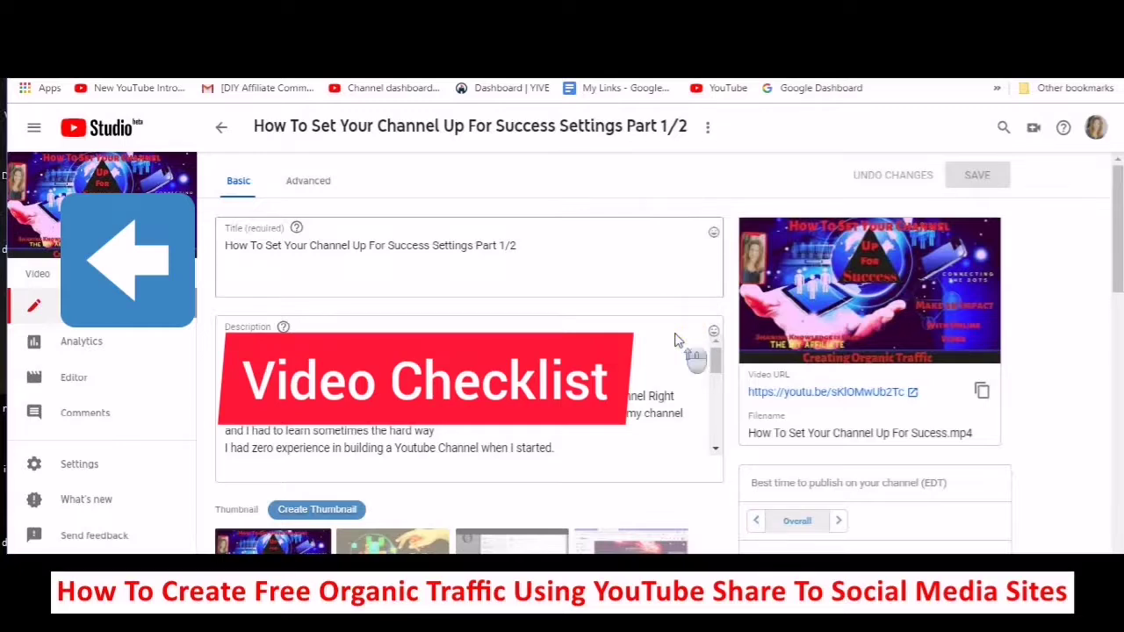
{"action": "scroll", "coordinate": [673, 339], "scroll_direction": "down", "scroll_amount": 2}
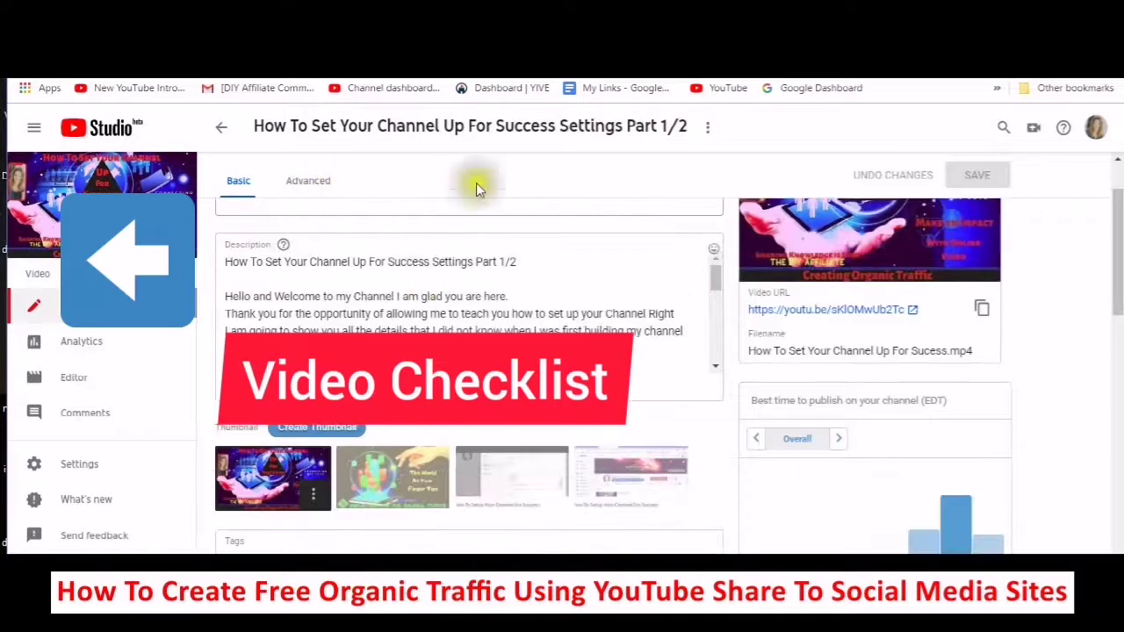
{"action": "scroll", "coordinate": [571, 351], "scroll_direction": "down", "scroll_amount": 3}
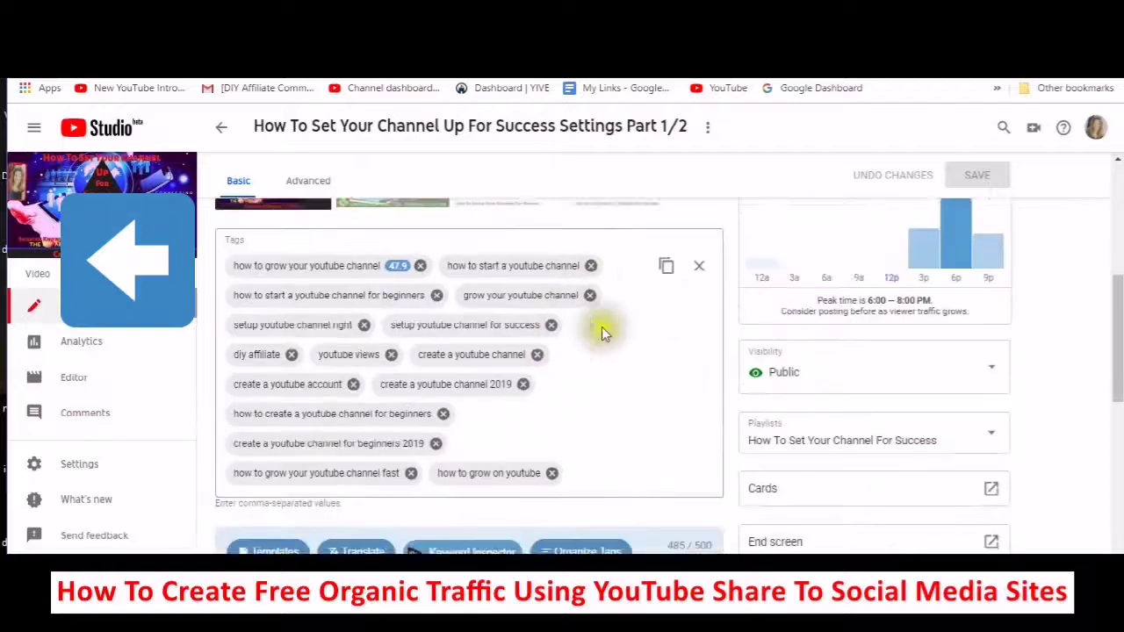
{"action": "scroll", "coordinate": [615, 327], "scroll_direction": "down", "scroll_amount": 2}
{"action": "scroll", "coordinate": [697, 279], "scroll_direction": "down", "scroll_amount": 3}
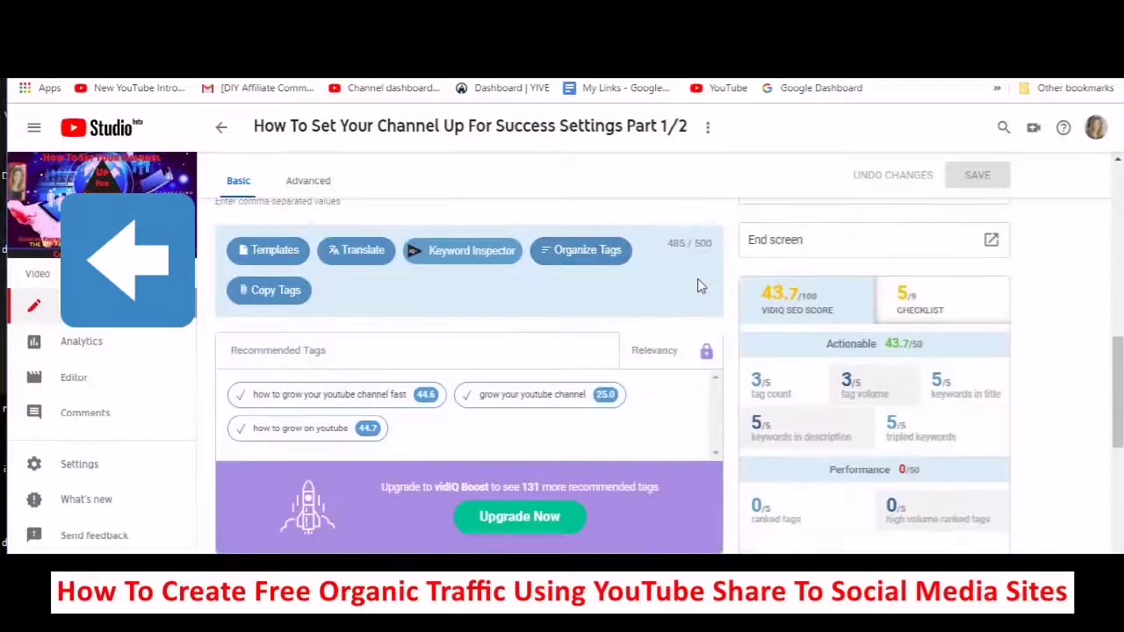
{"action": "scroll", "coordinate": [698, 279], "scroll_direction": "up", "scroll_amount": 1}
{"action": "scroll", "coordinate": [698, 279], "scroll_direction": "down", "scroll_amount": 3}
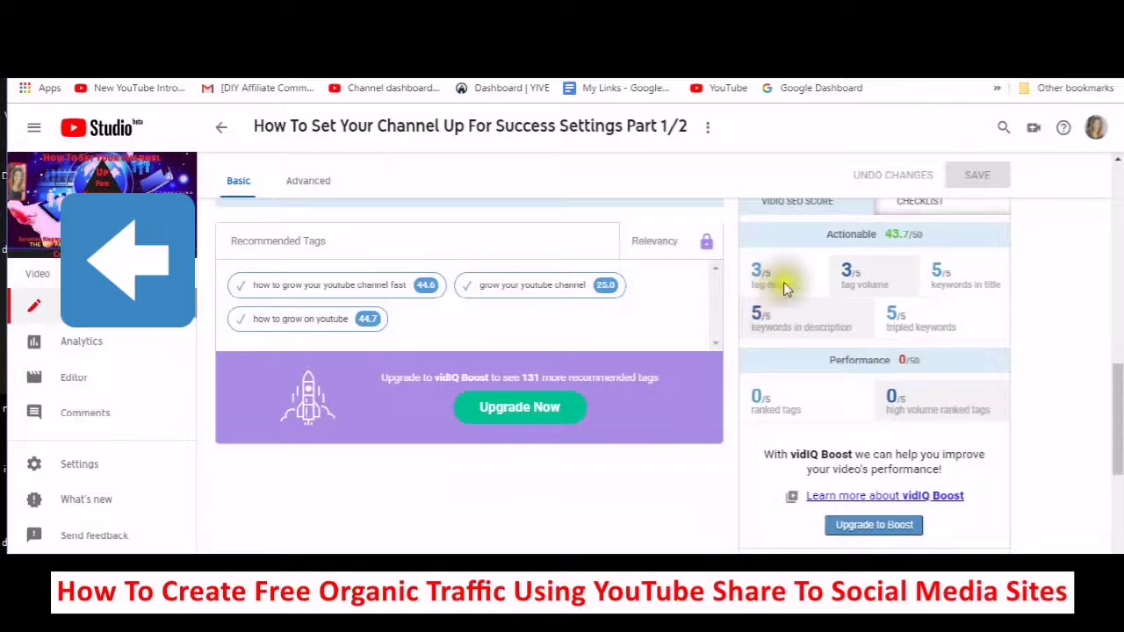
{"action": "mouse_move", "coordinate": [787, 288]}
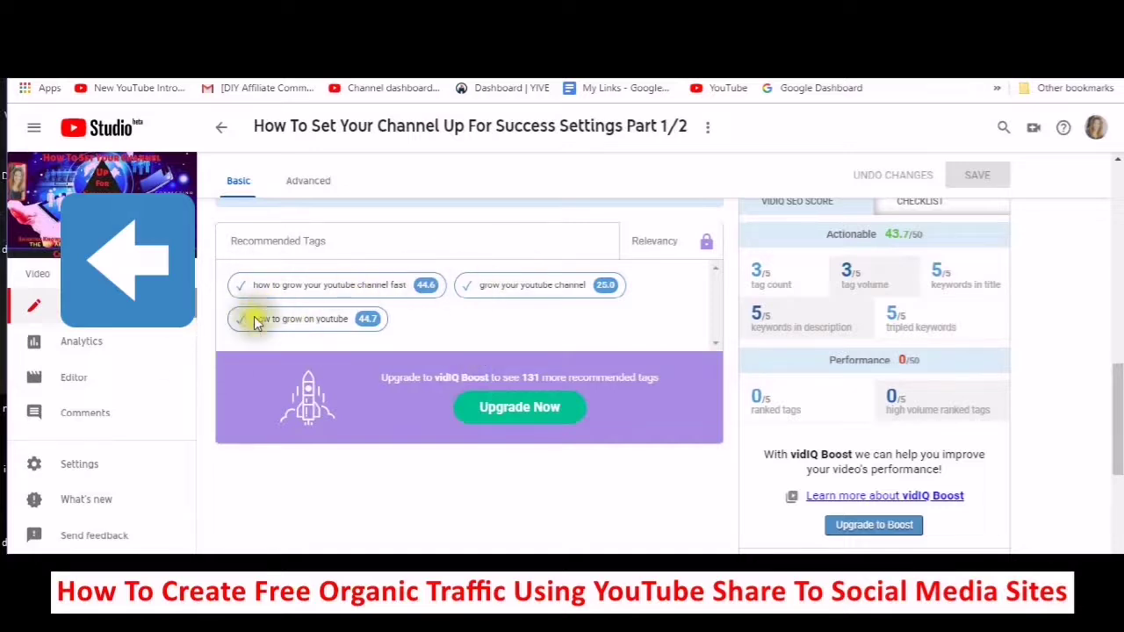
{"action": "scroll", "coordinate": [653, 419], "scroll_direction": "up", "scroll_amount": 1}
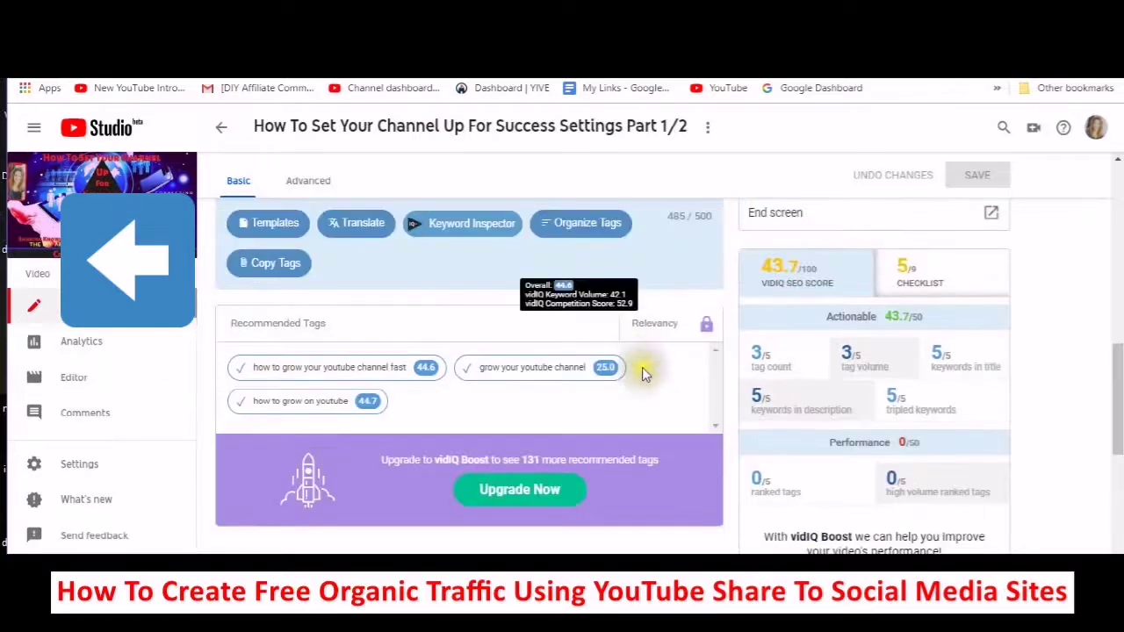
{"action": "scroll", "coordinate": [637, 363], "scroll_direction": "up", "scroll_amount": 2}
{"action": "scroll", "coordinate": [637, 363], "scroll_direction": "down", "scroll_amount": 1}
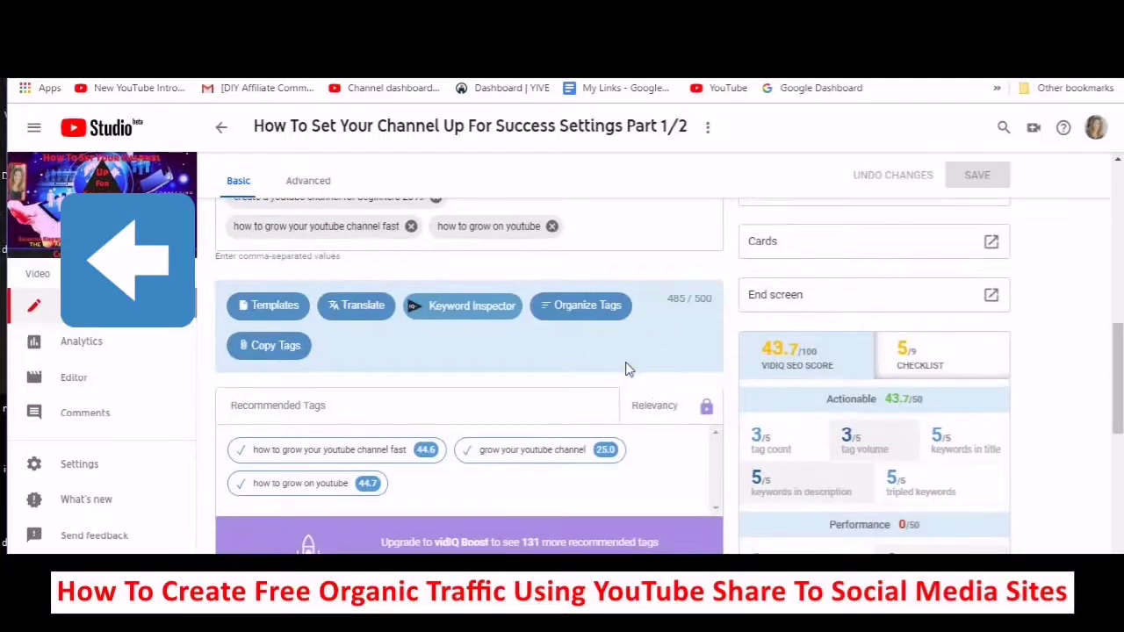
{"action": "scroll", "coordinate": [627, 369], "scroll_direction": "up", "scroll_amount": 1}
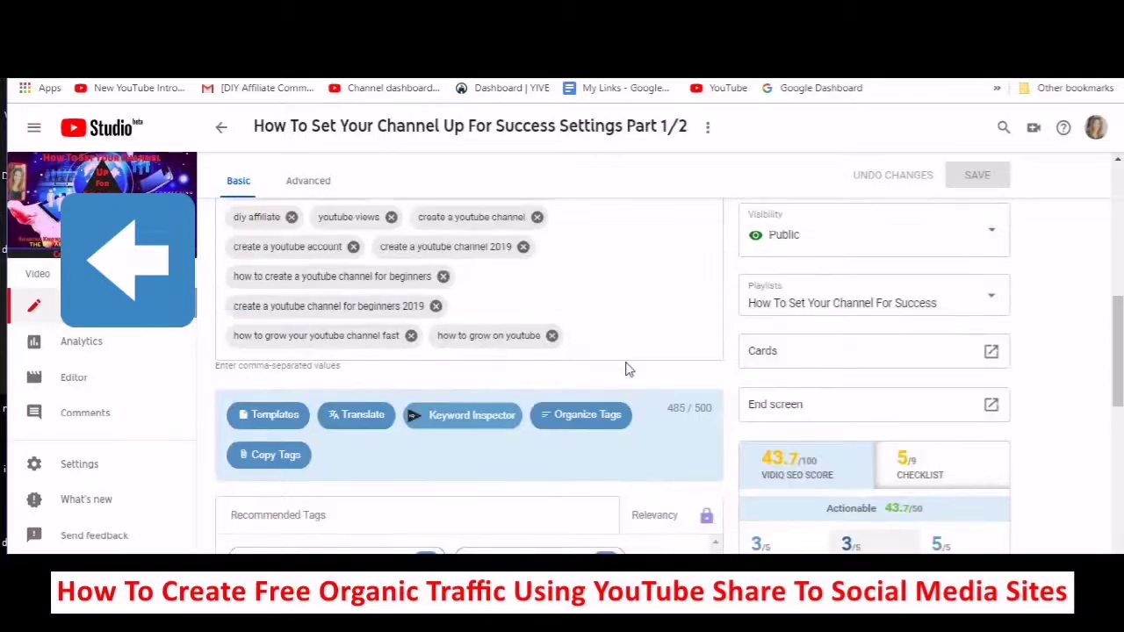
{"action": "scroll", "coordinate": [627, 369], "scroll_direction": "up", "scroll_amount": 1}
{"action": "scroll", "coordinate": [685, 389], "scroll_direction": "down", "scroll_amount": 1}
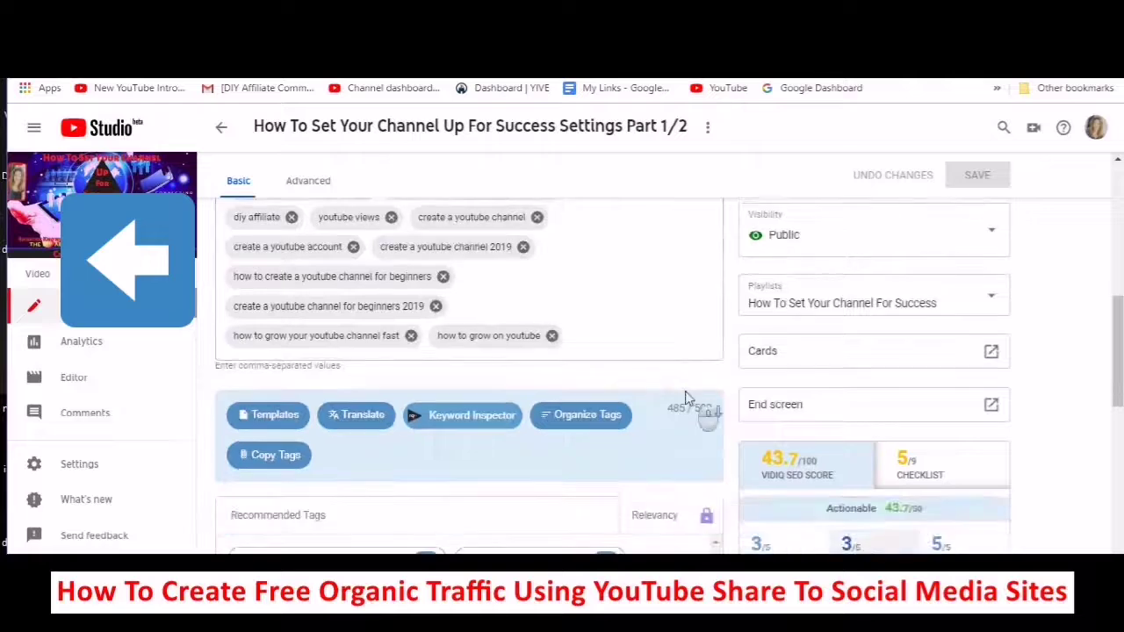
{"action": "scroll", "coordinate": [688, 395], "scroll_direction": "down", "scroll_amount": 3}
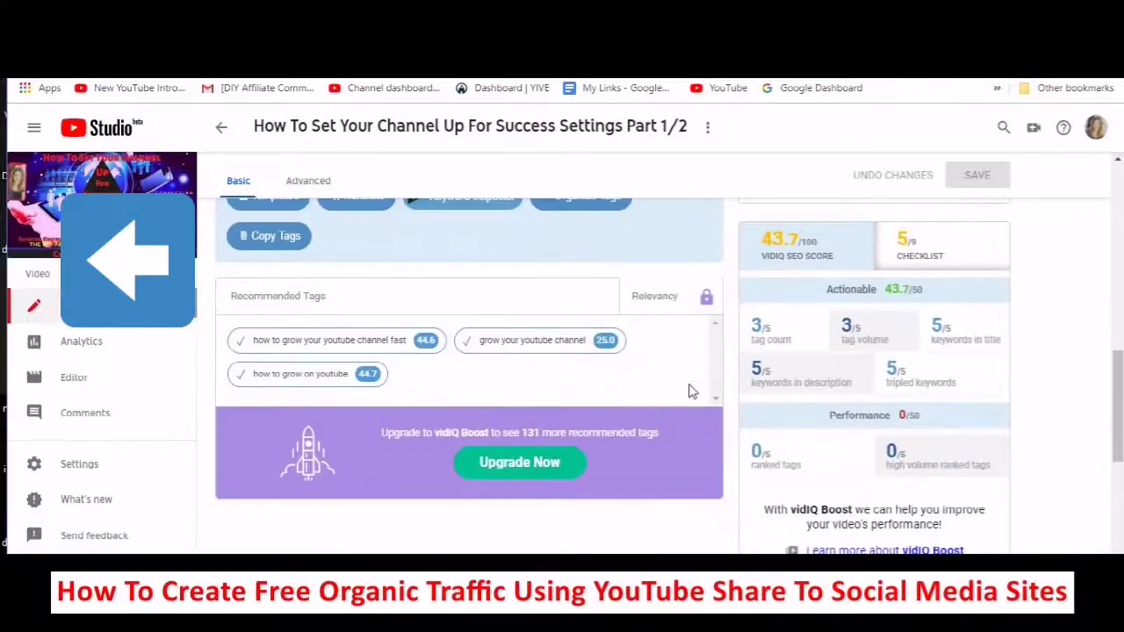
{"action": "scroll", "coordinate": [690, 391], "scroll_direction": "down", "scroll_amount": 1}
{"action": "scroll", "coordinate": [690, 383], "scroll_direction": "down", "scroll_amount": 1}
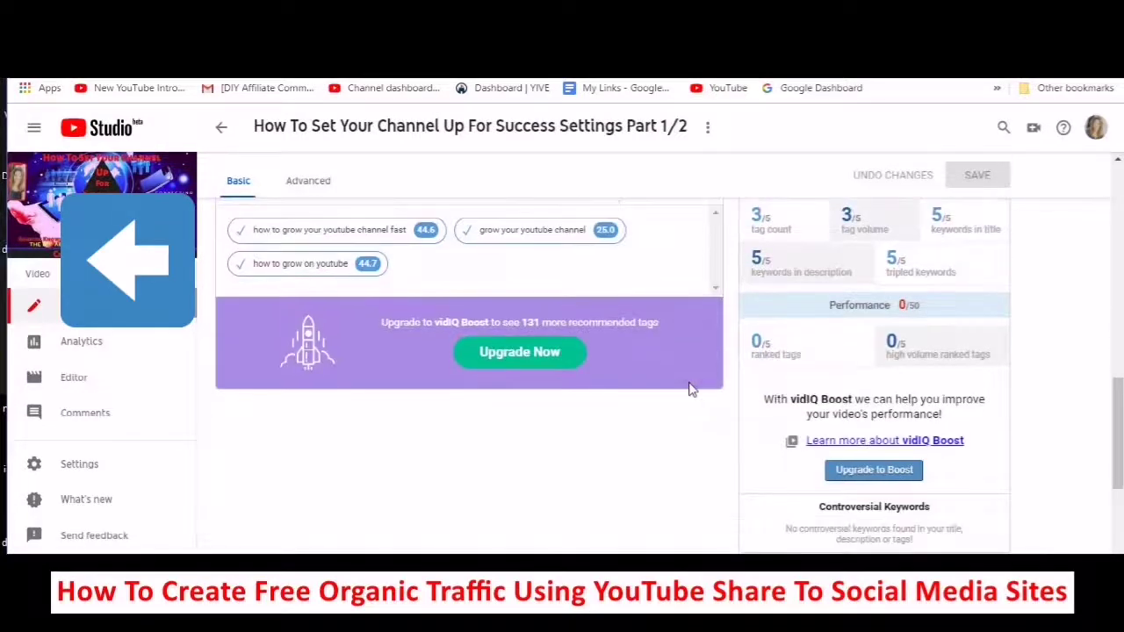
{"action": "scroll", "coordinate": [742, 379], "scroll_direction": "down", "scroll_amount": 1}
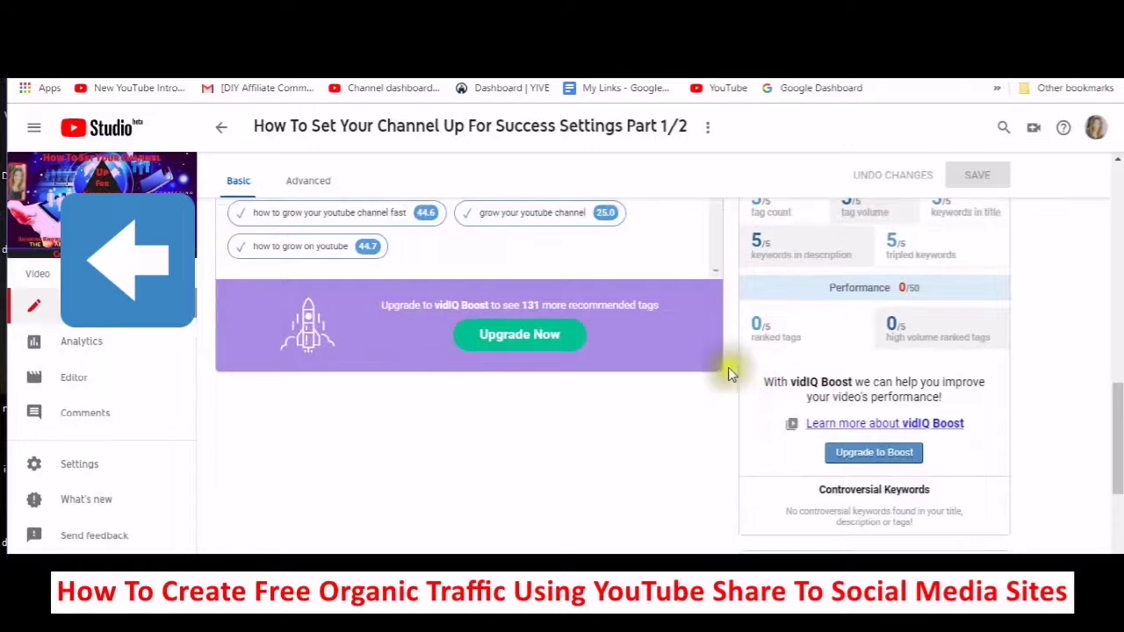
{"action": "scroll", "coordinate": [728, 374], "scroll_direction": "down", "scroll_amount": 2}
{"action": "scroll", "coordinate": [728, 375], "scroll_direction": "down", "scroll_amount": 2}
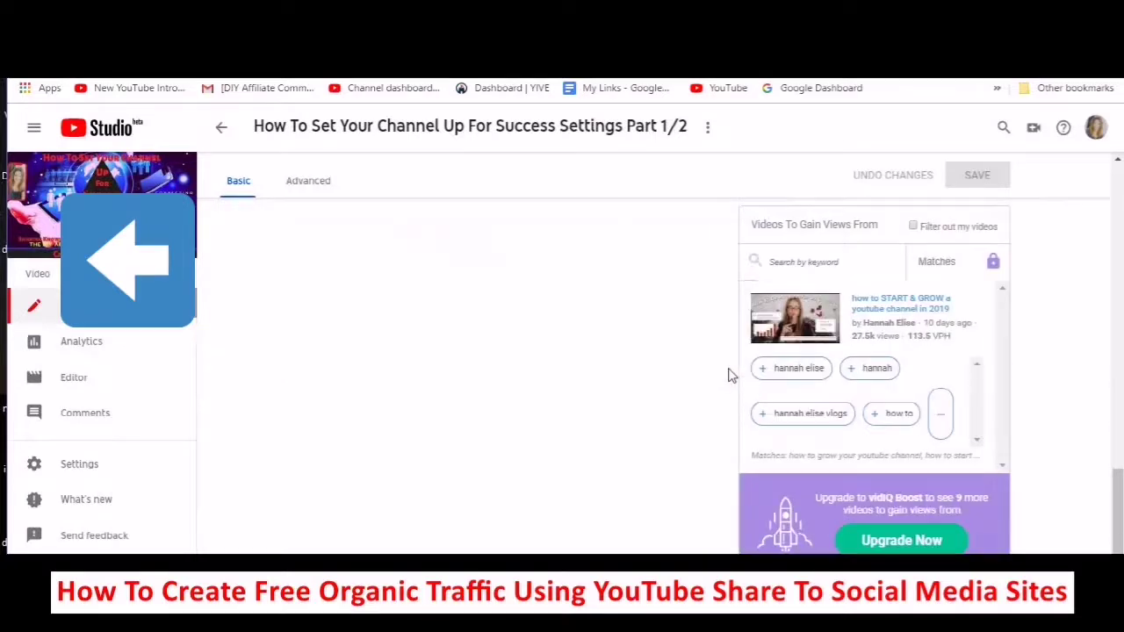
{"action": "scroll", "coordinate": [632, 319], "scroll_direction": "up", "scroll_amount": 1}
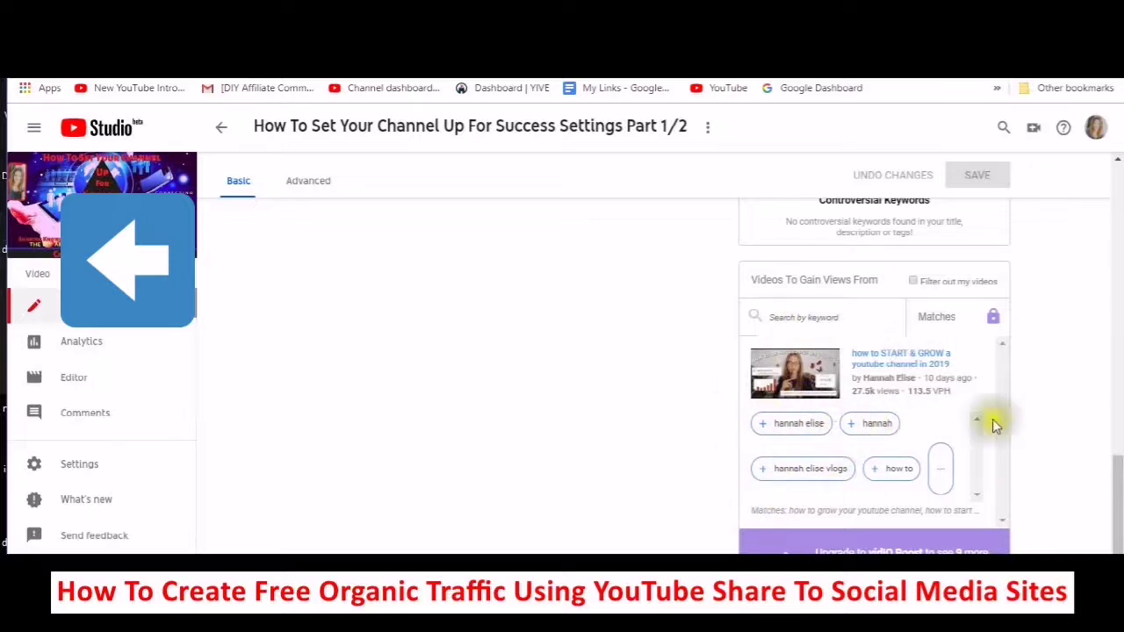
{"action": "left_click", "coordinate": [764, 322]}
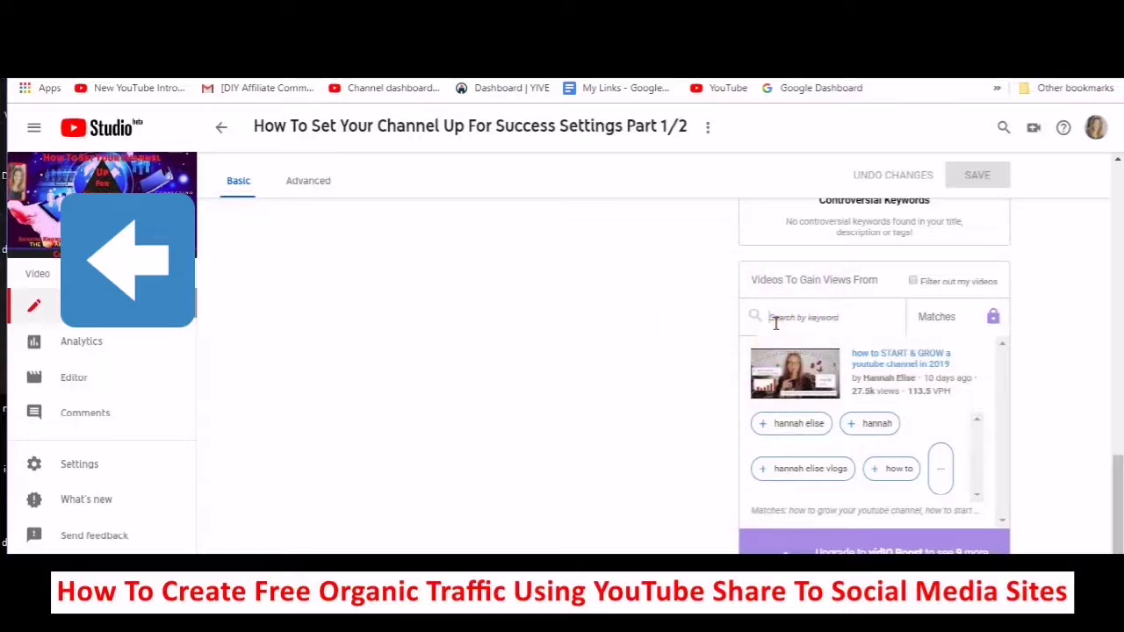
{"action": "type", "text": "vid"}
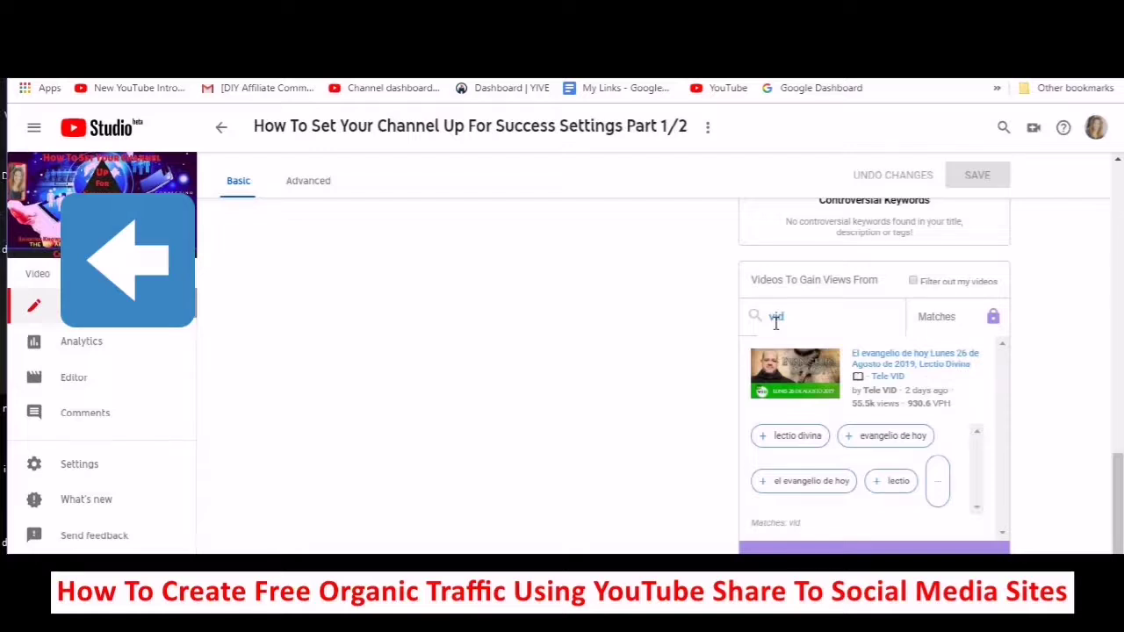
{"action": "double_click", "coordinate": [777, 318]}
{"action": "type", "text": "iq"}
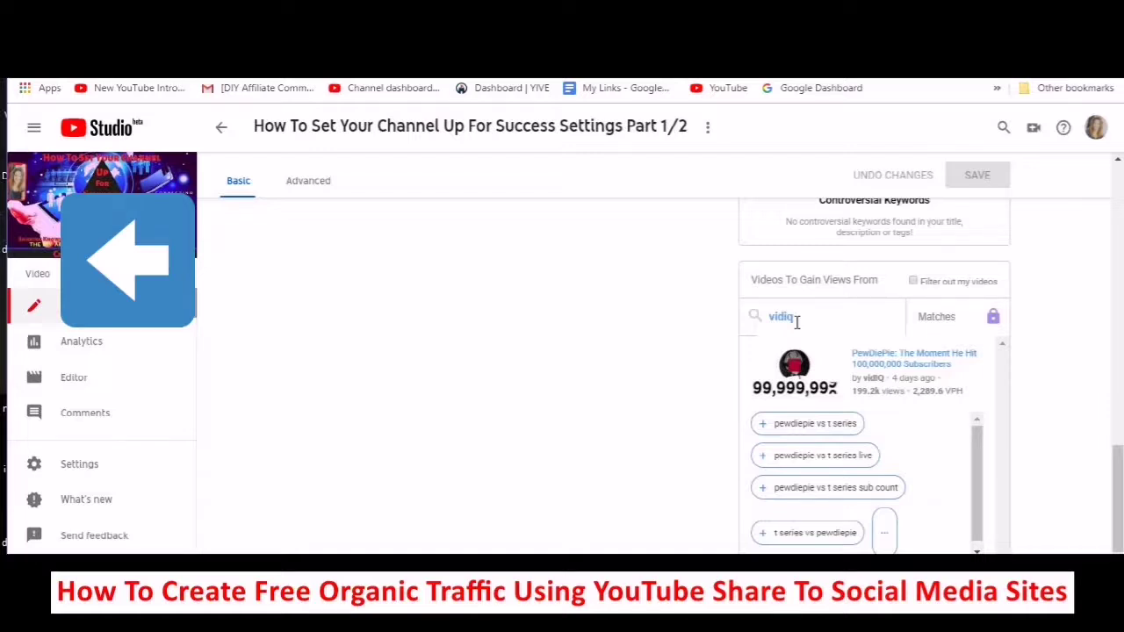
{"action": "left_click", "coordinate": [1009, 188]}
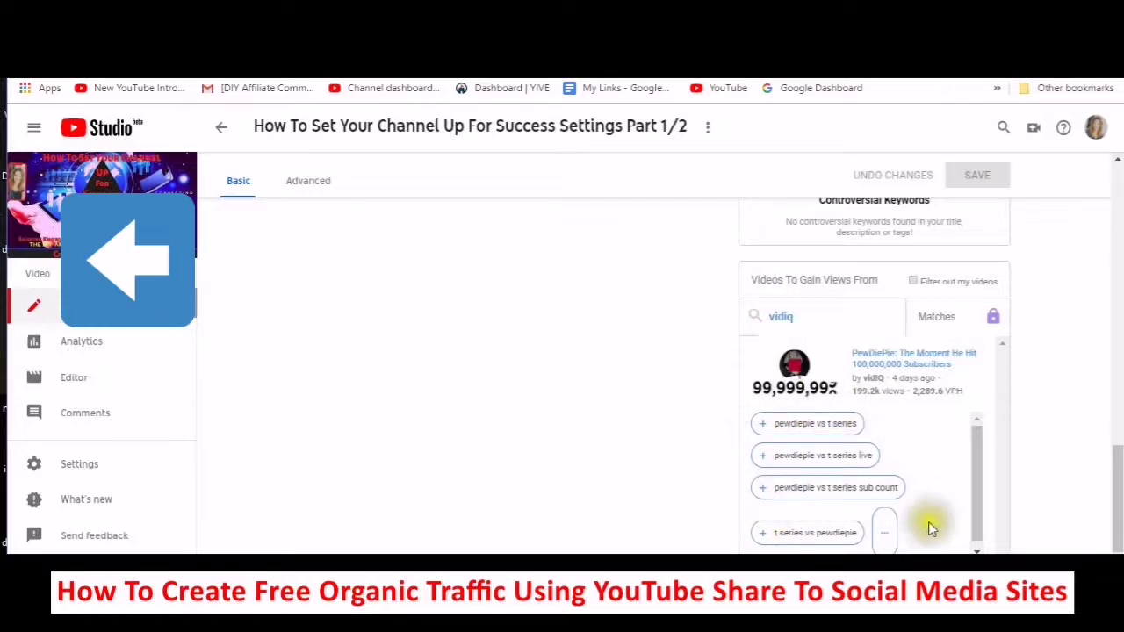
{"action": "scroll", "coordinate": [958, 462], "scroll_direction": "down", "scroll_amount": 2}
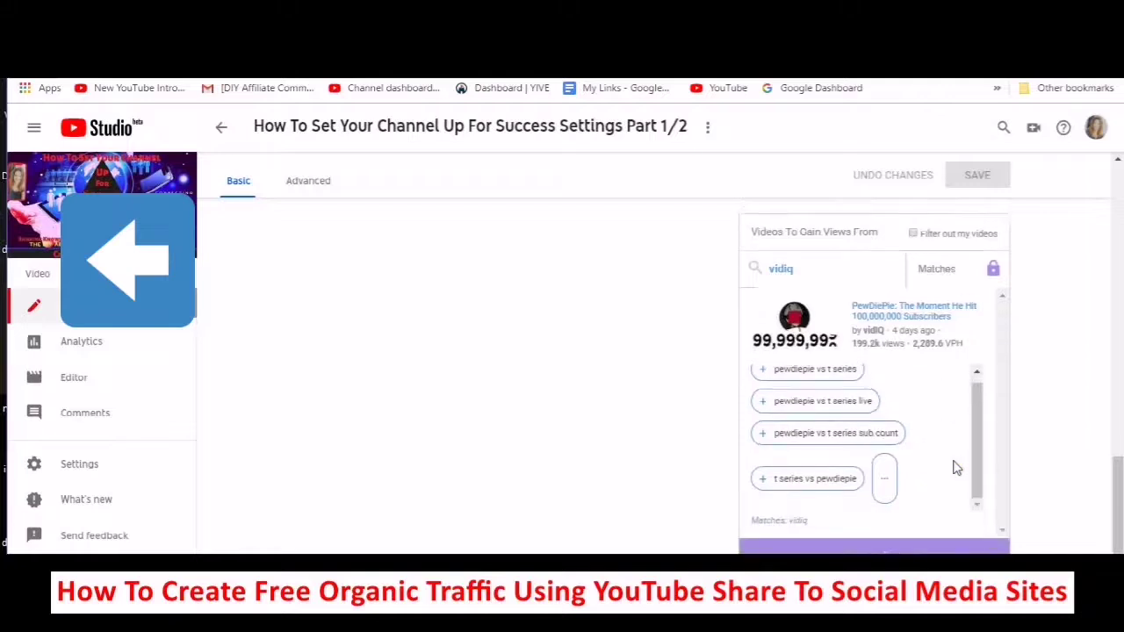
{"action": "scroll", "coordinate": [958, 468], "scroll_direction": "up", "scroll_amount": 3}
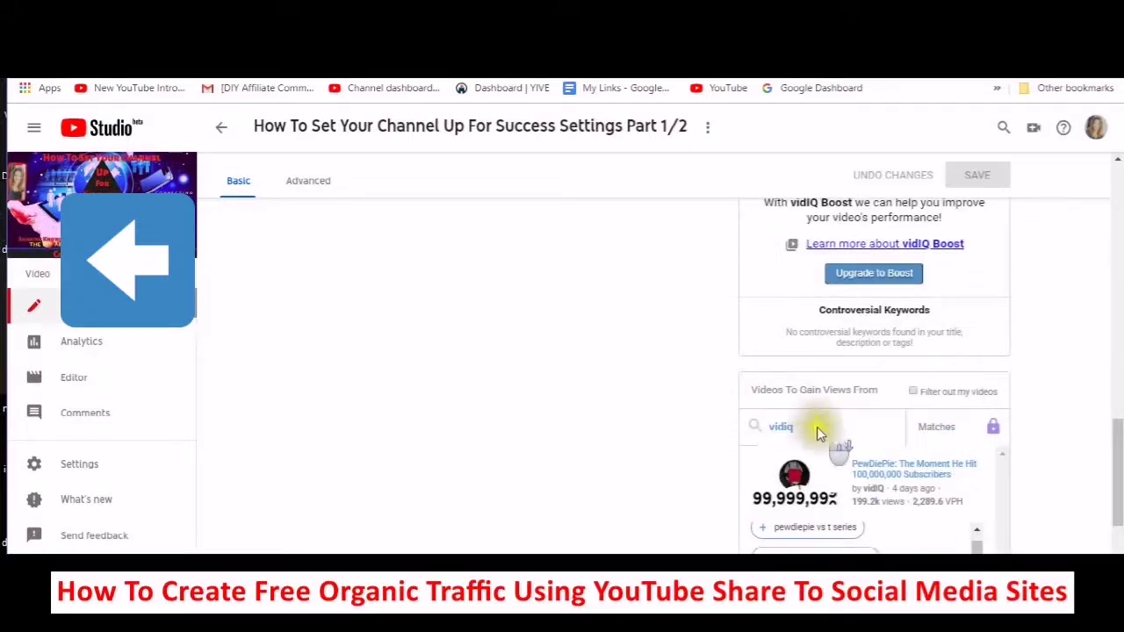
{"action": "scroll", "coordinate": [817, 431], "scroll_direction": "down", "scroll_amount": 3}
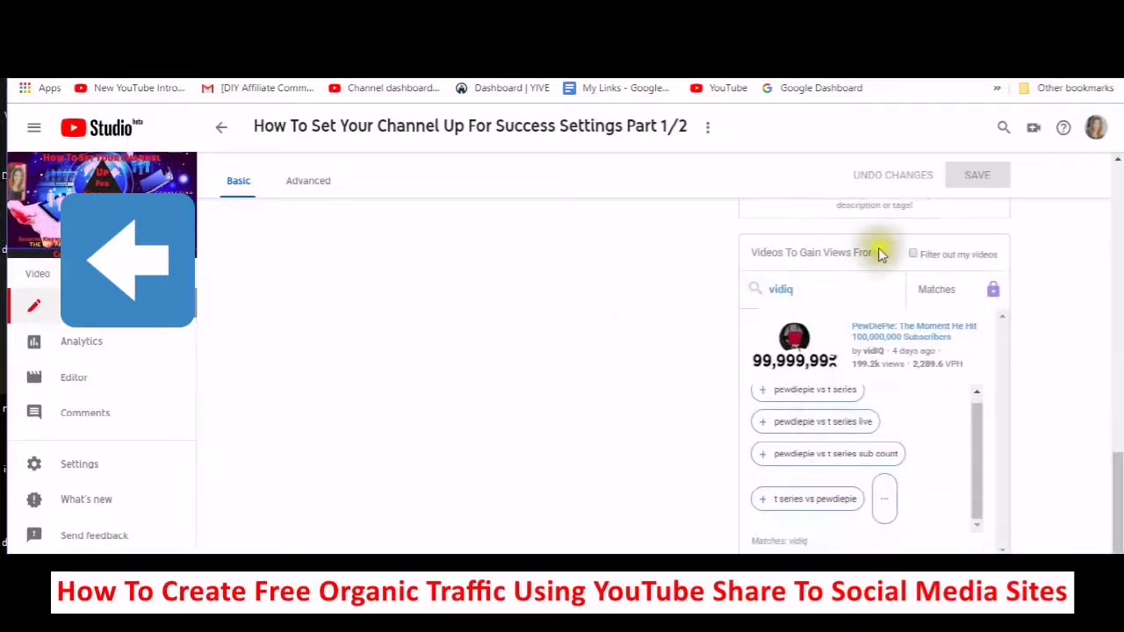
{"action": "left_click", "coordinate": [806, 290]}
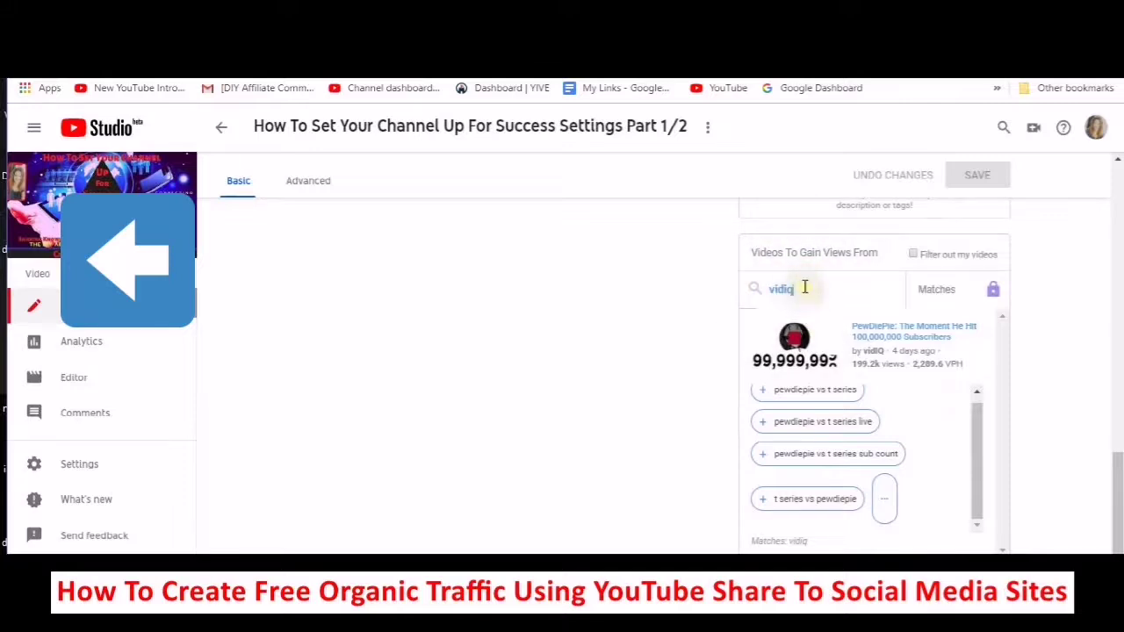
{"action": "key", "text": "BackSpace"}
{"action": "key", "text": "BackSpace"}
{"action": "key", "text": "BackSpace"}
{"action": "key", "text": "BackSpace"}
{"action": "key", "text": "BackSpace"}
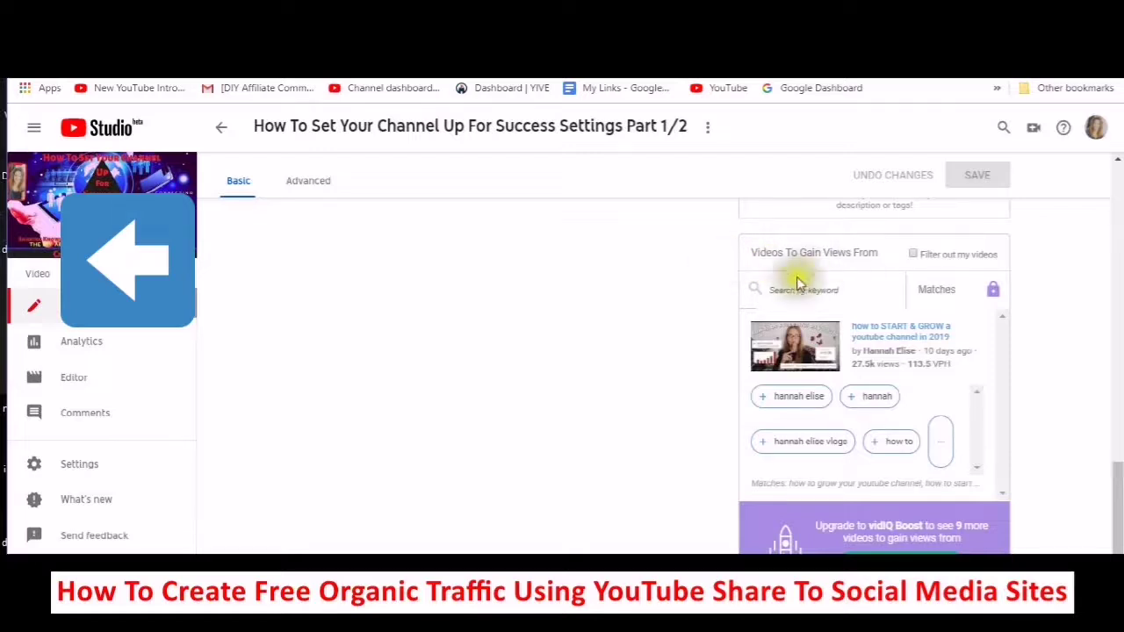
Search the Videos To Gain Views From panel for 'socialblade'
{"action": "left_click", "coordinate": [779, 291]}
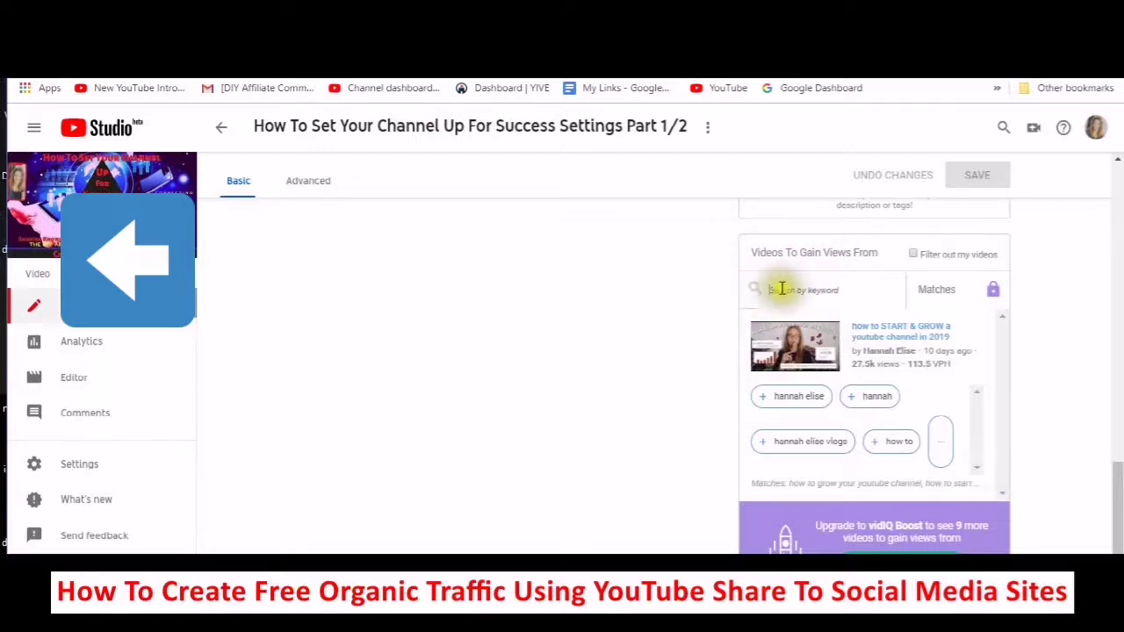
{"action": "type", "text": "social"}
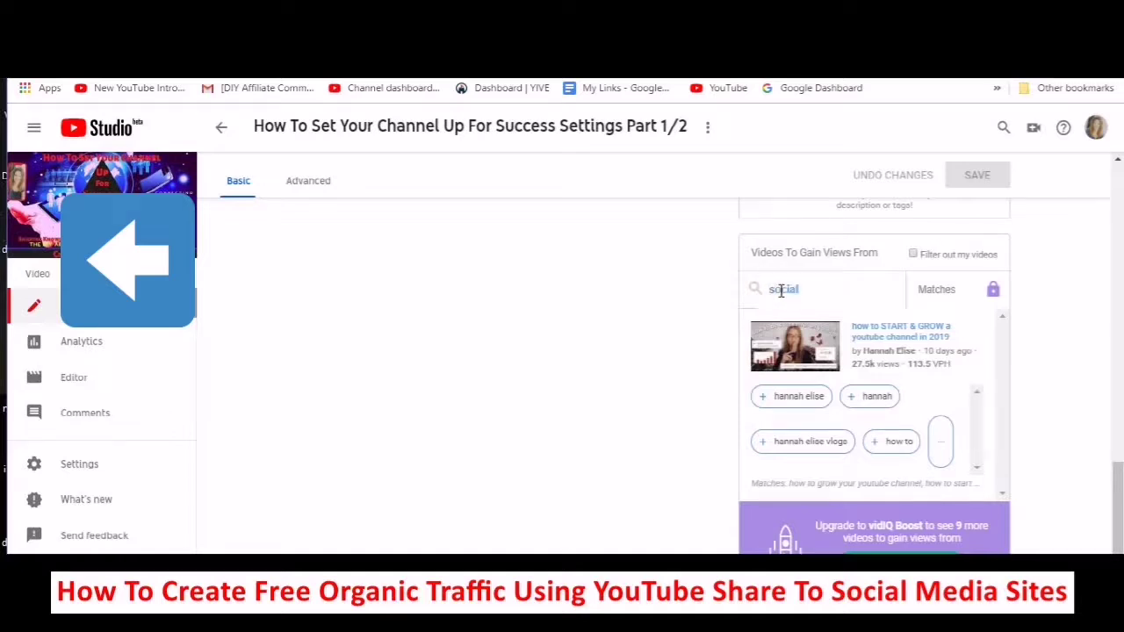
{"action": "key", "text": "Return"}
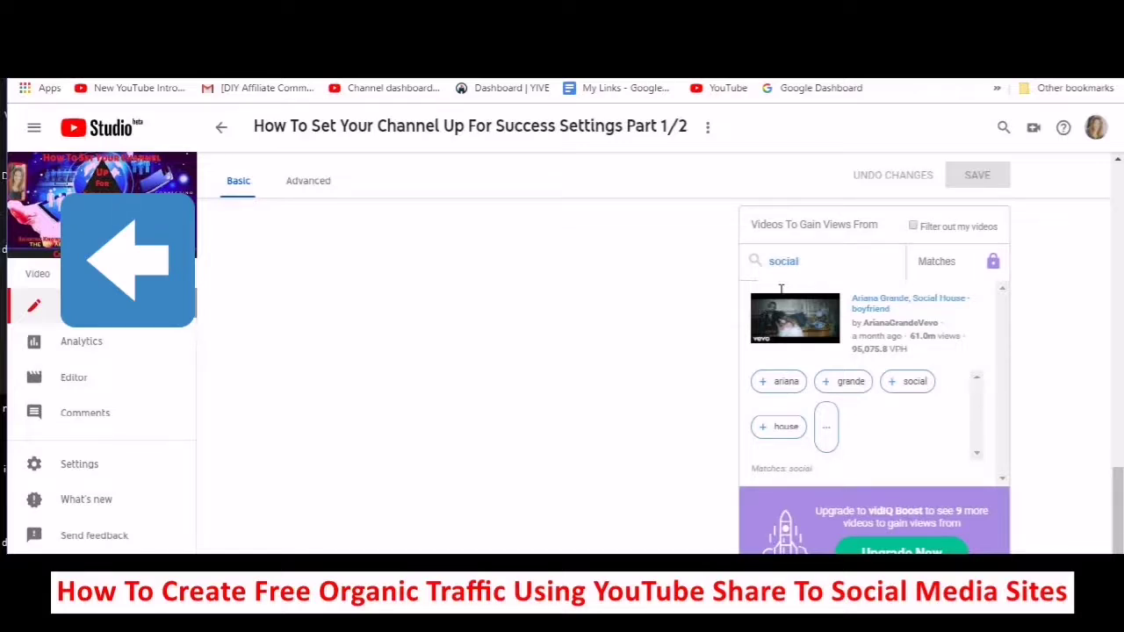
{"action": "left_click", "coordinate": [798, 263]}
{"action": "type", "text": "blade"}
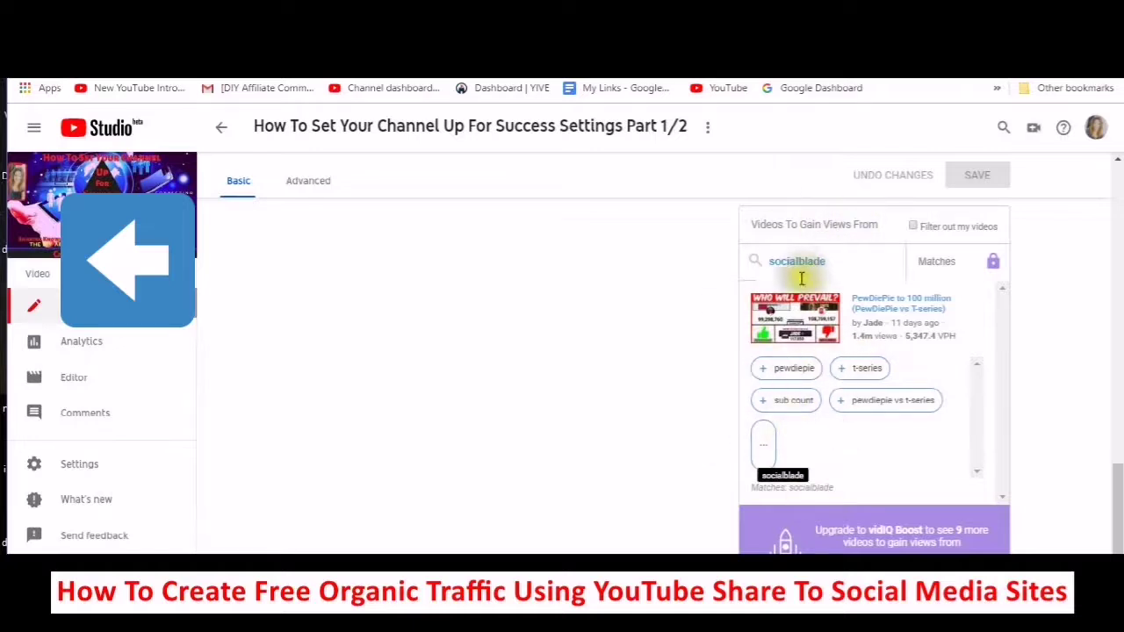
Select part of the search term, clear the selection, then bring up the Windows Start menu
{"action": "left_click", "coordinate": [828, 260]}
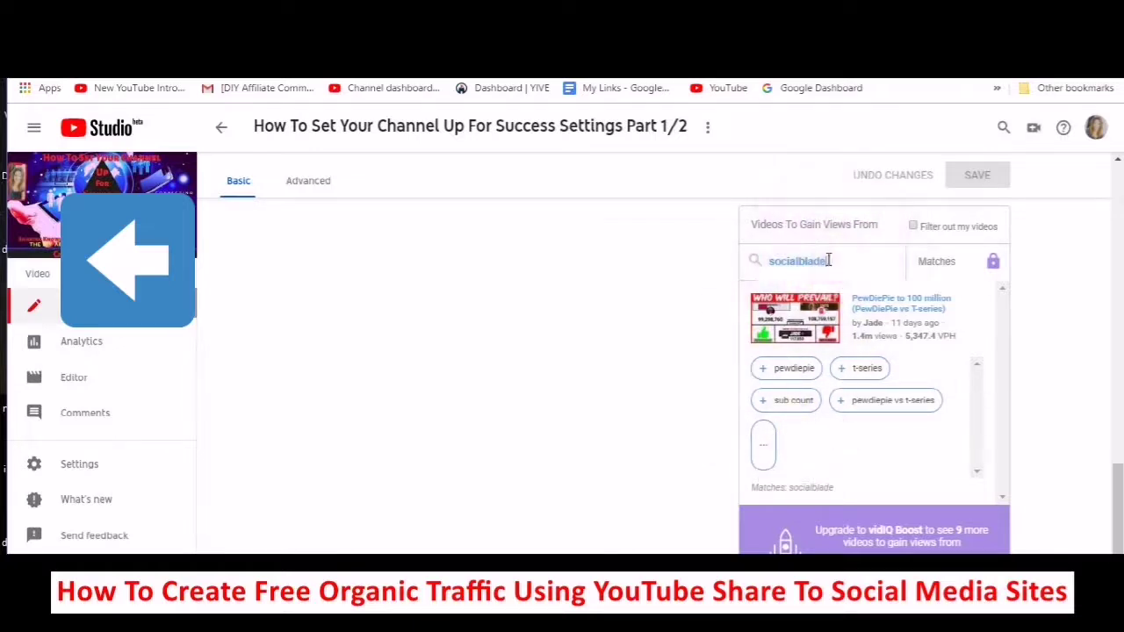
{"action": "left_click_drag", "start_coordinate": [828, 260], "coordinate": [728, 262]}
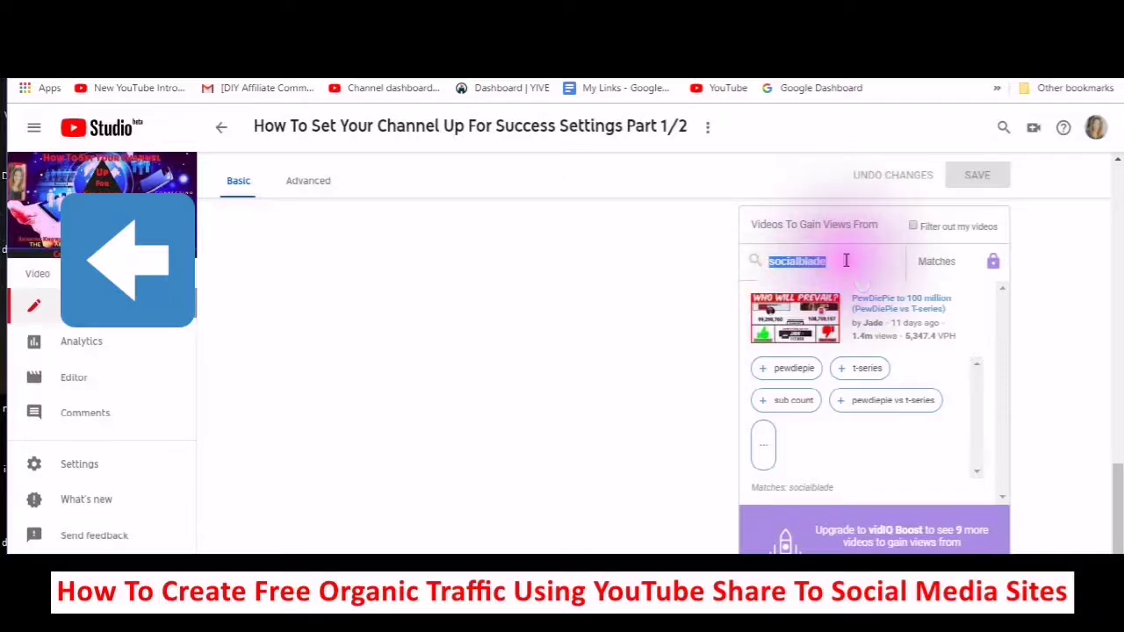
{"action": "left_click", "coordinate": [891, 309]}
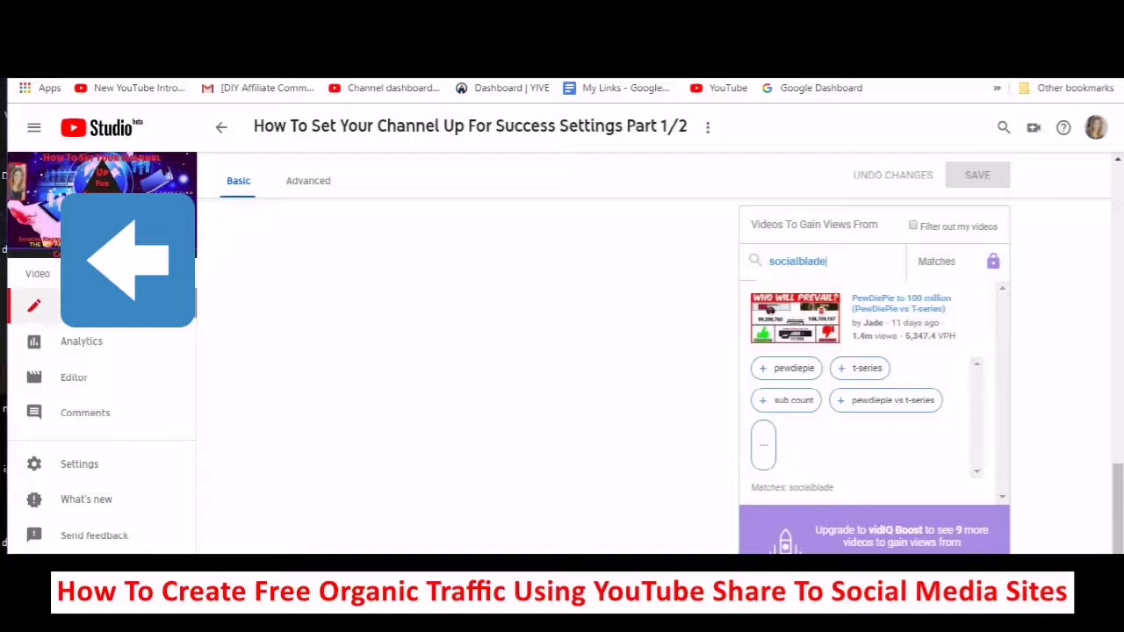
{"action": "key", "text": "super"}
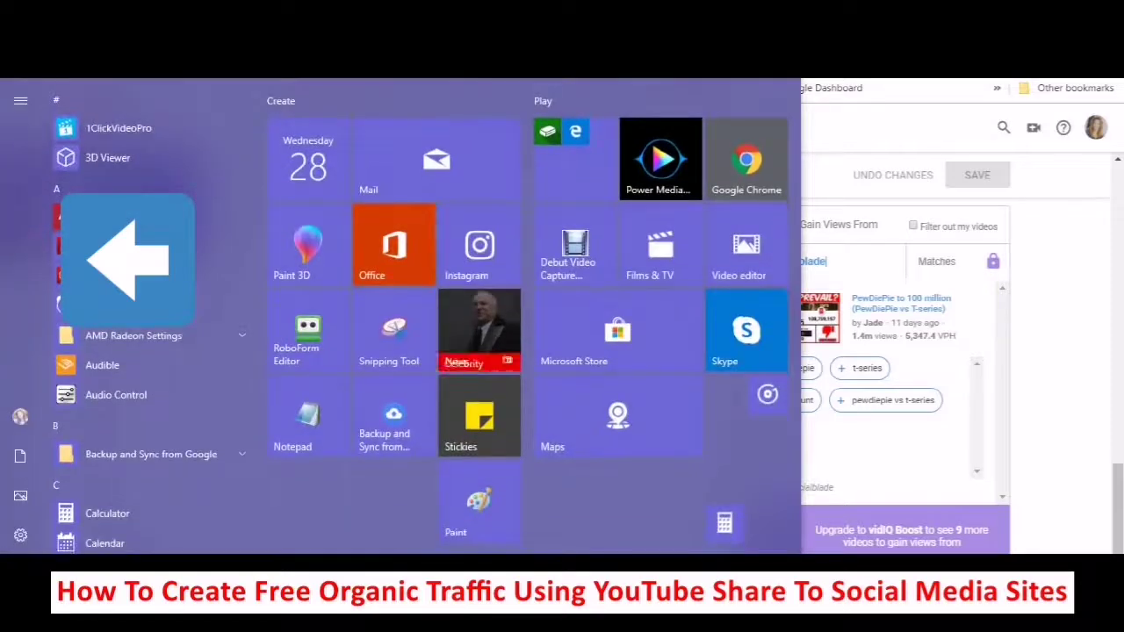
Launch Notepad from the Start menu and move the blank note toward the screen centre
{"action": "left_click", "coordinate": [310, 417]}
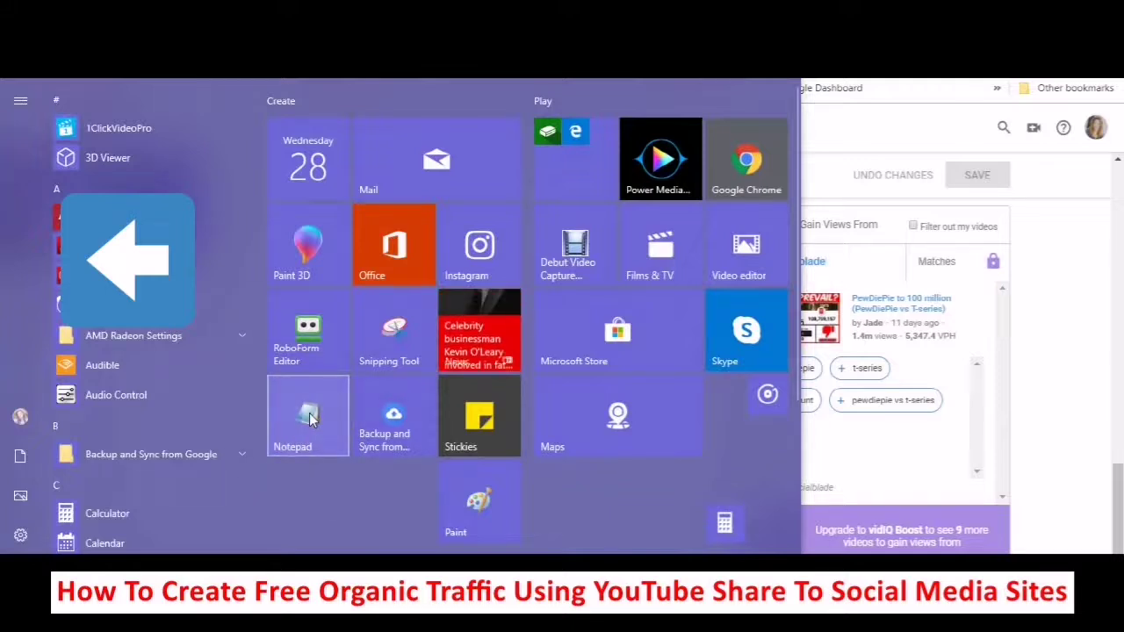
{"action": "key", "text": "Escape"}
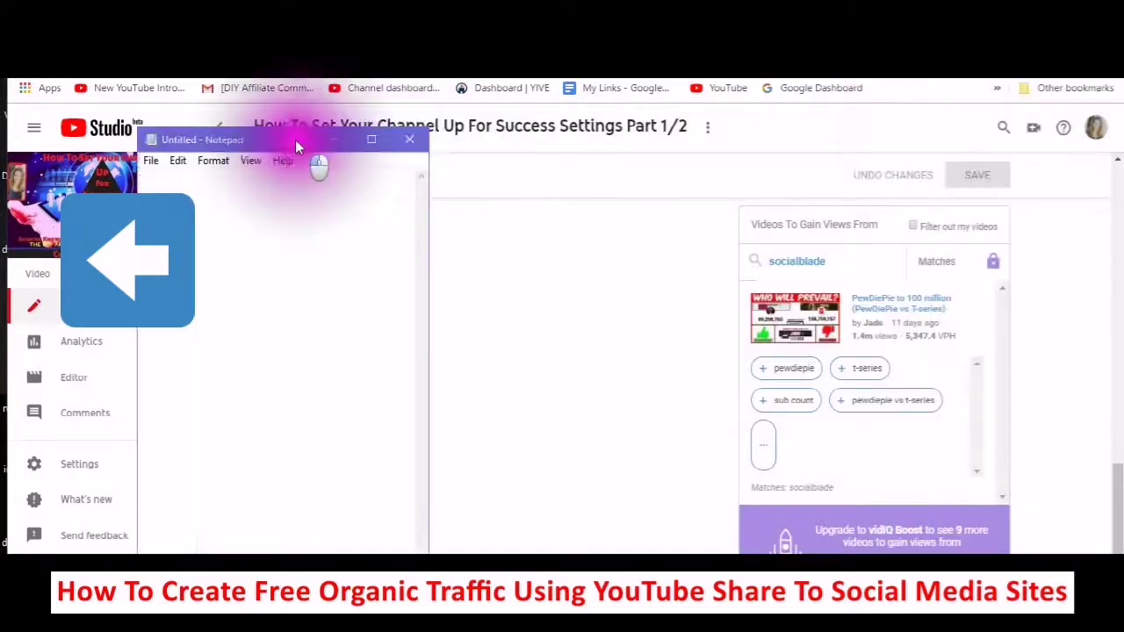
{"action": "left_click_drag", "start_coordinate": [295, 139], "coordinate": [456, 146]}
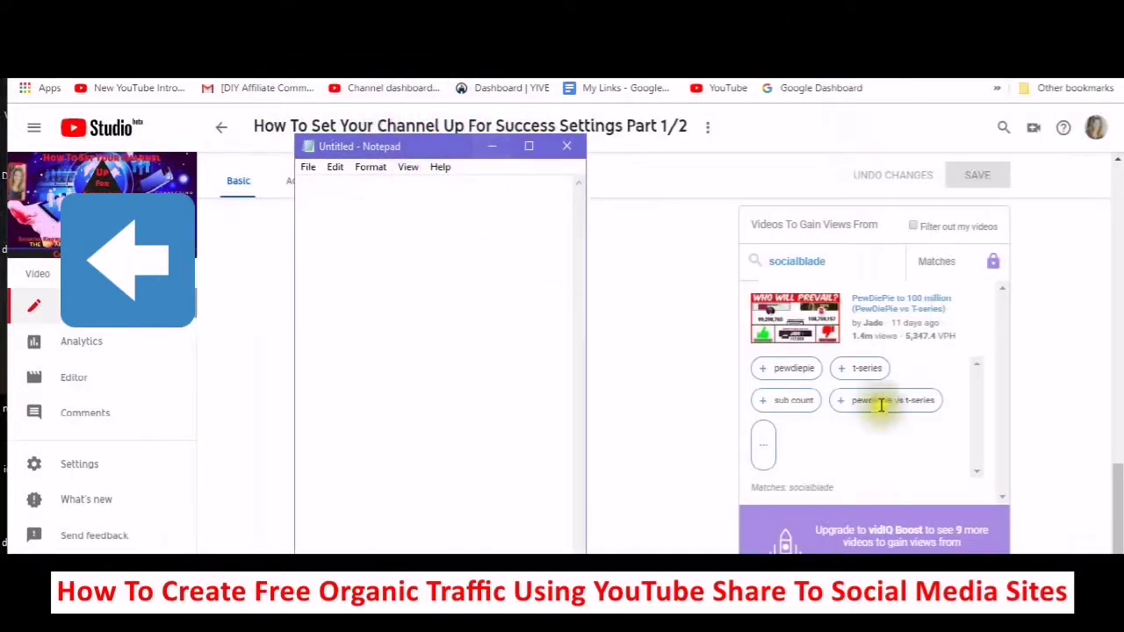
Select the PewDiePie video title text in the vidIQ suggested results
{"action": "left_click", "coordinate": [881, 305]}
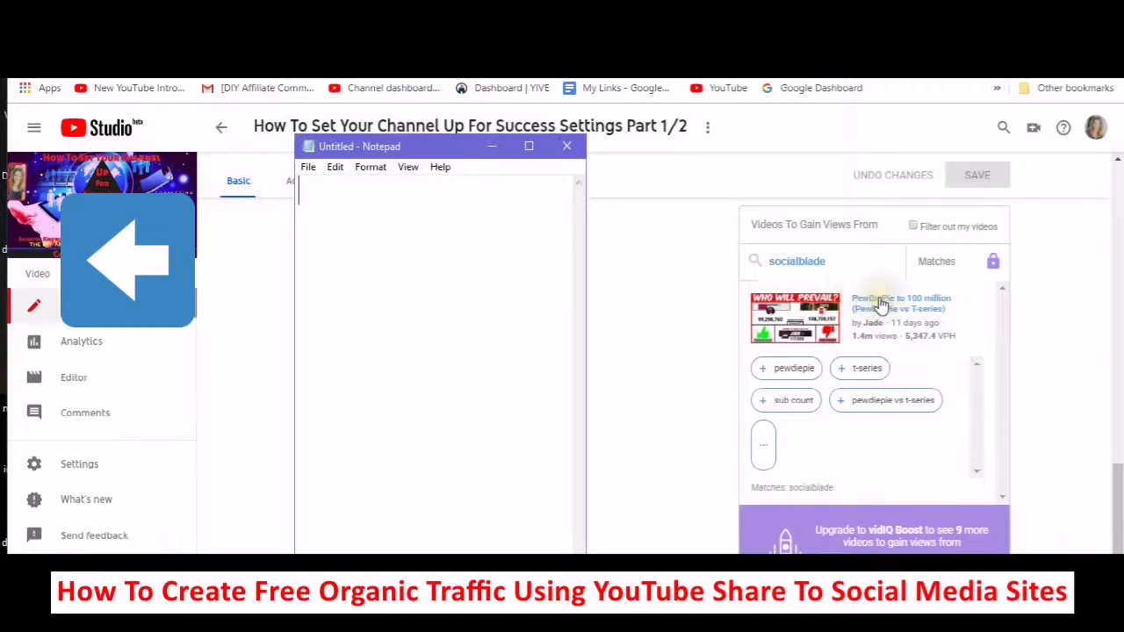
{"action": "right_click", "coordinate": [881, 305]}
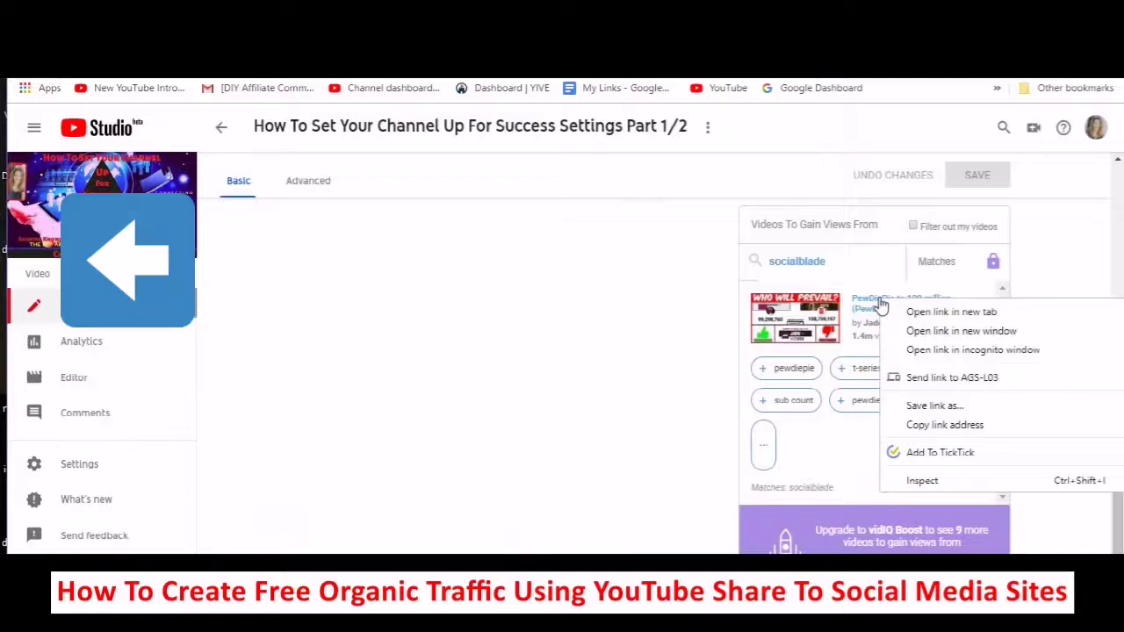
{"action": "left_click", "coordinate": [695, 385]}
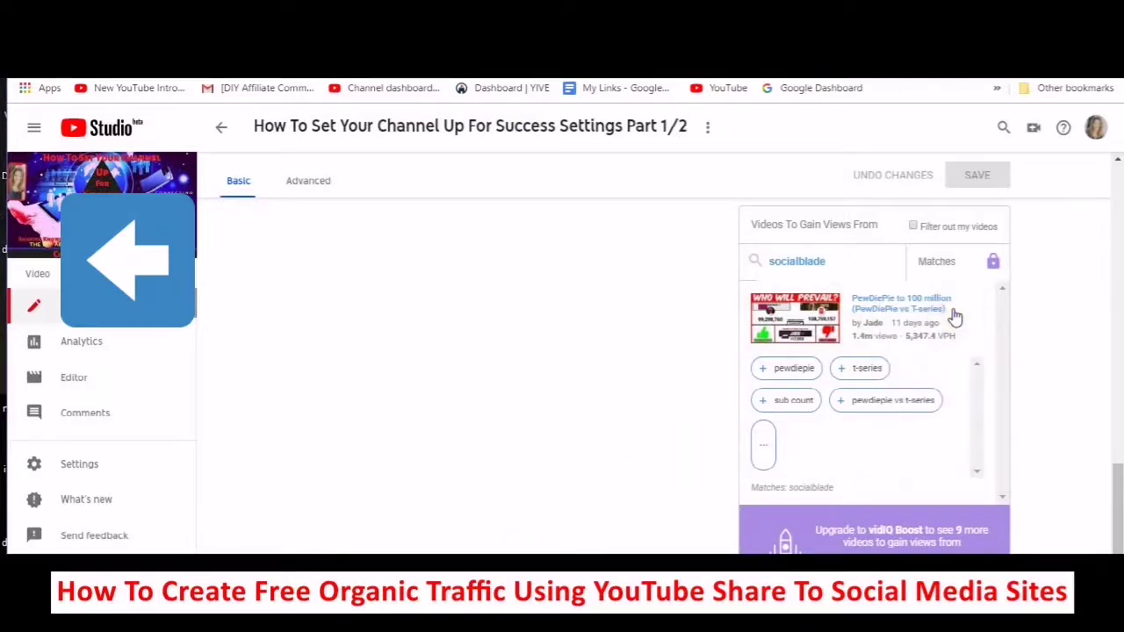
{"action": "left_click_drag", "start_coordinate": [957, 316], "coordinate": [973, 296]}
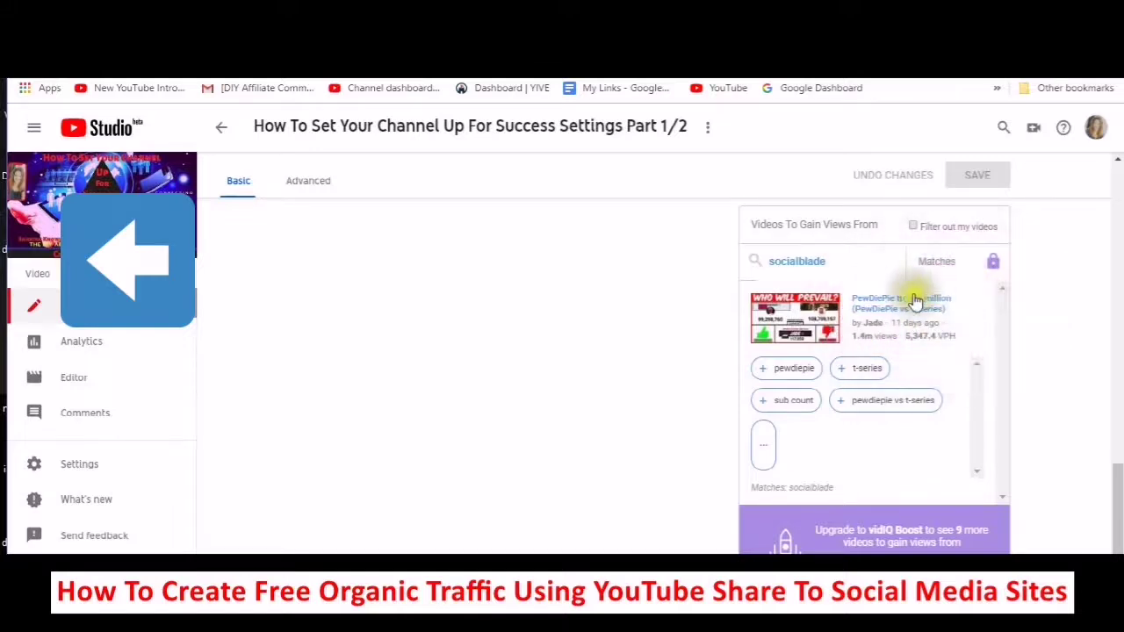
{"action": "left_click_drag", "start_coordinate": [854, 297], "coordinate": [1001, 286]}
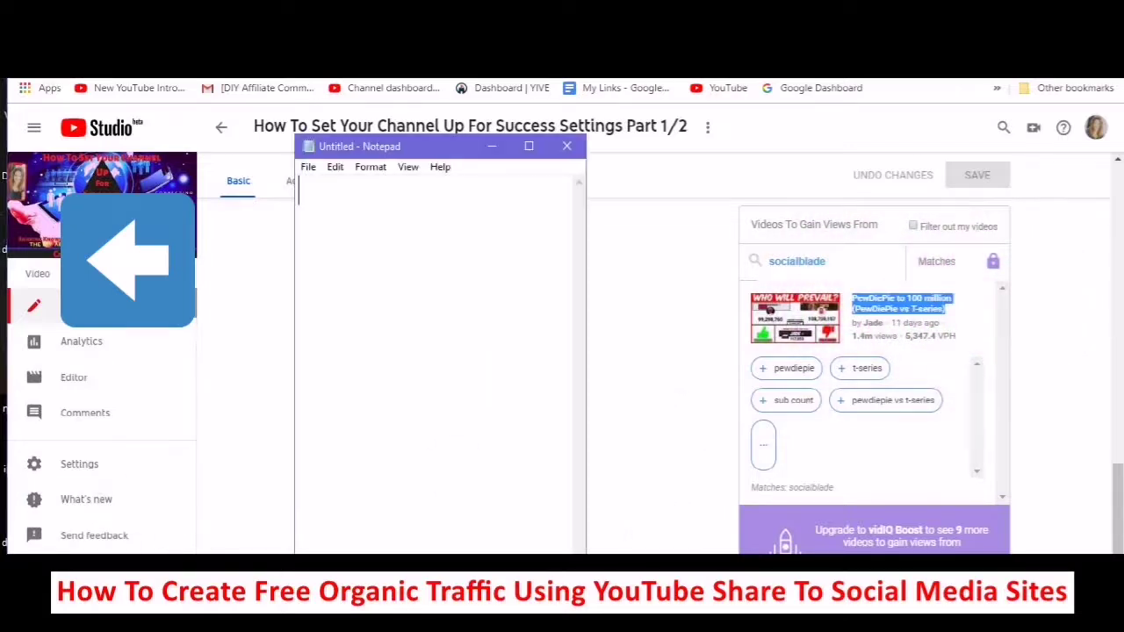
Type 'PewDiePie to 100 million PewDiePie vs T- series' into the Notepad note
{"action": "left_click", "coordinate": [298, 205]}
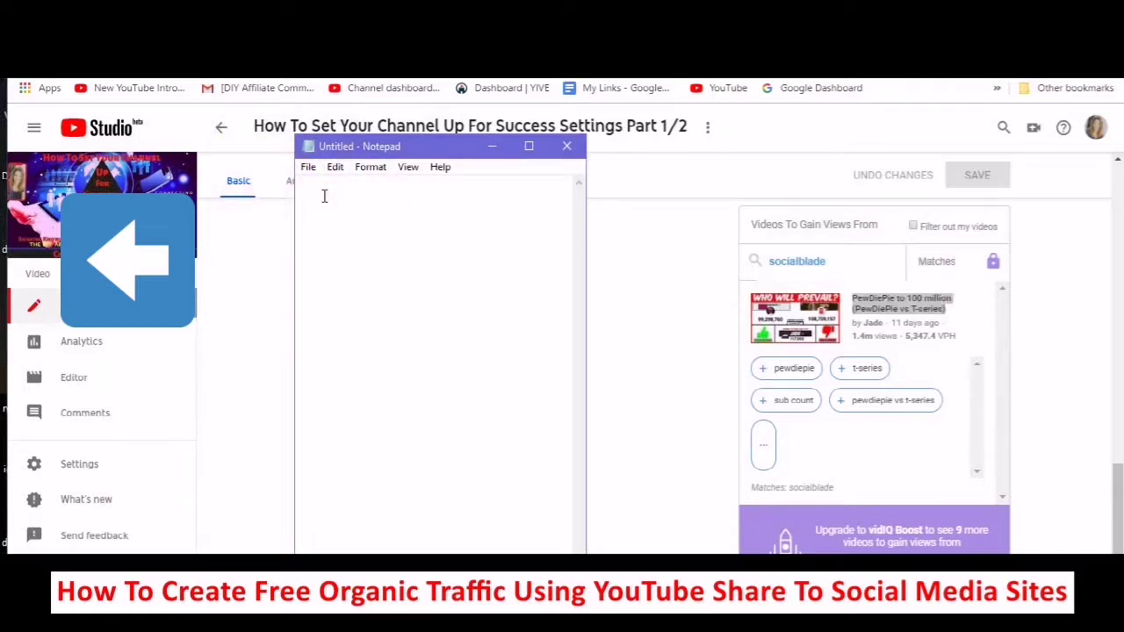
{"action": "type", "text": "PewDie"}
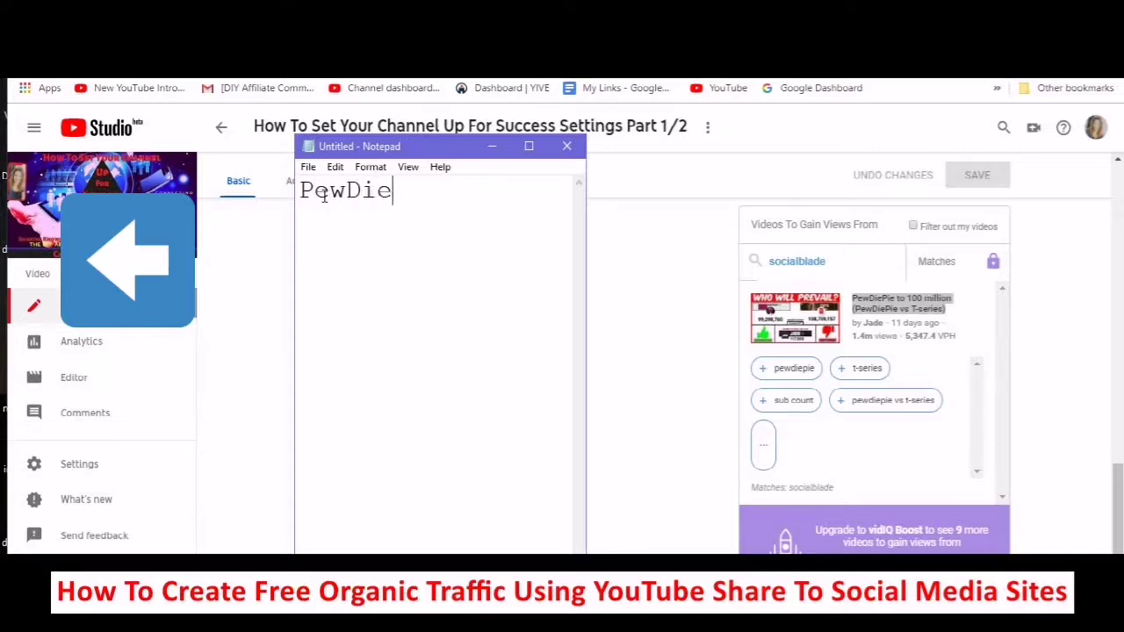
{"action": "type", "text": "P"}
{"action": "type", "text": "ie"}
{"action": "type", "text": " to 1"}
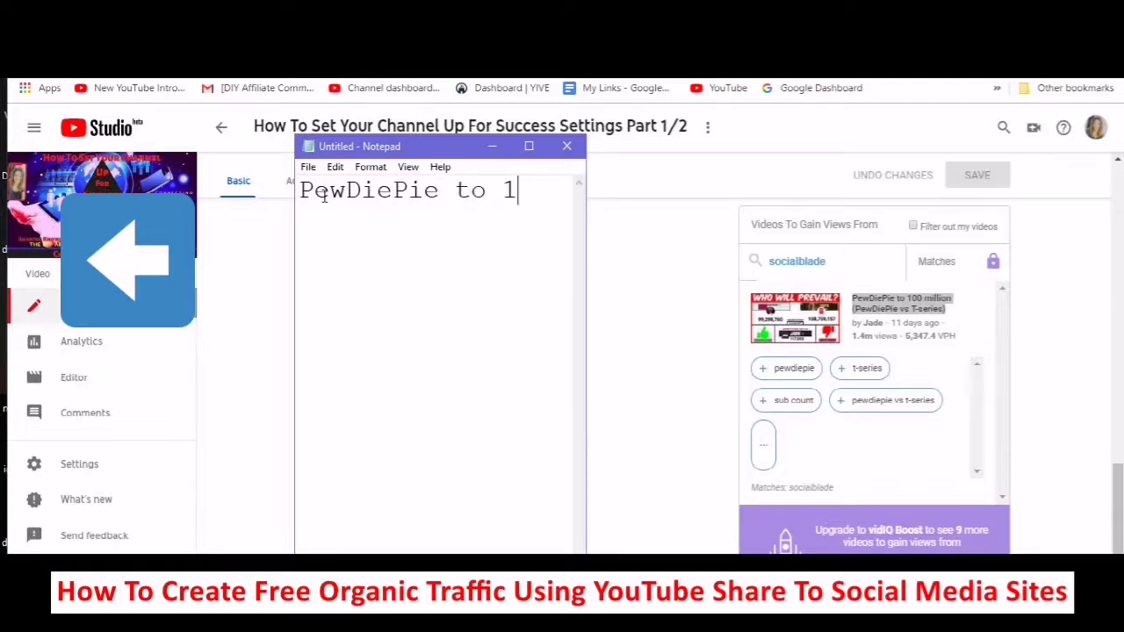
{"action": "type", "text": "00 mu"}
{"action": "key", "text": "BackSpace"}
{"action": "type", "text": "illion"}
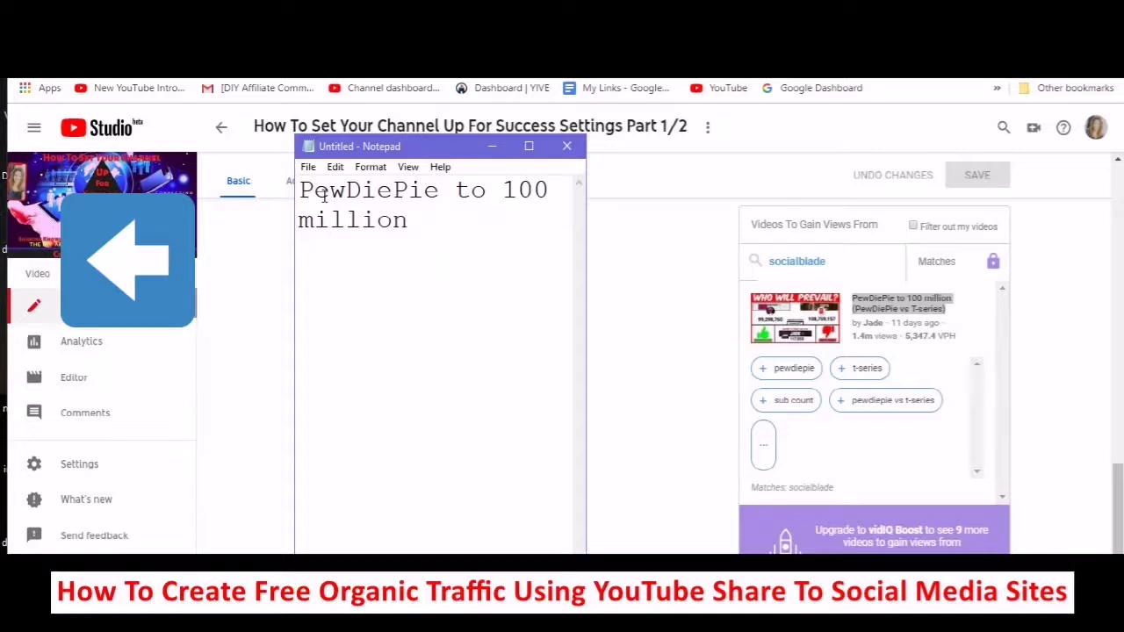
{"action": "type", "text": " PewDieP"}
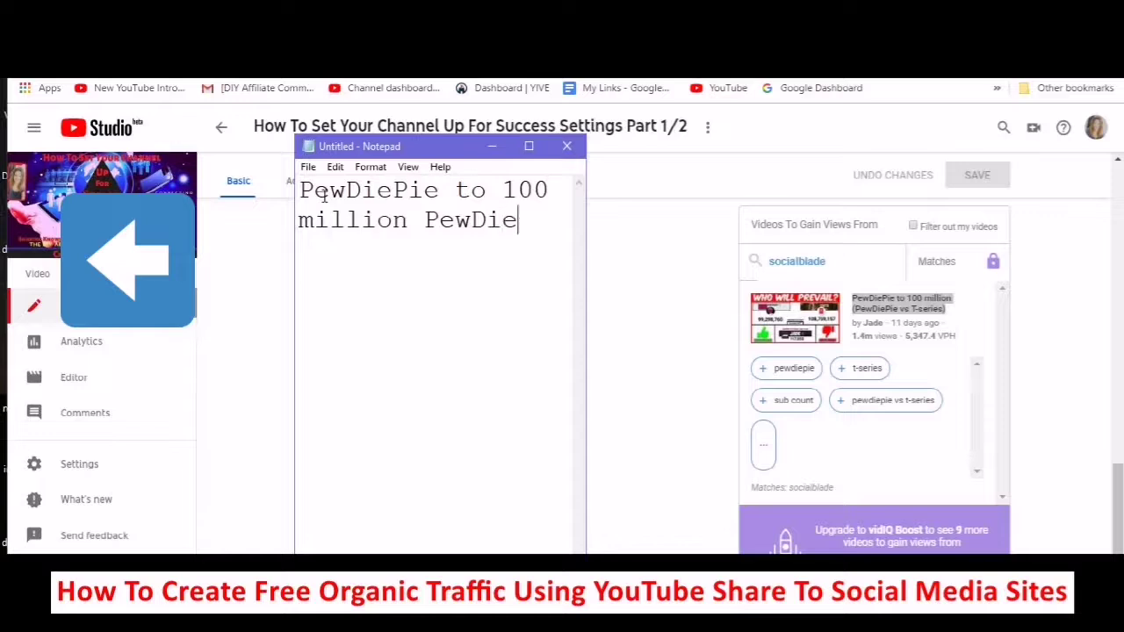
{"action": "type", "text": "ie vs T"}
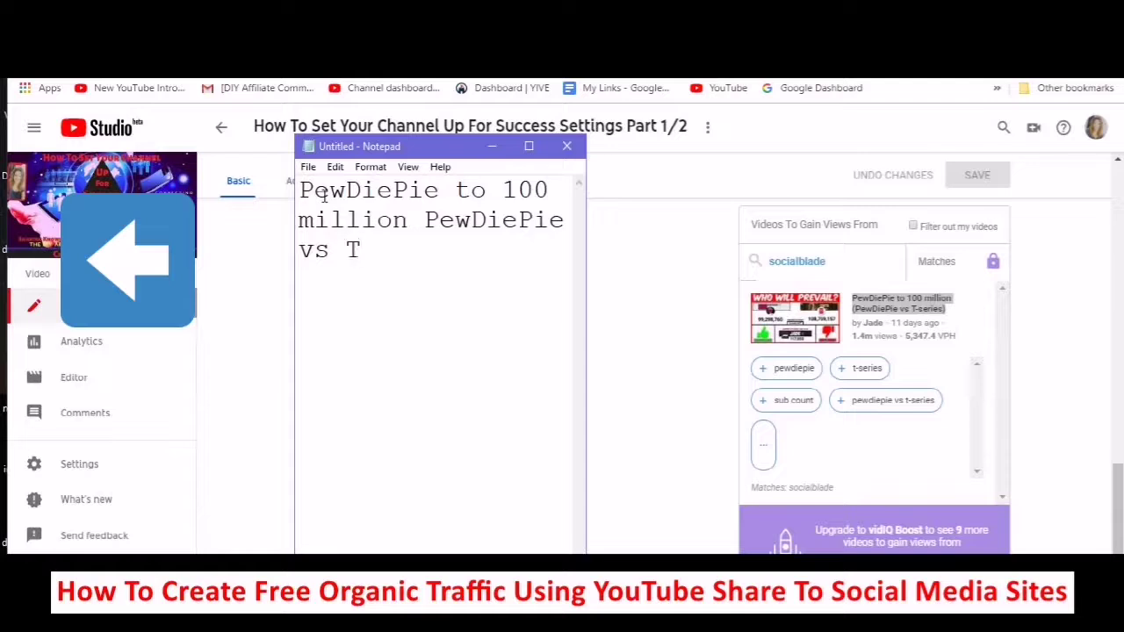
{"action": "type", "text": "- series"}
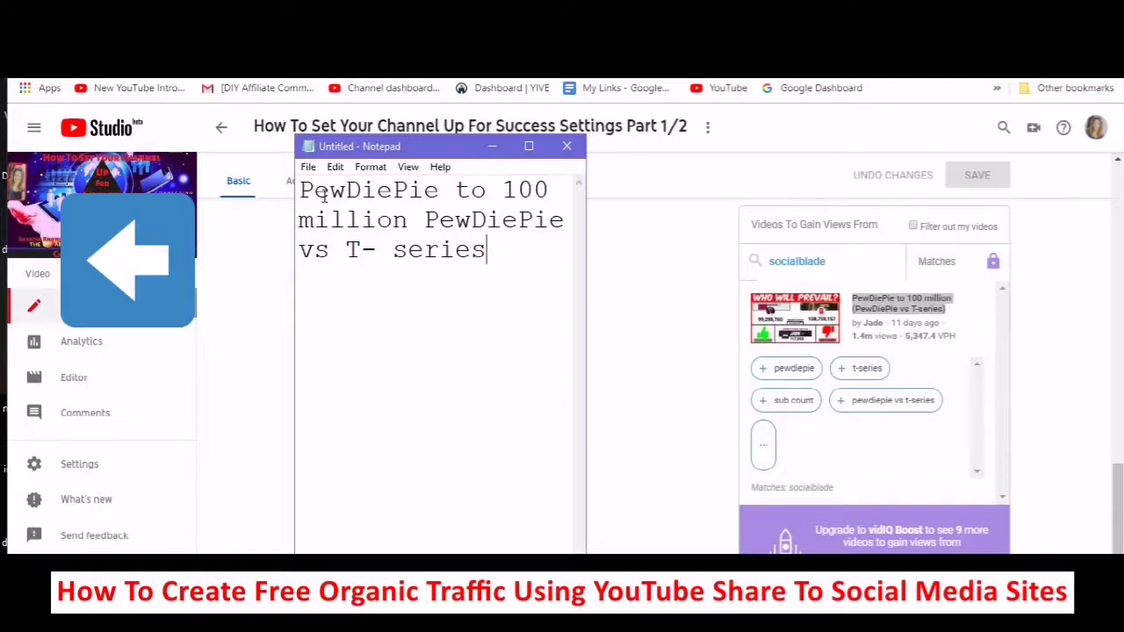
Select the competitor video's tag chips in vidIQ and dismiss the translation pop-up
{"action": "left_click", "coordinate": [756, 352]}
{"action": "left_click_drag", "start_coordinate": [759, 351], "coordinate": [836, 379]}
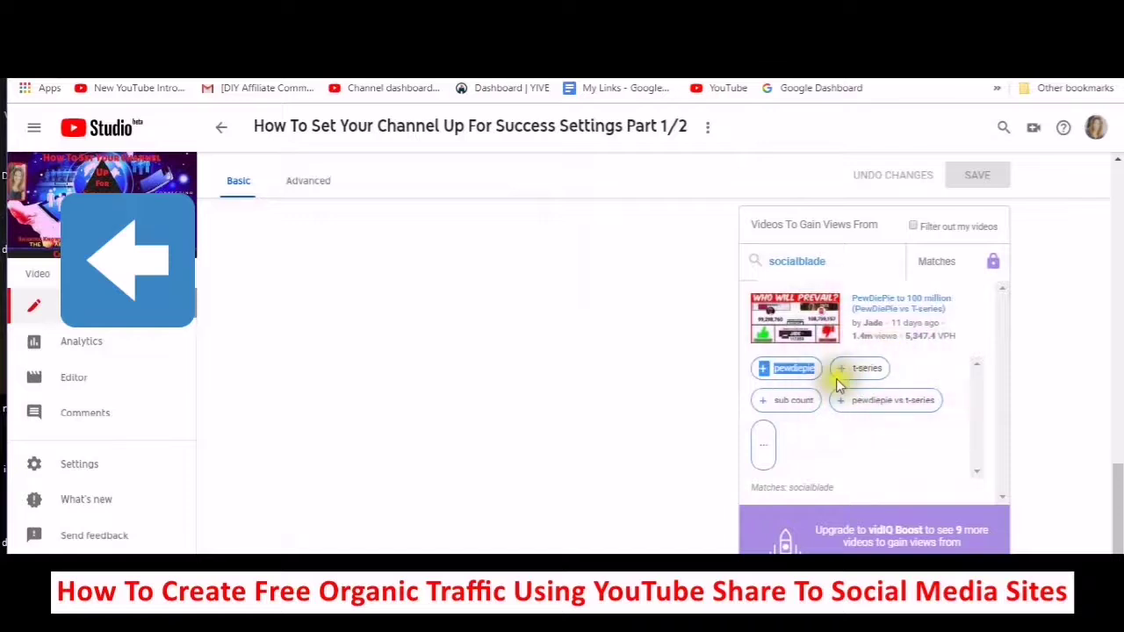
{"action": "left_click", "coordinate": [755, 356]}
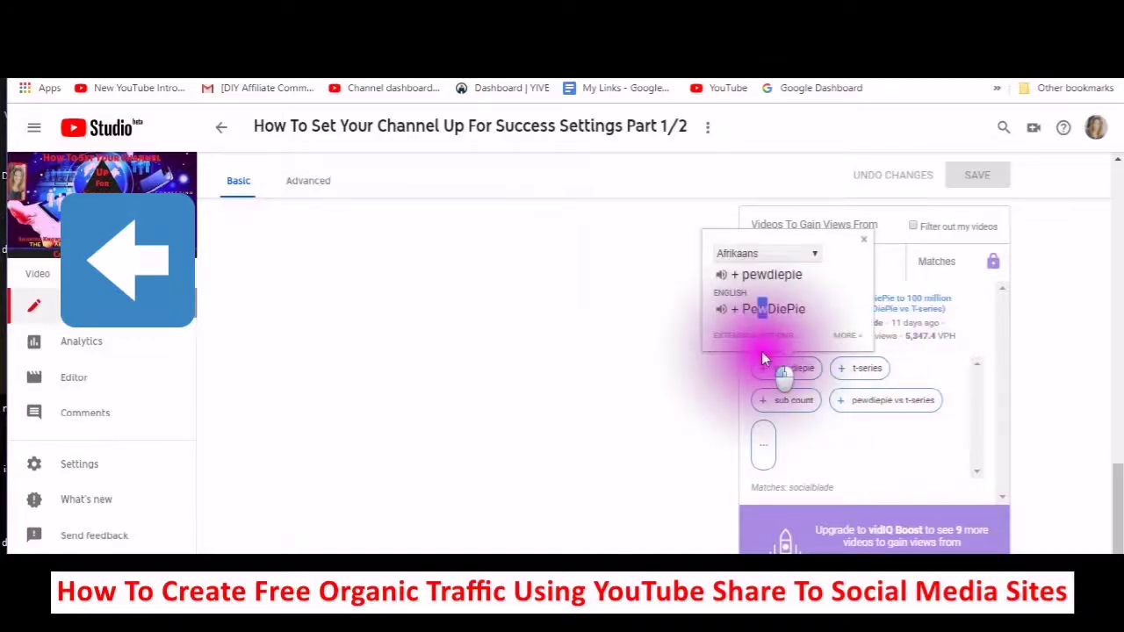
{"action": "left_click_drag", "start_coordinate": [762, 351], "coordinate": [953, 369]}
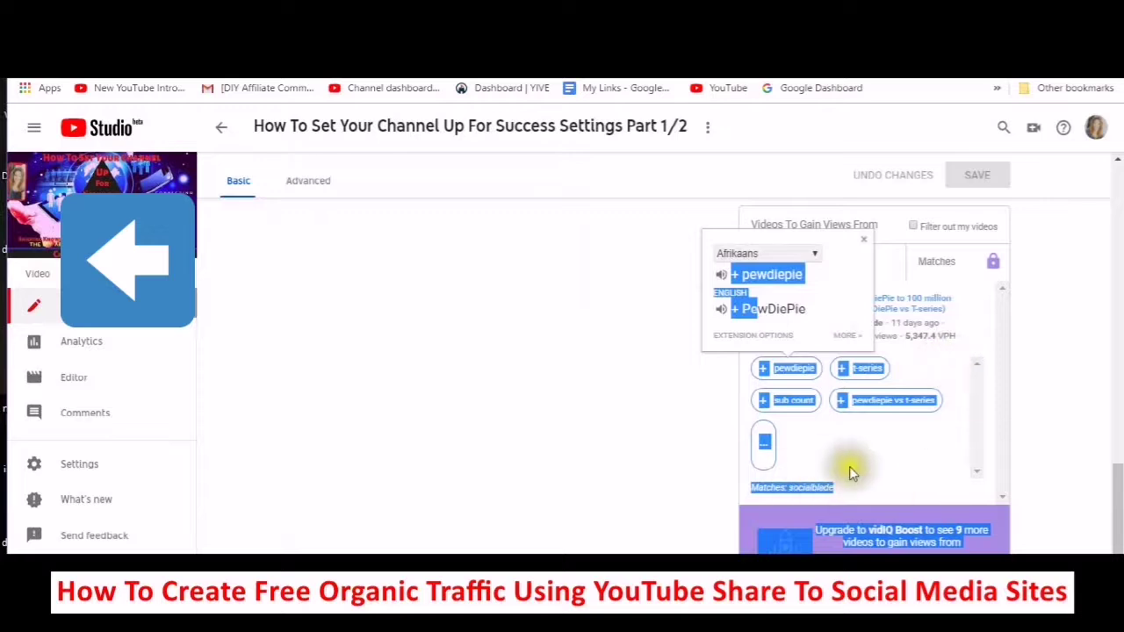
{"action": "left_click", "coordinate": [866, 244]}
{"action": "left_click", "coordinate": [816, 428]}
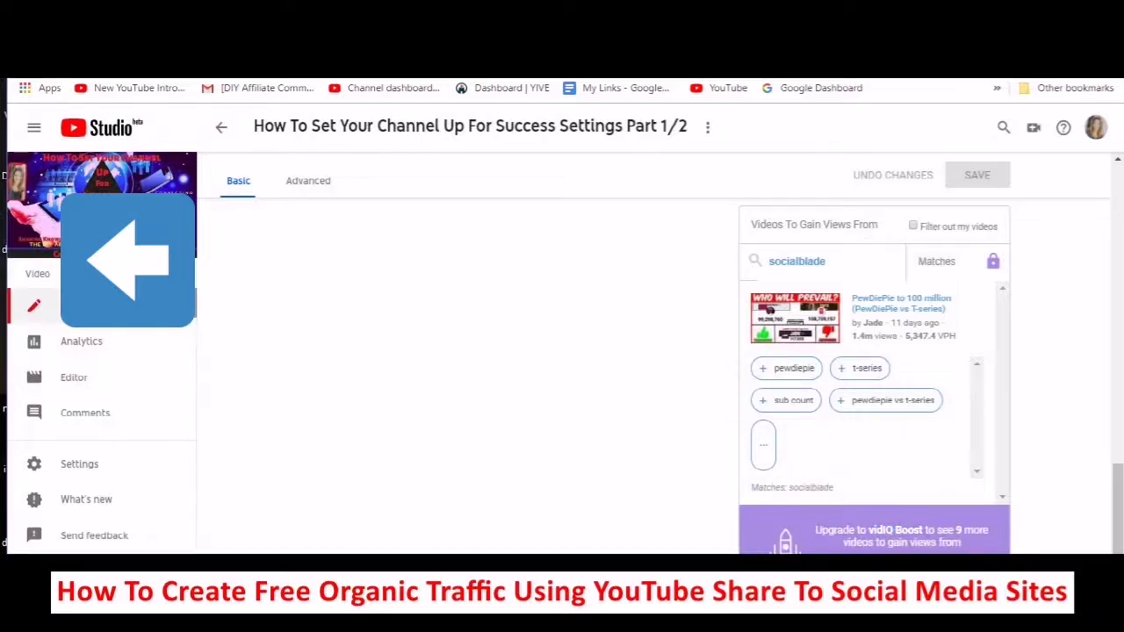
Back in Notepad, start a new line under the title and type 'pewdepie'
{"action": "key", "text": "alt+Tab"}
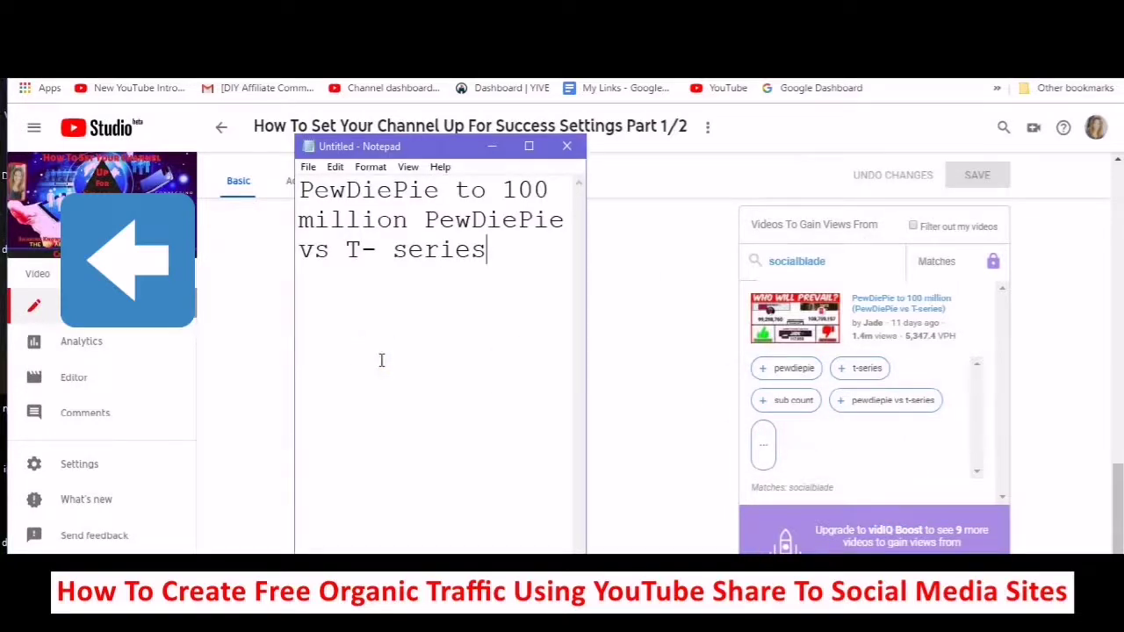
{"action": "key", "text": "Return"}
{"action": "type", "text": "pewd"}
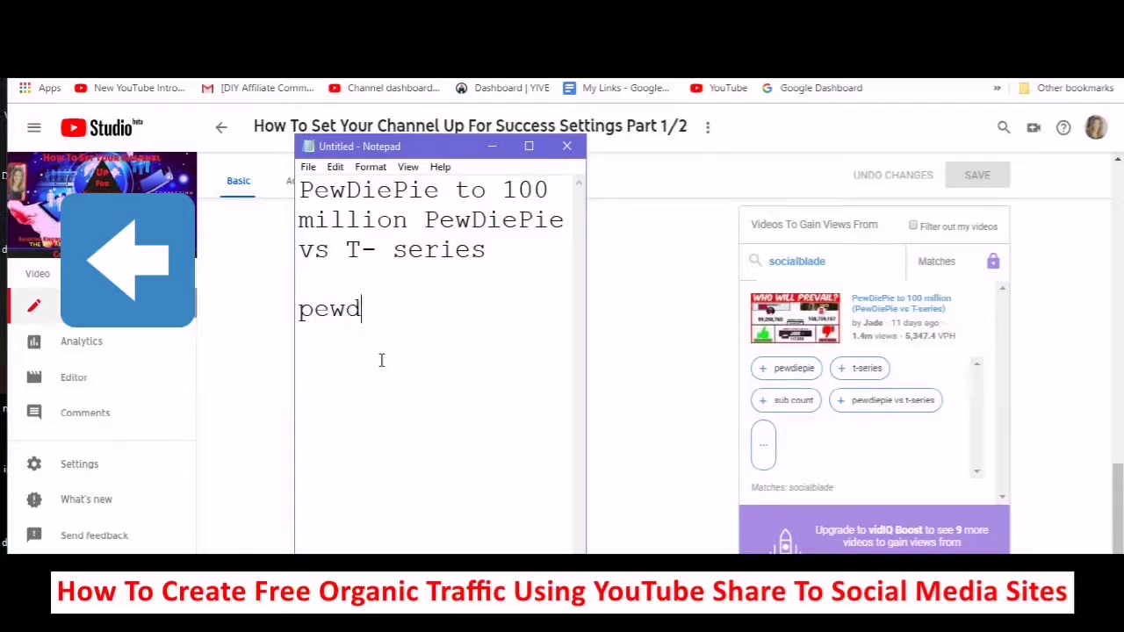
{"action": "type", "text": "ep"}
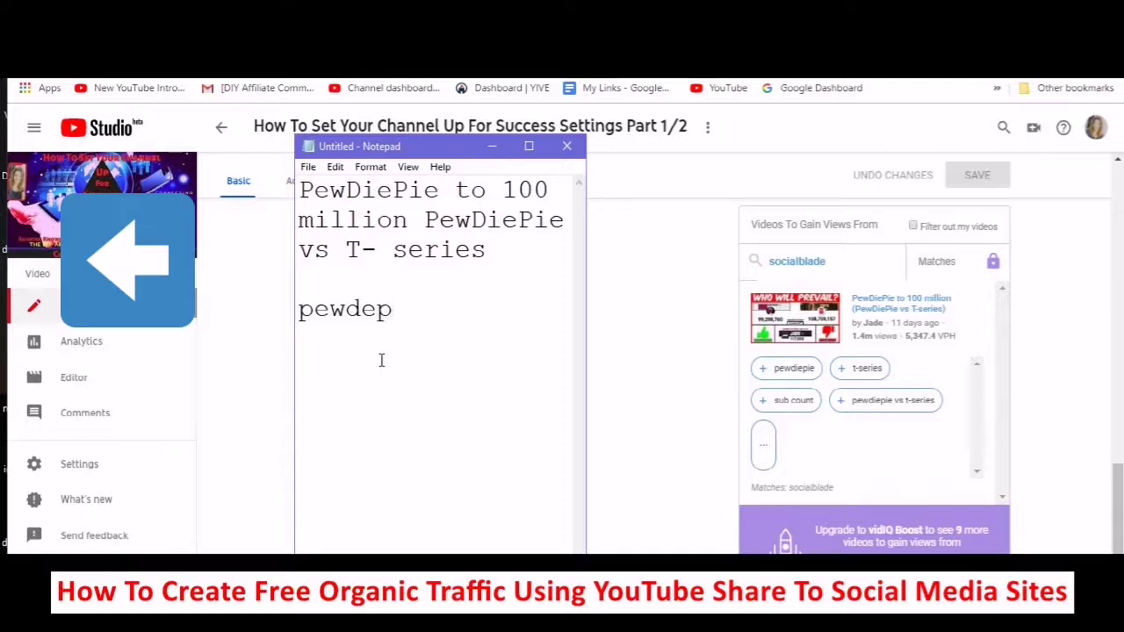
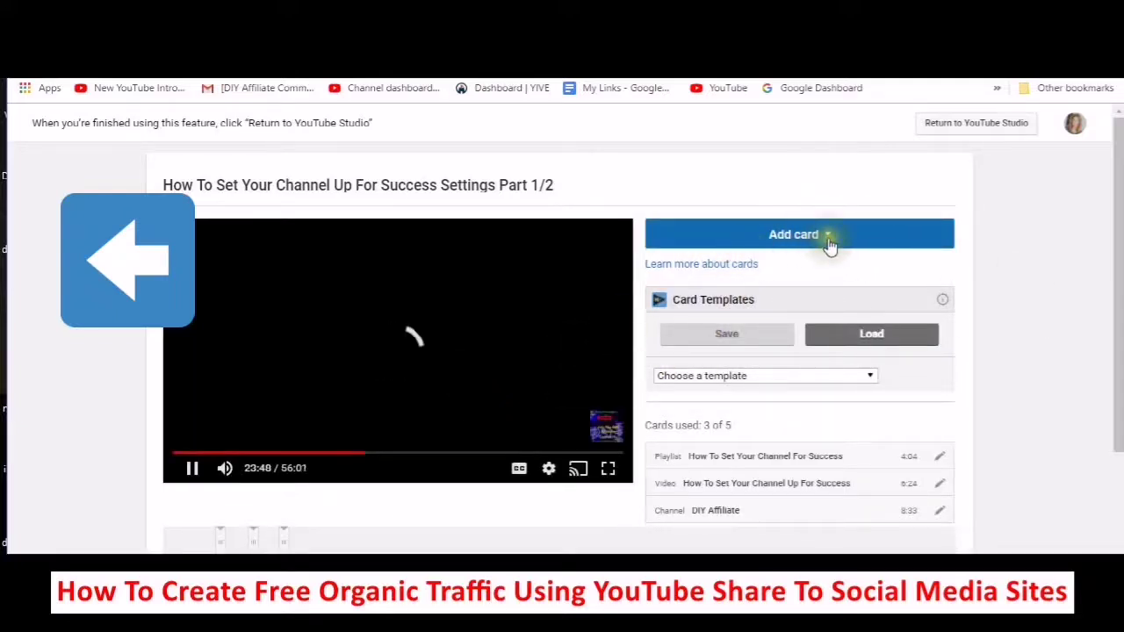
Start a new Video or Playlist card and focus its video URL field
{"action": "left_click", "coordinate": [831, 239]}
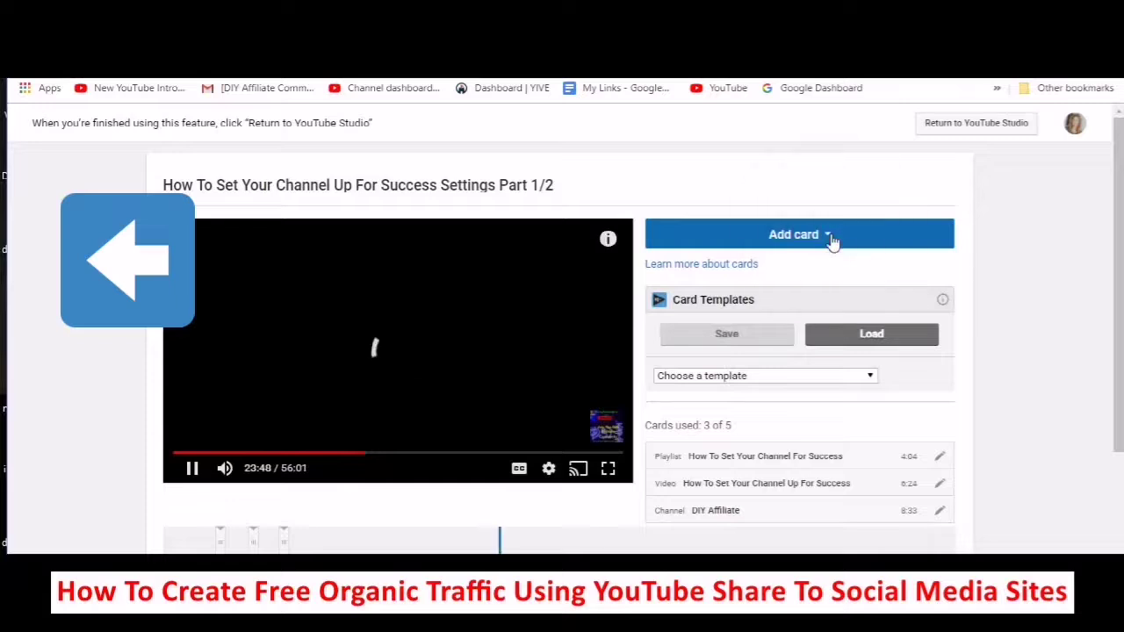
{"action": "left_click", "coordinate": [831, 238]}
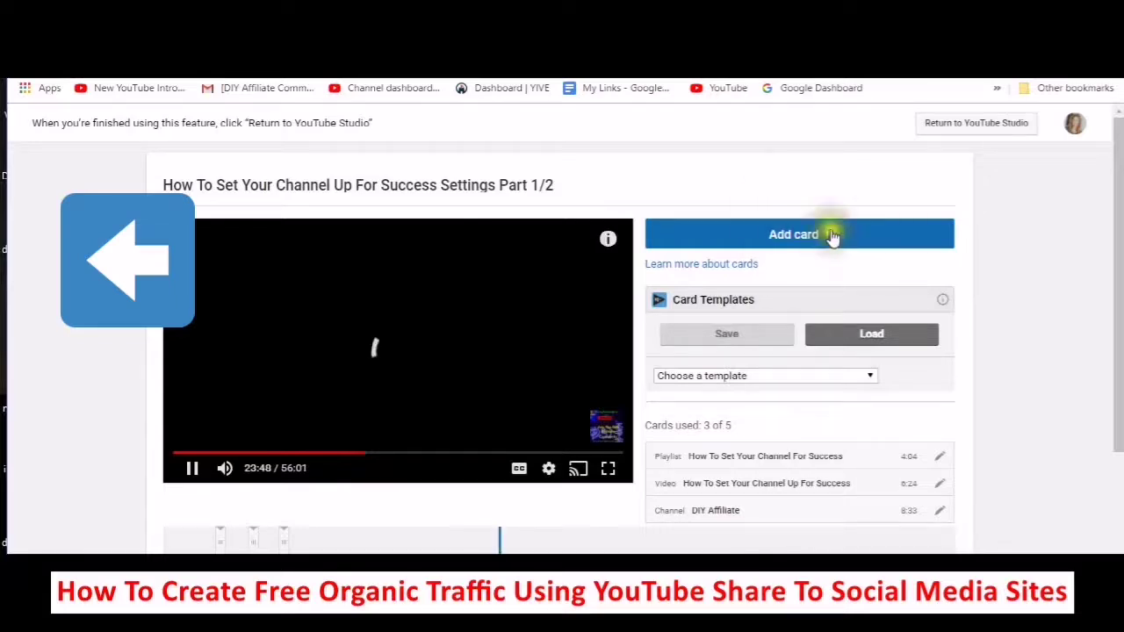
{"action": "left_click", "coordinate": [828, 238]}
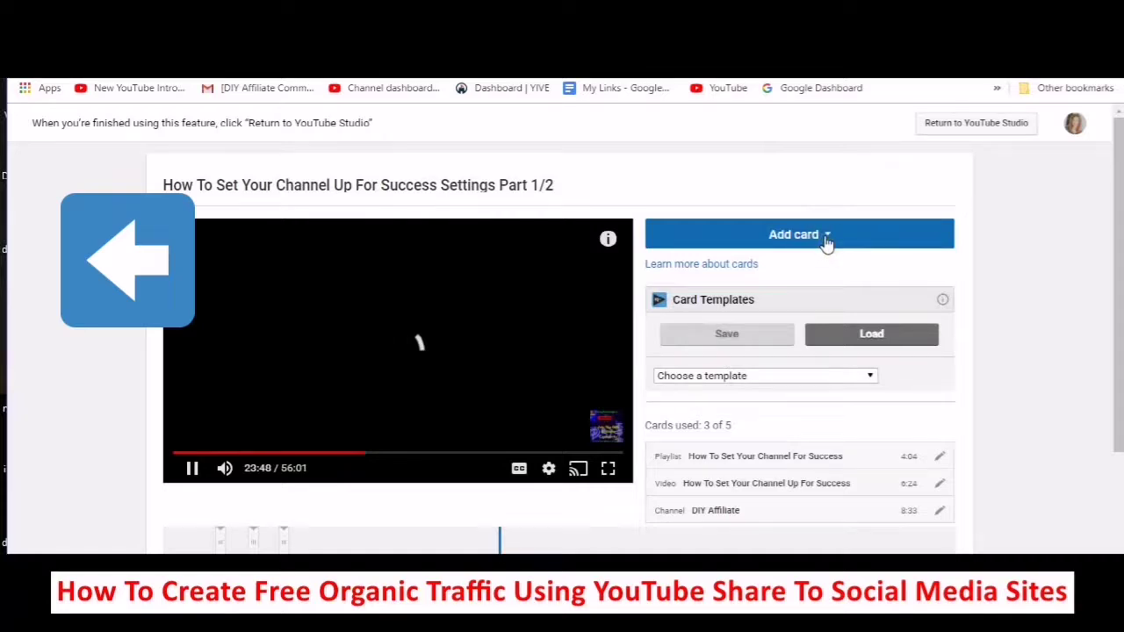
{"action": "left_click", "coordinate": [827, 239]}
{"action": "left_click", "coordinate": [935, 295]}
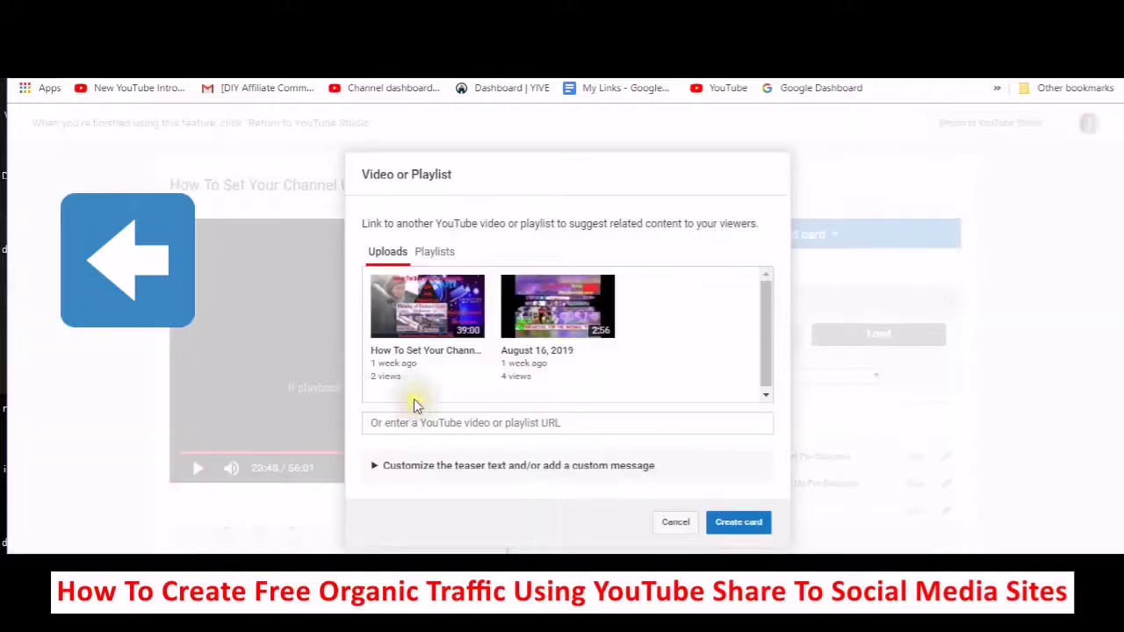
{"action": "left_click", "coordinate": [378, 424]}
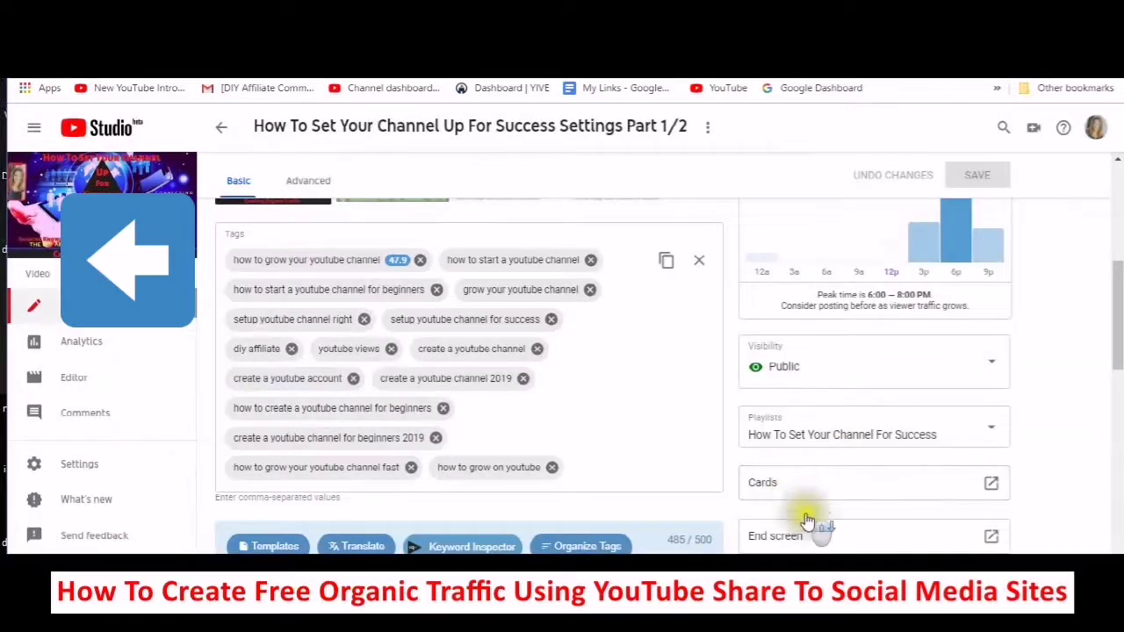
Copy the PewDiePie vs T-Series video's link from vidIQ's Videos To Gain Views From list
{"action": "scroll", "coordinate": [813, 532], "scroll_direction": "down", "scroll_amount": 2}
{"action": "scroll", "coordinate": [811, 522], "scroll_direction": "down", "scroll_amount": 6}
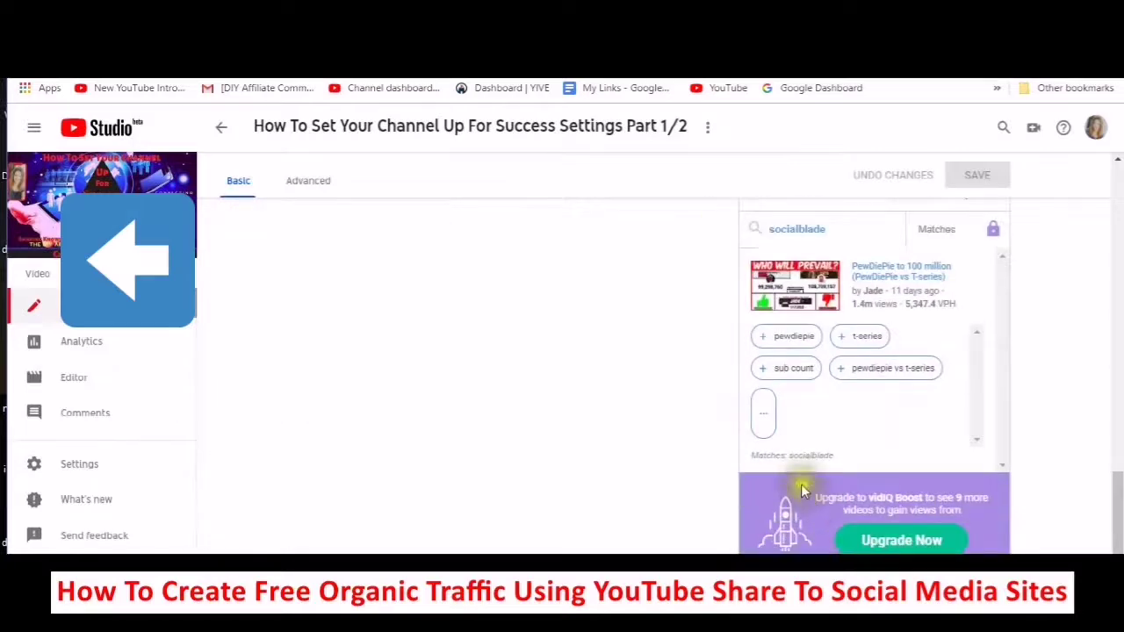
{"action": "scroll", "coordinate": [799, 492], "scroll_direction": "up", "scroll_amount": 1}
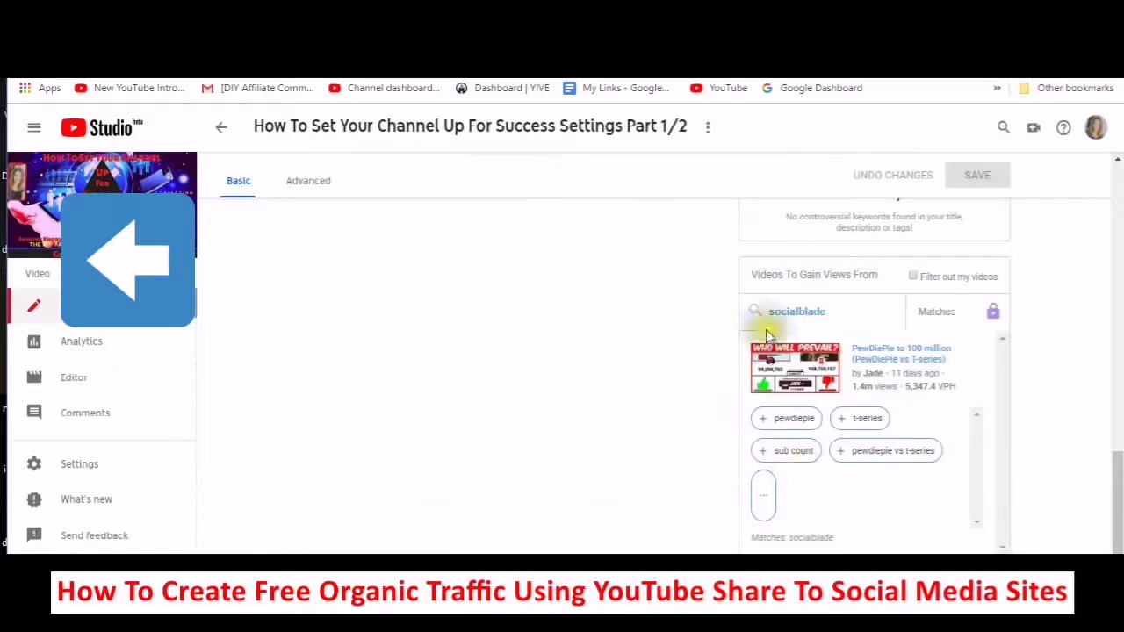
{"action": "right_click", "coordinate": [859, 355]}
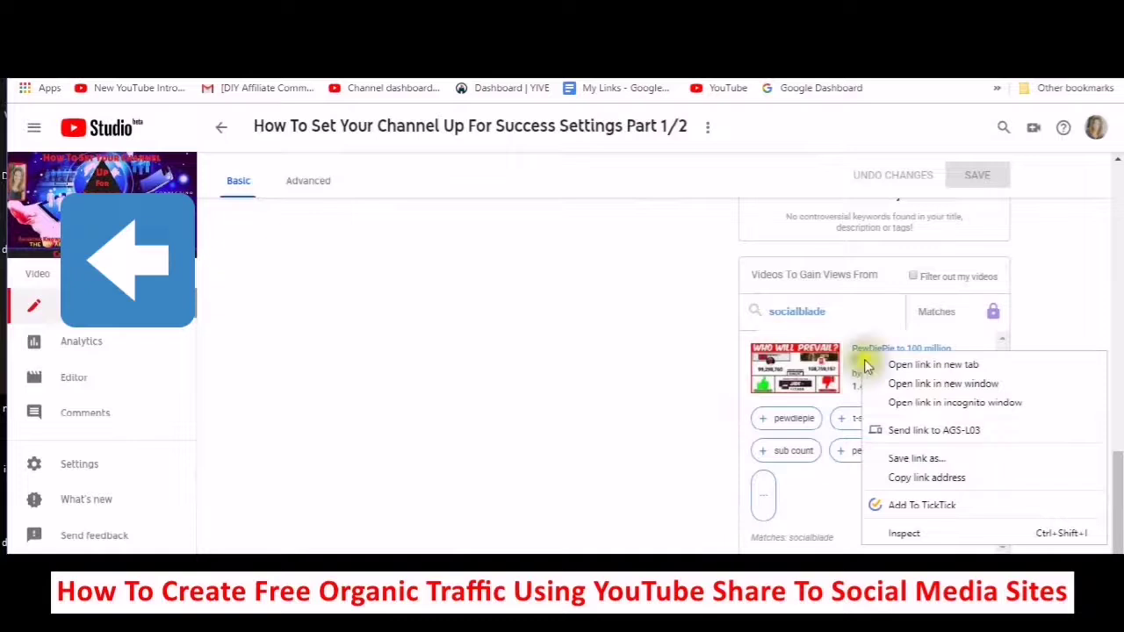
{"action": "left_click", "coordinate": [888, 483]}
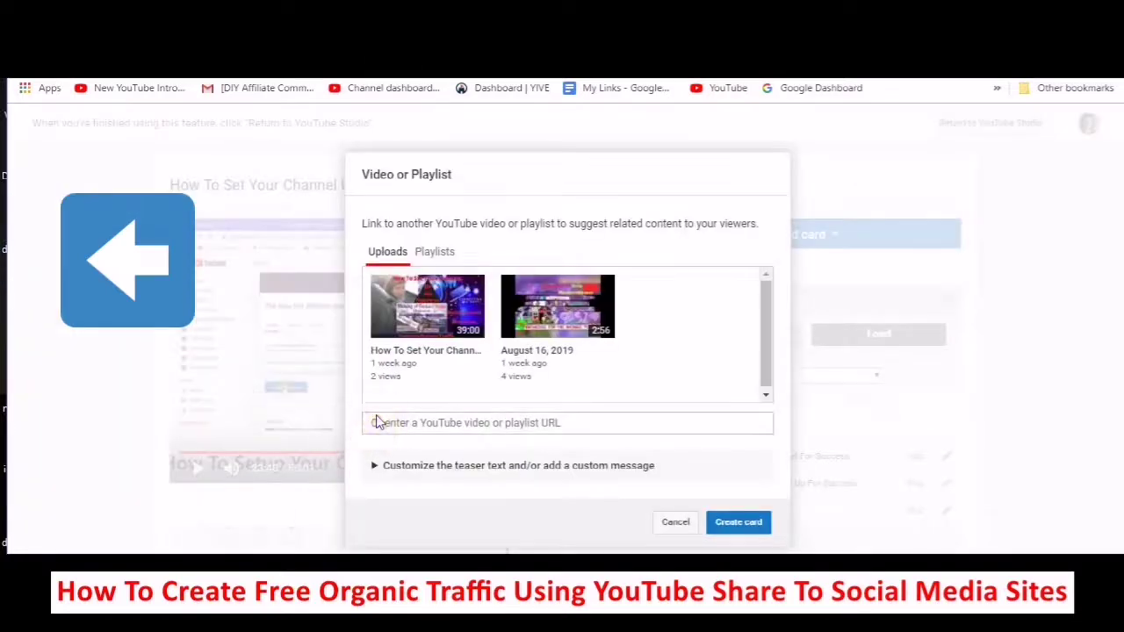
Paste the PewDiePie video link and set the custom message 'People Want To Know'
{"action": "left_click", "coordinate": [369, 426]}
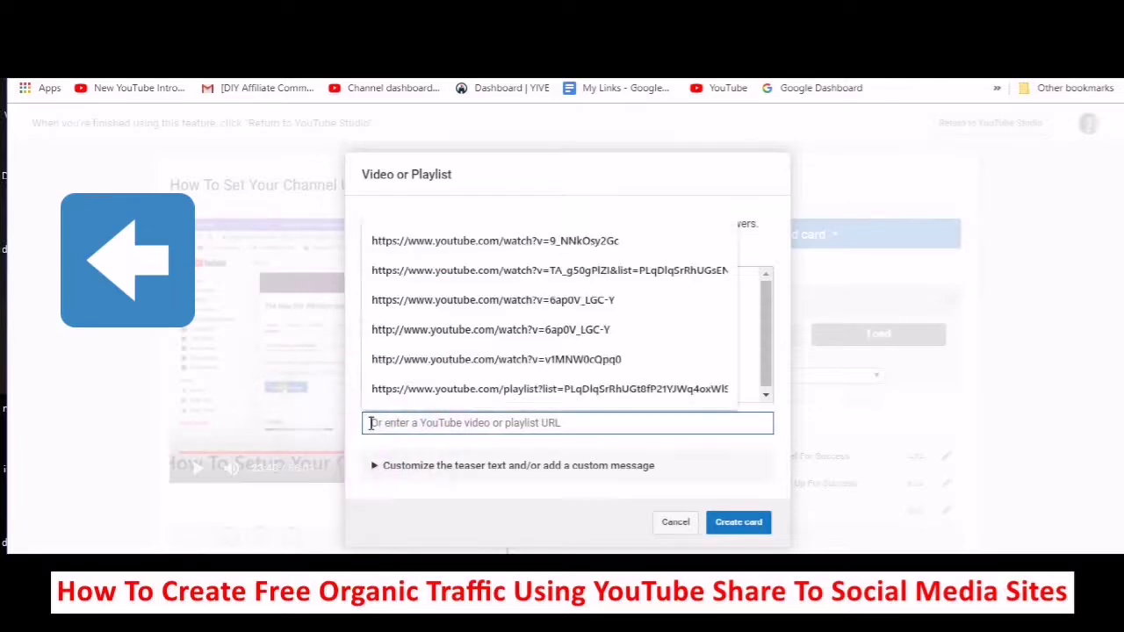
{"action": "right_click", "coordinate": [370, 423]}
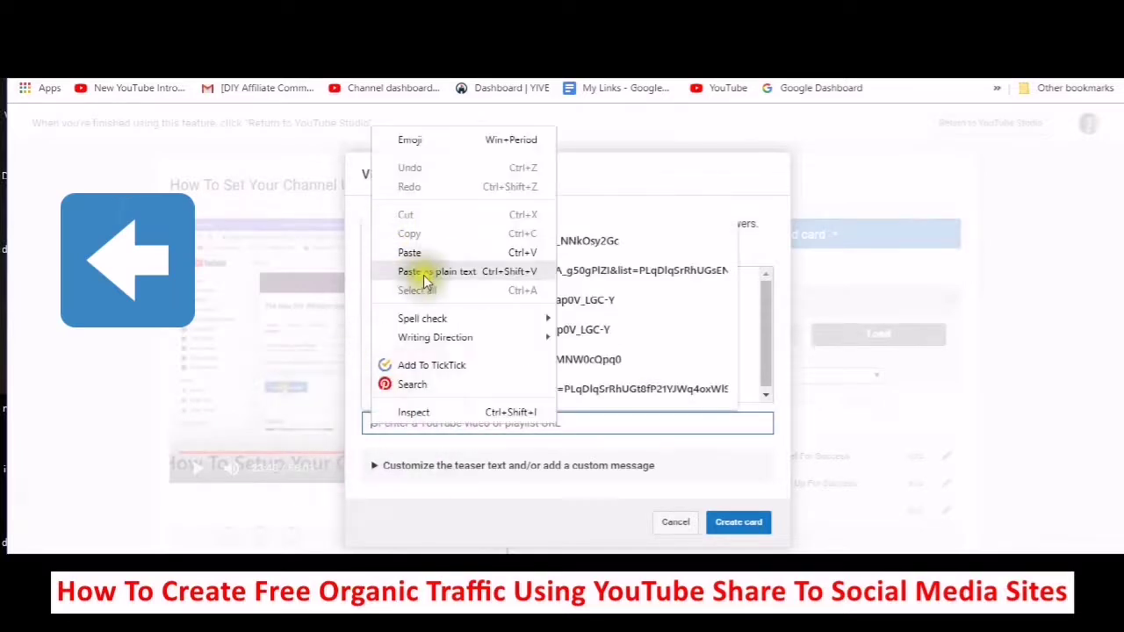
{"action": "left_click", "coordinate": [407, 252]}
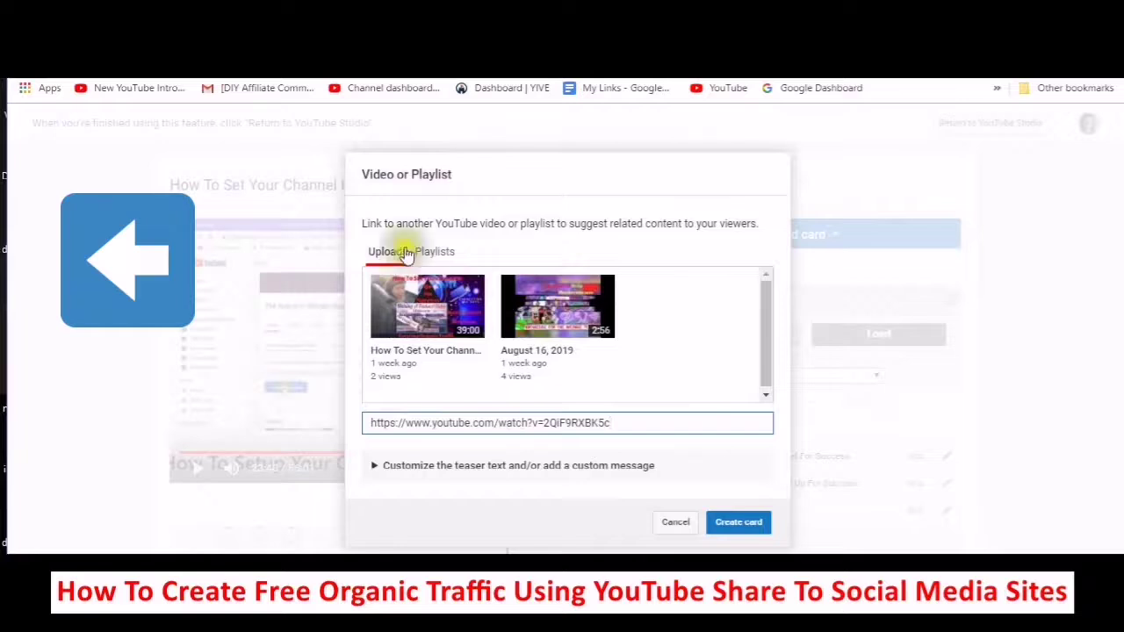
{"action": "left_click", "coordinate": [376, 462]}
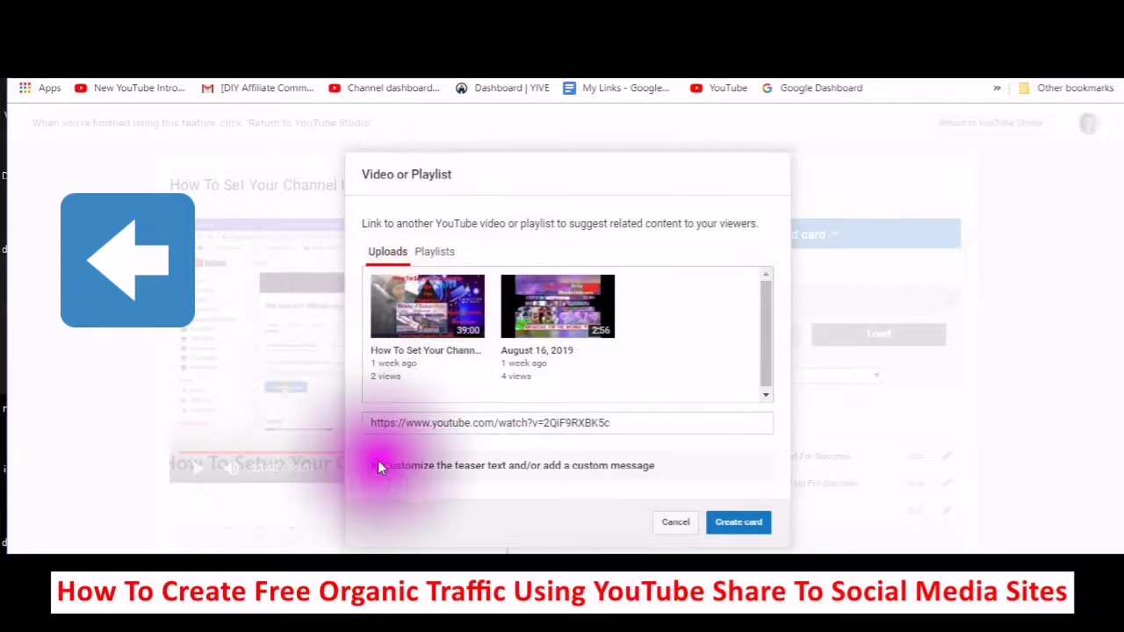
{"action": "left_click", "coordinate": [376, 466]}
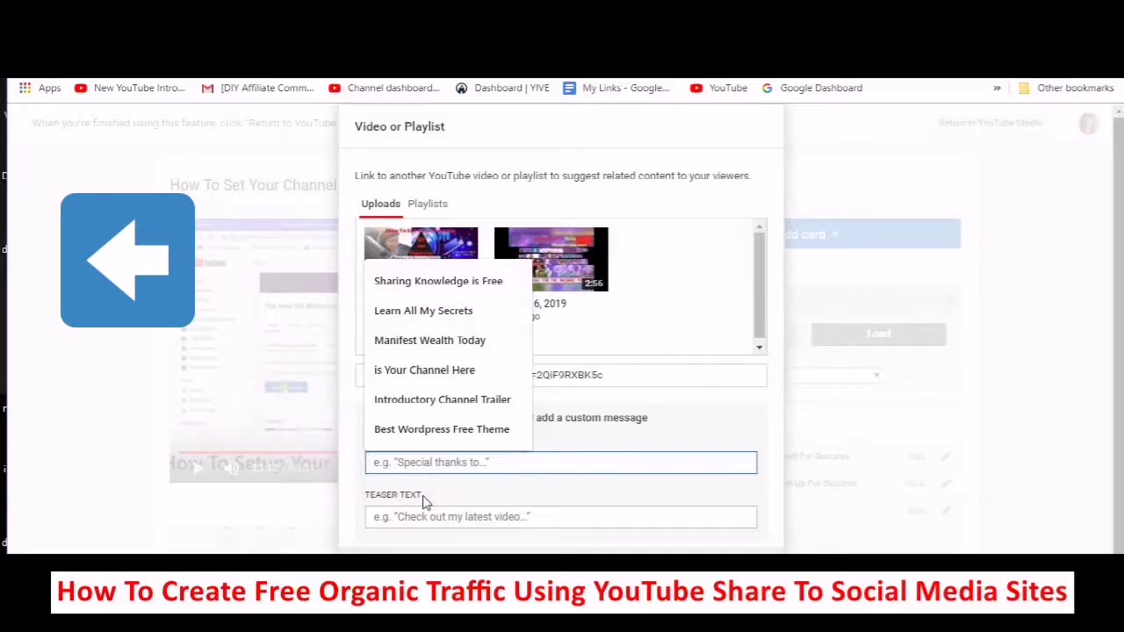
{"action": "type", "text": "People Want To Know"}
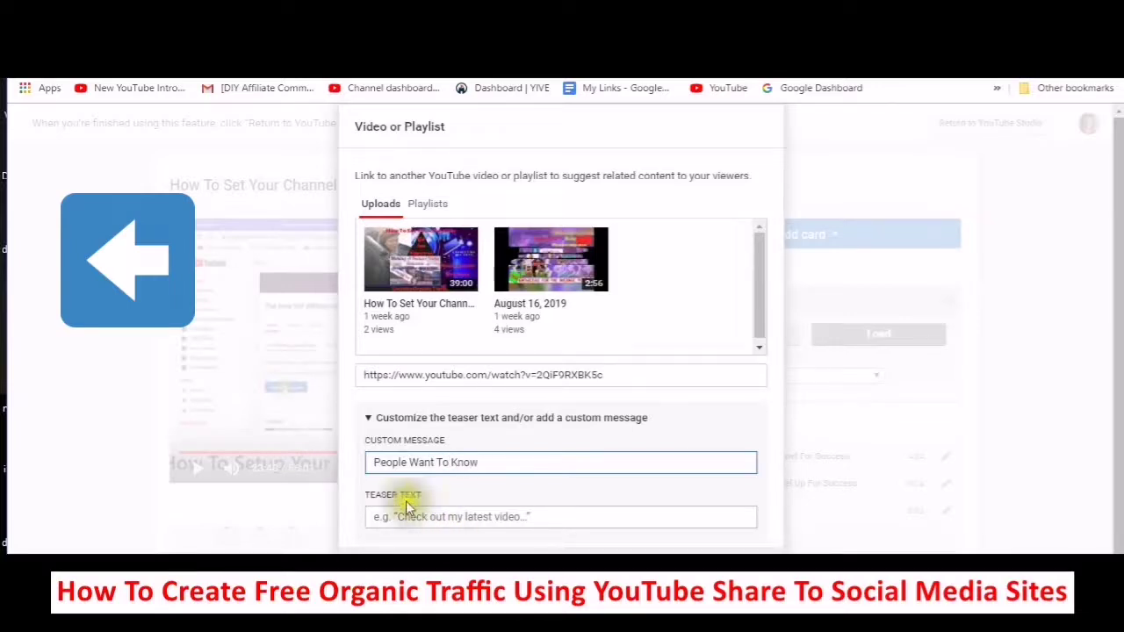
Enter the teaser text about Socialblade and vidIQ both agreeing, then create the card
{"action": "left_click", "coordinate": [387, 523]}
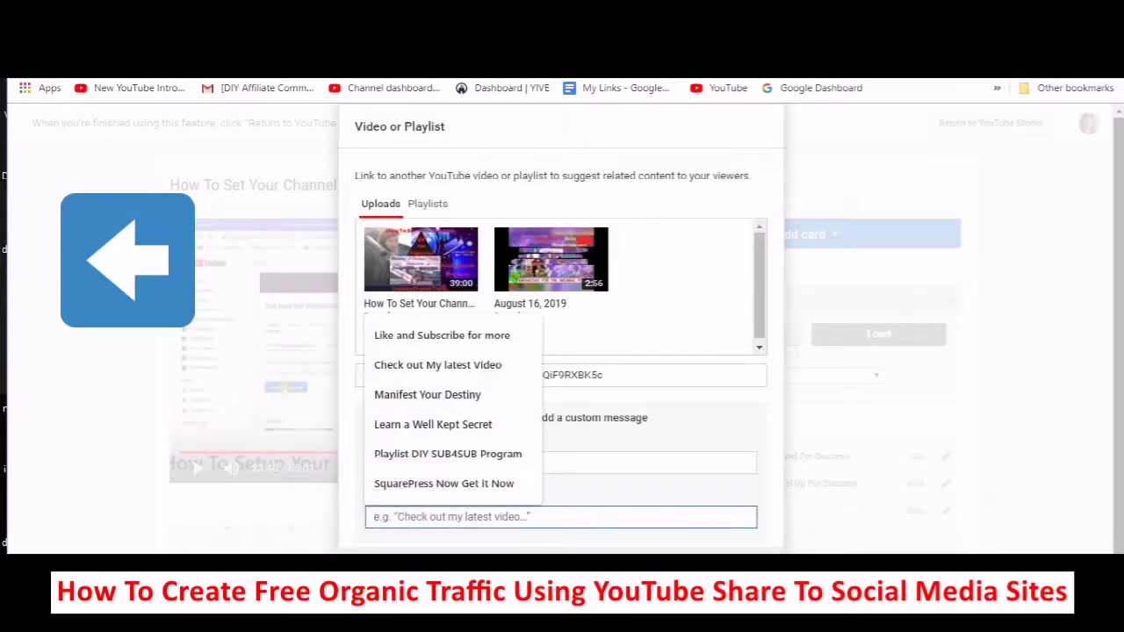
{"action": "type", "text": "Socialblade and"}
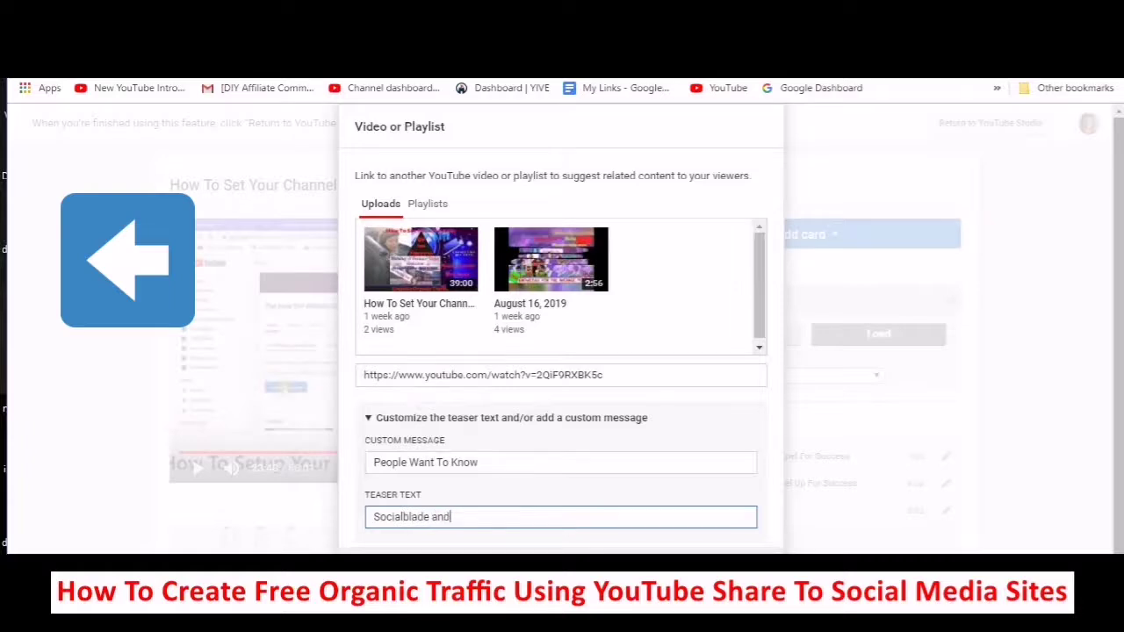
{"action": "type", "text": " VidIO both"}
{"action": "key", "text": "BackSpace"}
{"action": "key", "text": "BackSpace"}
{"action": "key", "text": "BackSpace"}
{"action": "key", "text": "BackSpace"}
{"action": "type", "text": "h"}
{"action": "key", "text": "BackSpace"}
{"action": "type", "text": "both agree"}
{"action": "key", "text": "BackSpace"}
{"action": "key", "text": "BackSpace"}
{"action": "key", "text": "BackSpace"}
{"action": "key", "text": "BackSpace"}
{"action": "key", "text": "BackSpace"}
{"action": "key", "text": "BackSpace"}
{"action": "key", "text": "BackSpace"}
{"action": "key", "text": "BackSpace"}
{"action": "key", "text": "BackSpace"}
{"action": "key", "text": "BackSpace"}
{"action": "type", "text": "highest"}
{"action": "key", "text": "Tab"}
{"action": "key", "text": "Return"}
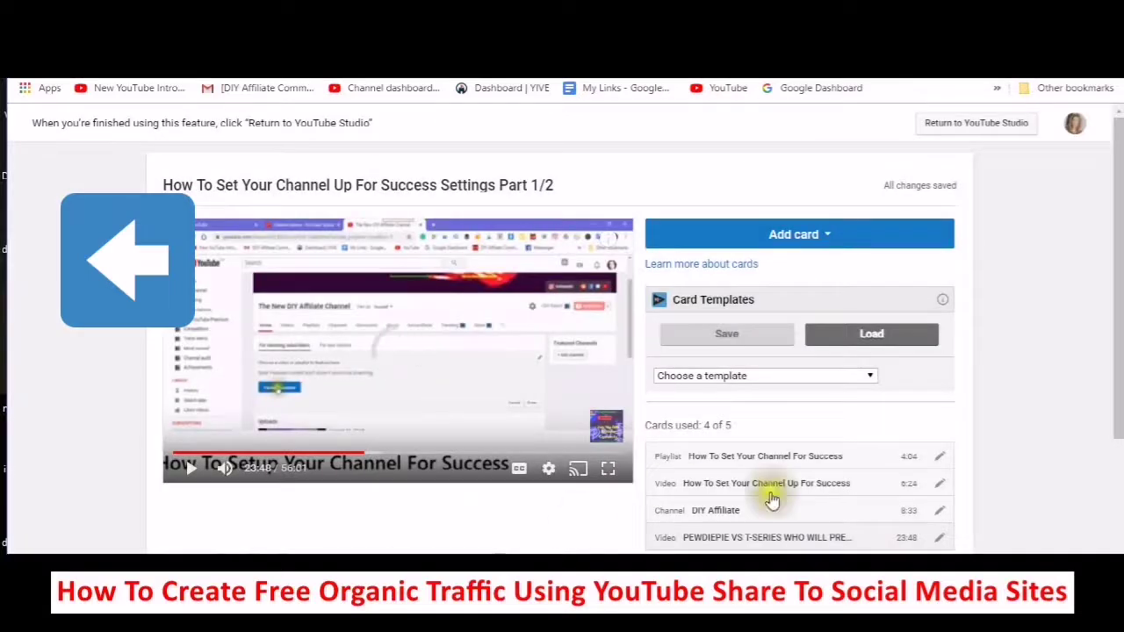
Move the PewDiePie card on the timeline to about 5:11
{"action": "left_click", "coordinate": [663, 546]}
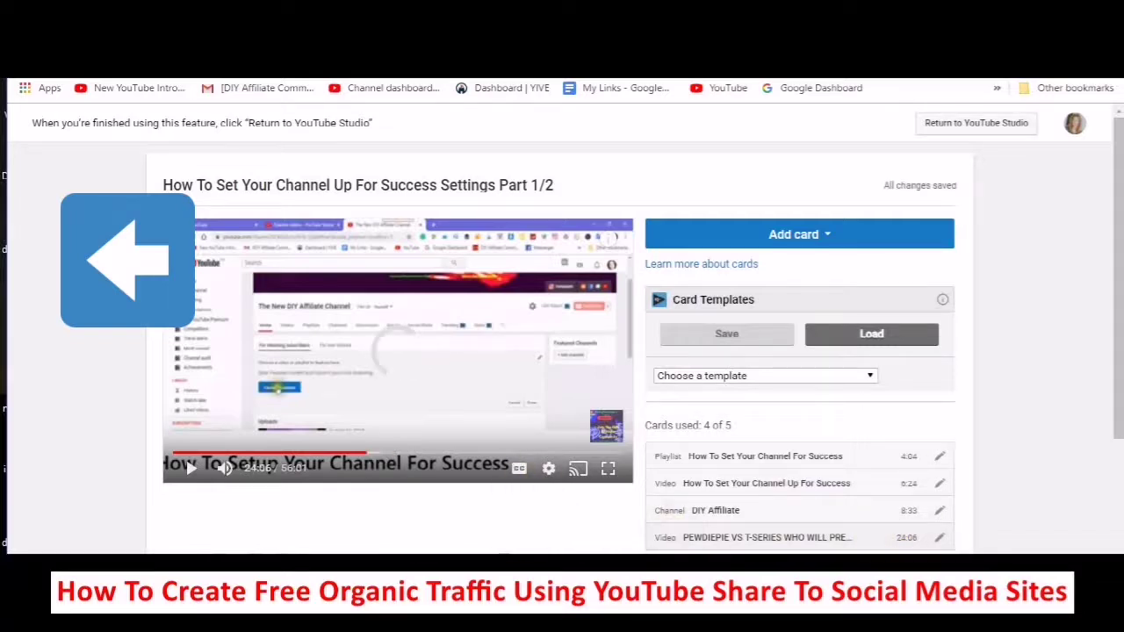
{"action": "left_click_drag", "start_coordinate": [497, 562], "coordinate": [505, 562]}
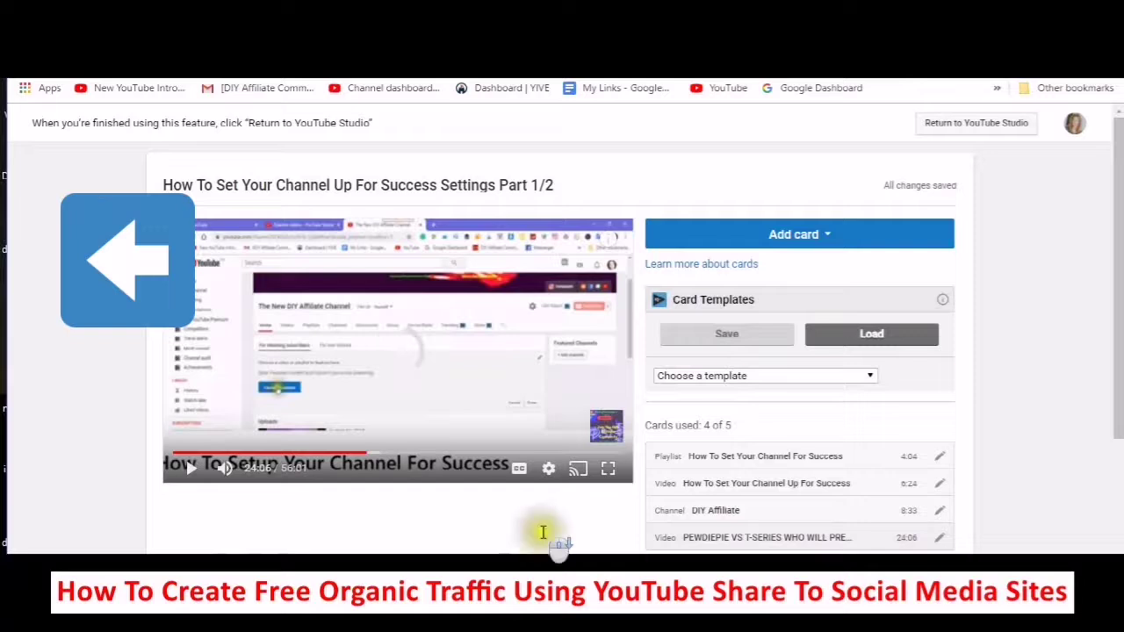
{"action": "scroll", "coordinate": [501, 515], "scroll_direction": "down", "scroll_amount": 1}
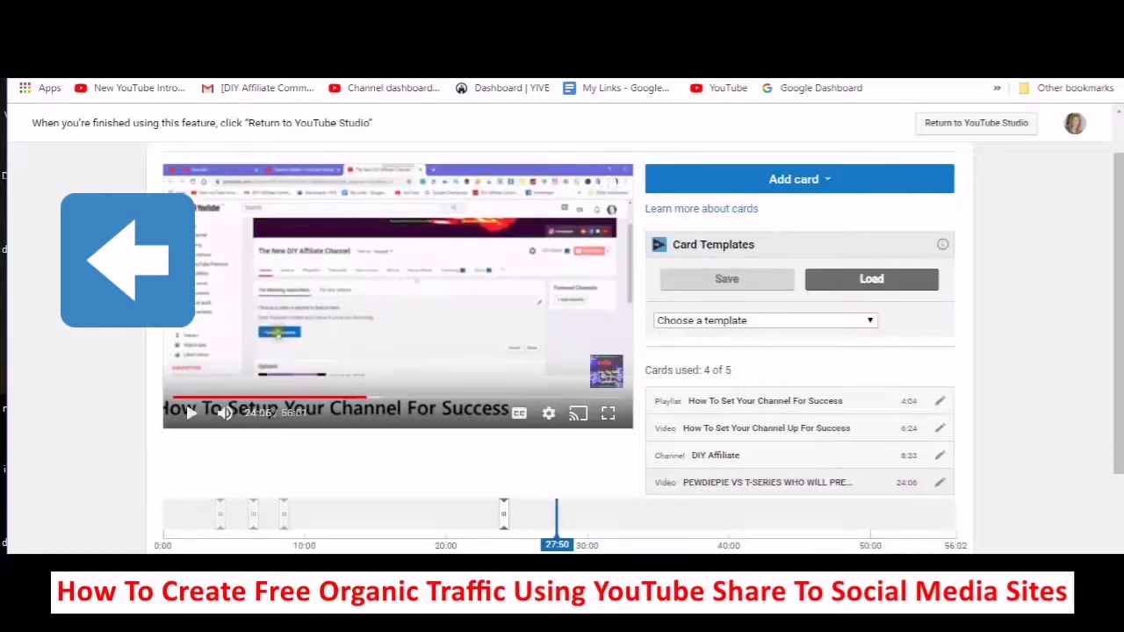
{"action": "scroll", "coordinate": [501, 515], "scroll_direction": "down", "scroll_amount": 1}
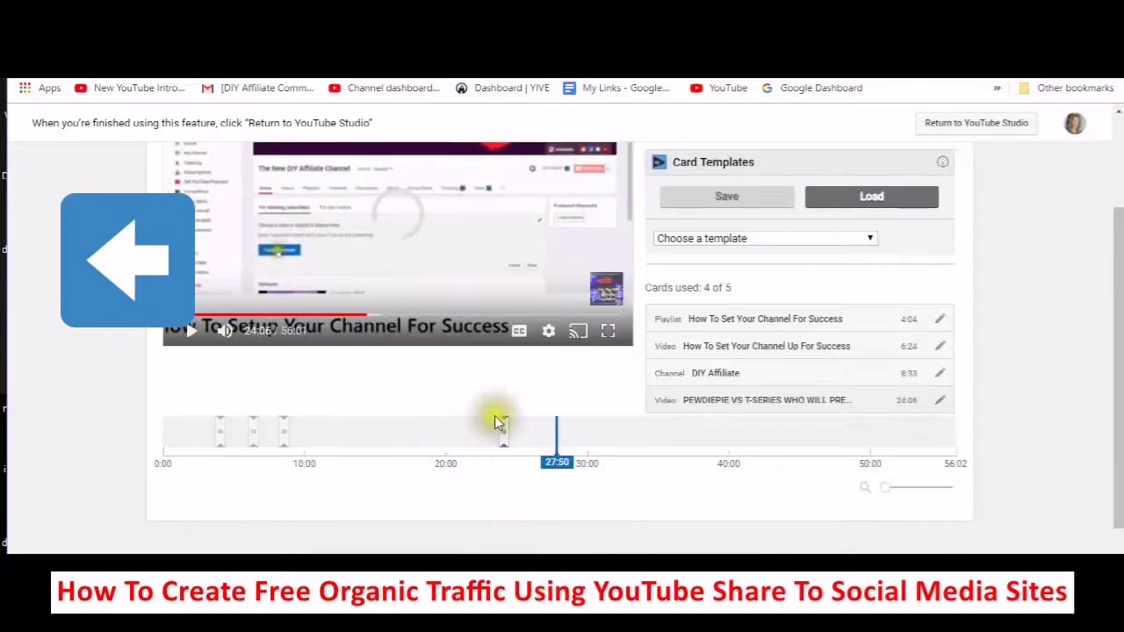
{"action": "left_click", "coordinate": [506, 443]}
{"action": "mouse_move", "coordinate": [506, 444]}
{"action": "left_mouse_down"}
{"action": "mouse_move", "coordinate": [281, 451]}
{"action": "mouse_move", "coordinate": [278, 434]}
{"action": "mouse_move", "coordinate": [215, 449]}
{"action": "mouse_move", "coordinate": [255, 442]}
{"action": "left_mouse_up"}
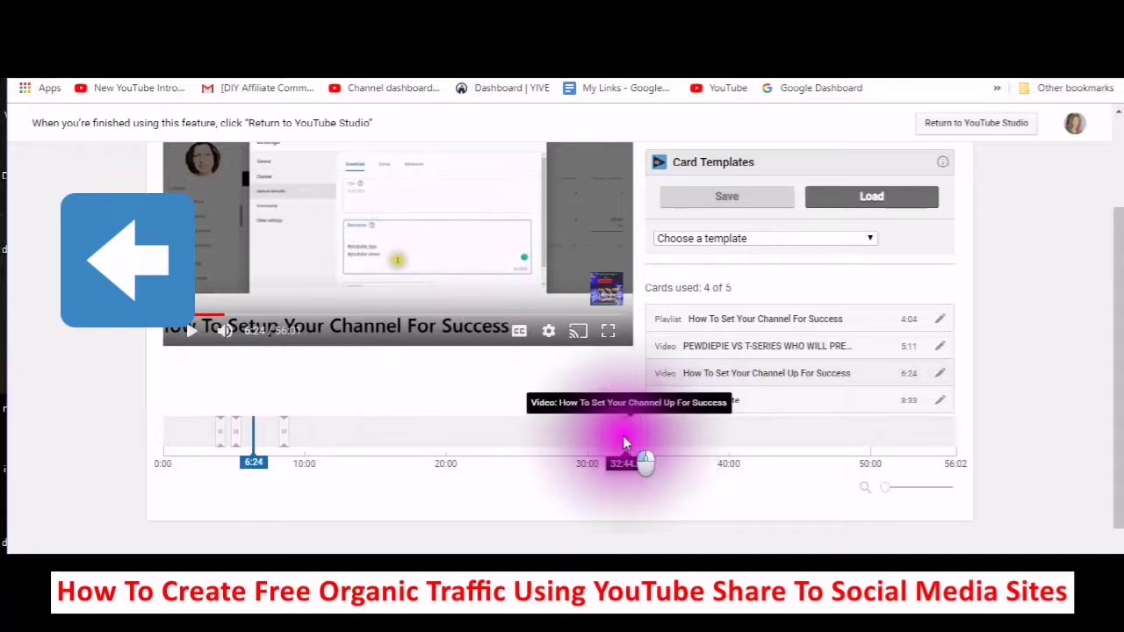
Move the channel-setup video card to 32:44 and begin saving the cards as a template
{"action": "left_click", "coordinate": [623, 443]}
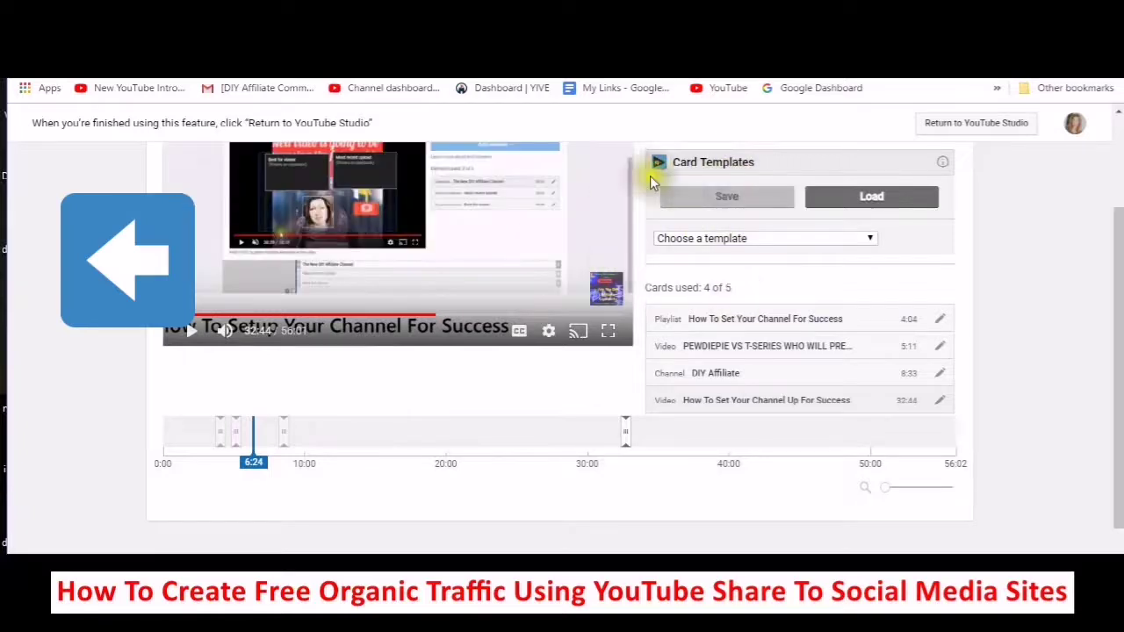
{"action": "left_click", "coordinate": [727, 201]}
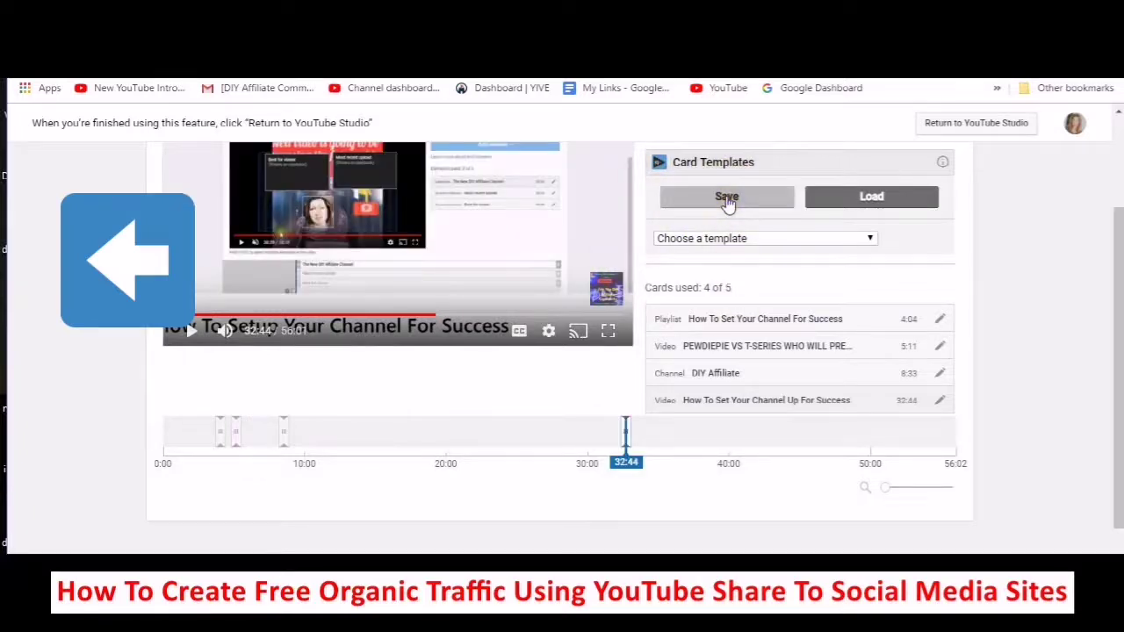
{"action": "left_click", "coordinate": [727, 199]}
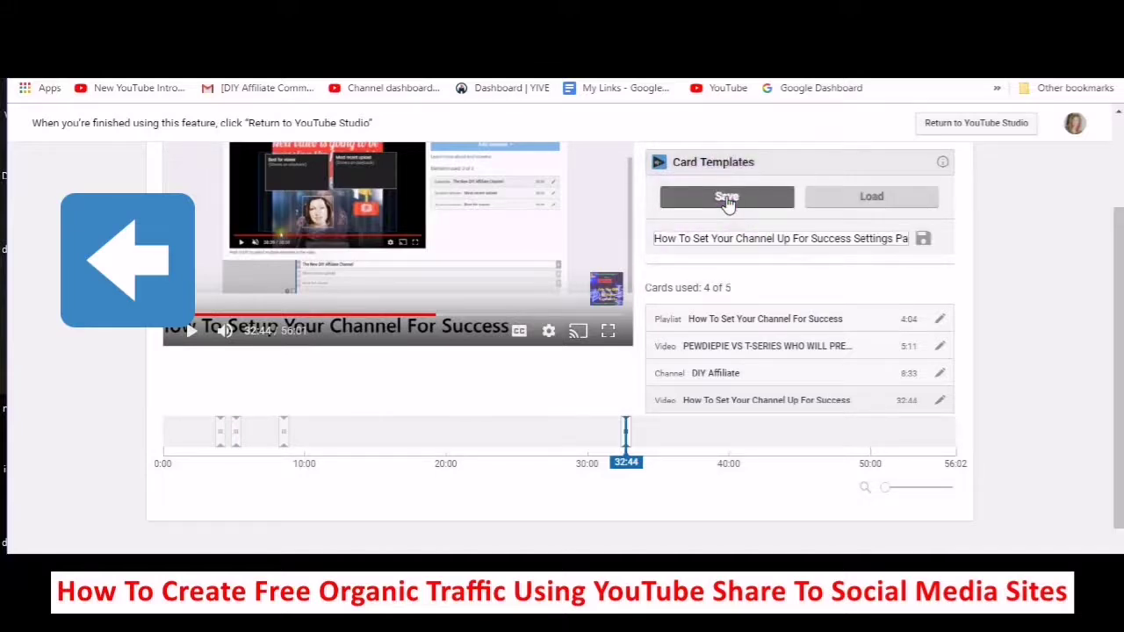
Save the card template under the Part 1/2 video's title
{"action": "left_click", "coordinate": [926, 243]}
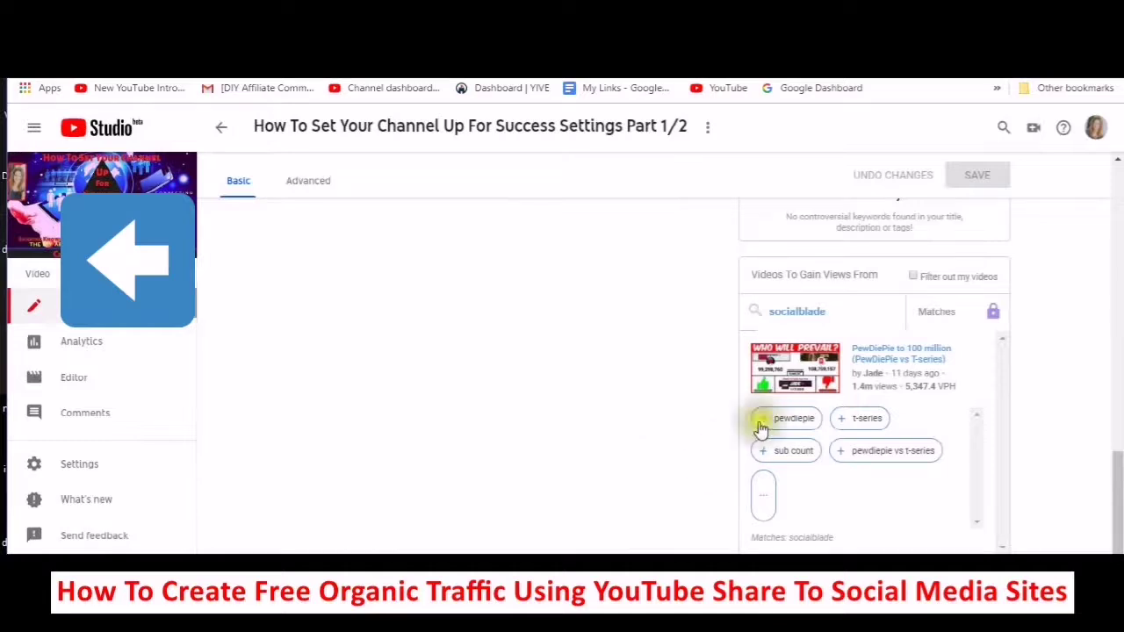
Add the suggested tags pewdiepie and t-series to the video
{"action": "left_click", "coordinate": [763, 427]}
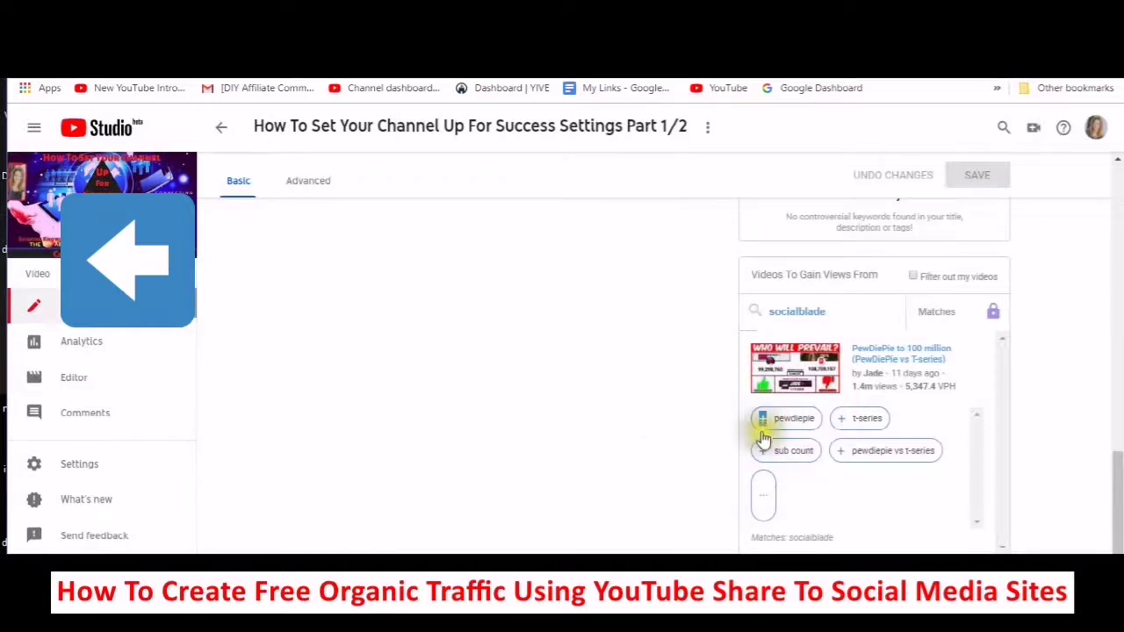
{"action": "left_click", "coordinate": [777, 425]}
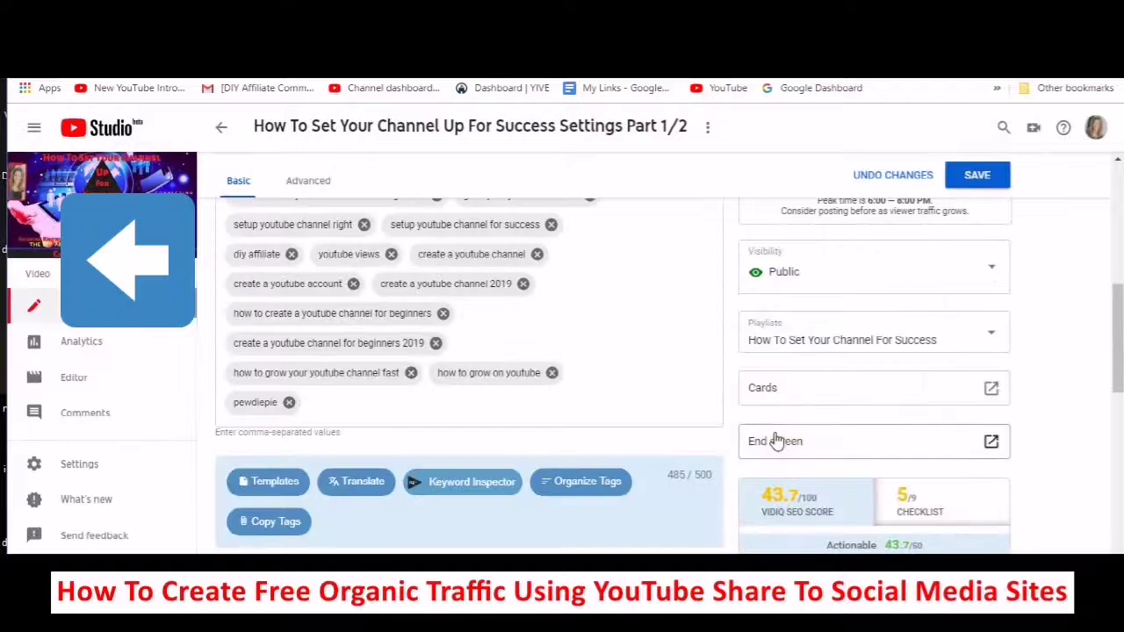
{"action": "left_click_drag", "start_coordinate": [276, 410], "coordinate": [730, 474]}
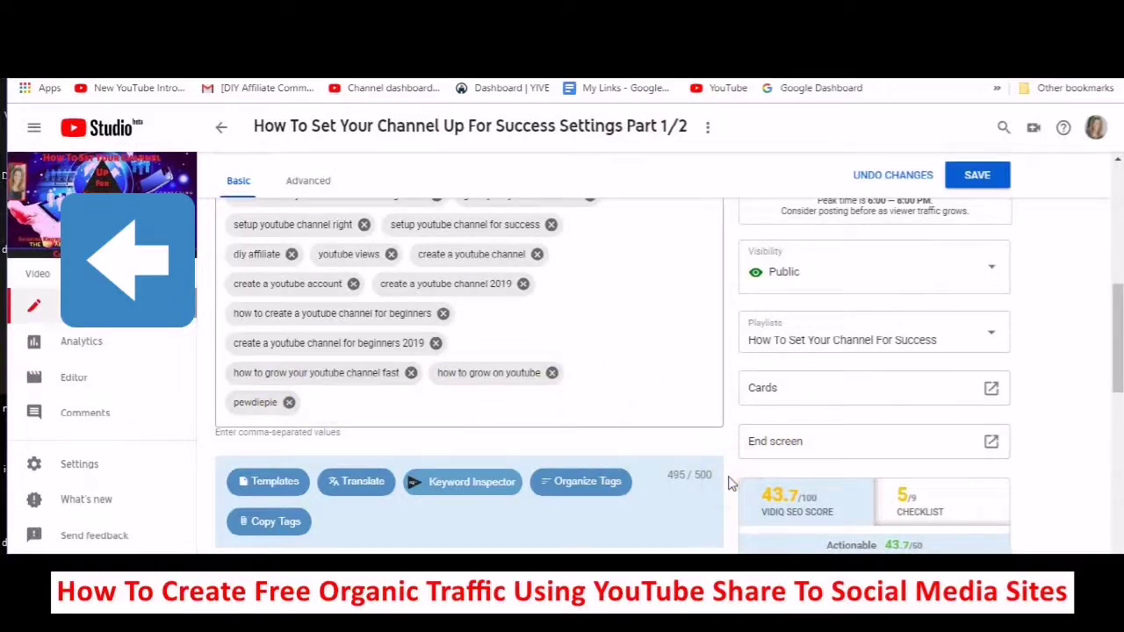
{"action": "scroll", "coordinate": [729, 476], "scroll_direction": "down", "scroll_amount": 5}
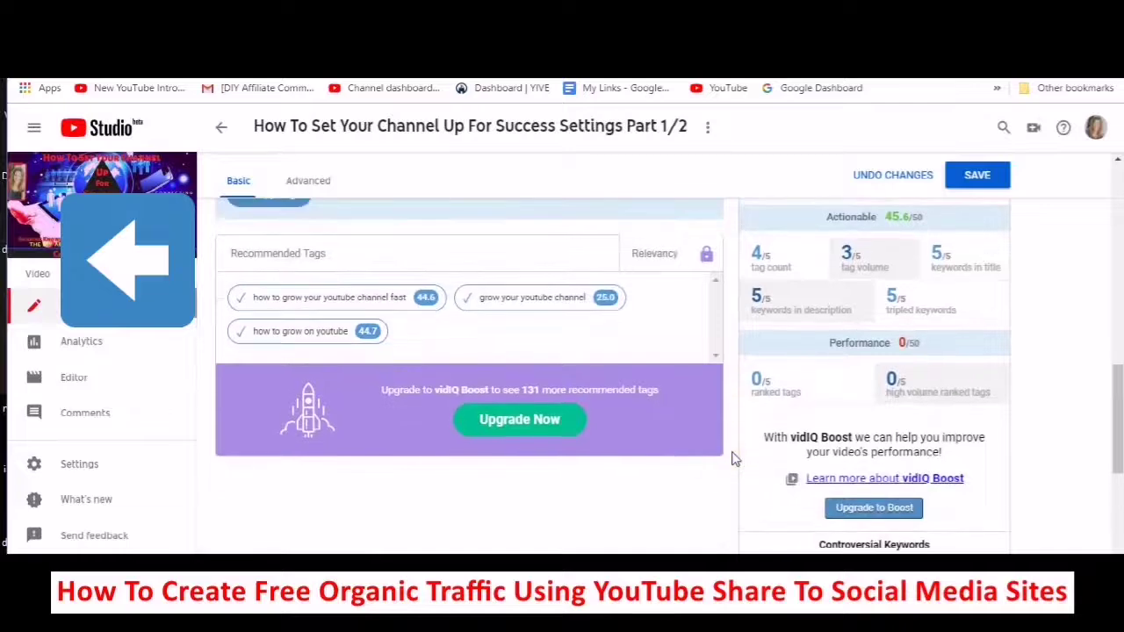
{"action": "scroll", "coordinate": [735, 459], "scroll_direction": "up", "scroll_amount": 2}
{"action": "scroll", "coordinate": [735, 459], "scroll_direction": "down", "scroll_amount": 4}
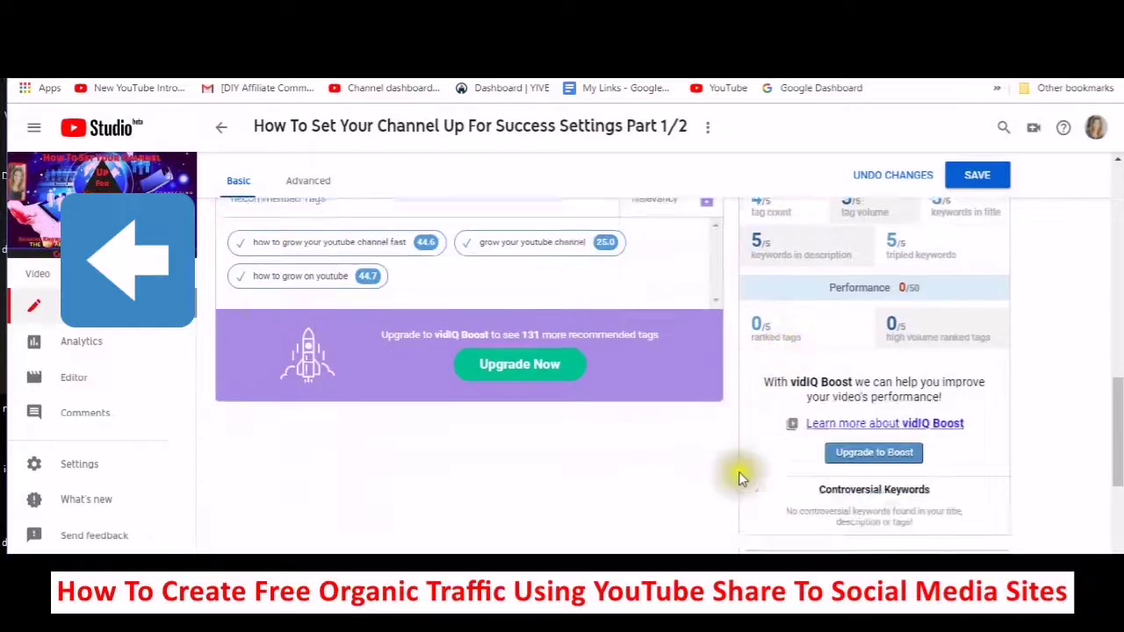
{"action": "scroll", "coordinate": [734, 433], "scroll_direction": "down", "scroll_amount": 4}
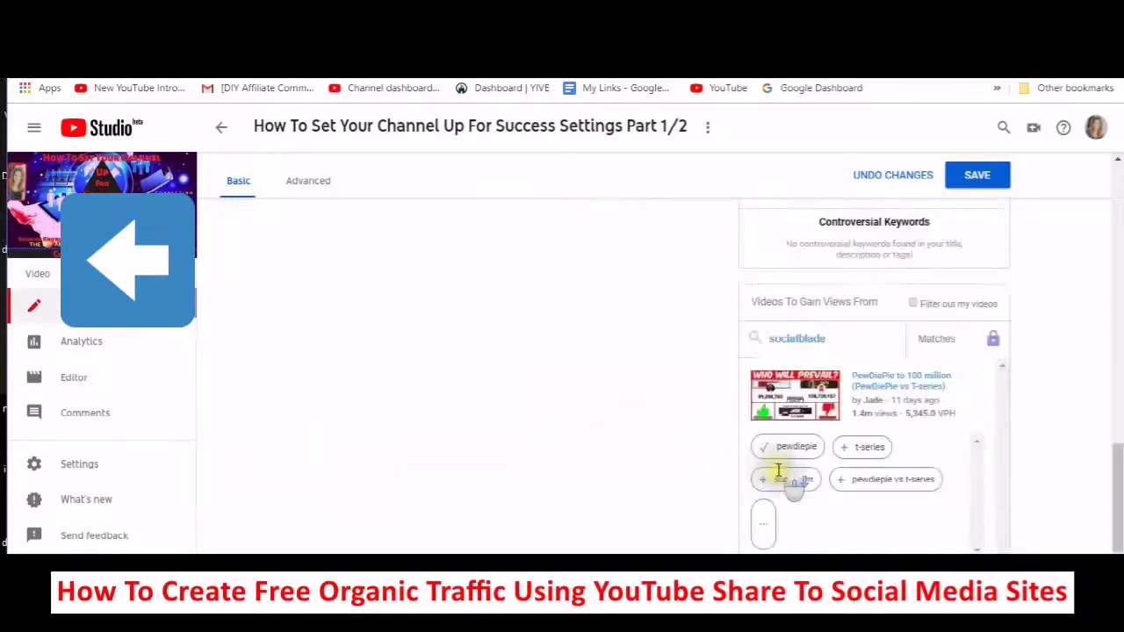
{"action": "scroll", "coordinate": [753, 465], "scroll_direction": "down", "scroll_amount": 1}
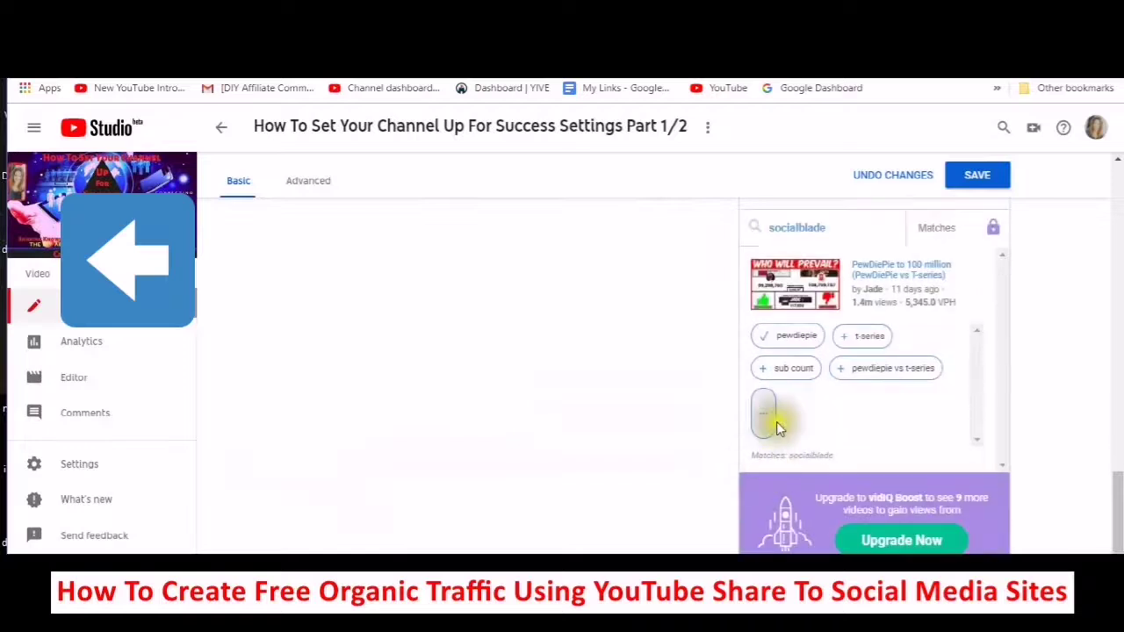
{"action": "left_click", "coordinate": [840, 342]}
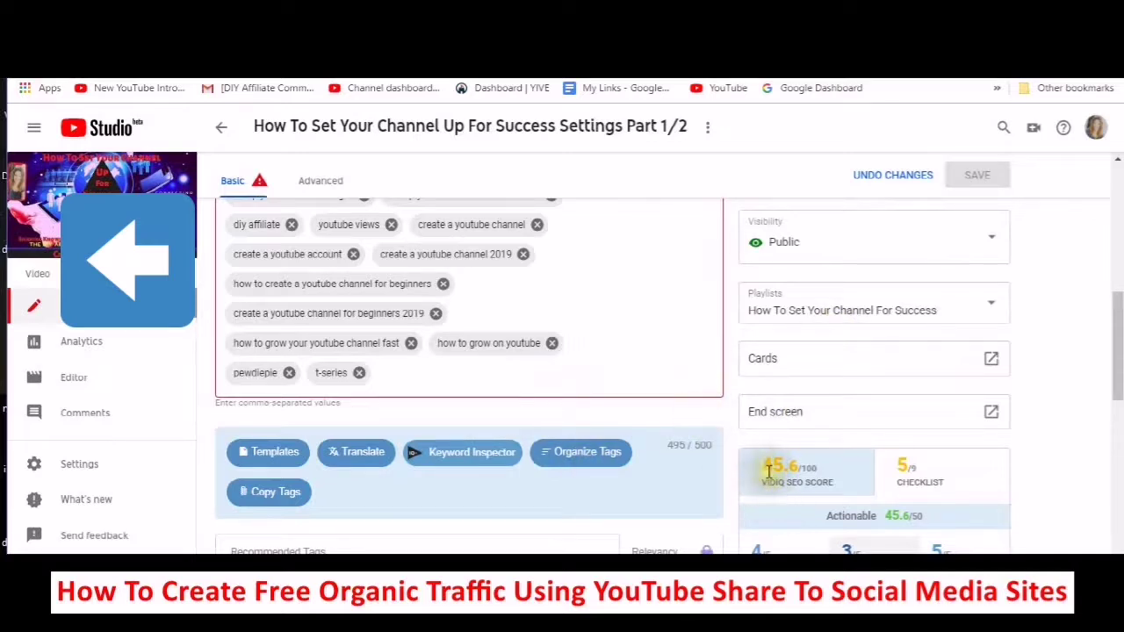
Remove the youtube views tag from the video's tags
{"action": "scroll", "coordinate": [769, 472], "scroll_direction": "down", "scroll_amount": 1}
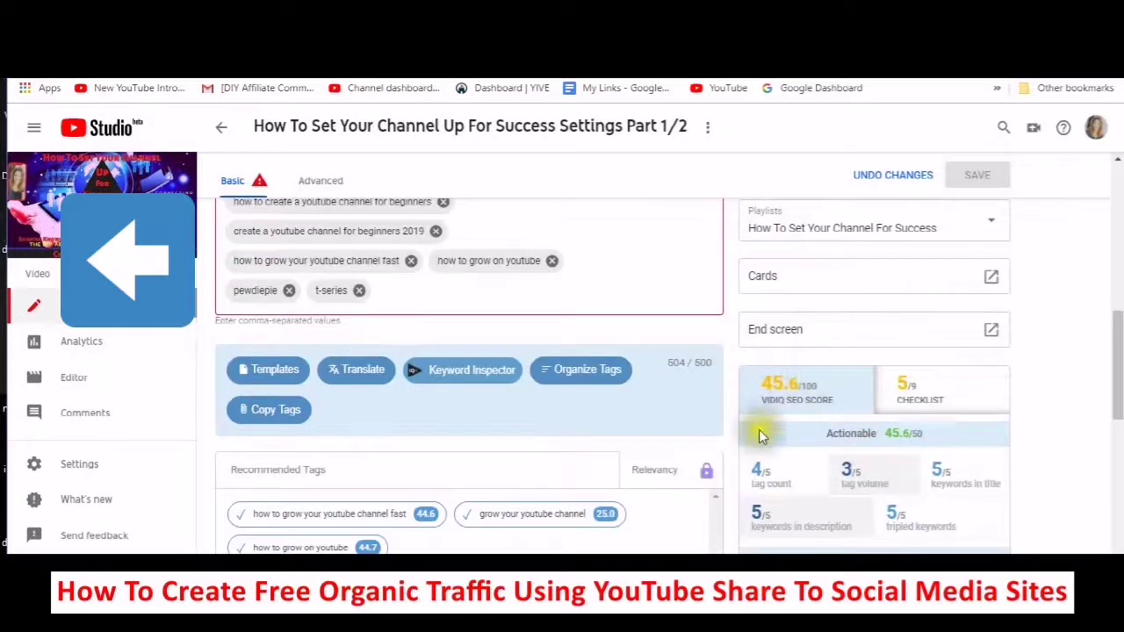
{"action": "scroll", "coordinate": [457, 269], "scroll_direction": "down", "scroll_amount": 1}
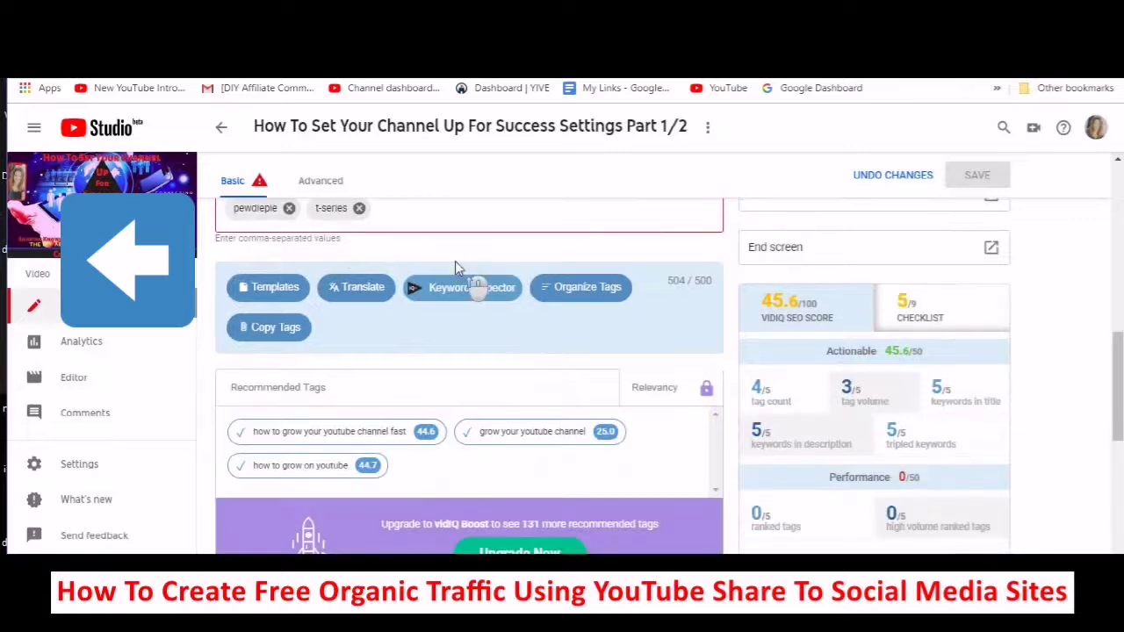
{"action": "scroll", "coordinate": [449, 268], "scroll_direction": "up", "scroll_amount": 5}
{"action": "scroll", "coordinate": [450, 272], "scroll_direction": "up", "scroll_amount": 1}
{"action": "scroll", "coordinate": [626, 472], "scroll_direction": "up", "scroll_amount": 1}
{"action": "scroll", "coordinate": [626, 471], "scroll_direction": "down", "scroll_amount": 2}
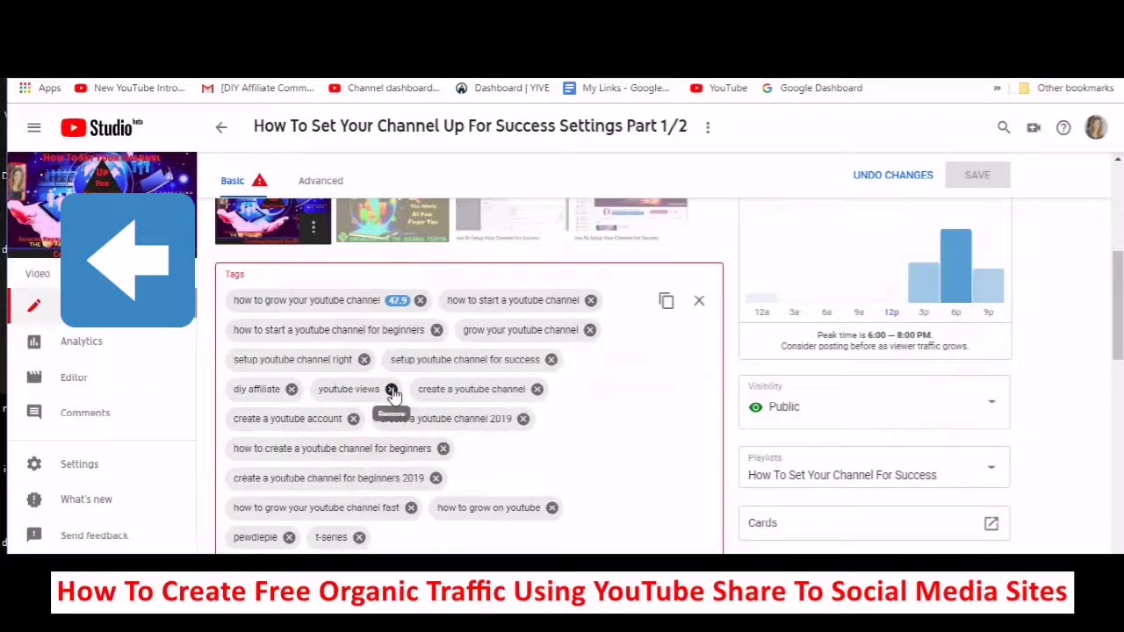
{"action": "left_click", "coordinate": [392, 390]}
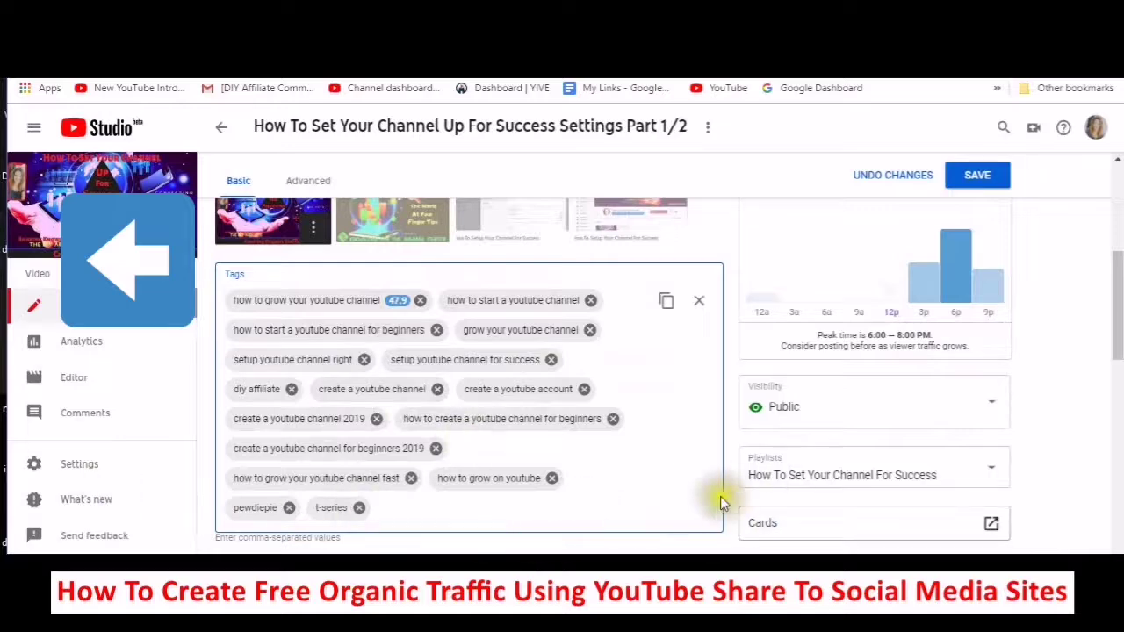
Add the pewdiepie vs t-series tag and remove setup youtube channel right
{"action": "scroll", "coordinate": [720, 507], "scroll_direction": "down", "scroll_amount": 5}
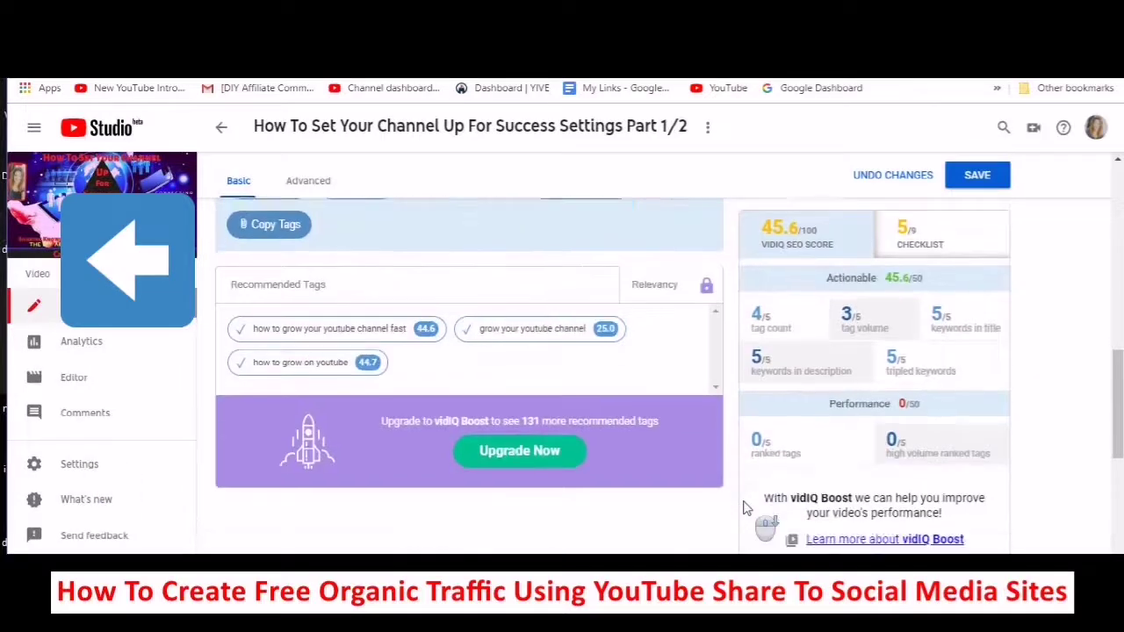
{"action": "scroll", "coordinate": [744, 507], "scroll_direction": "down", "scroll_amount": 3}
{"action": "scroll", "coordinate": [744, 507], "scroll_direction": "down", "scroll_amount": 3}
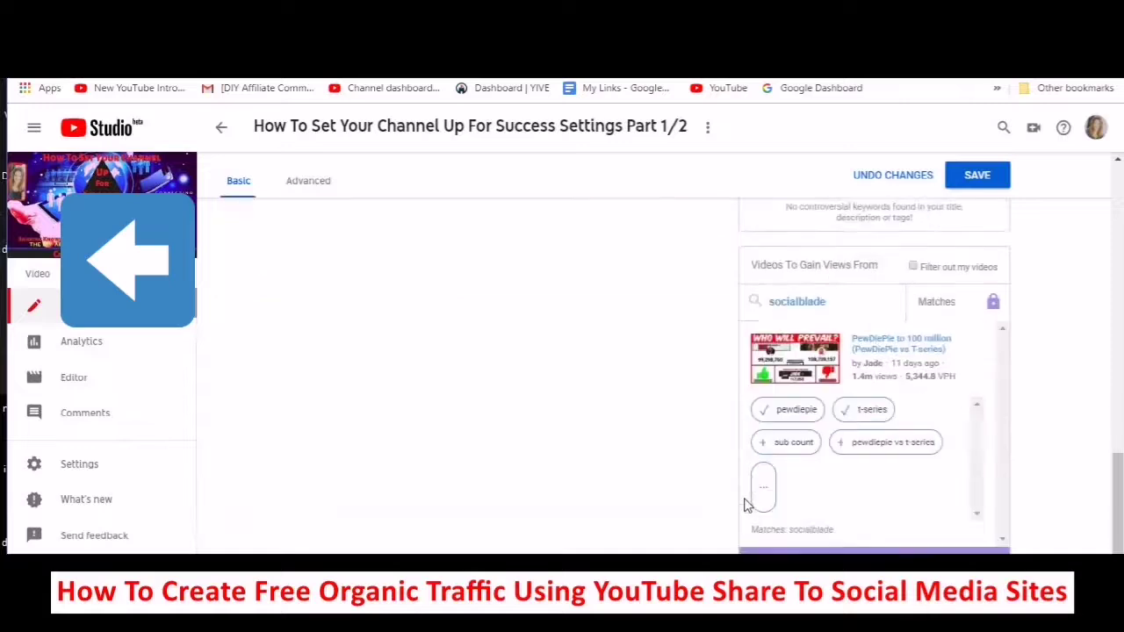
{"action": "left_click", "coordinate": [839, 445]}
{"action": "scroll", "coordinate": [839, 451], "scroll_direction": "up", "scroll_amount": 5}
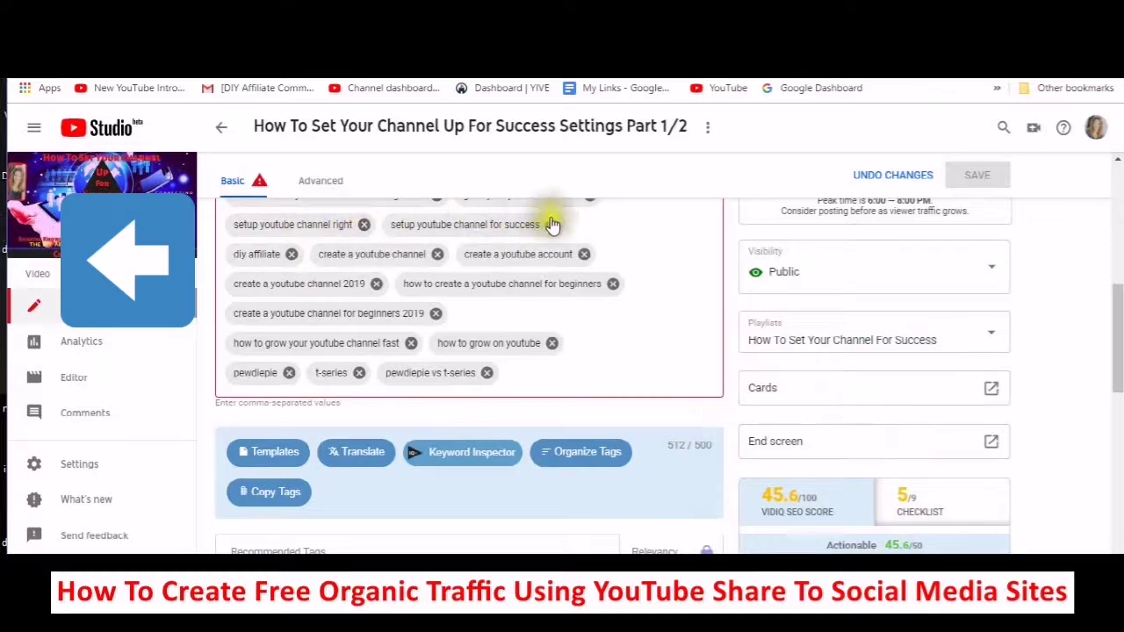
{"action": "left_click", "coordinate": [363, 225]}
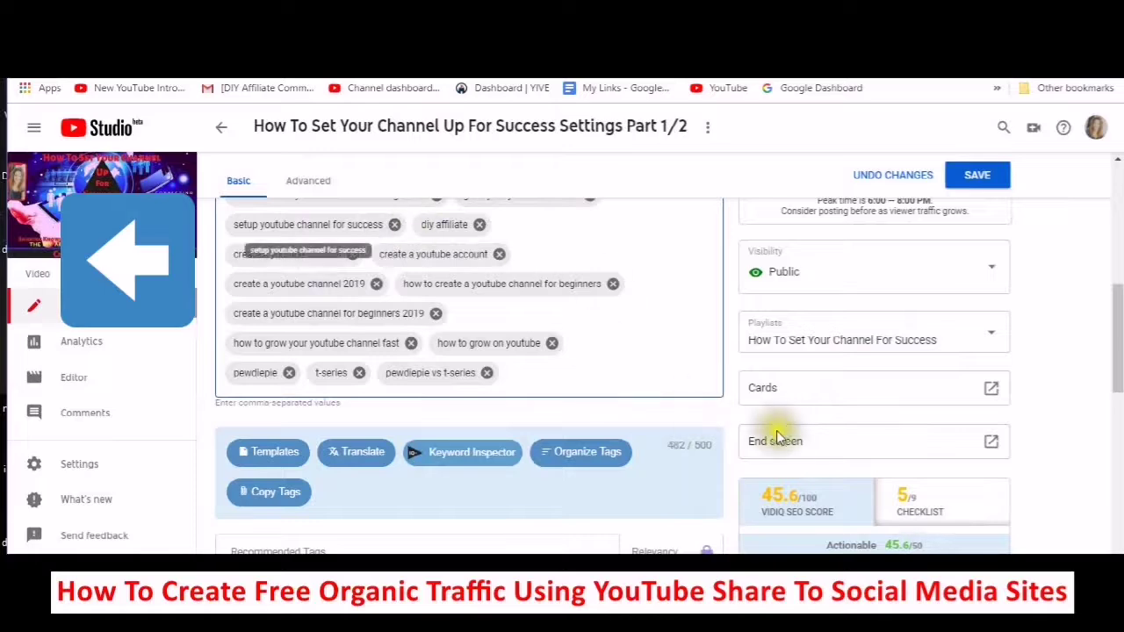
Add the sub count tag and save the video details
{"action": "scroll", "coordinate": [752, 429], "scroll_direction": "down", "scroll_amount": 10}
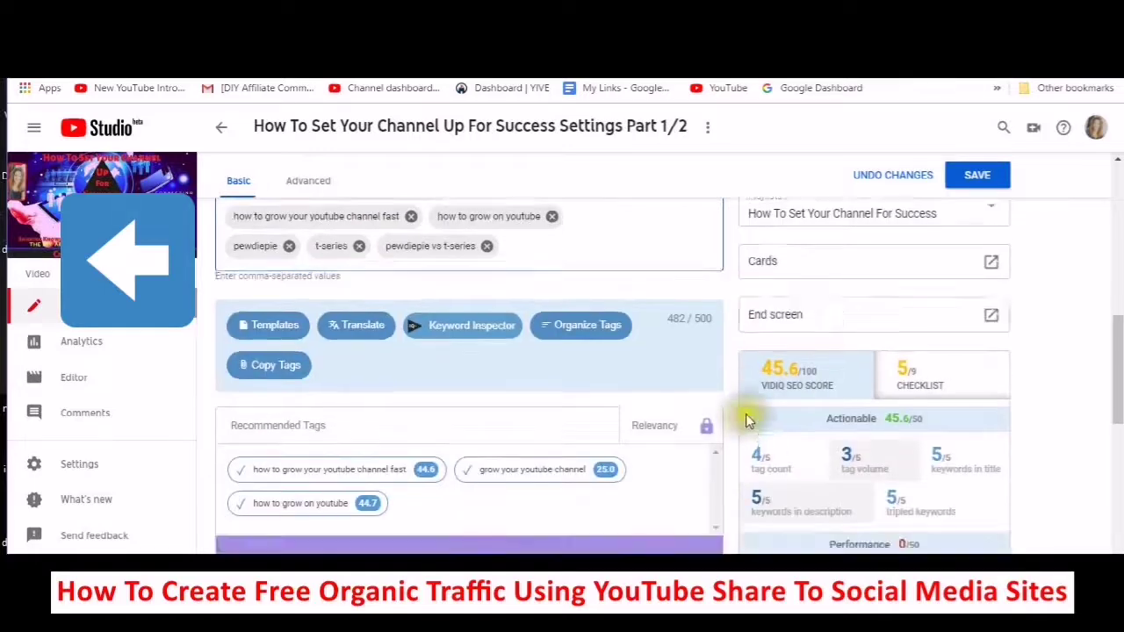
{"action": "scroll", "coordinate": [776, 451], "scroll_direction": "down", "scroll_amount": 4}
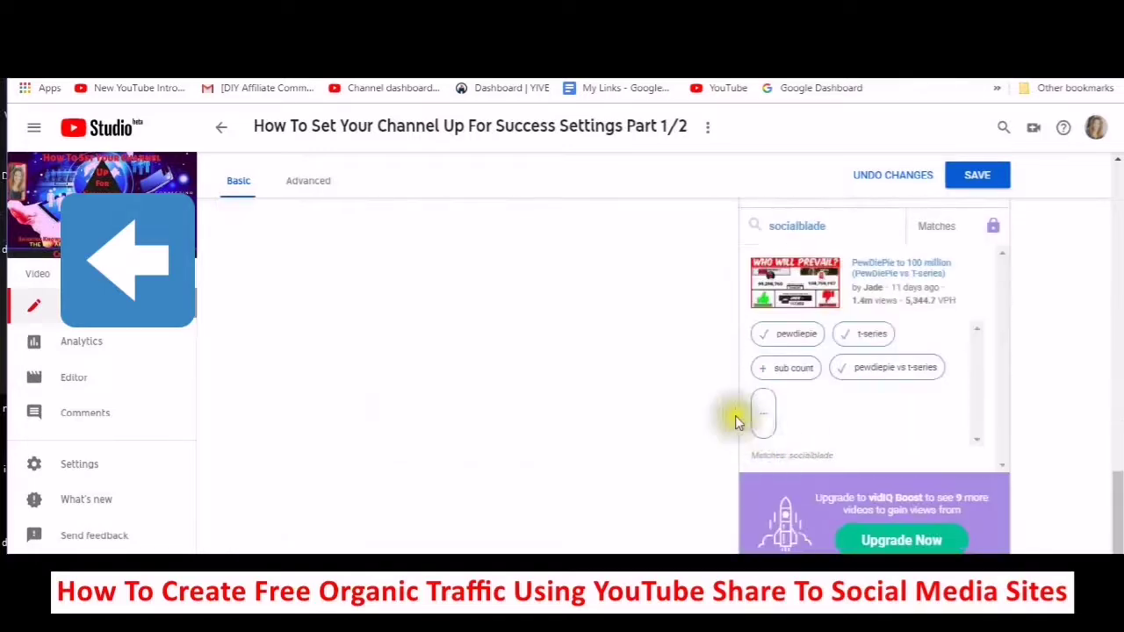
{"action": "left_click", "coordinate": [763, 373]}
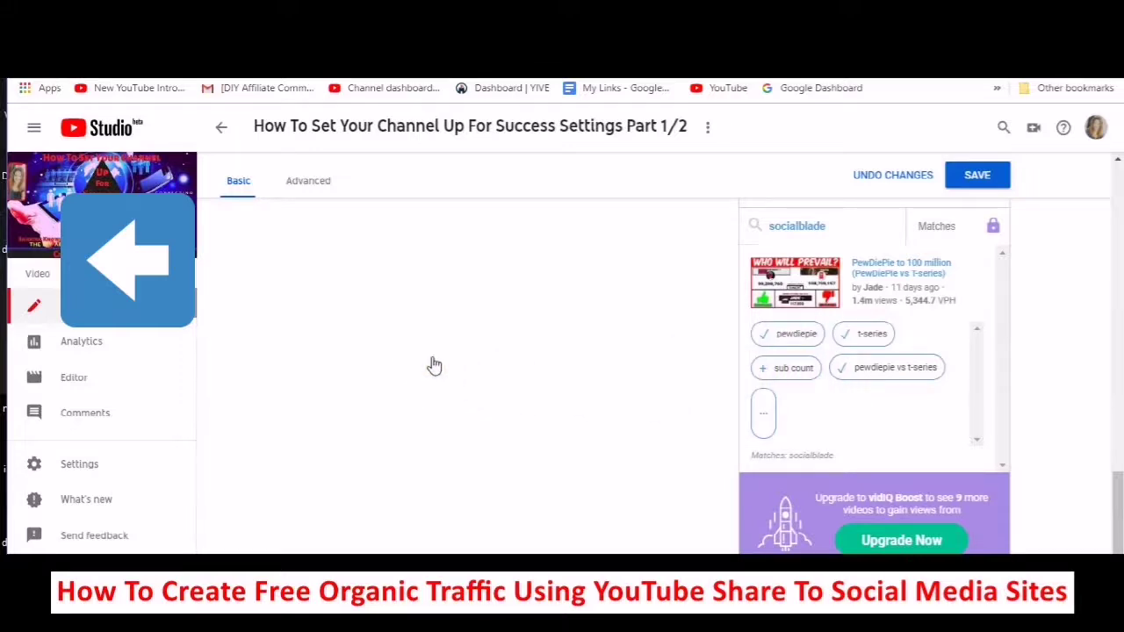
{"action": "scroll", "coordinate": [433, 365], "scroll_direction": "up", "scroll_amount": 5}
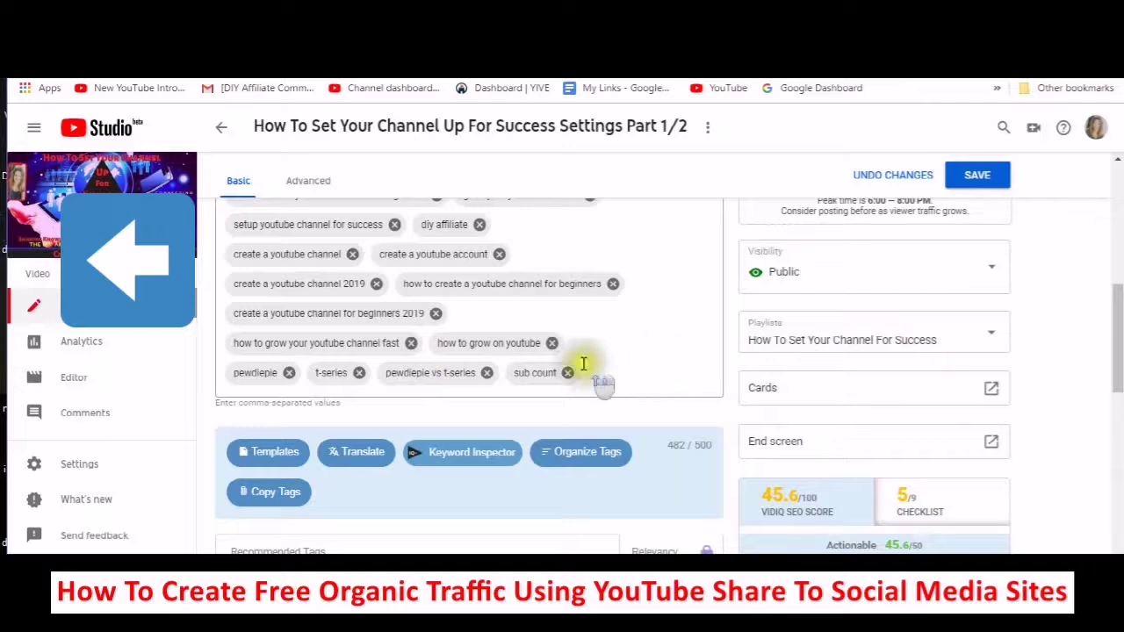
{"action": "scroll", "coordinate": [568, 297], "scroll_direction": "up", "scroll_amount": 10}
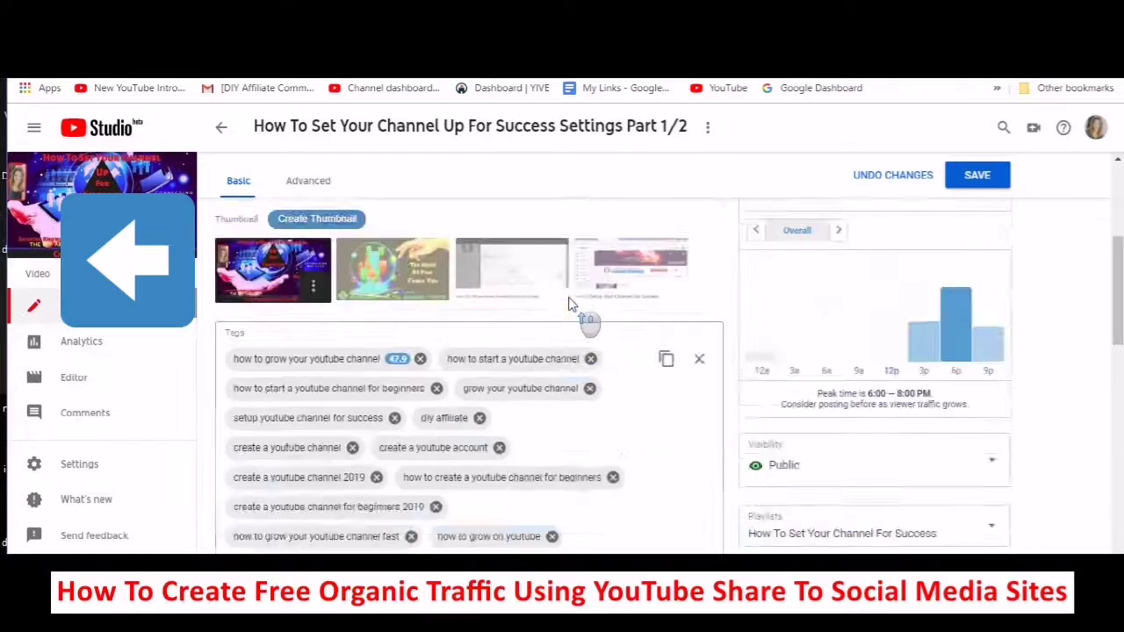
{"action": "scroll", "coordinate": [568, 303], "scroll_direction": "down", "scroll_amount": 2}
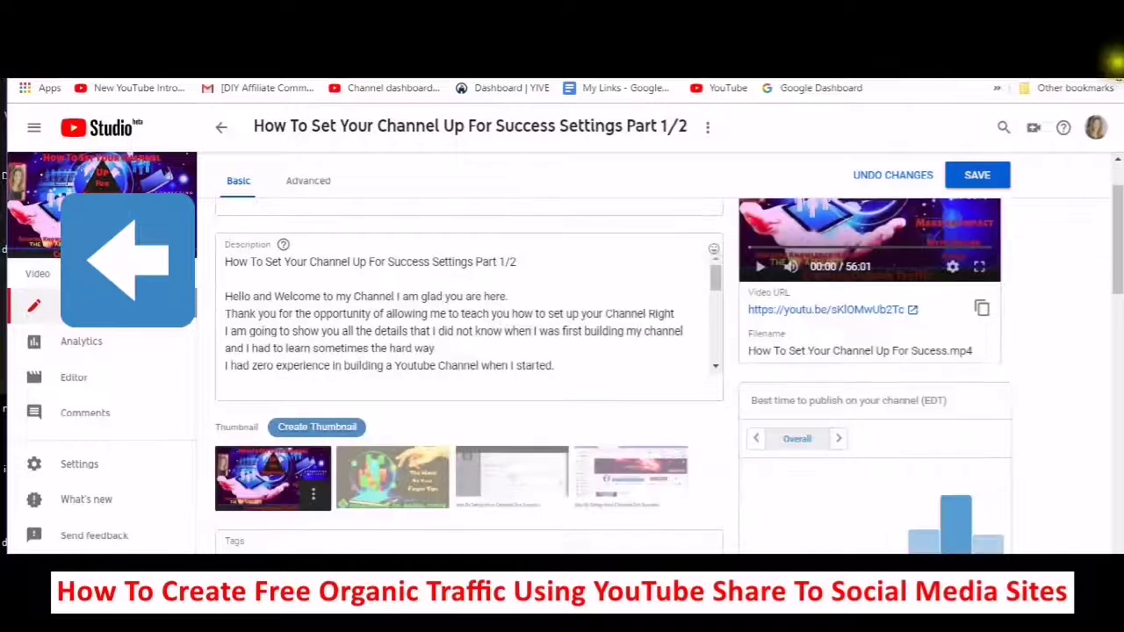
{"action": "left_click", "coordinate": [979, 180]}
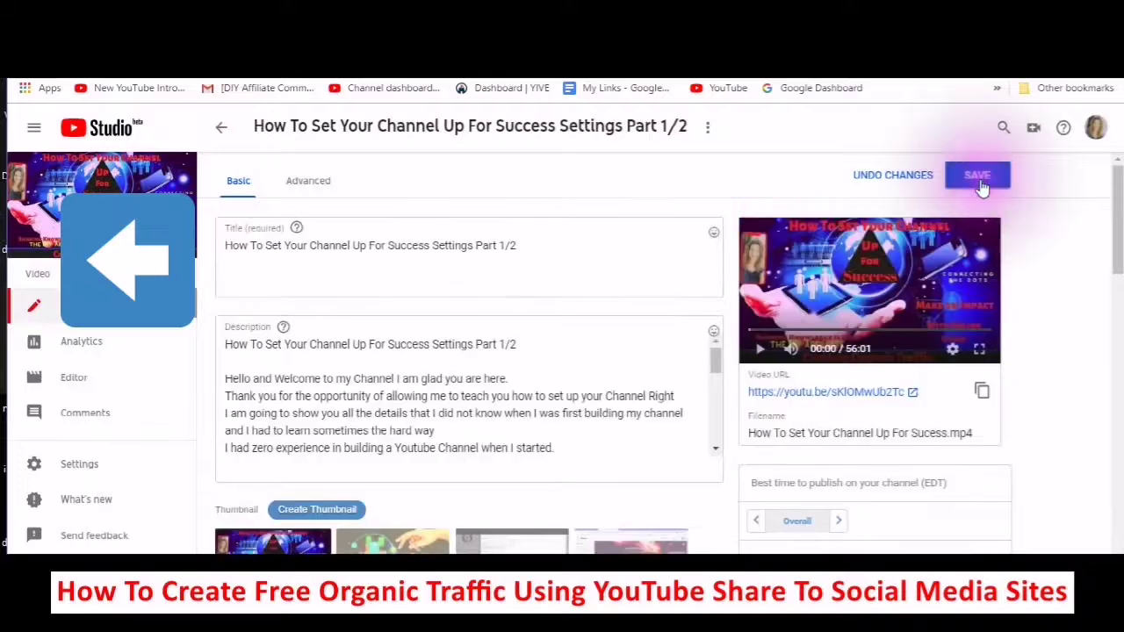
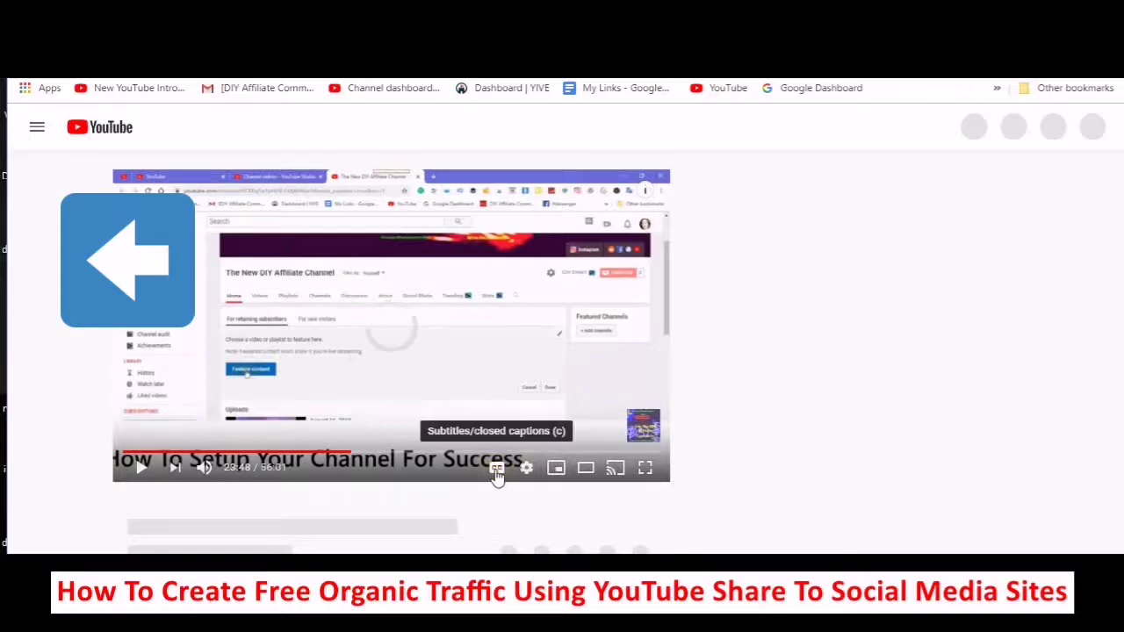
{"action": "left_click", "coordinate": [497, 474]}
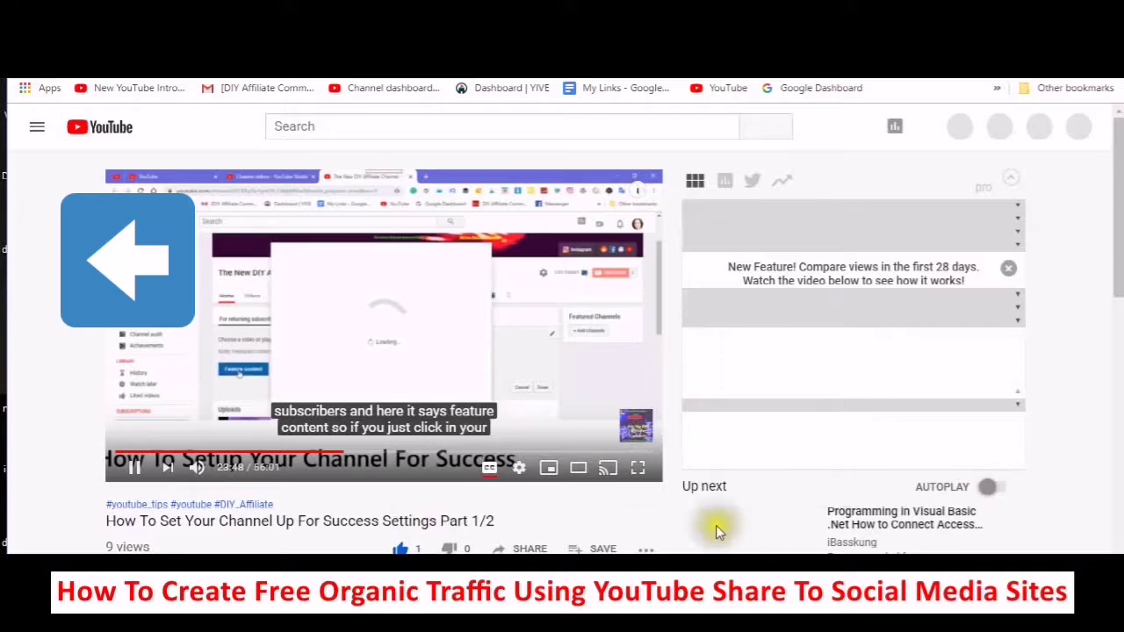
{"action": "scroll", "coordinate": [734, 520], "scroll_direction": "down", "scroll_amount": 2}
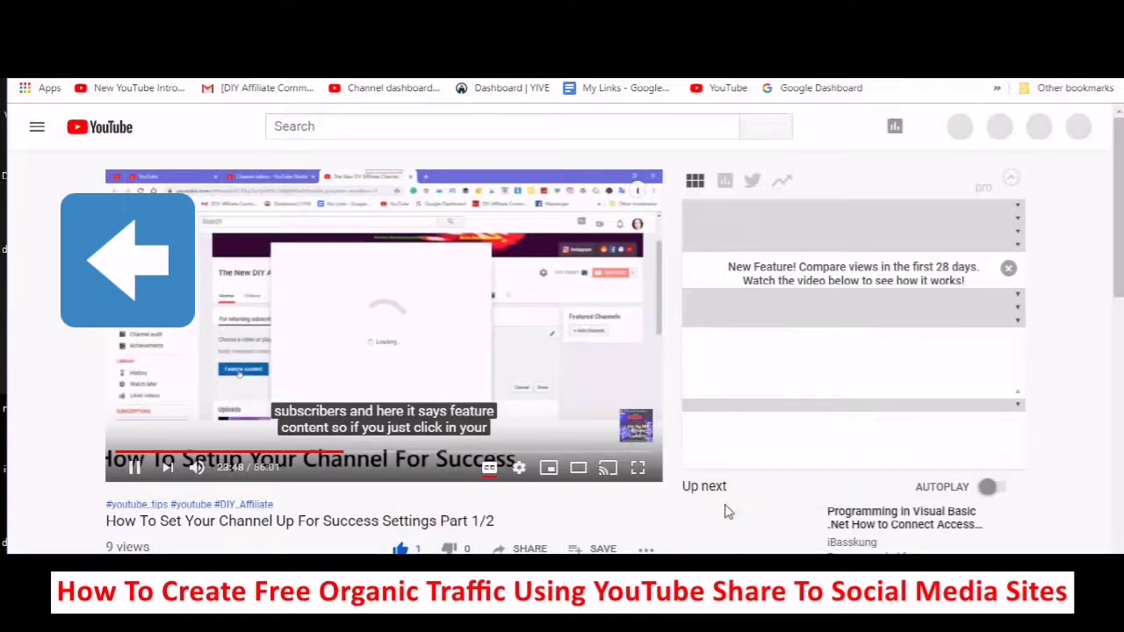
{"action": "scroll", "coordinate": [724, 517], "scroll_direction": "down", "scroll_amount": 1}
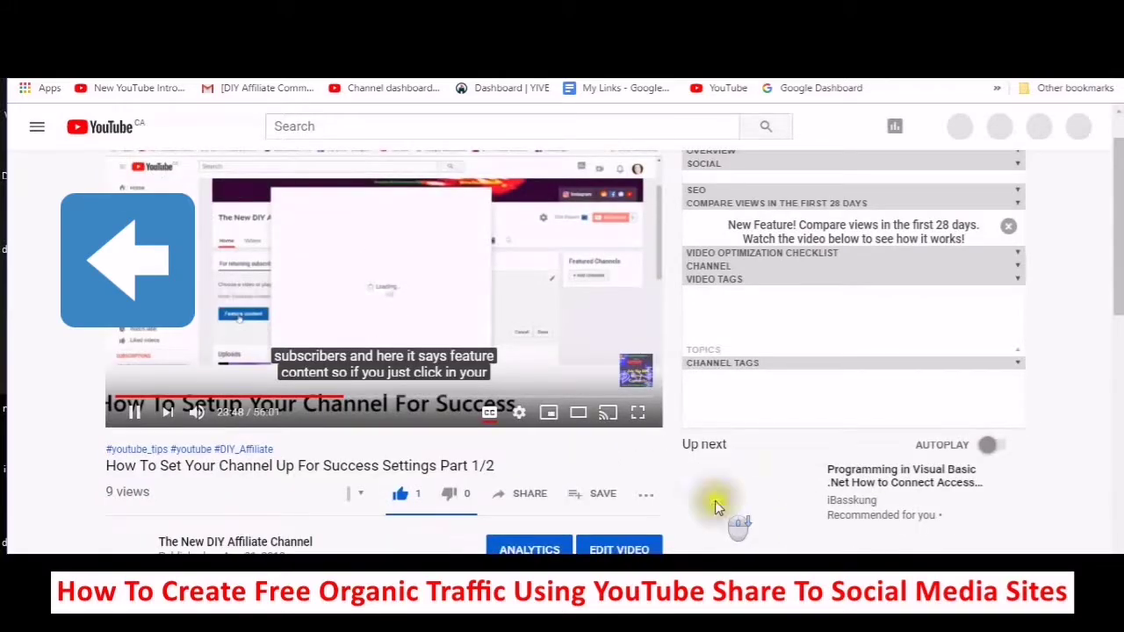
{"action": "scroll", "coordinate": [714, 507], "scroll_direction": "down", "scroll_amount": 1}
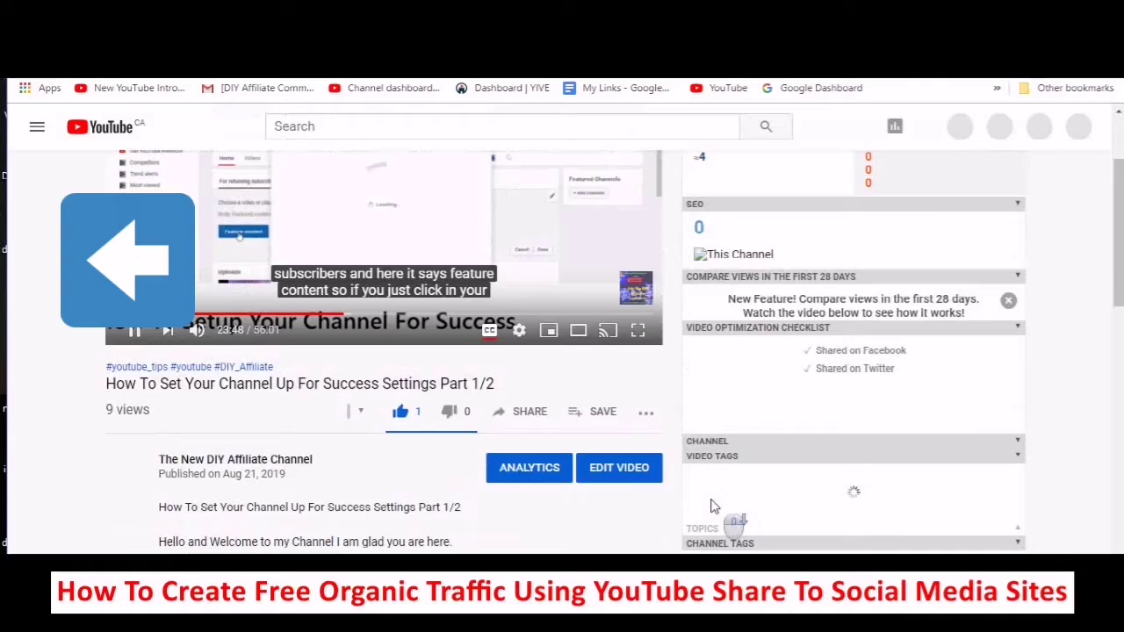
{"action": "scroll", "coordinate": [633, 413], "scroll_direction": "down", "scroll_amount": 3}
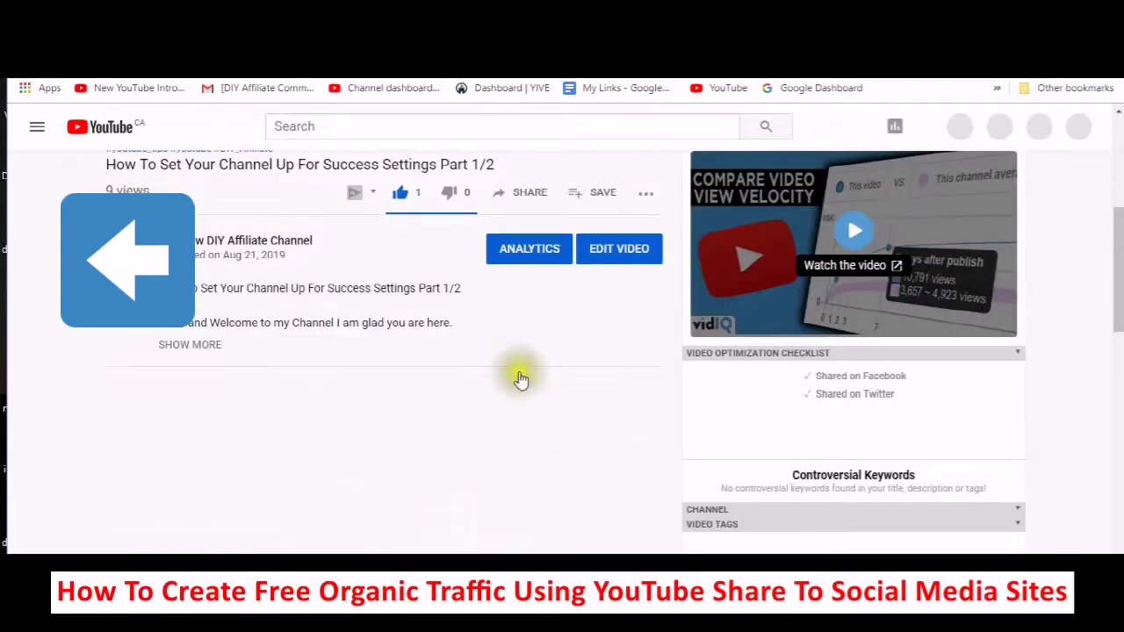
{"action": "scroll", "coordinate": [668, 386], "scroll_direction": "down", "scroll_amount": 4}
{"action": "scroll", "coordinate": [631, 360], "scroll_direction": "up", "scroll_amount": 1}
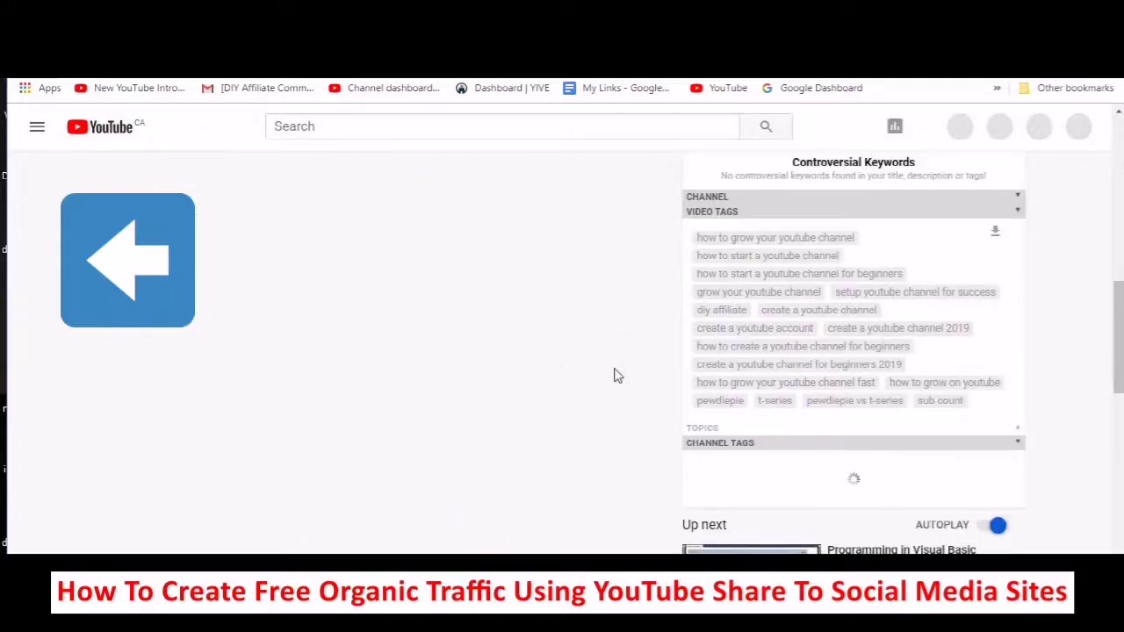
{"action": "left_click", "coordinate": [607, 346]}
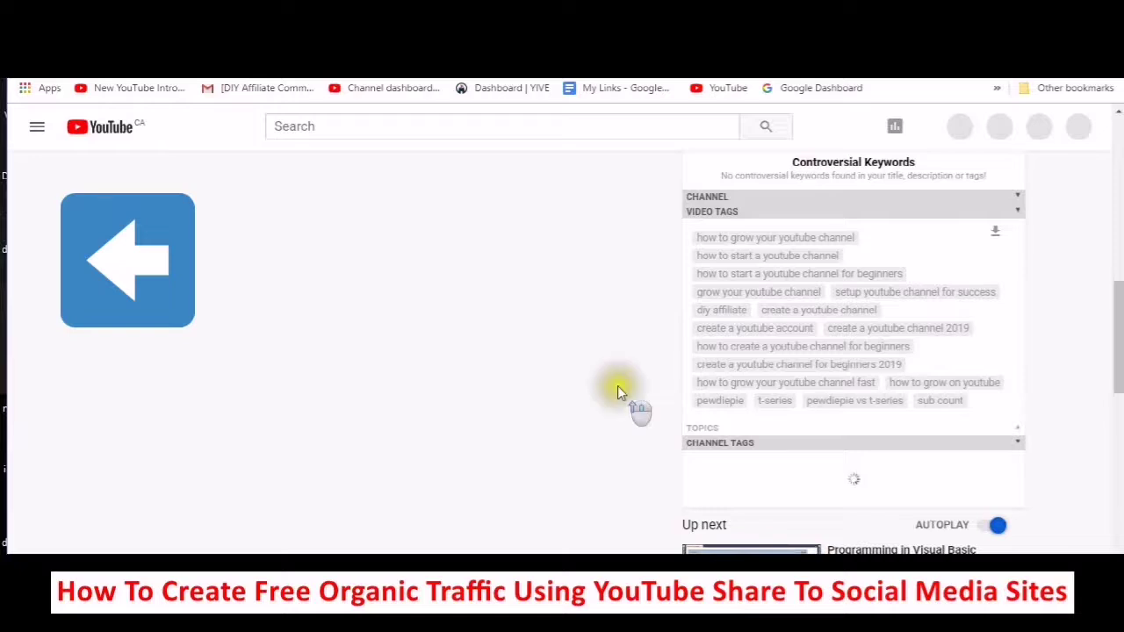
{"action": "scroll", "coordinate": [683, 396], "scroll_direction": "down", "scroll_amount": 8}
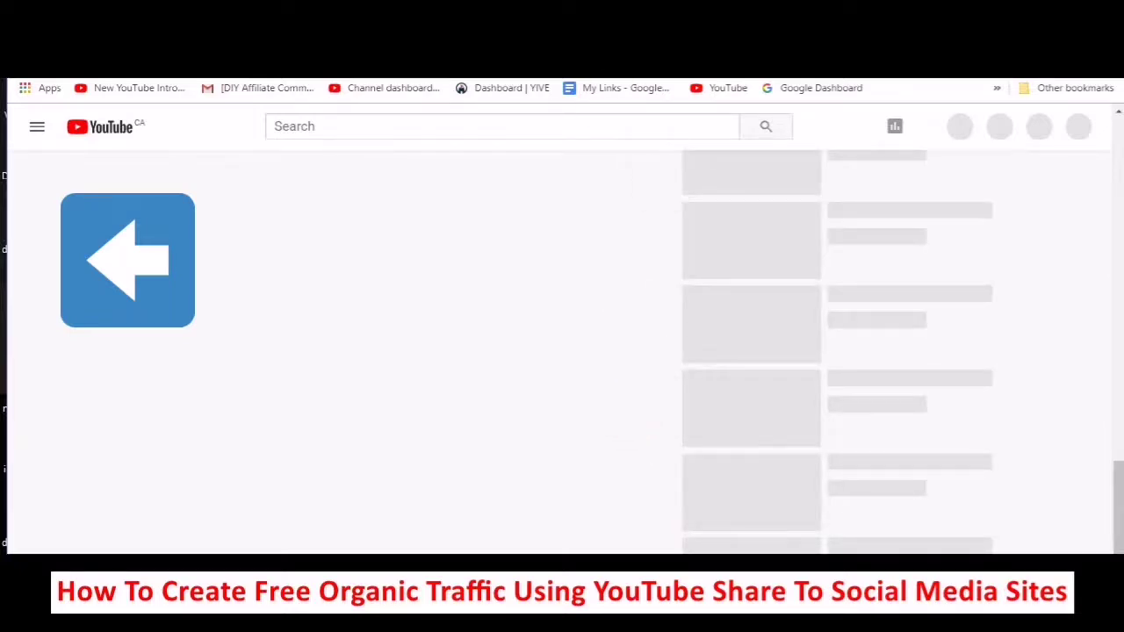
{"action": "right_click", "coordinate": [151, 53]}
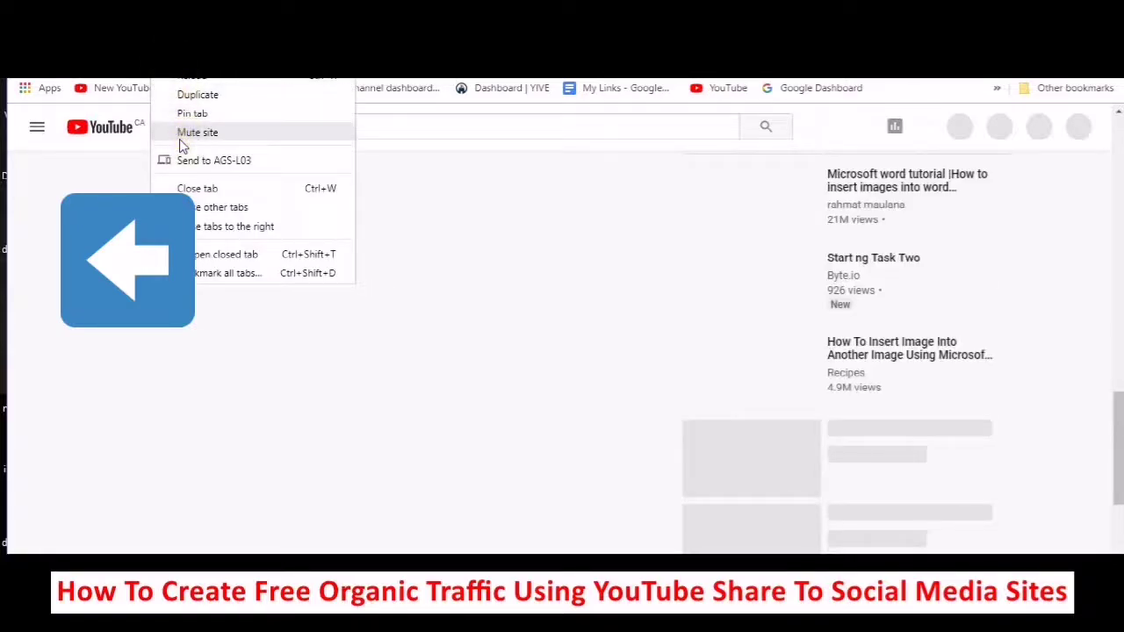
{"action": "left_click", "coordinate": [178, 133]}
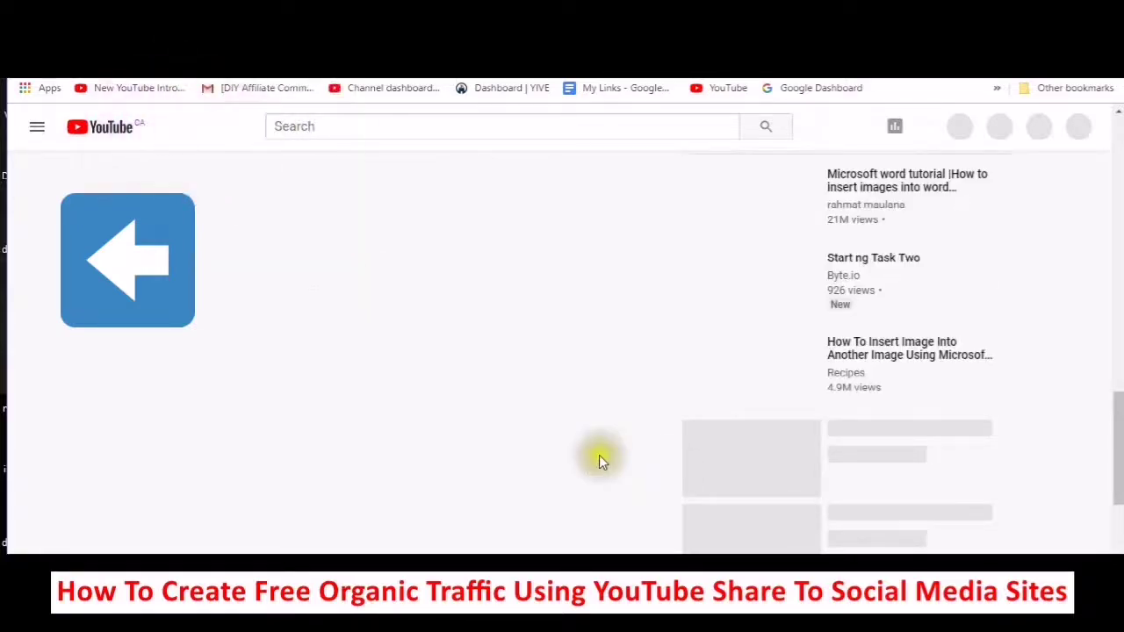
{"action": "scroll", "coordinate": [657, 395], "scroll_direction": "down", "scroll_amount": 1}
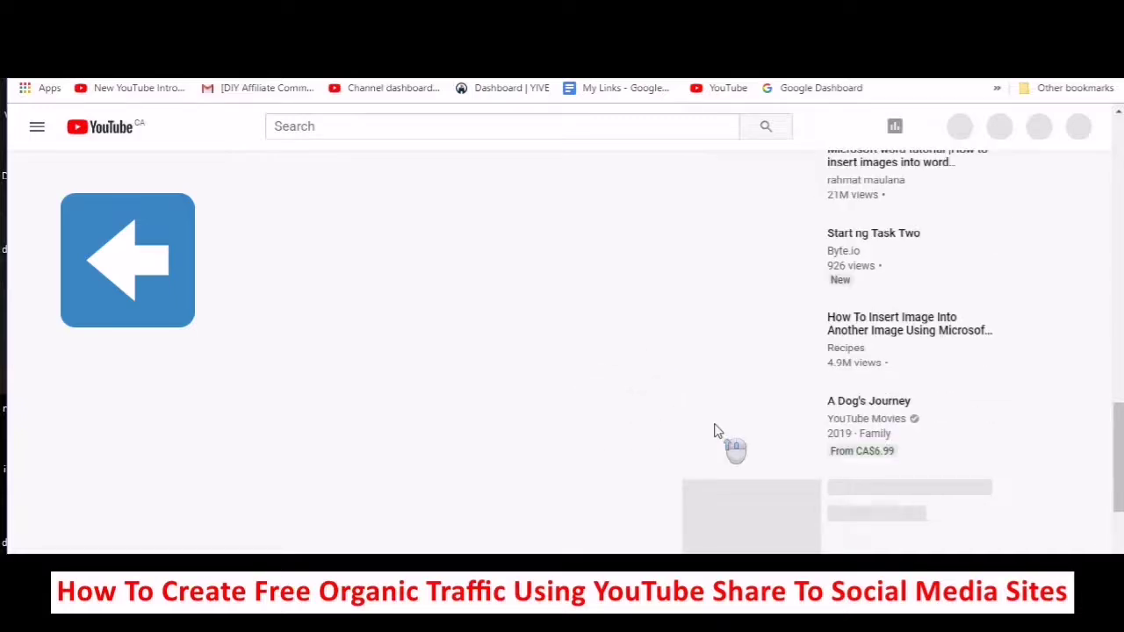
{"action": "scroll", "coordinate": [711, 421], "scroll_direction": "up", "scroll_amount": 1}
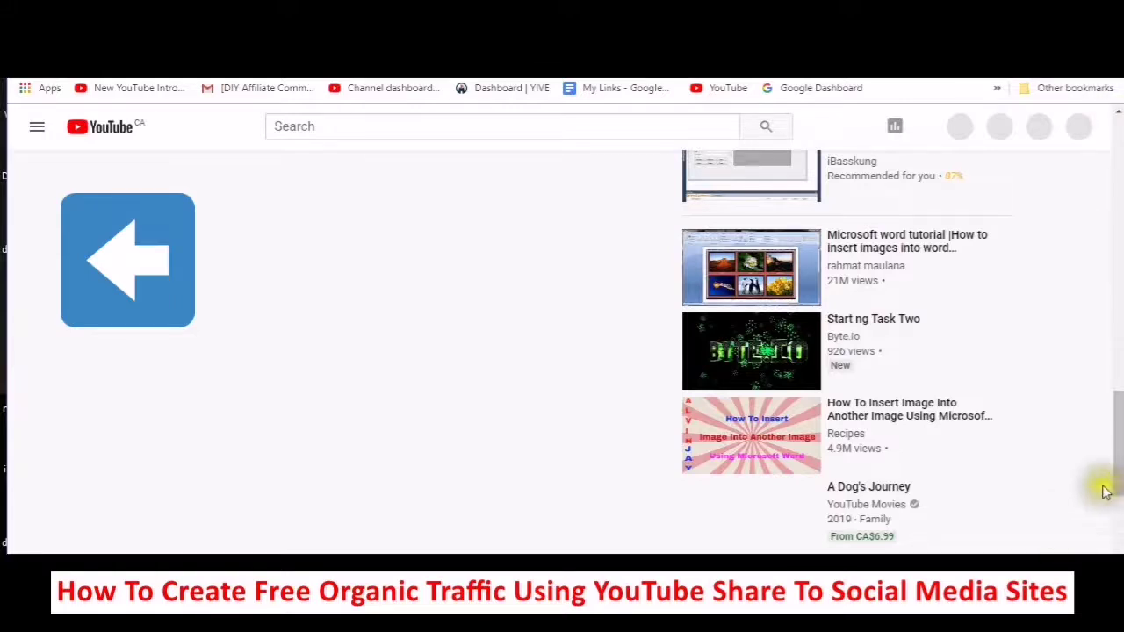
{"action": "scroll", "coordinate": [1121, 462], "scroll_direction": "down", "scroll_amount": 2}
{"action": "scroll", "coordinate": [1121, 462], "scroll_direction": "up", "scroll_amount": 1}
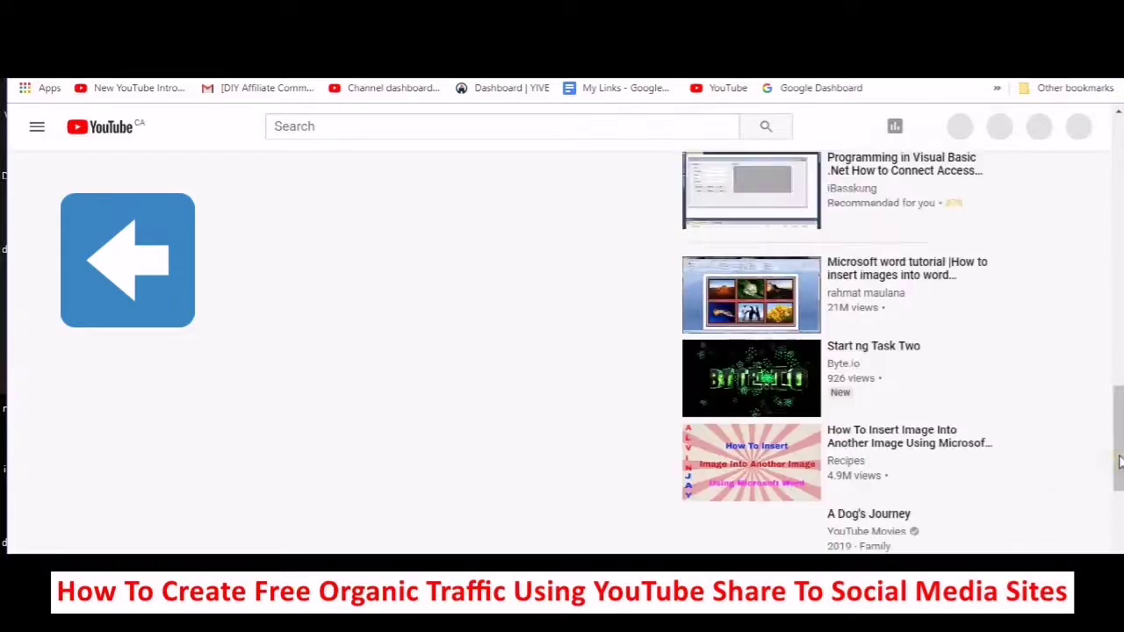
{"action": "scroll", "coordinate": [1078, 304], "scroll_direction": "up", "scroll_amount": 5}
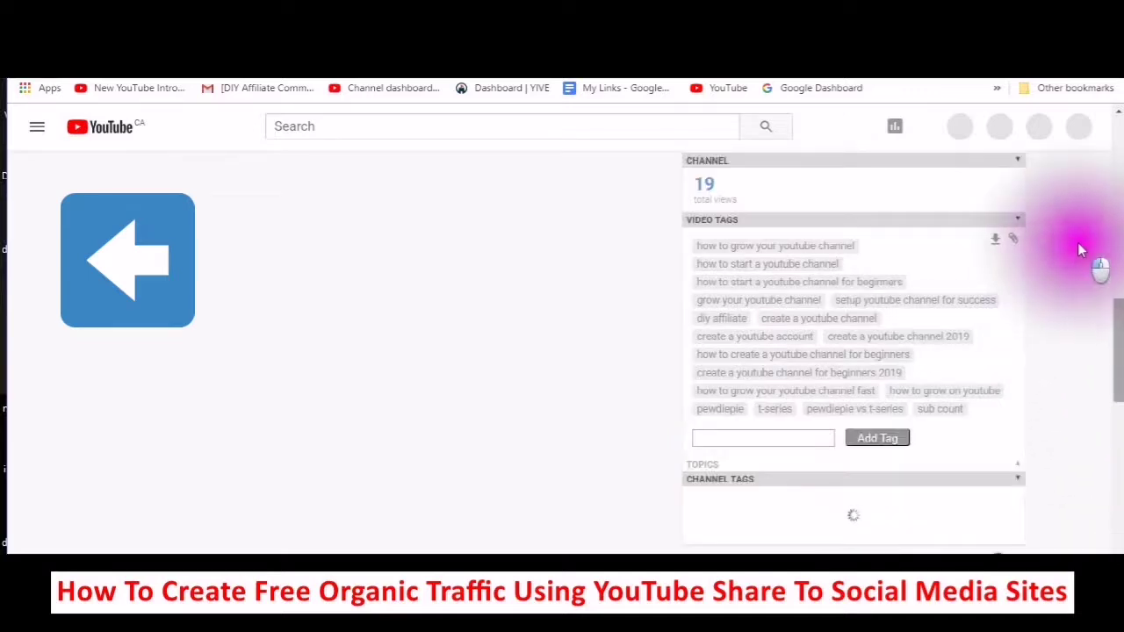
{"action": "scroll", "coordinate": [1098, 325], "scroll_direction": "up", "scroll_amount": 3}
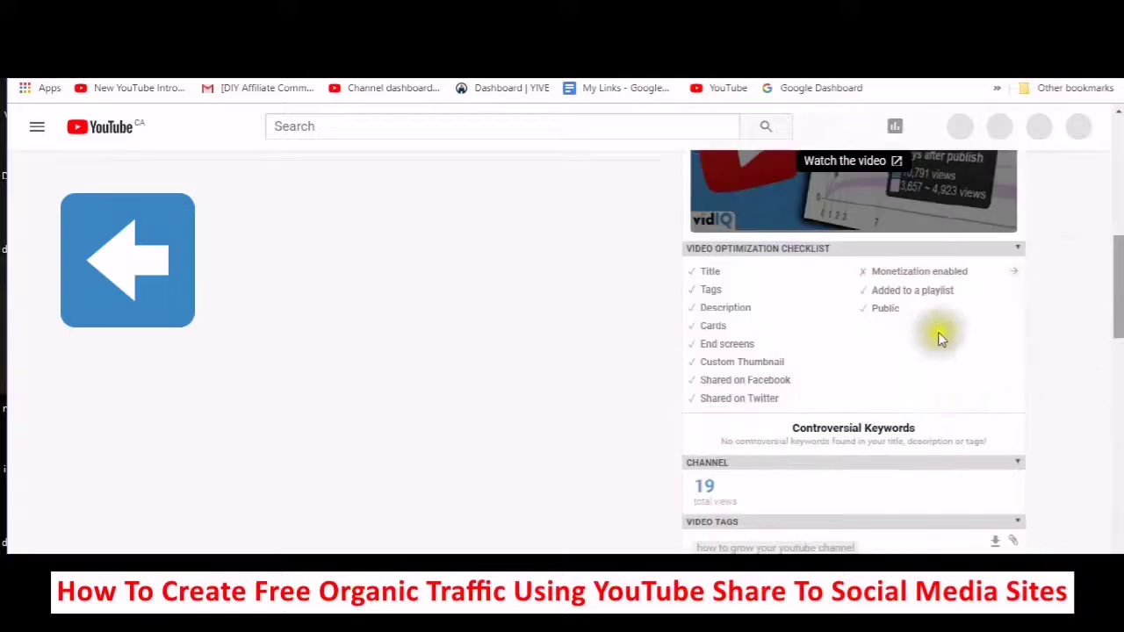
{"action": "scroll", "coordinate": [966, 402], "scroll_direction": "up", "scroll_amount": 1}
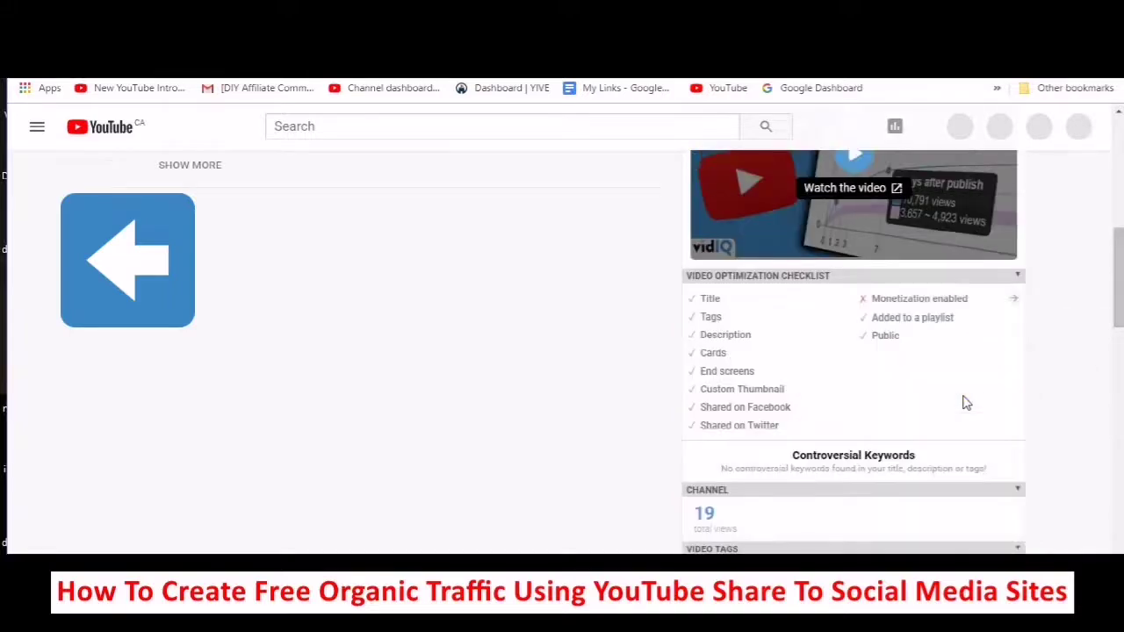
{"action": "scroll", "coordinate": [967, 402], "scroll_direction": "up", "scroll_amount": 3}
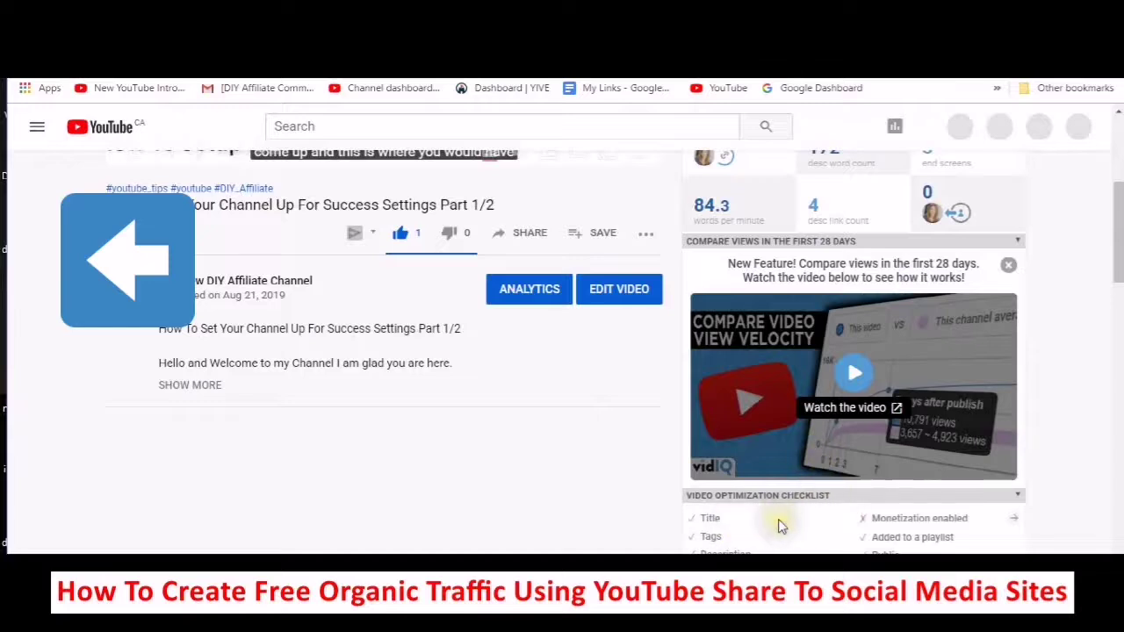
{"action": "scroll", "coordinate": [778, 519], "scroll_direction": "up", "scroll_amount": 1}
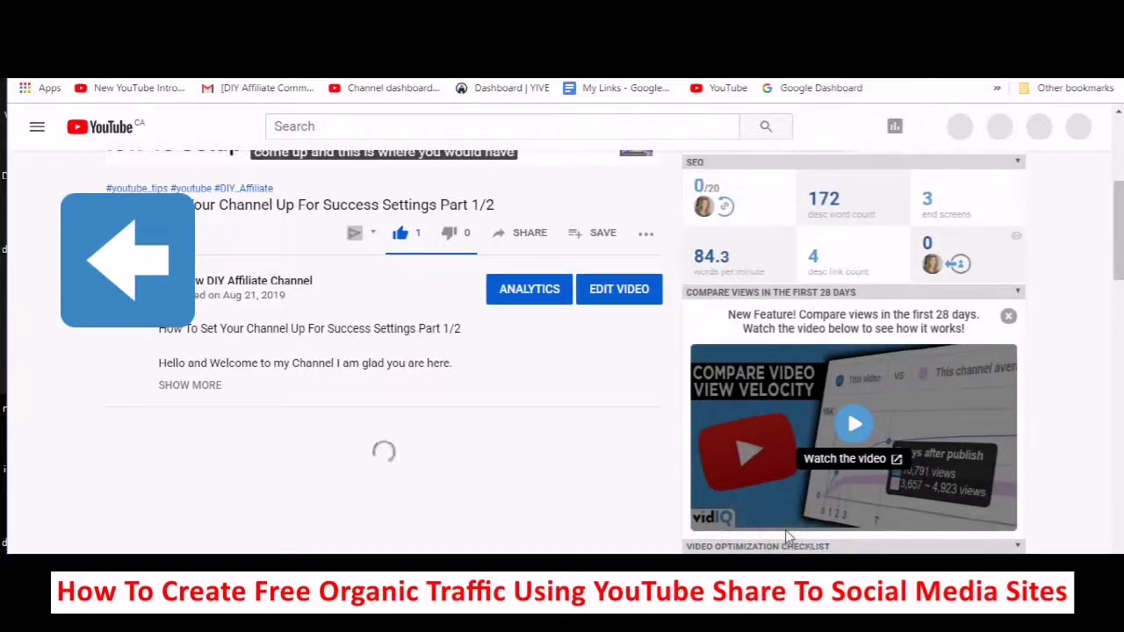
{"action": "scroll", "coordinate": [785, 530], "scroll_direction": "up", "scroll_amount": 3}
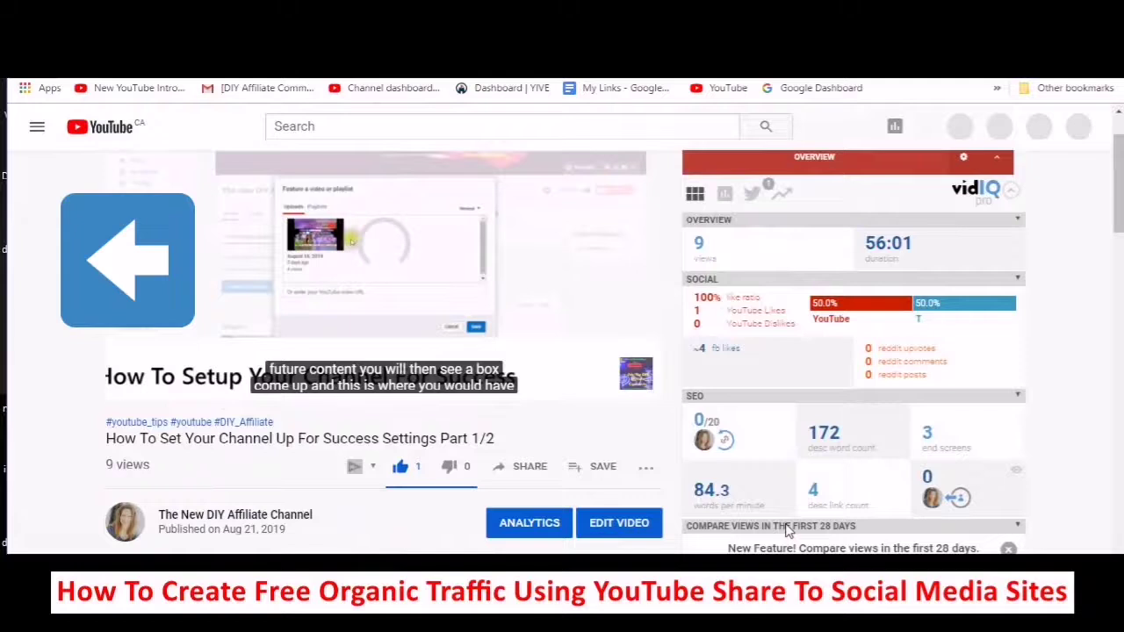
{"action": "scroll", "coordinate": [788, 527], "scroll_direction": "down", "scroll_amount": 1}
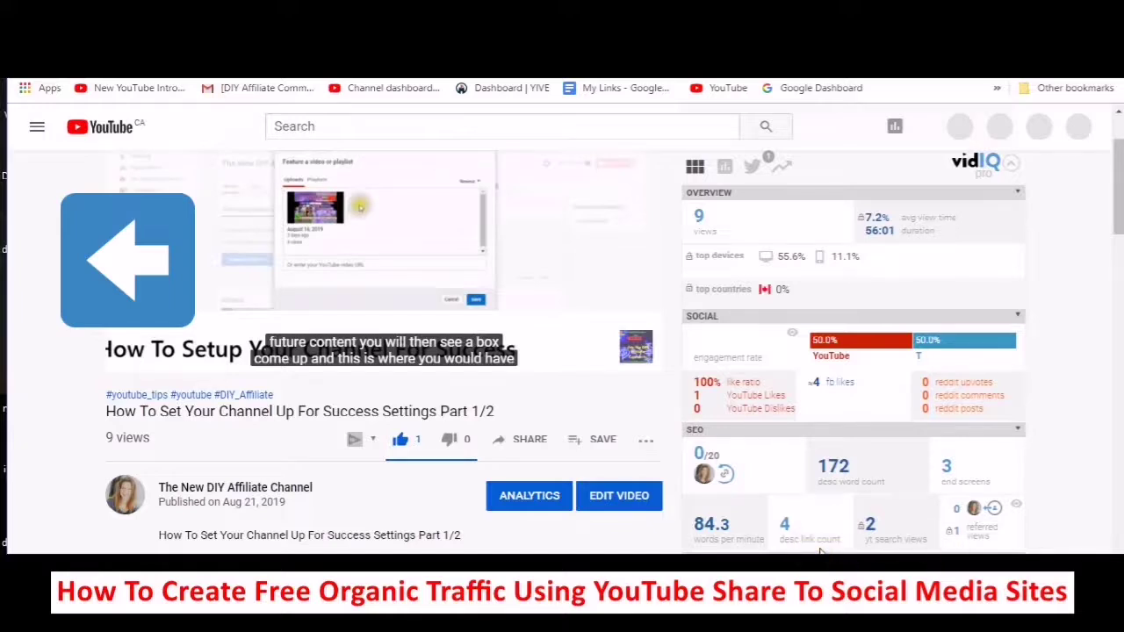
{"action": "scroll", "coordinate": [820, 551], "scroll_direction": "down", "scroll_amount": 3}
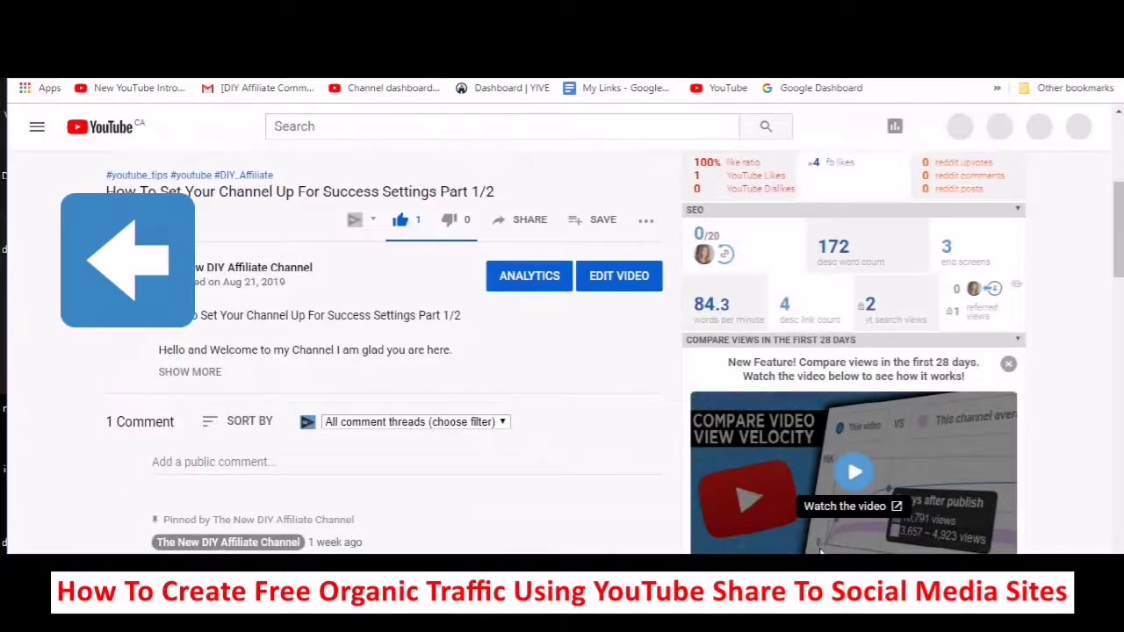
{"action": "scroll", "coordinate": [821, 551], "scroll_direction": "down", "scroll_amount": 3}
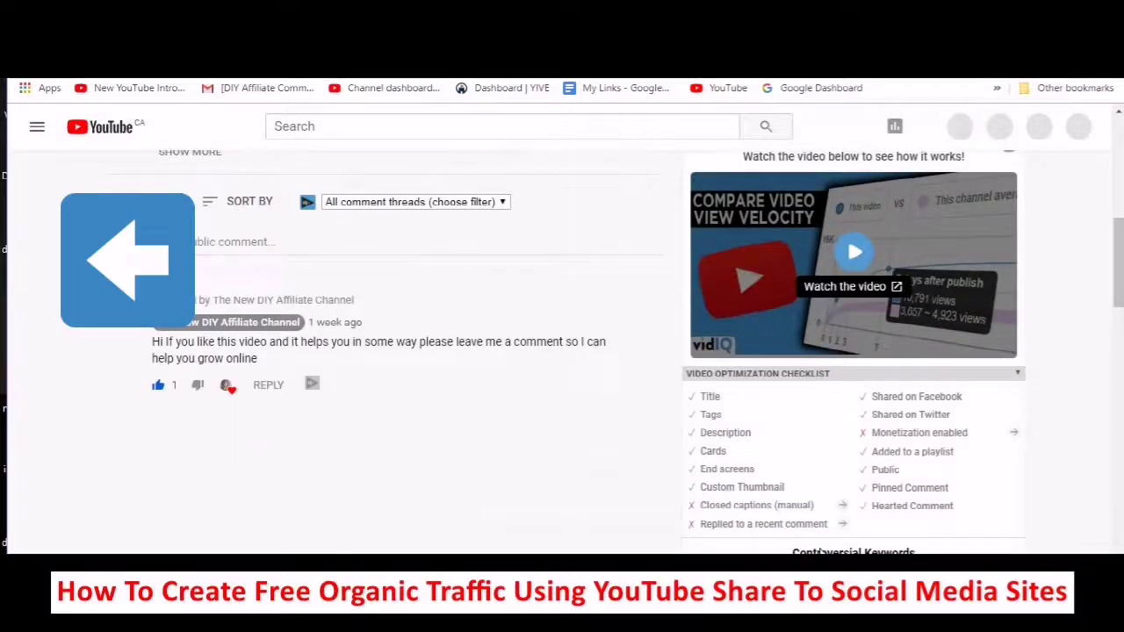
{"action": "scroll", "coordinate": [821, 551], "scroll_direction": "up", "scroll_amount": 1}
{"action": "scroll", "coordinate": [824, 550], "scroll_direction": "up", "scroll_amount": 1}
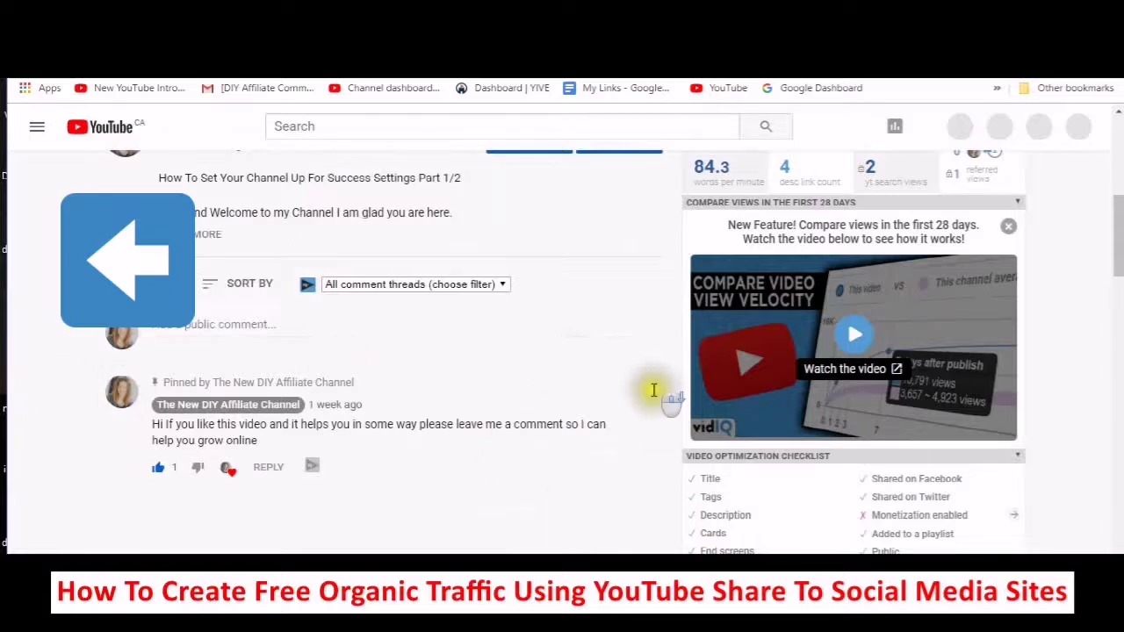
{"action": "scroll", "coordinate": [322, 375], "scroll_direction": "down", "scroll_amount": 2}
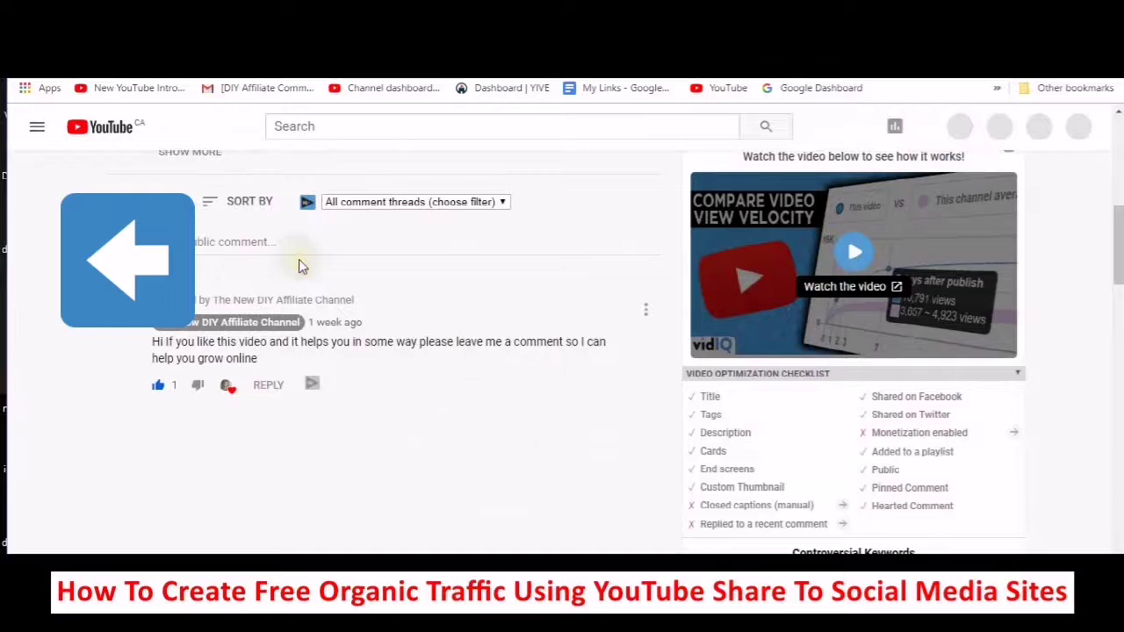
{"action": "scroll", "coordinate": [496, 344], "scroll_direction": "down", "scroll_amount": 4}
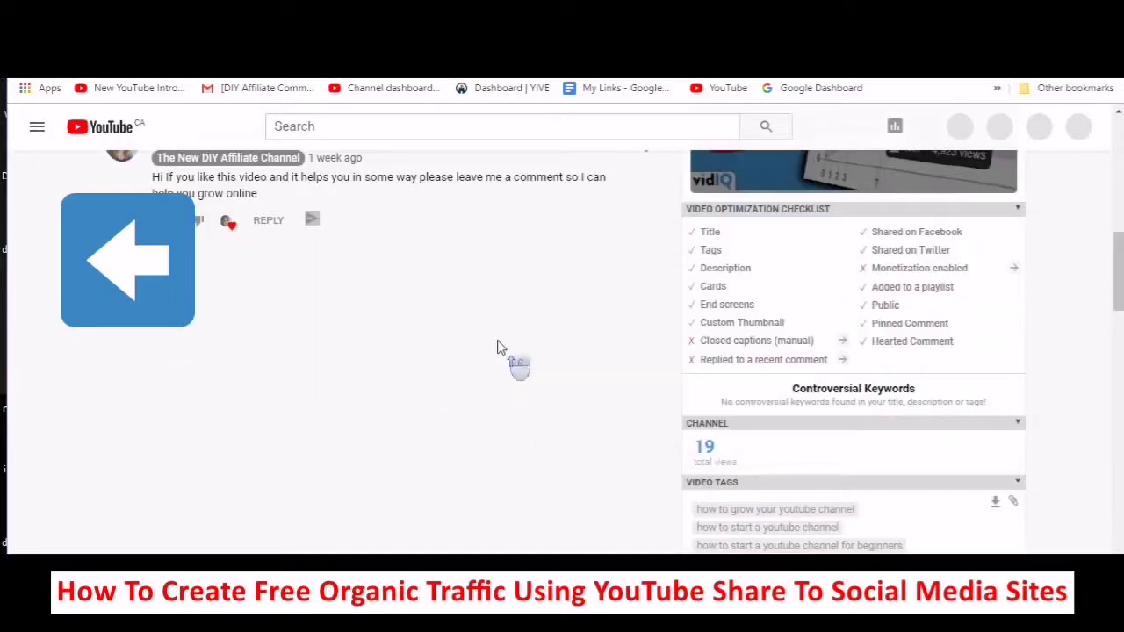
{"action": "scroll", "coordinate": [497, 346], "scroll_direction": "up", "scroll_amount": 2}
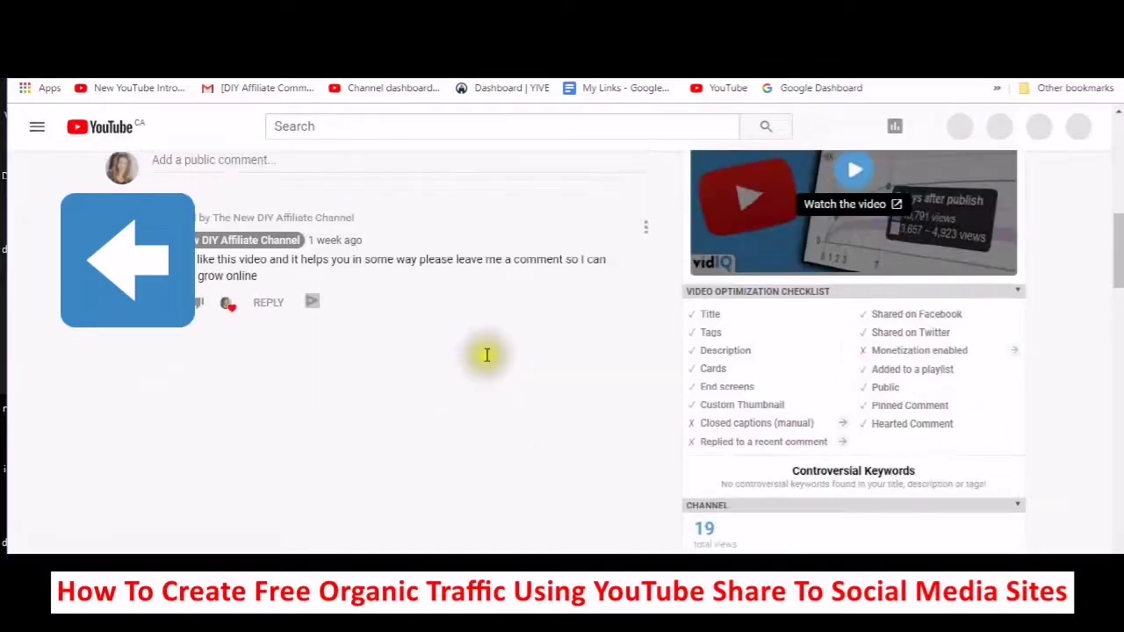
{"action": "scroll", "coordinate": [477, 363], "scroll_direction": "up", "scroll_amount": 1}
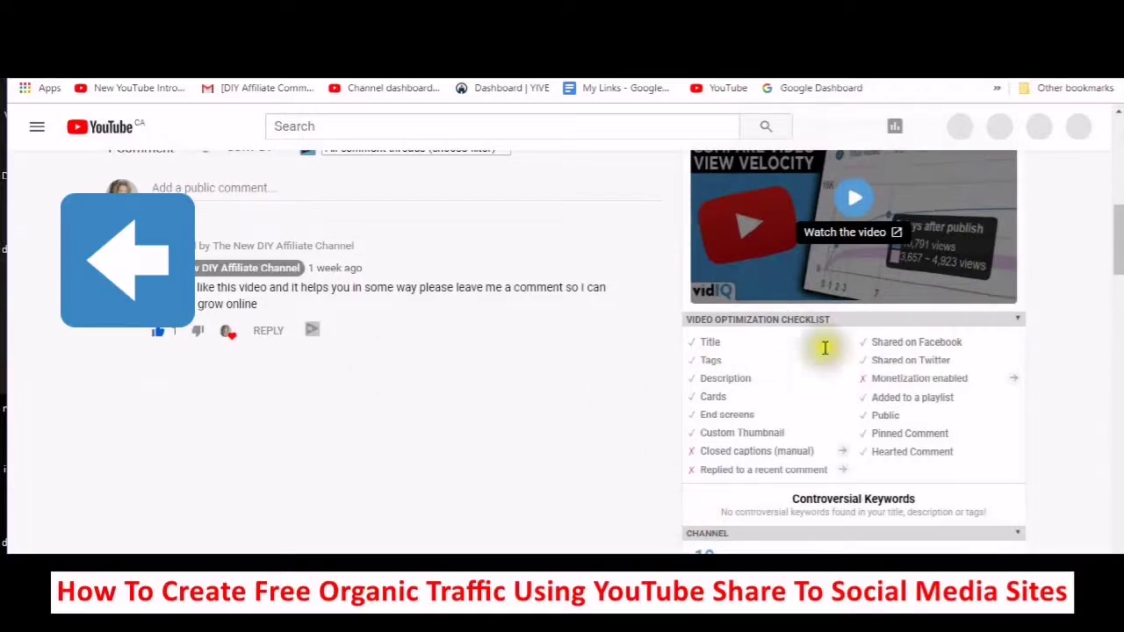
{"action": "scroll", "coordinate": [459, 455], "scroll_direction": "up", "scroll_amount": 7}
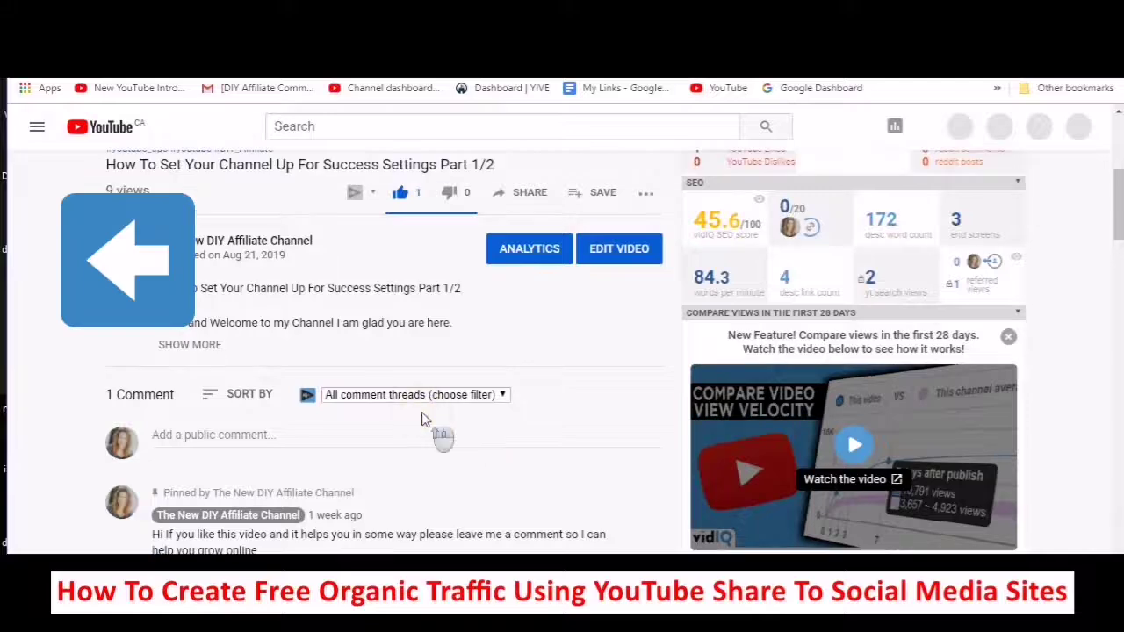
{"action": "scroll", "coordinate": [352, 378], "scroll_direction": "up", "scroll_amount": 4}
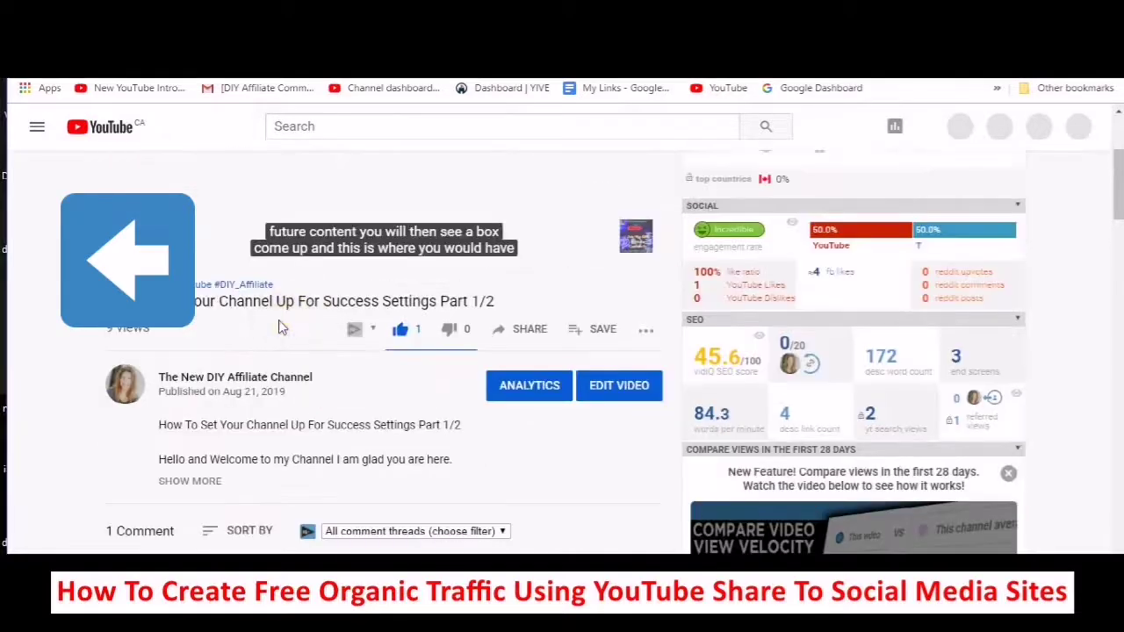
{"action": "scroll", "coordinate": [474, 339], "scroll_direction": "up", "scroll_amount": 2}
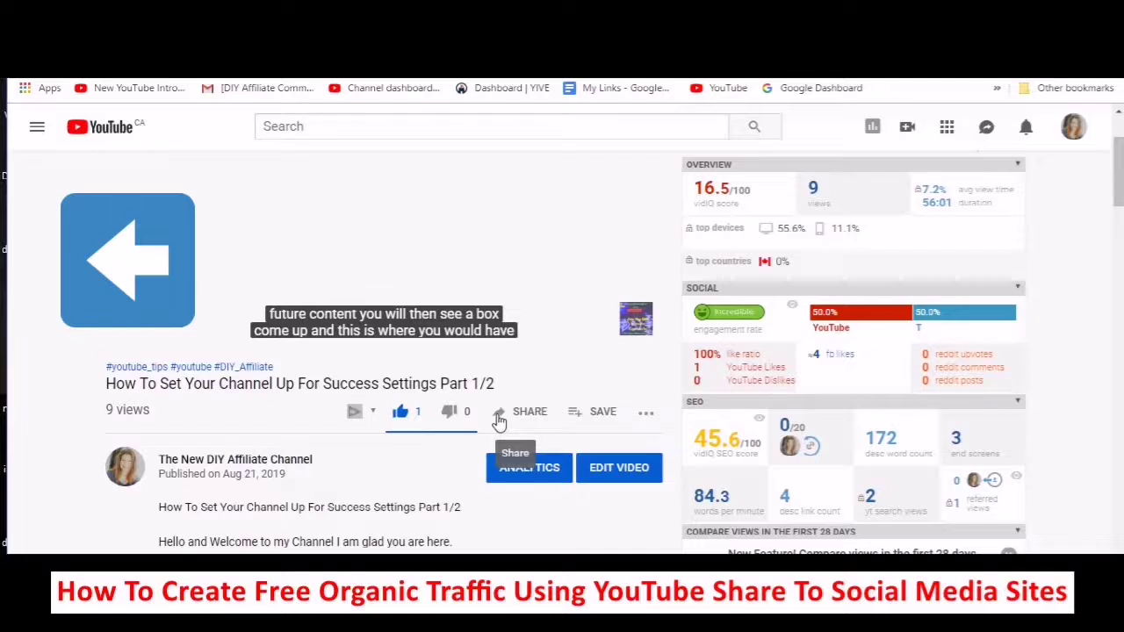
Open the video's share dialog and page through the destinations until Blogger appears
{"action": "left_click", "coordinate": [499, 421]}
{"action": "left_click", "coordinate": [499, 422]}
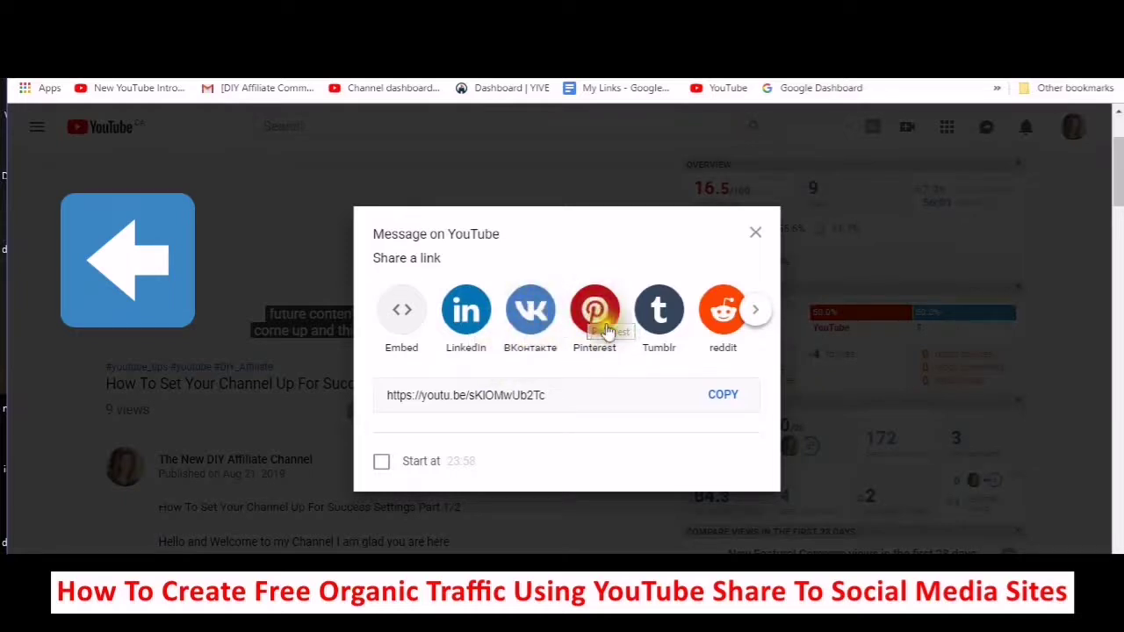
{"action": "left_click", "coordinate": [755, 313]}
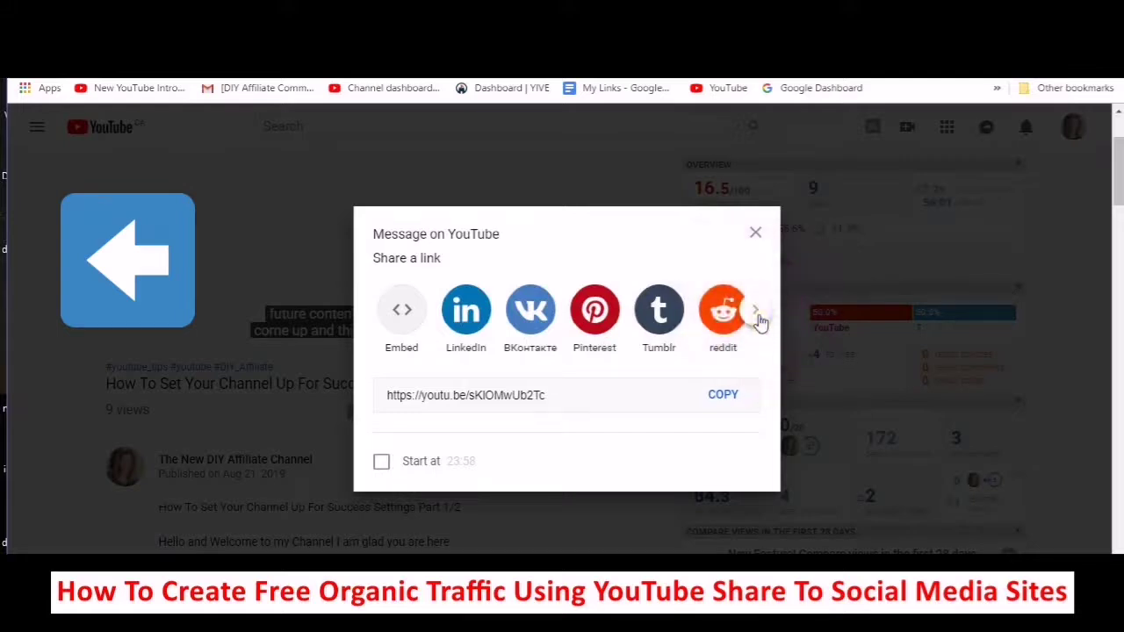
{"action": "left_click", "coordinate": [755, 314]}
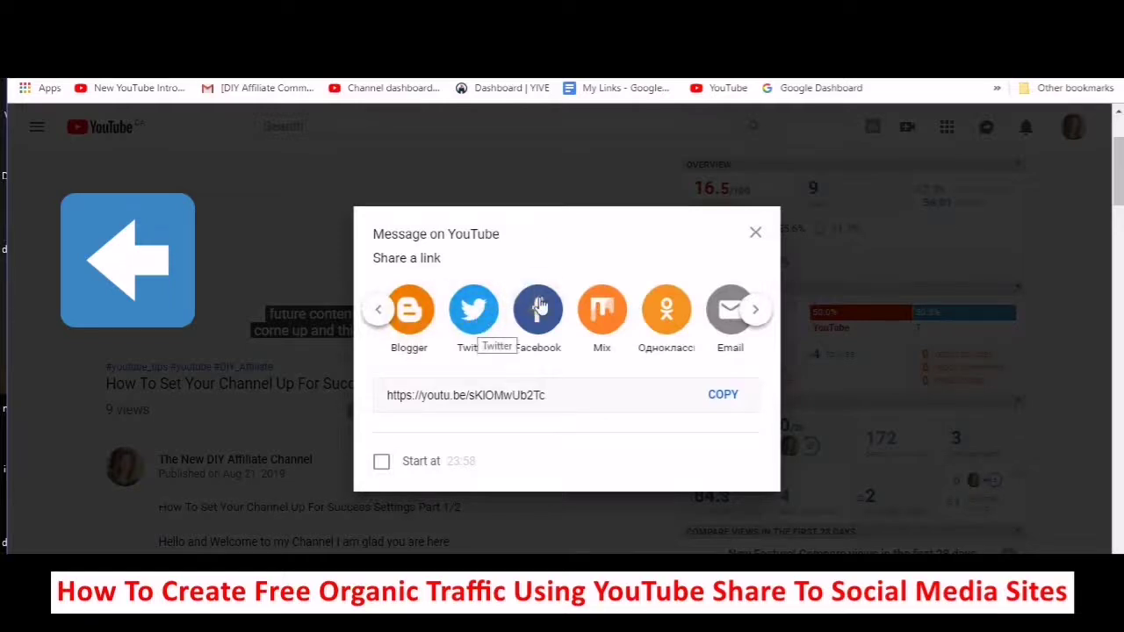
{"action": "left_click", "coordinate": [730, 317]}
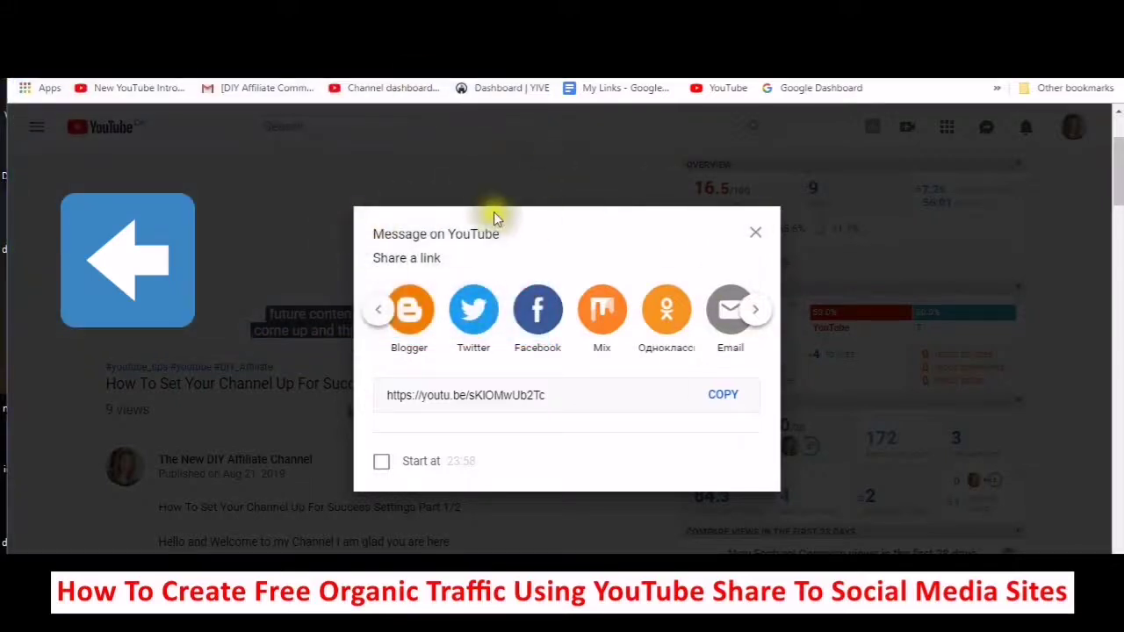
Share the Part 1/2 video to Blogger and publish it as a post on My Interactive Site
{"action": "left_click", "coordinate": [411, 316]}
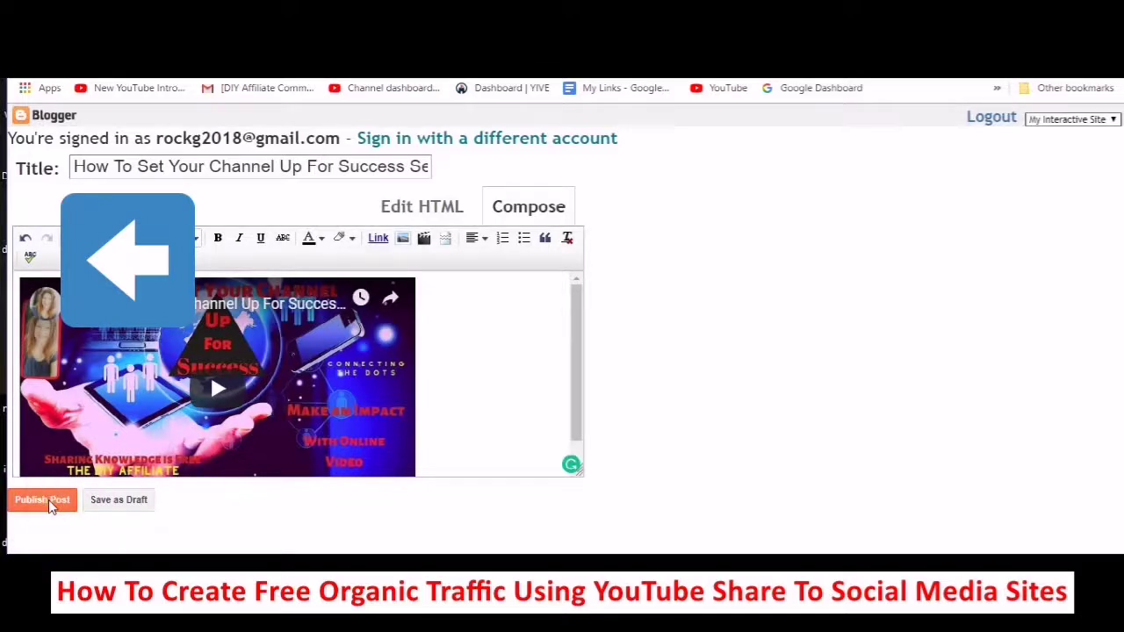
{"action": "left_click", "coordinate": [44, 500]}
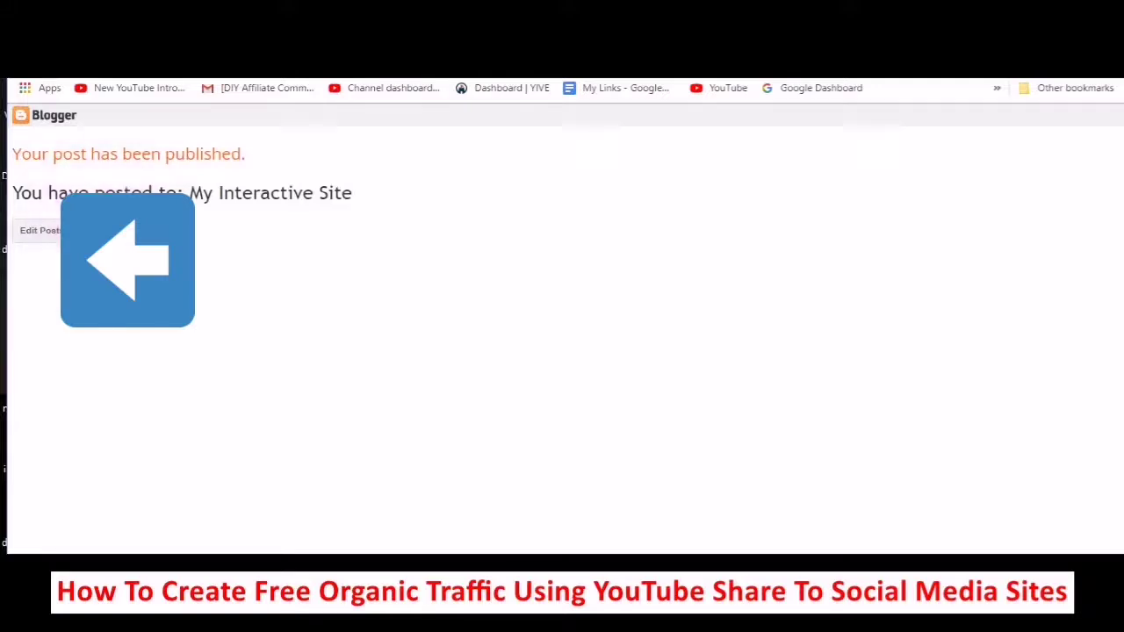
{"action": "key", "text": "alt+Left"}
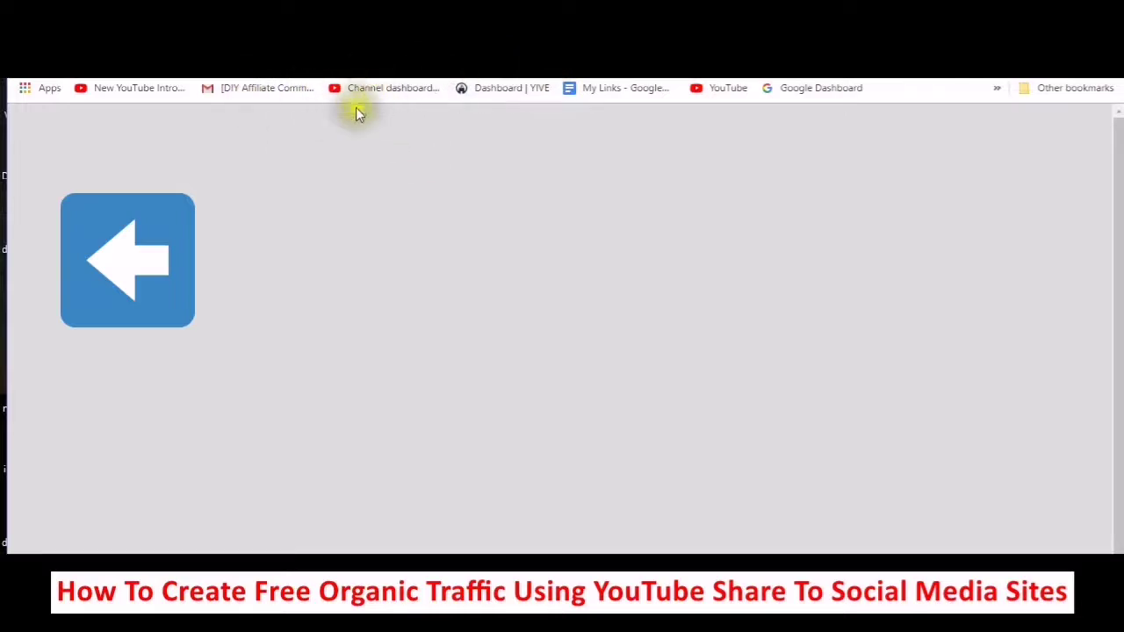
Load My Interactive Site and confirm the Part 1/2 video post, dated 28 August 2019, appears first
{"action": "left_click", "coordinate": [214, 88]}
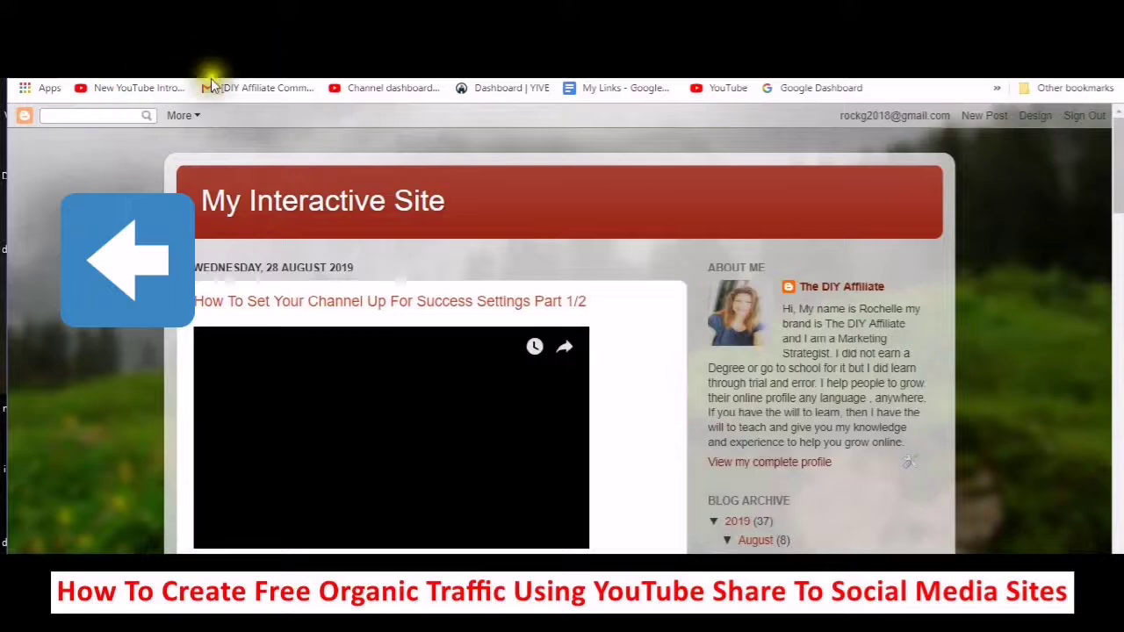
{"action": "scroll", "coordinate": [207, 84], "scroll_direction": "down", "scroll_amount": 2}
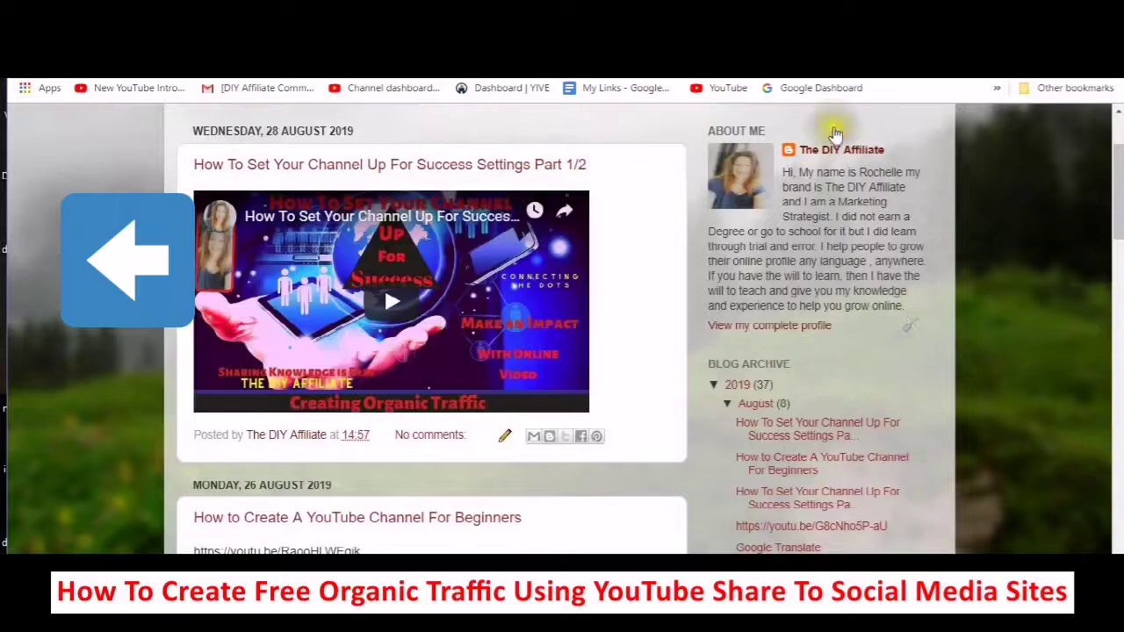
{"action": "scroll", "coordinate": [803, 145], "scroll_direction": "down", "scroll_amount": 1}
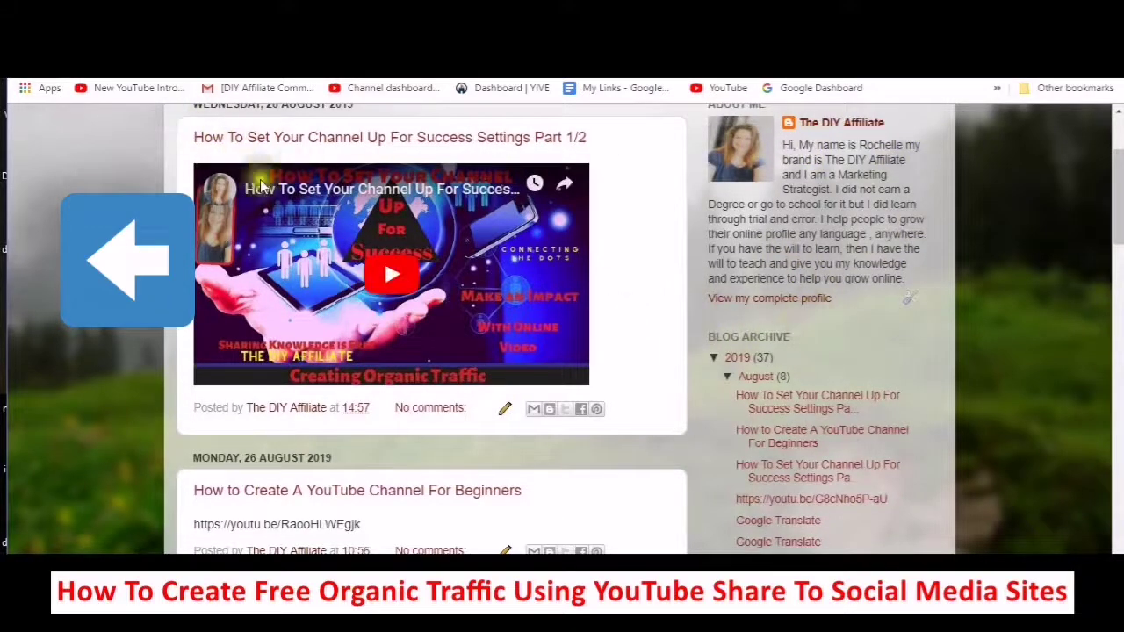
{"action": "scroll", "coordinate": [615, 202], "scroll_direction": "down", "scroll_amount": 4}
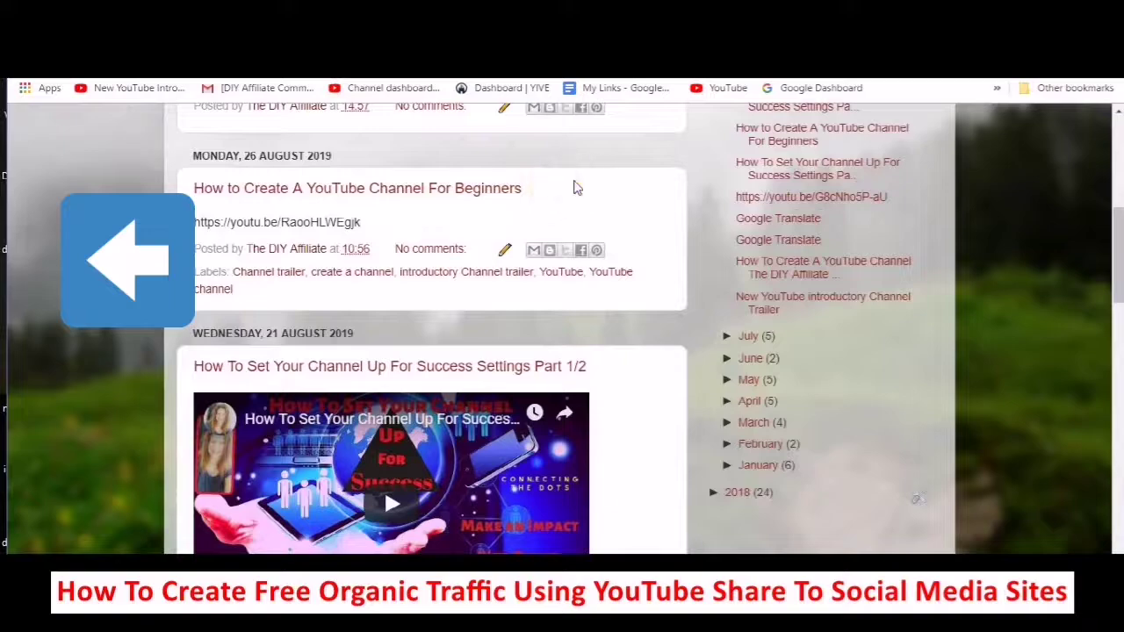
{"action": "scroll", "coordinate": [527, 246], "scroll_direction": "up", "scroll_amount": 2}
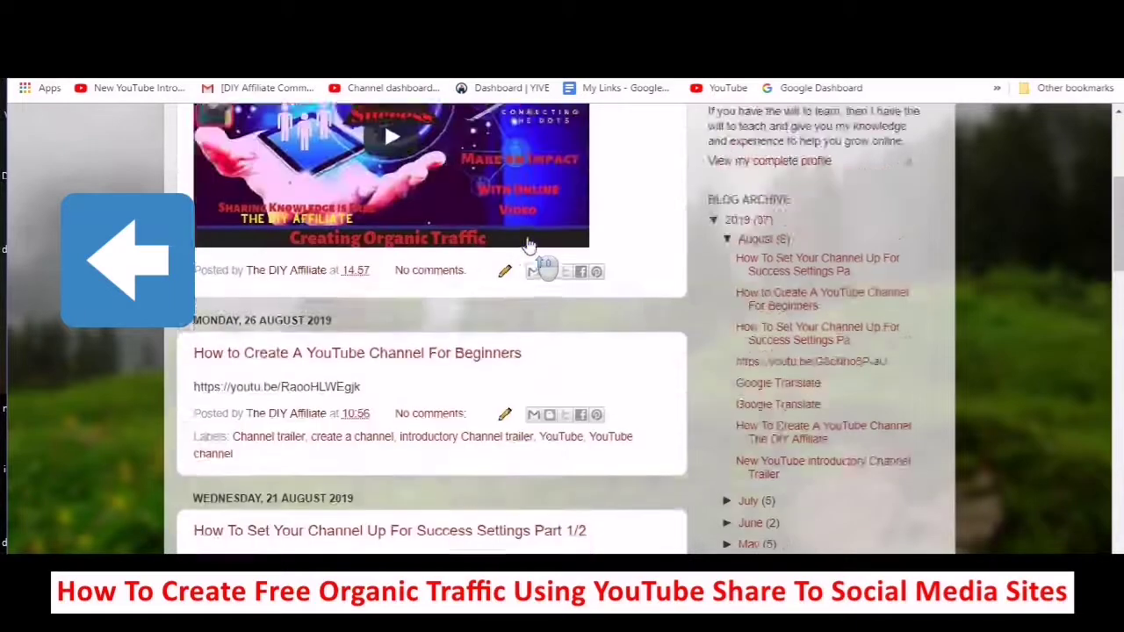
{"action": "scroll", "coordinate": [528, 244], "scroll_direction": "up", "scroll_amount": 3}
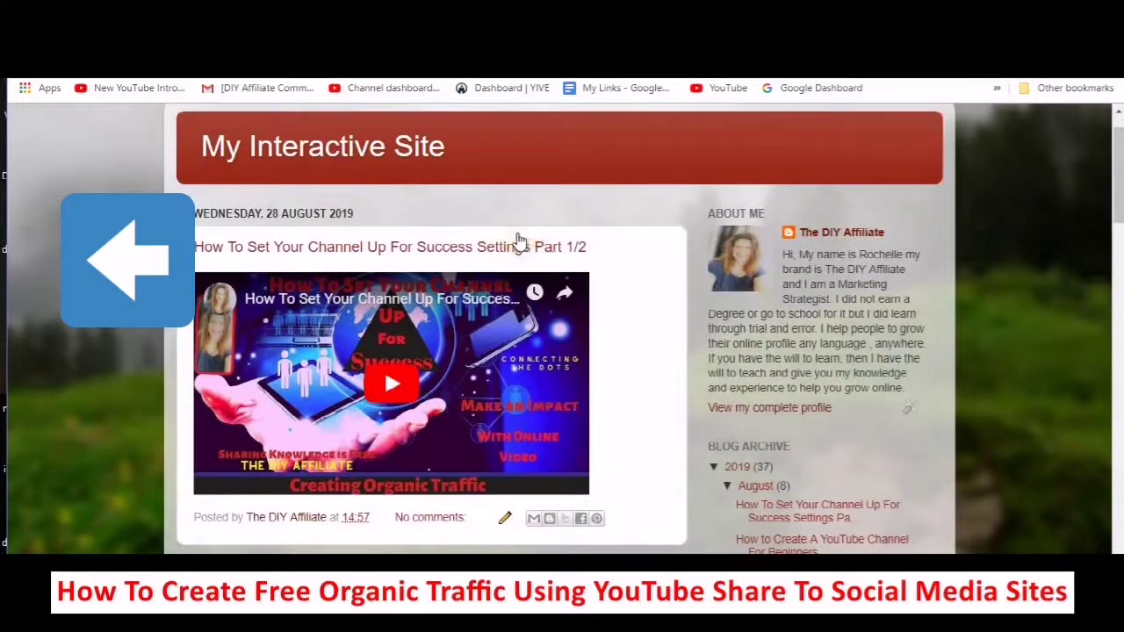
{"action": "scroll", "coordinate": [553, 277], "scroll_direction": "down", "scroll_amount": 4}
{"action": "scroll", "coordinate": [556, 281], "scroll_direction": "down", "scroll_amount": 3}
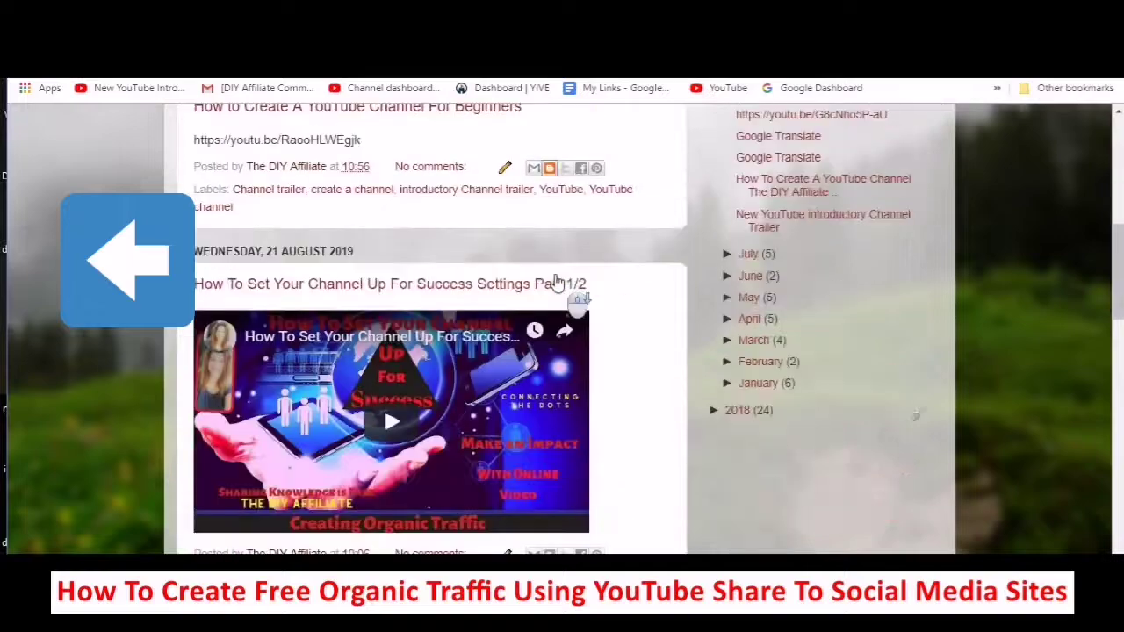
{"action": "scroll", "coordinate": [556, 281], "scroll_direction": "up", "scroll_amount": 6}
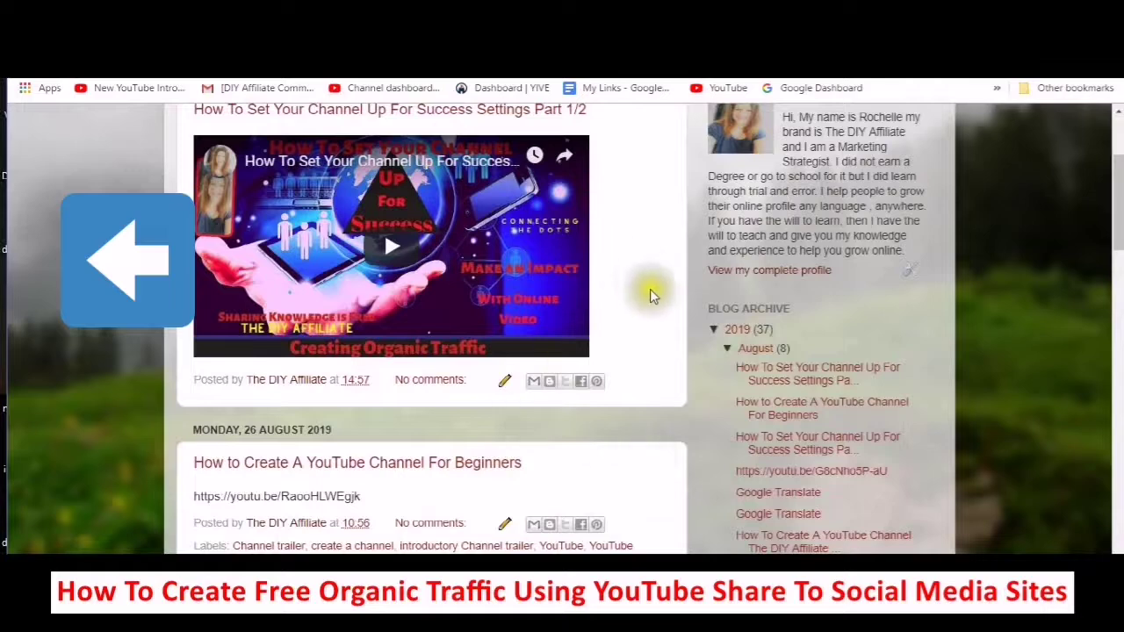
{"action": "scroll", "coordinate": [655, 296], "scroll_direction": "down", "scroll_amount": 5}
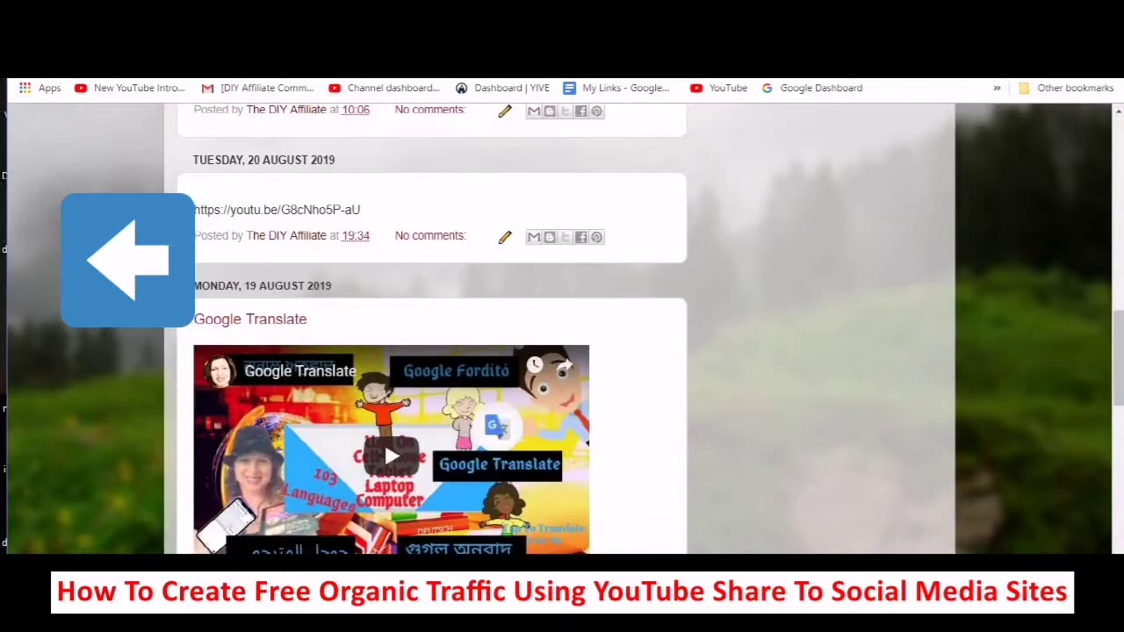
{"action": "scroll", "coordinate": [431, 330], "scroll_direction": "down", "scroll_amount": 2}
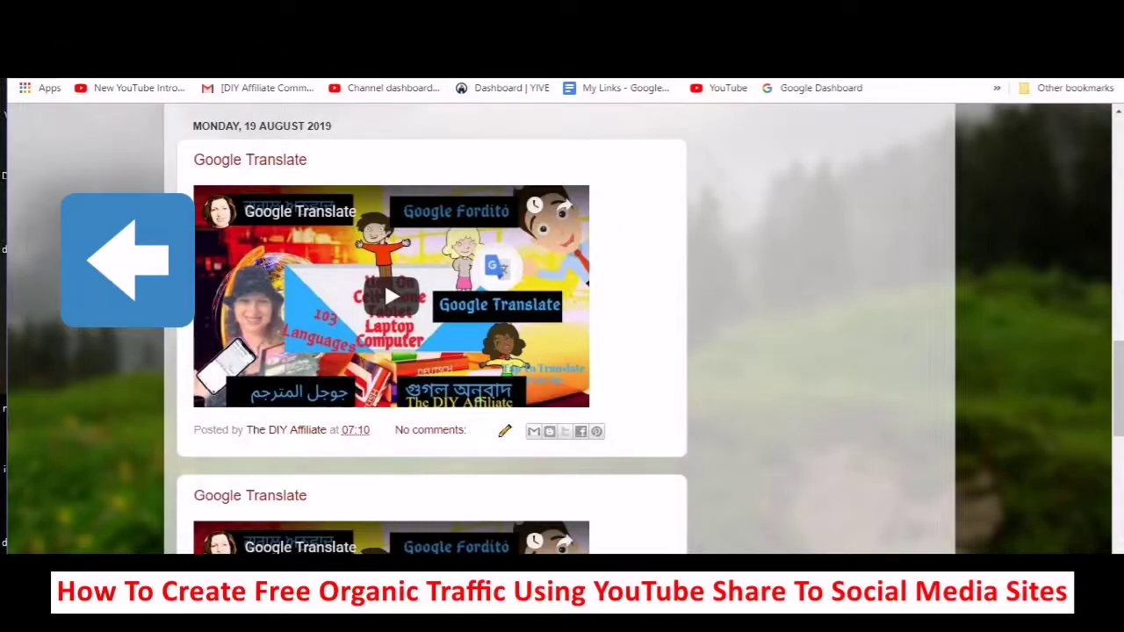
{"action": "left_click", "coordinate": [384, 281]}
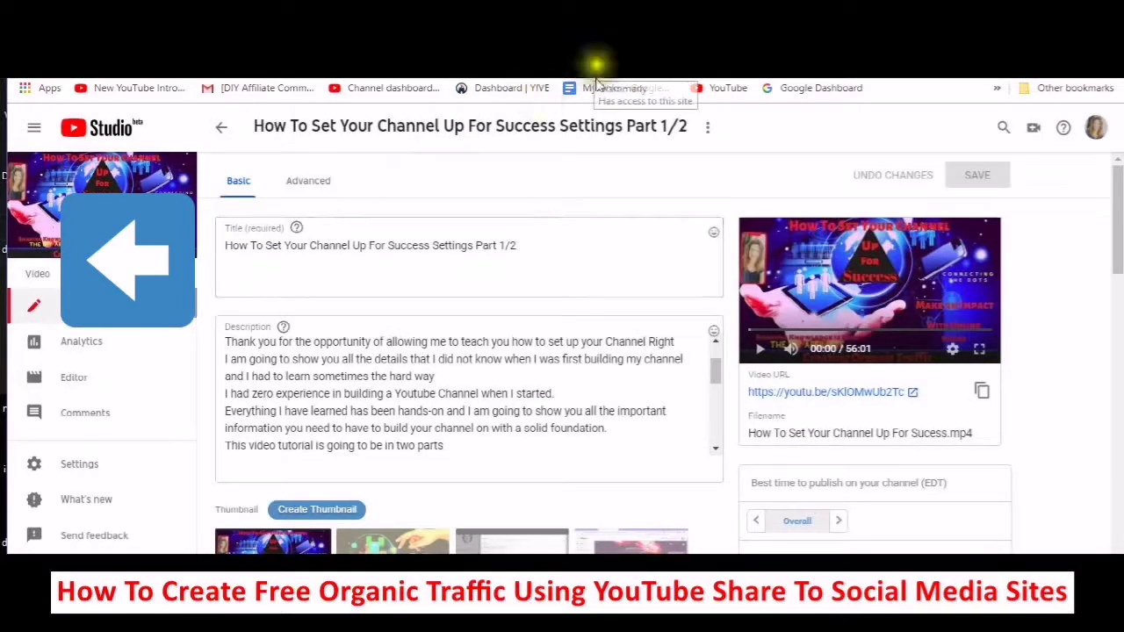
Close the Grammarly for Chrome popup covering the Part 1/2 video's Studio details page
{"action": "left_click", "coordinate": [596, 86]}
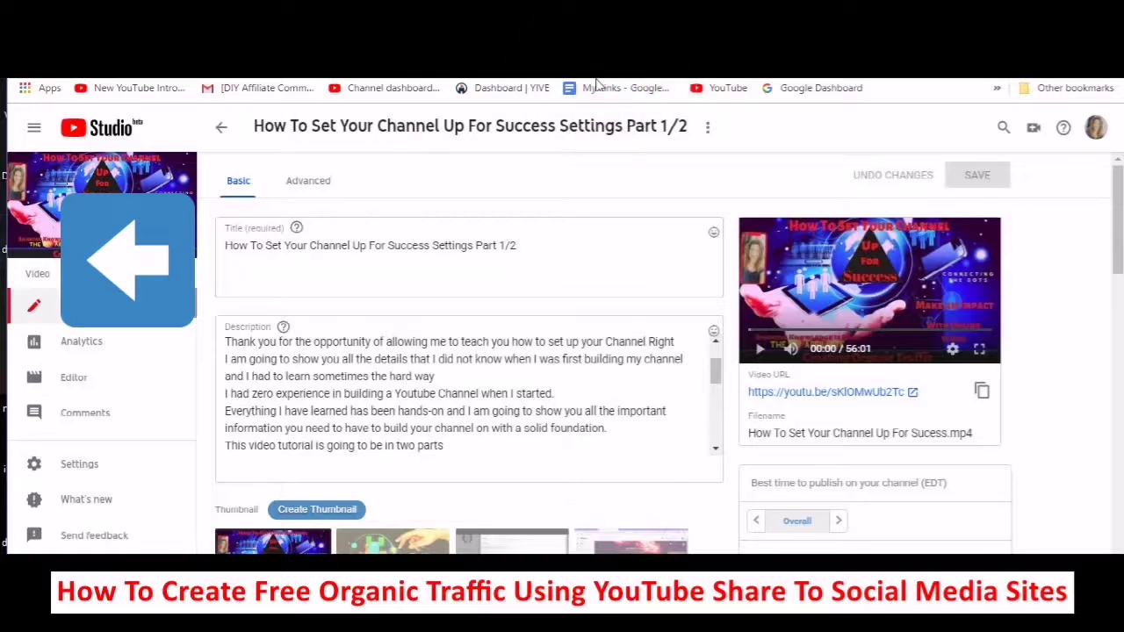
{"action": "left_click", "coordinate": [597, 85]}
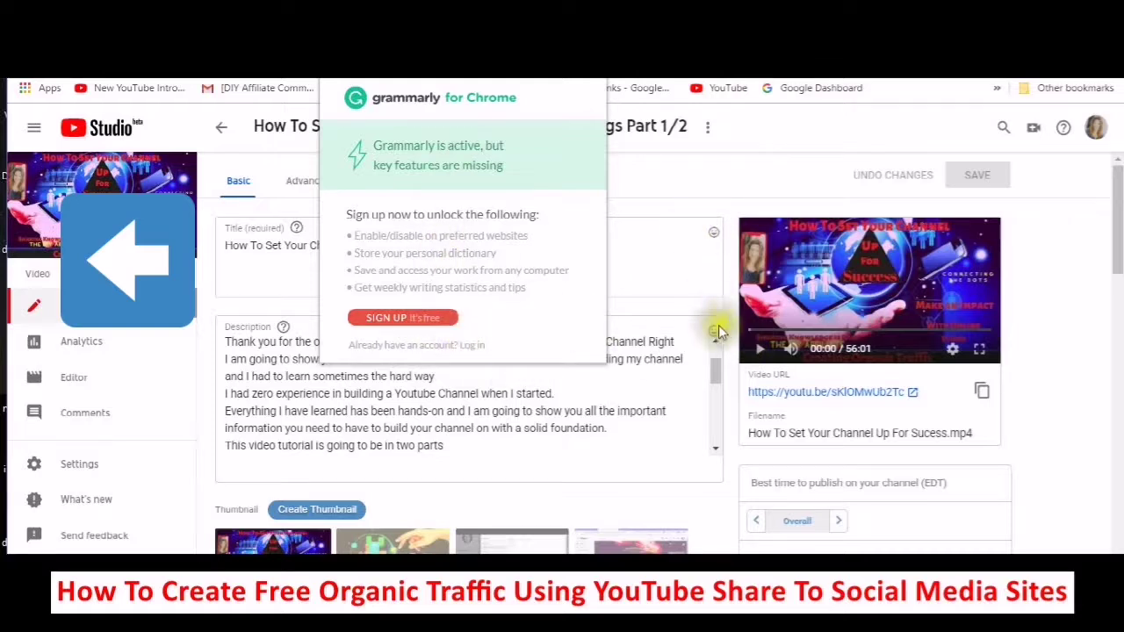
{"action": "scroll", "coordinate": [686, 399], "scroll_direction": "down", "scroll_amount": 1}
{"action": "scroll", "coordinate": [686, 399], "scroll_direction": "down", "scroll_amount": 3}
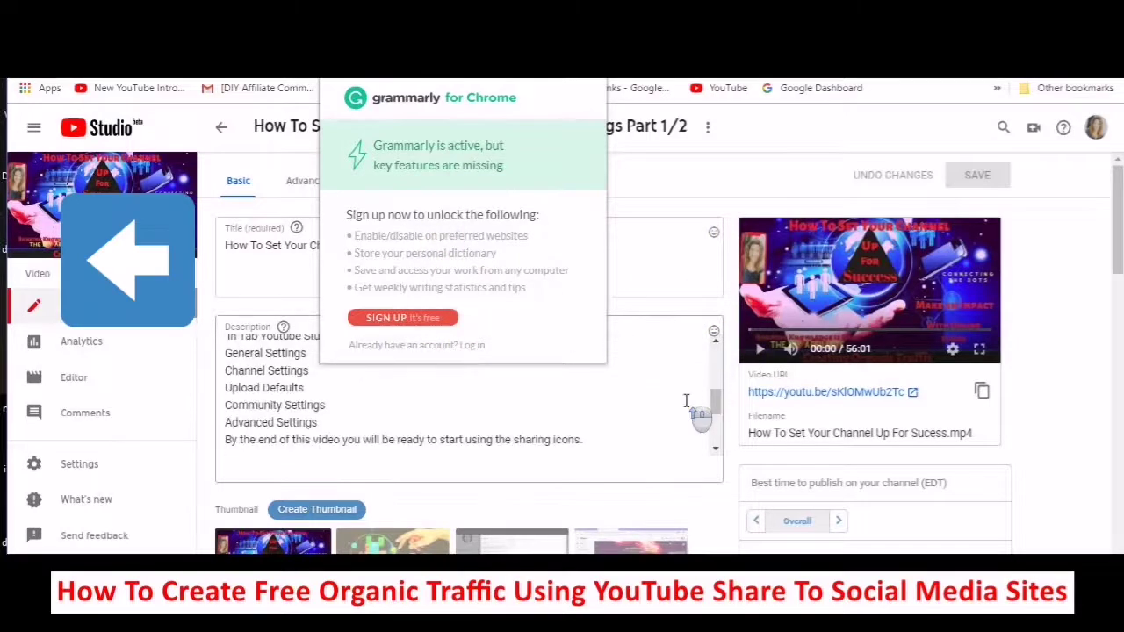
{"action": "scroll", "coordinate": [680, 396], "scroll_direction": "up", "scroll_amount": 3}
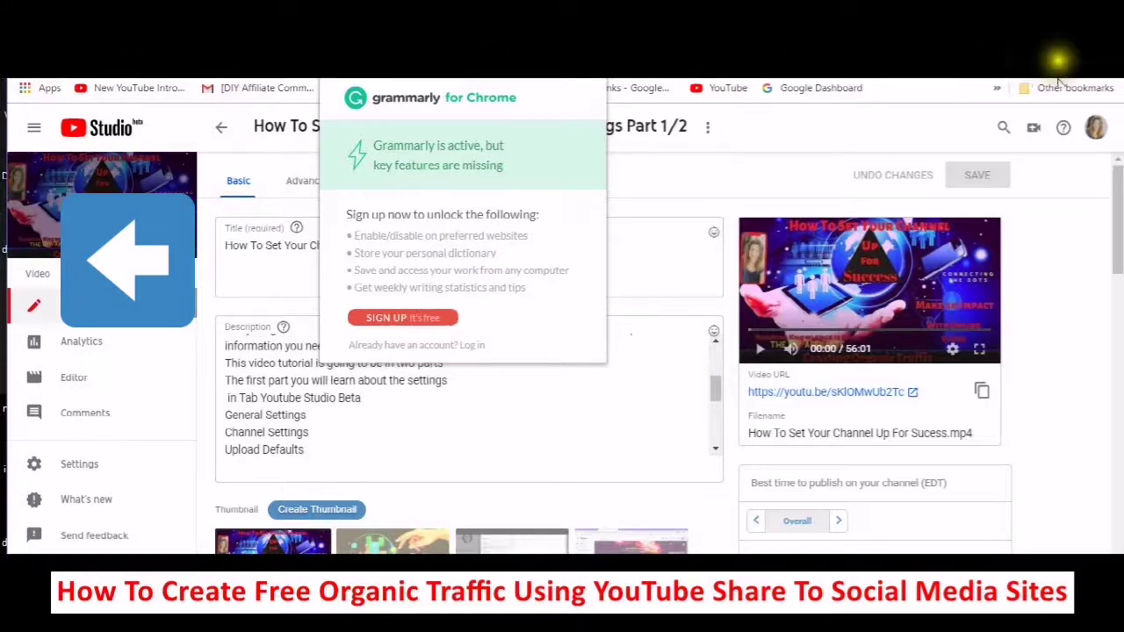
{"action": "left_click", "coordinate": [672, 175]}
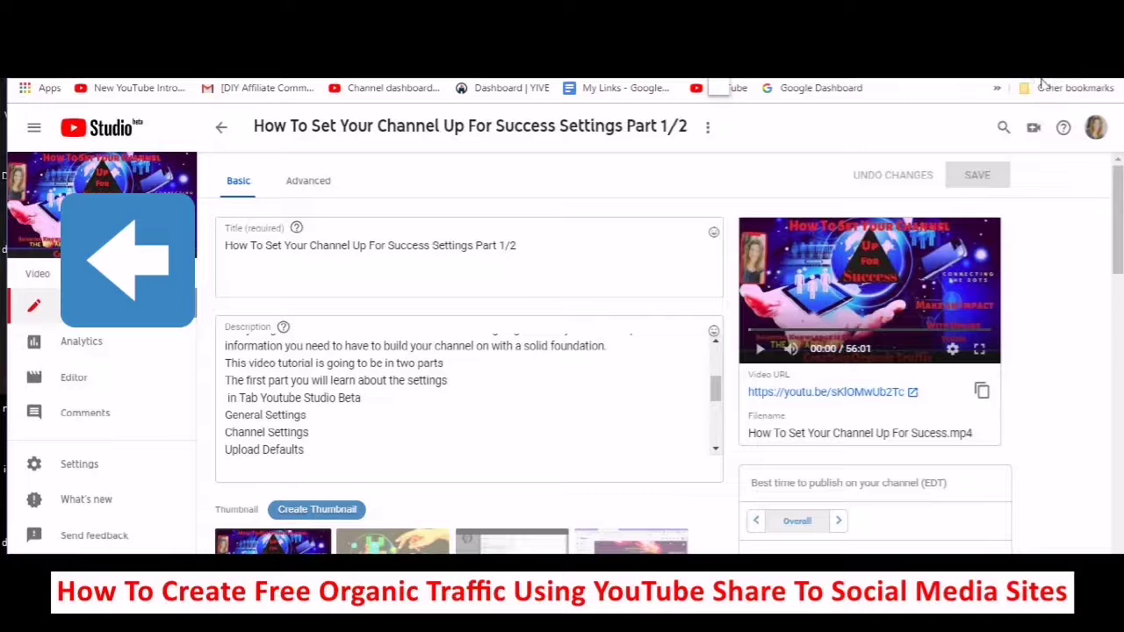
Translate the video details page with the Google Translate extension, bringing up its translation bar
{"action": "left_click", "coordinate": [1043, 82]}
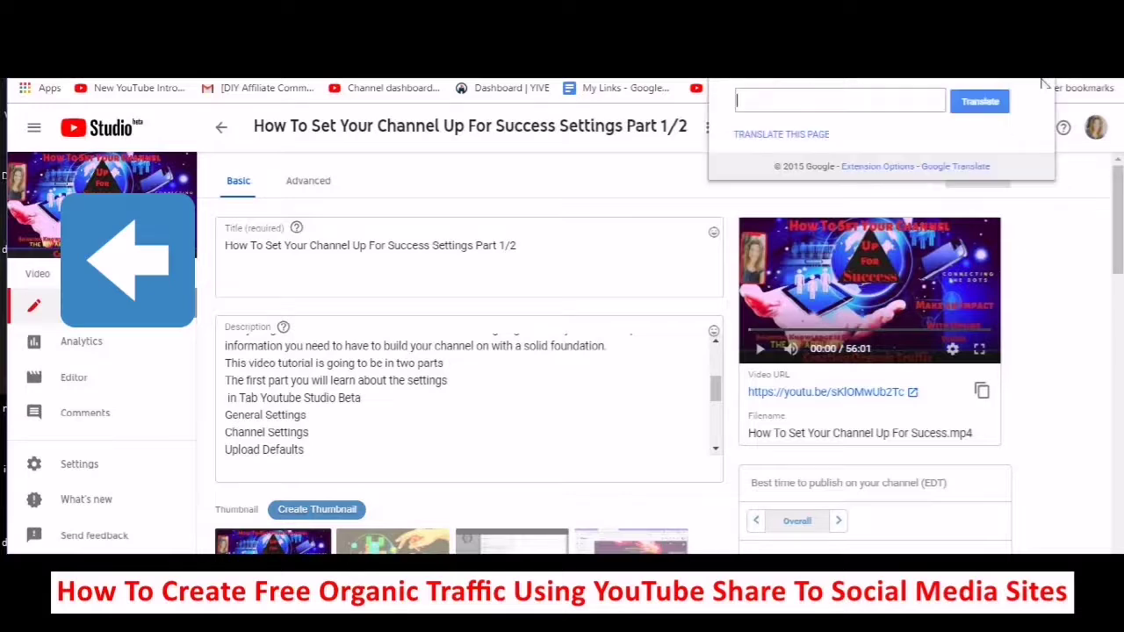
{"action": "left_click", "coordinate": [763, 134]}
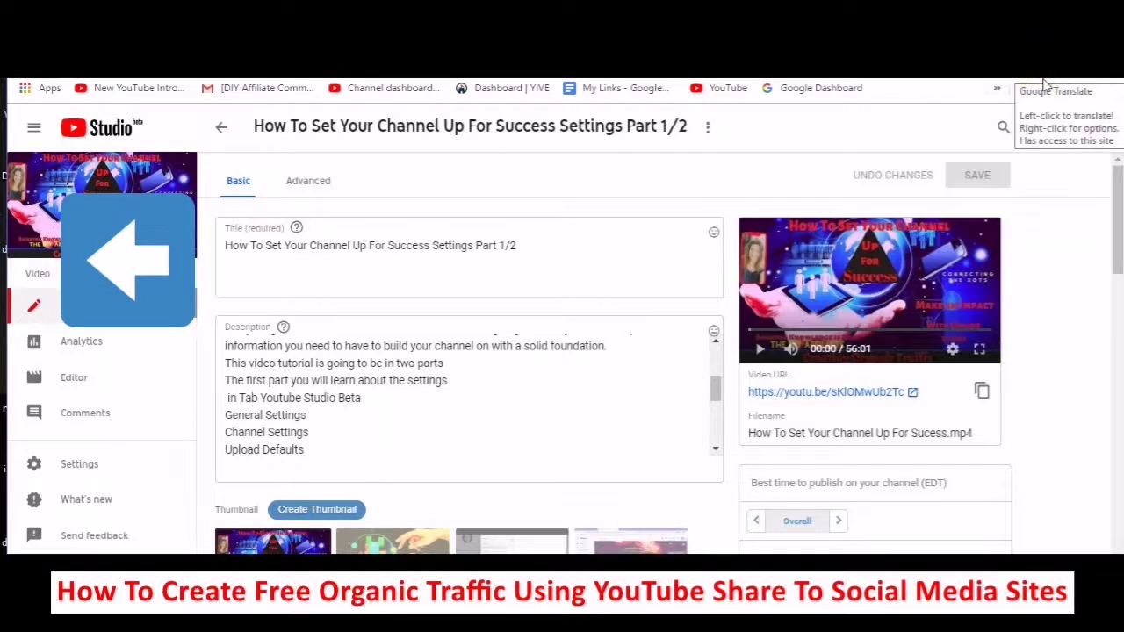
{"action": "left_click", "coordinate": [1047, 83]}
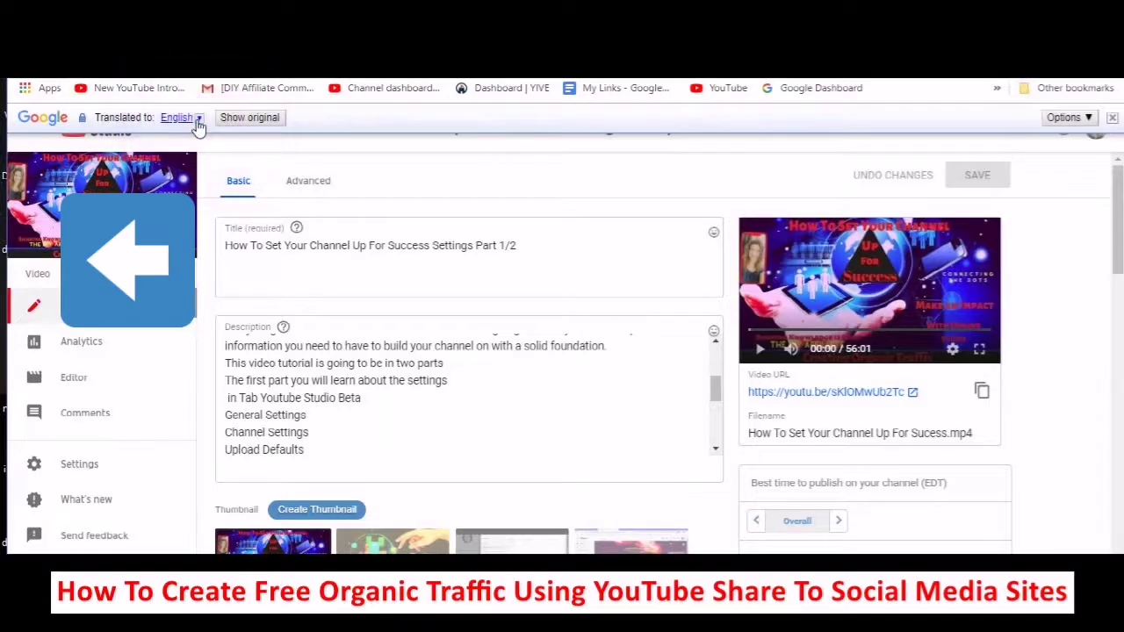
Change the translation target language to Filipino so the page labels read in Filipino
{"action": "left_click", "coordinate": [196, 121]}
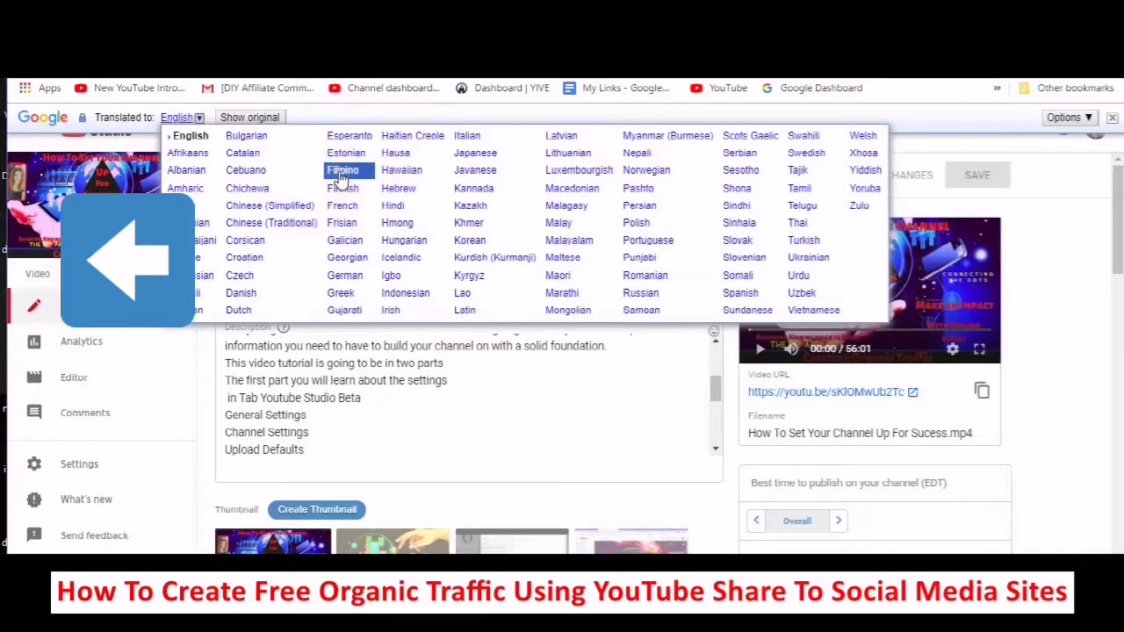
{"action": "left_click", "coordinate": [342, 173]}
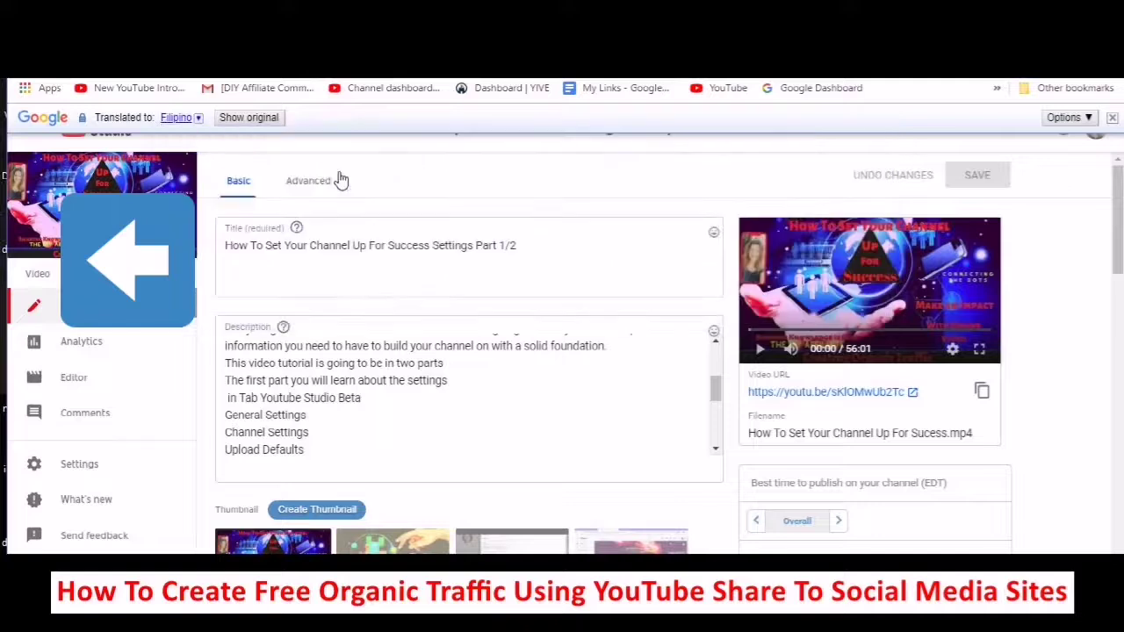
{"action": "left_click", "coordinate": [560, 420]}
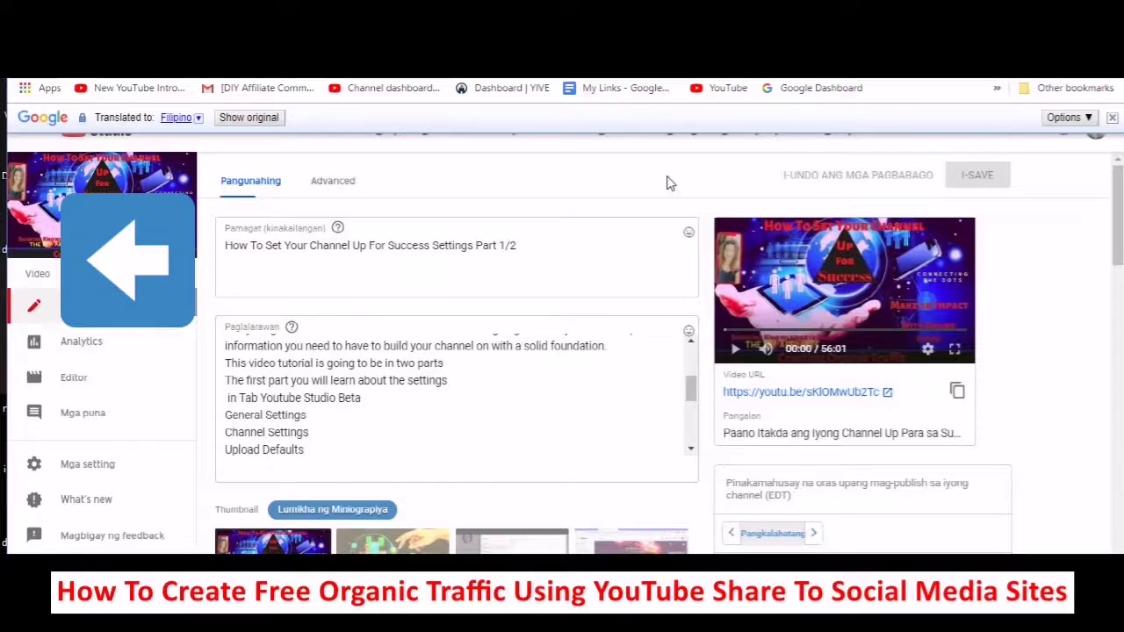
{"action": "left_click", "coordinate": [534, 246]}
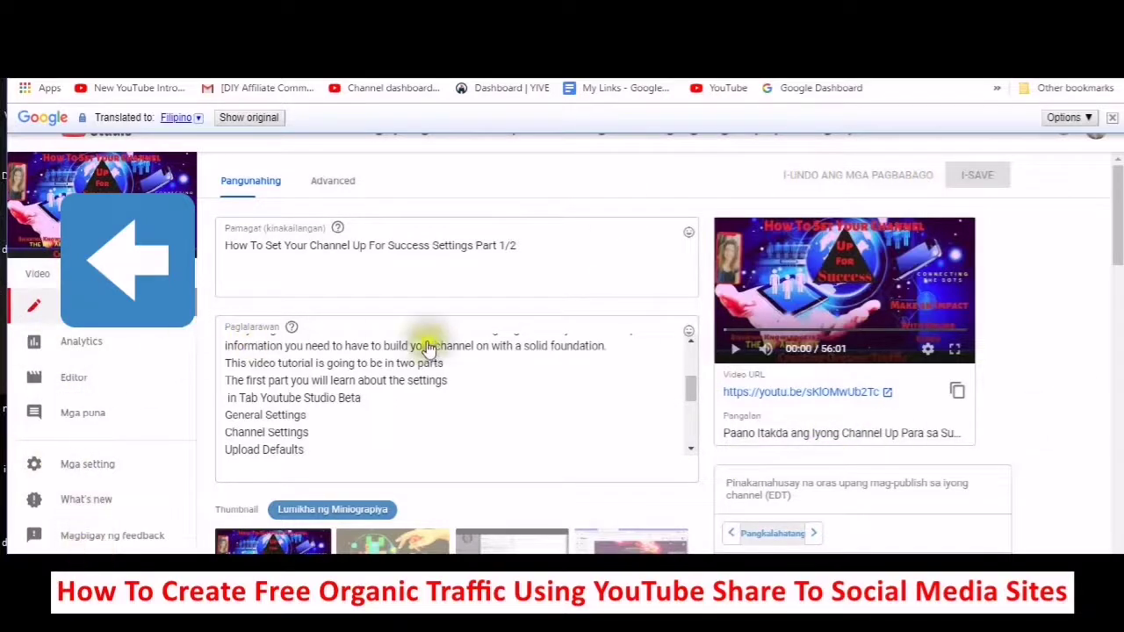
{"action": "left_click", "coordinate": [570, 365]}
{"action": "key", "text": "Up"}
{"action": "key", "text": "Up"}
{"action": "key", "text": "Up"}
{"action": "key", "text": "Up"}
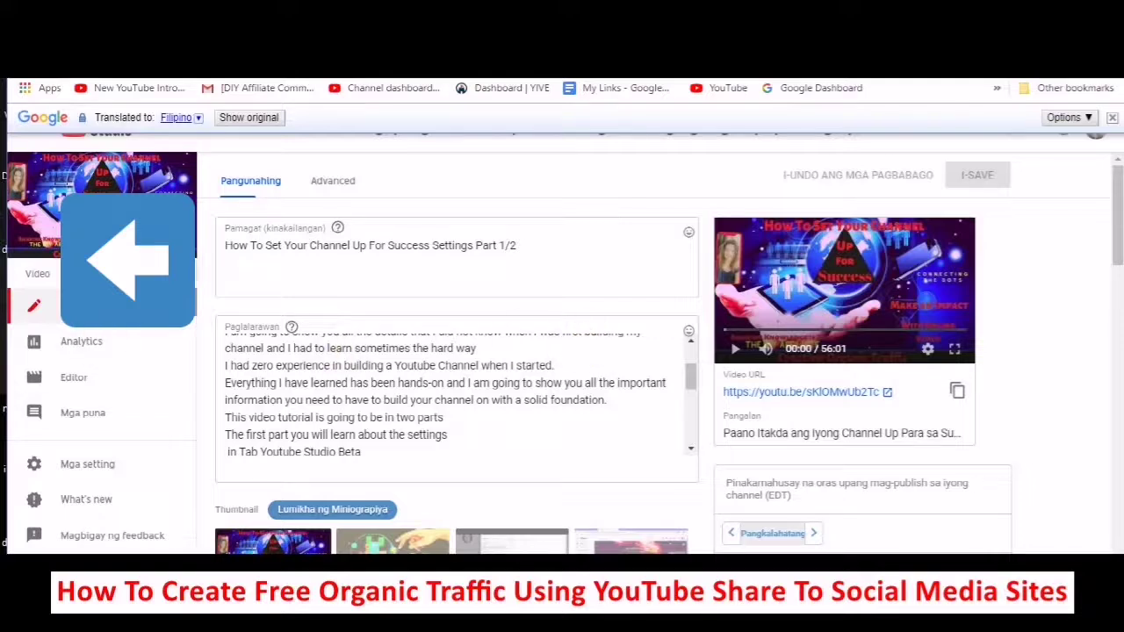
{"action": "scroll", "coordinate": [524, 404], "scroll_direction": "down", "scroll_amount": 1}
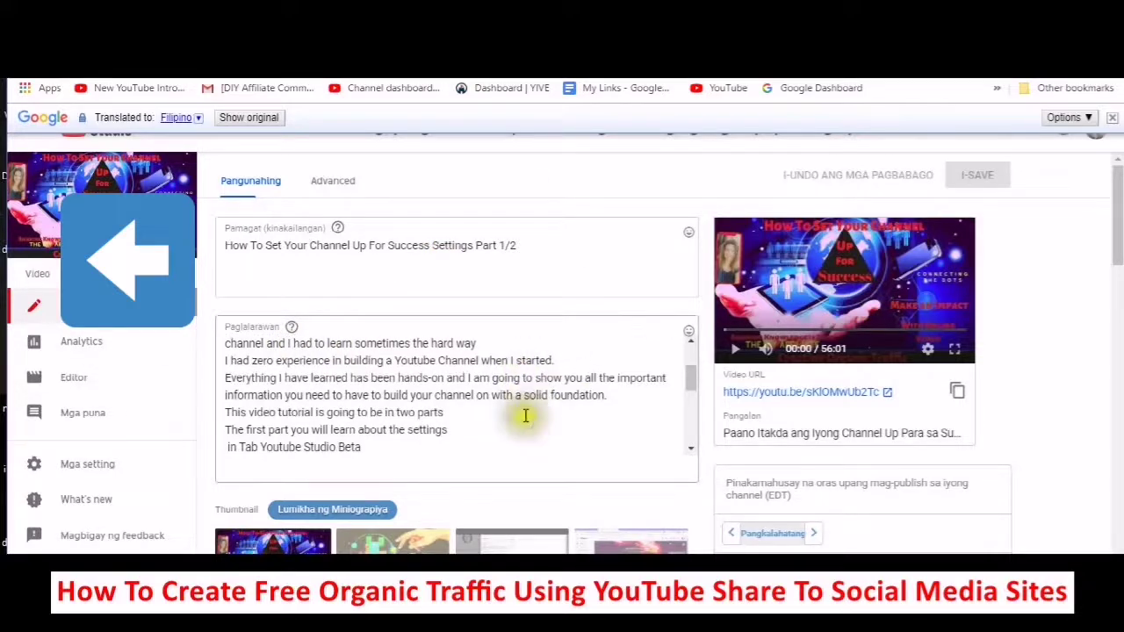
{"action": "scroll", "coordinate": [526, 419], "scroll_direction": "down", "scroll_amount": 3}
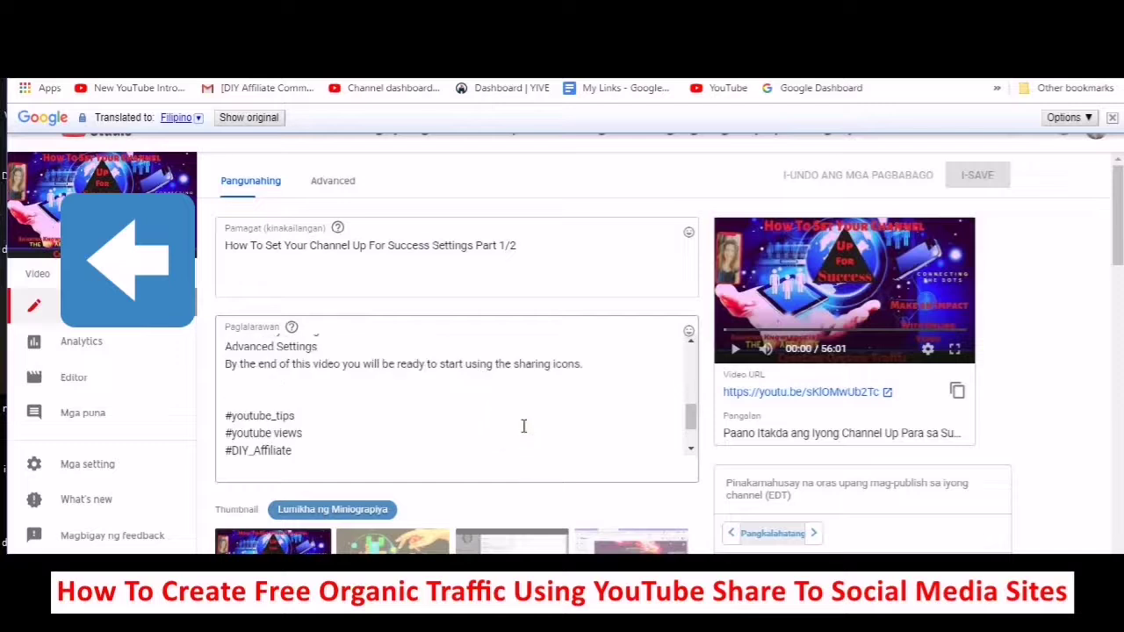
{"action": "scroll", "coordinate": [522, 427], "scroll_direction": "up", "scroll_amount": 3}
{"action": "scroll", "coordinate": [502, 402], "scroll_direction": "up", "scroll_amount": 1}
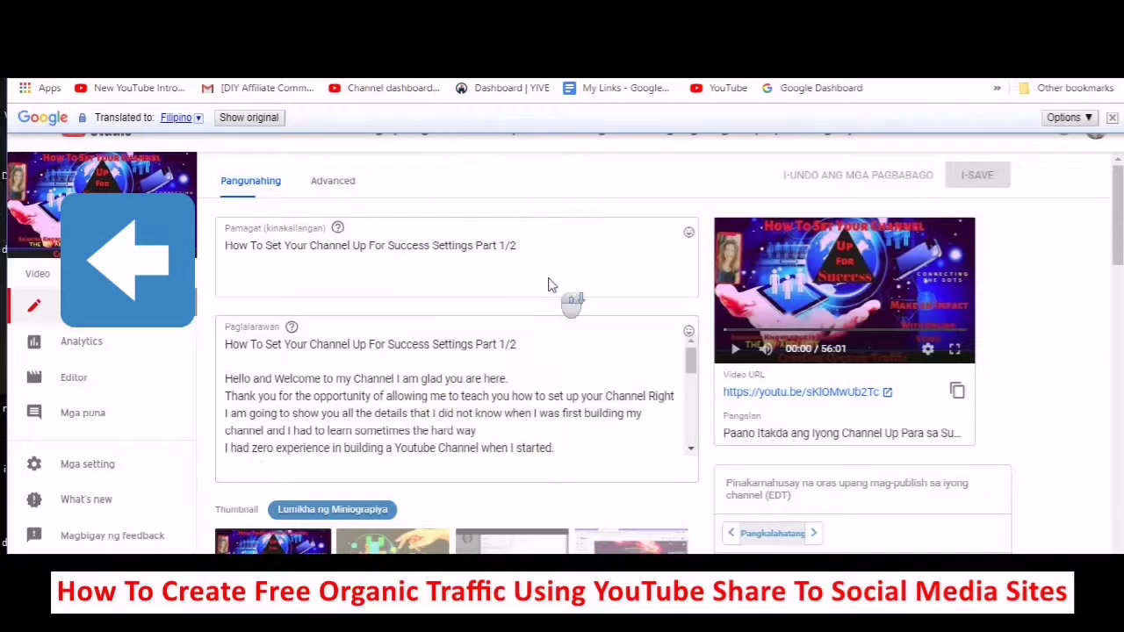
{"action": "scroll", "coordinate": [550, 279], "scroll_direction": "down", "scroll_amount": 2}
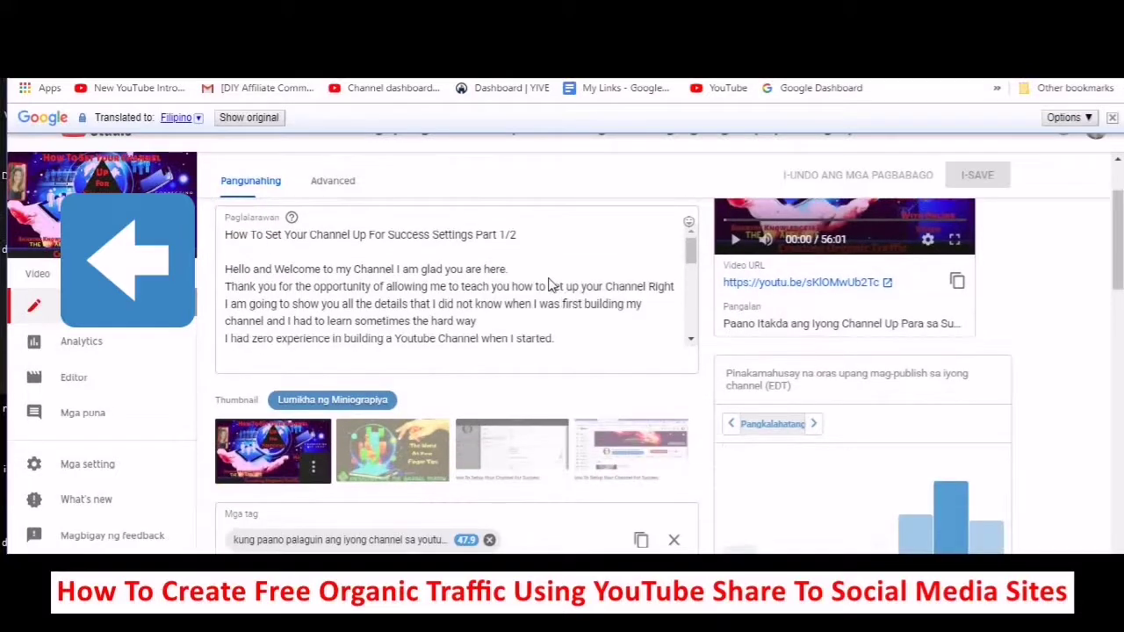
{"action": "scroll", "coordinate": [550, 286], "scroll_direction": "down", "scroll_amount": 2}
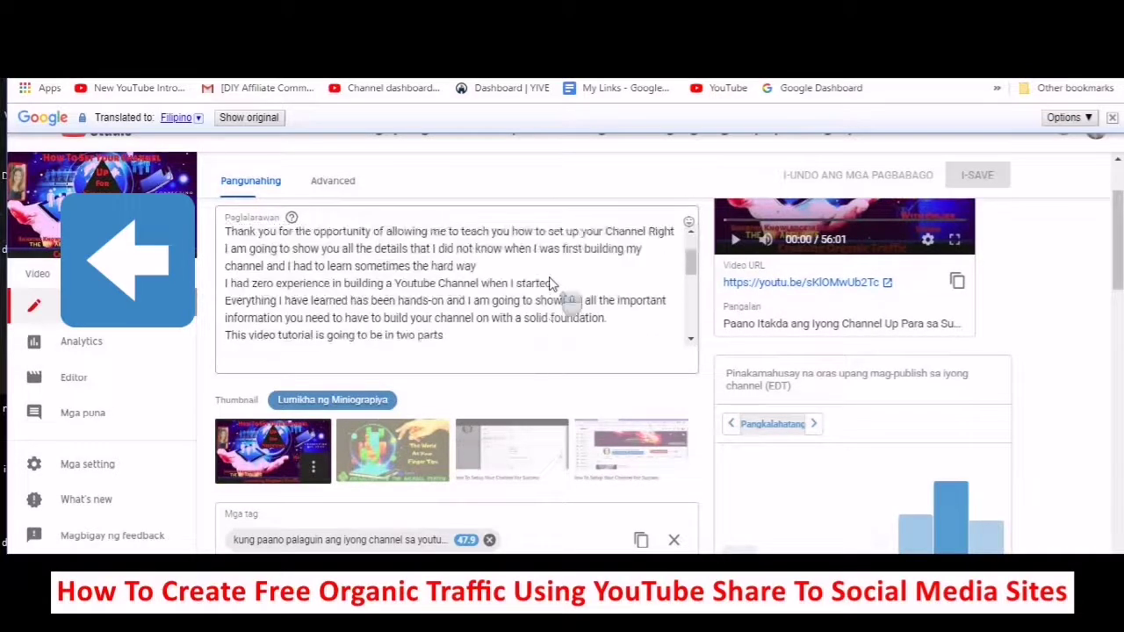
{"action": "scroll", "coordinate": [557, 283], "scroll_direction": "up", "scroll_amount": 2}
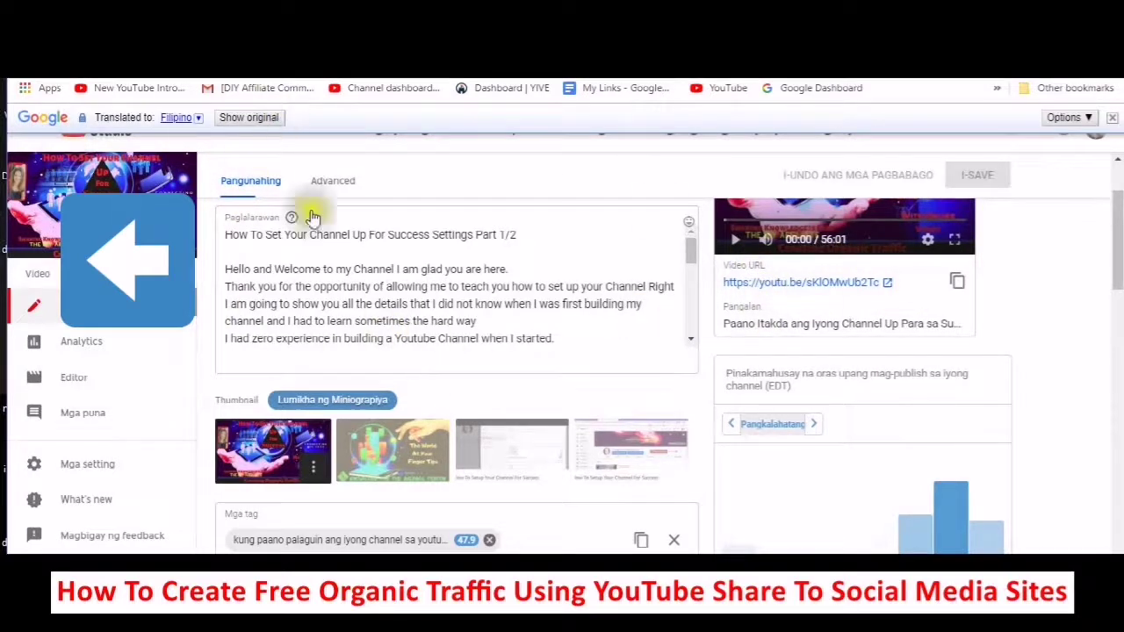
{"action": "left_click", "coordinate": [499, 258]}
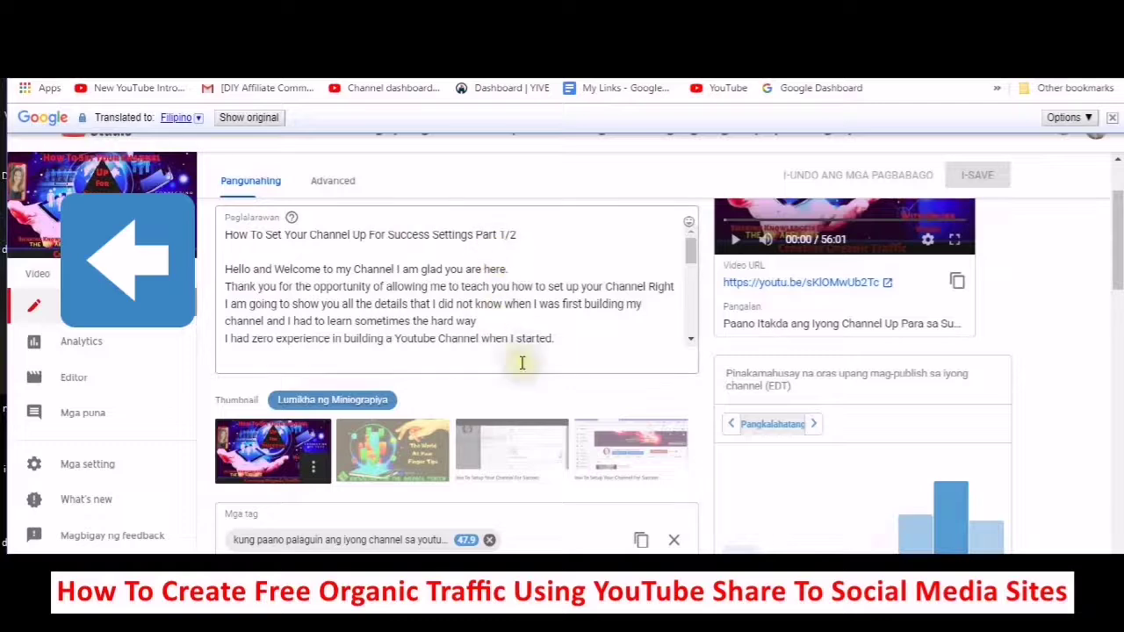
{"action": "scroll", "coordinate": [474, 264], "scroll_direction": "up", "scroll_amount": 1}
{"action": "scroll", "coordinate": [615, 351], "scroll_direction": "up", "scroll_amount": 1}
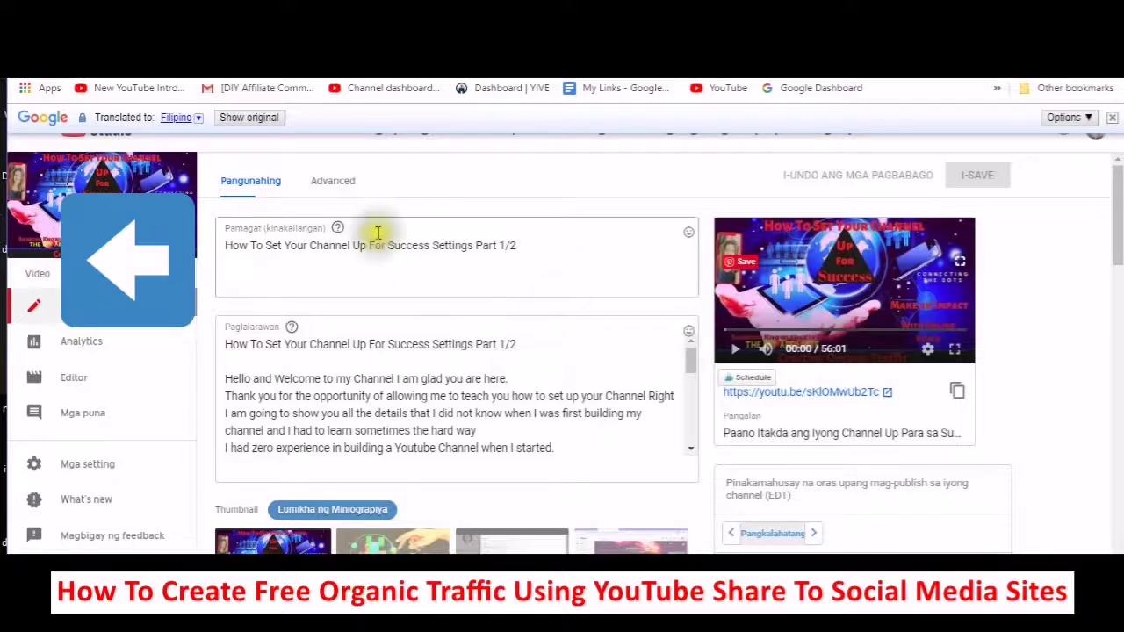
{"action": "scroll", "coordinate": [559, 237], "scroll_direction": "down", "scroll_amount": 1}
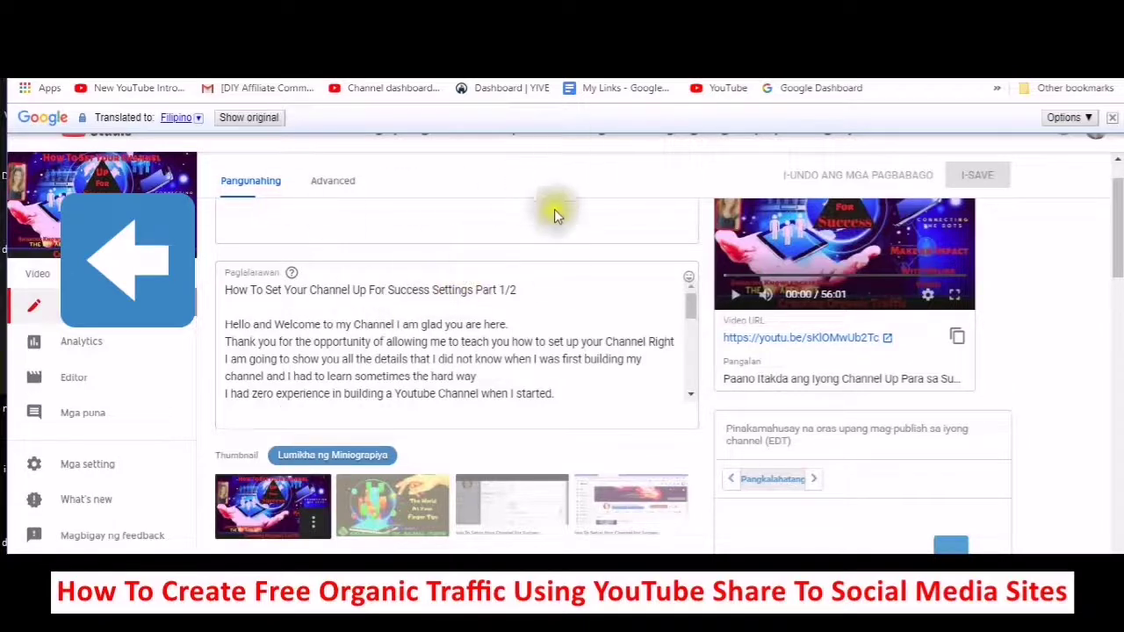
{"action": "scroll", "coordinate": [521, 244], "scroll_direction": "down", "scroll_amount": 1}
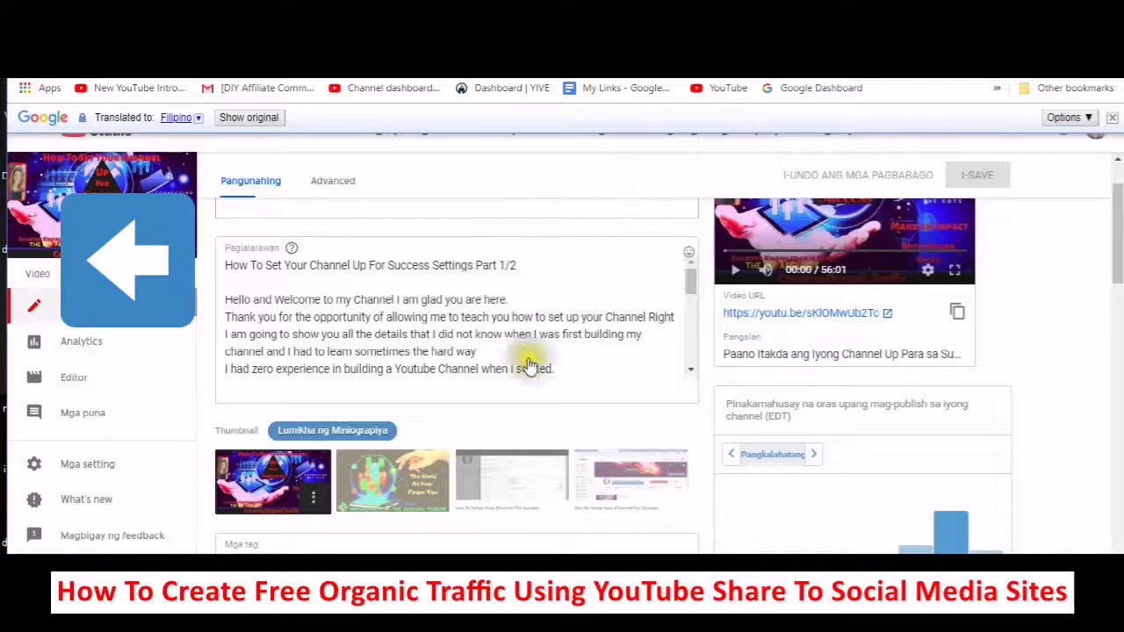
{"action": "scroll", "coordinate": [492, 297], "scroll_direction": "down", "scroll_amount": 1}
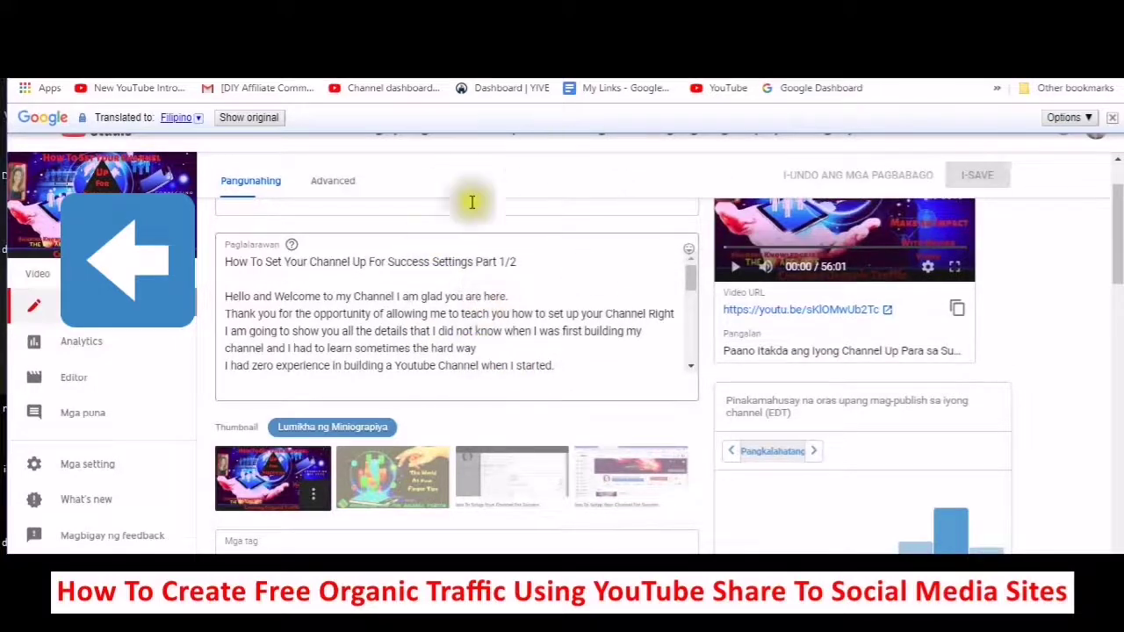
{"action": "scroll", "coordinate": [535, 254], "scroll_direction": "down", "scroll_amount": 1}
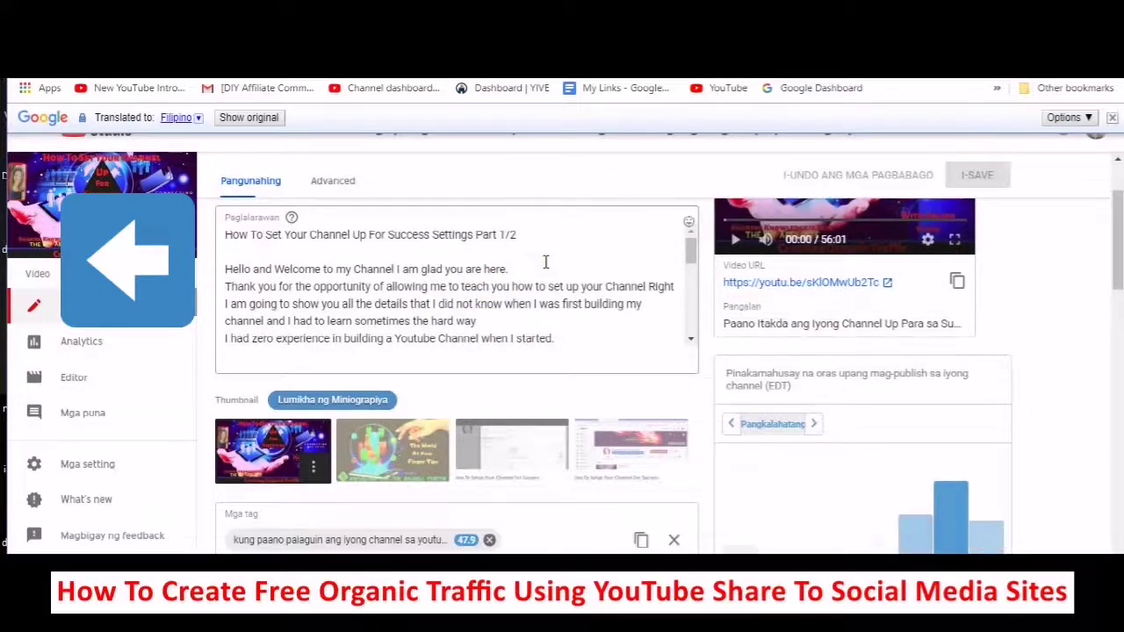